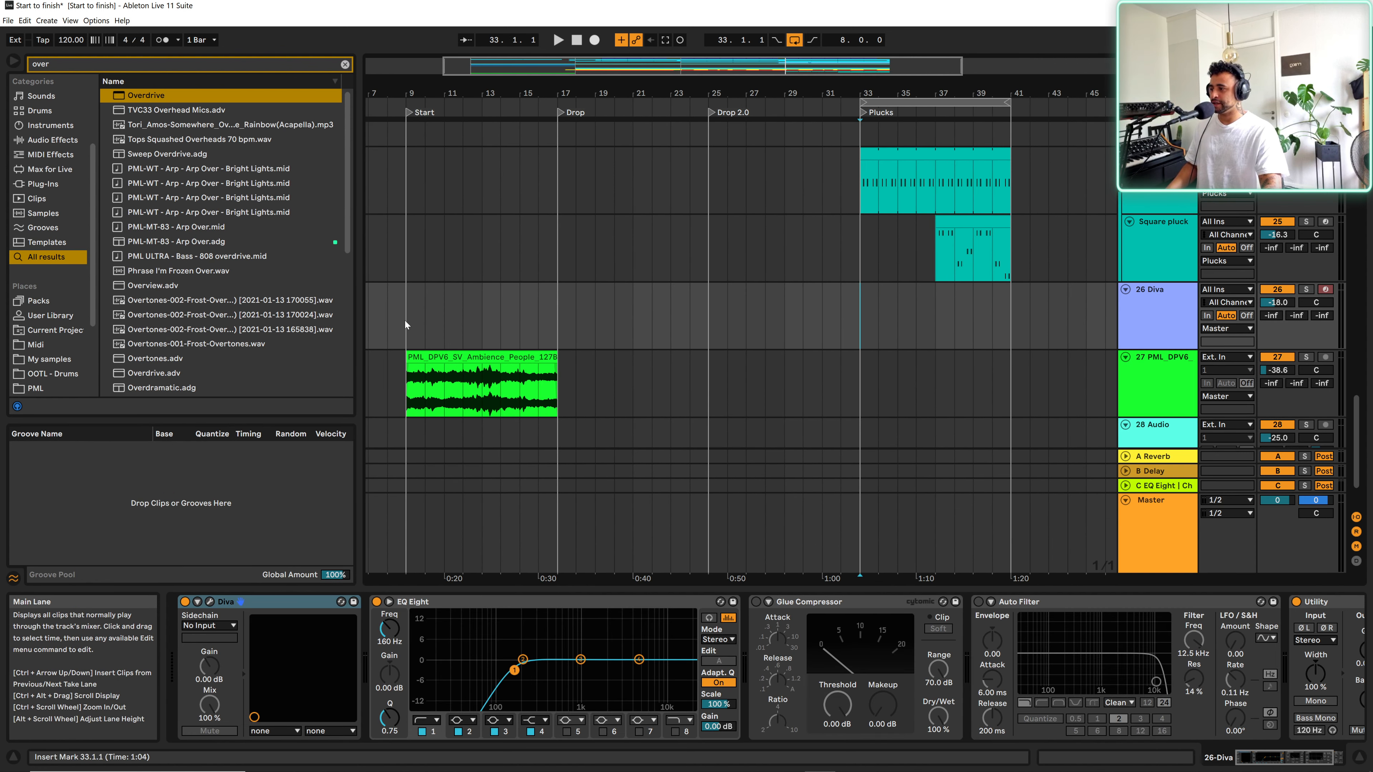
# - Play the arrangement from the Start marker at bar 9 and fold all of its tracks
pyautogui.click(404, 321)
pyautogui.press('space')
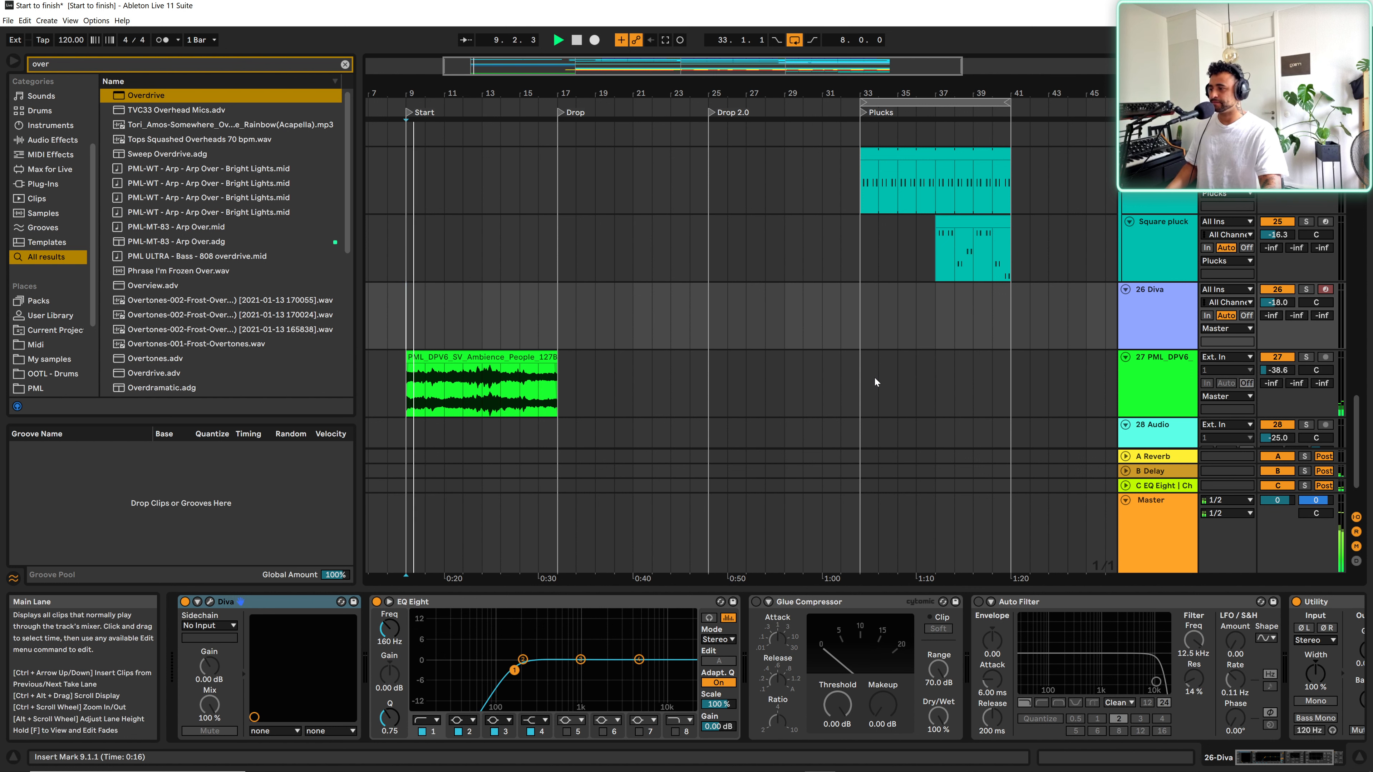
pyautogui.scroll(15, 674, 368)
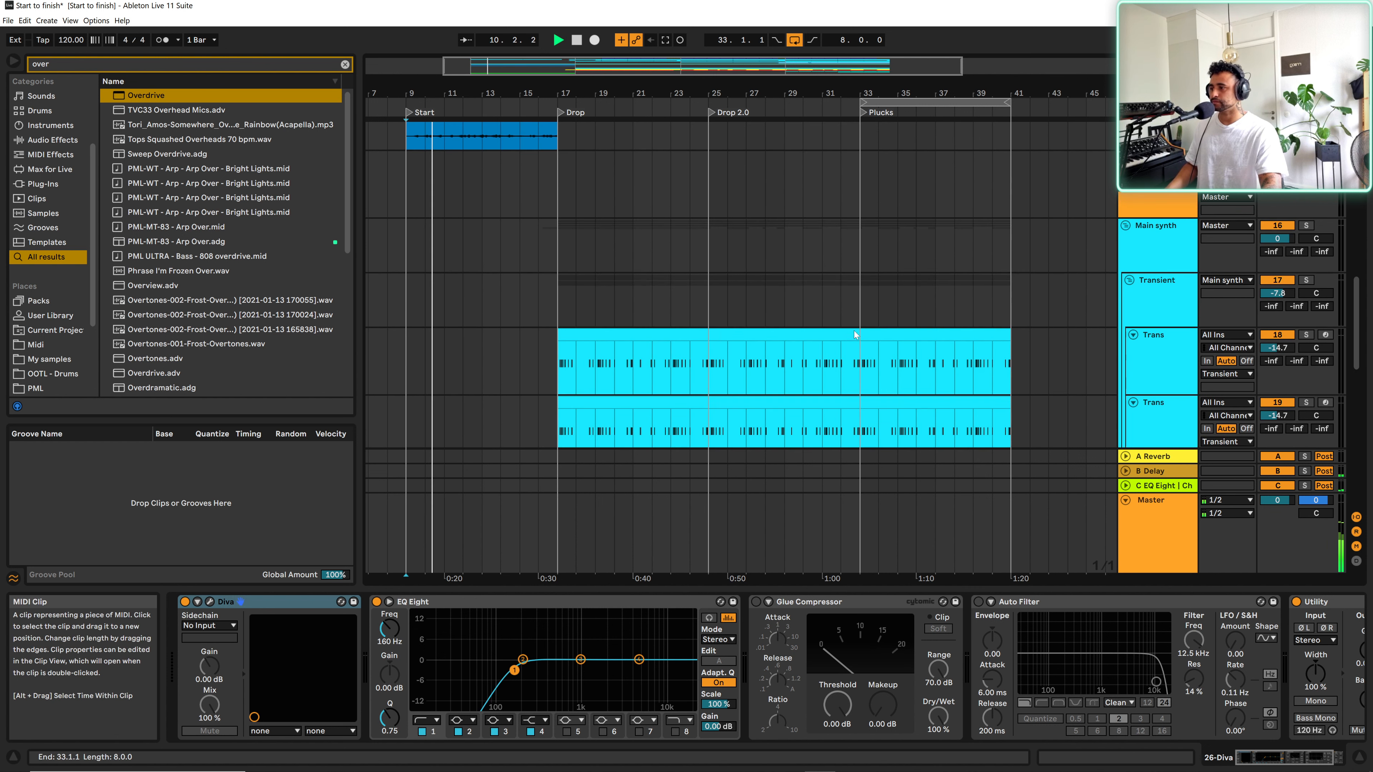
pyautogui.scroll(15, 854, 334)
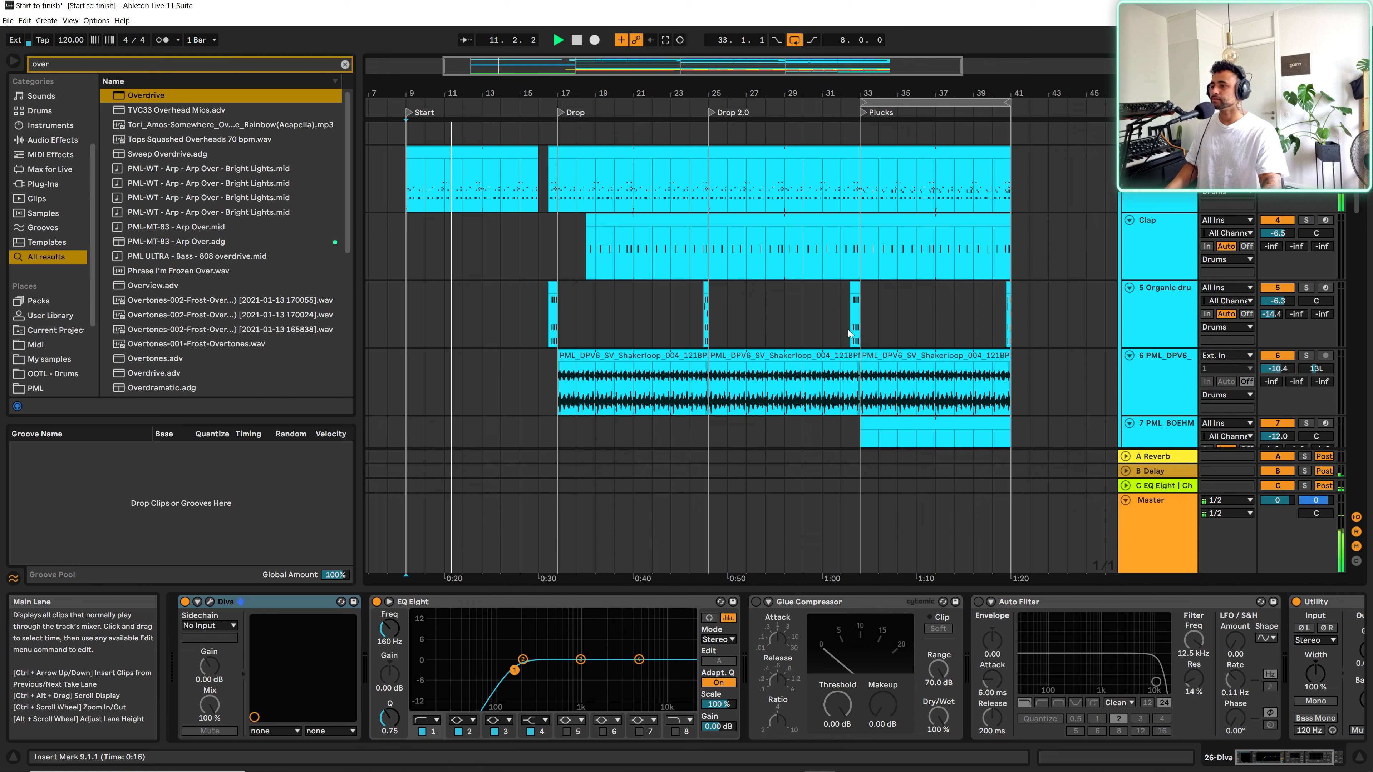
pyautogui.scroll(4, 850, 334)
pyautogui.keyDown('alt'); pyautogui.click(1125, 199); pyautogui.keyUp('alt')
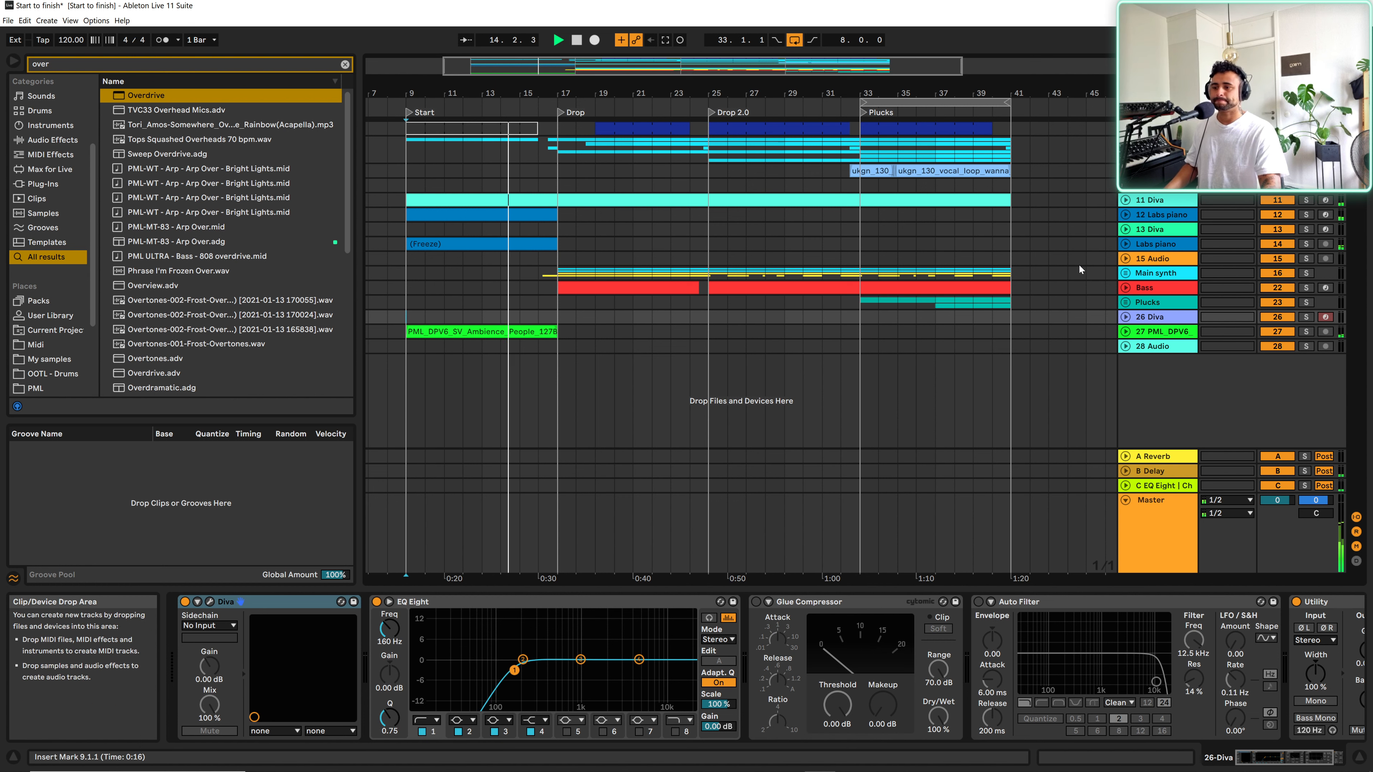
# - Delete the unused tracks: 13 Diva, 14 Audio and 10 Audio
pyautogui.click(1152, 231)
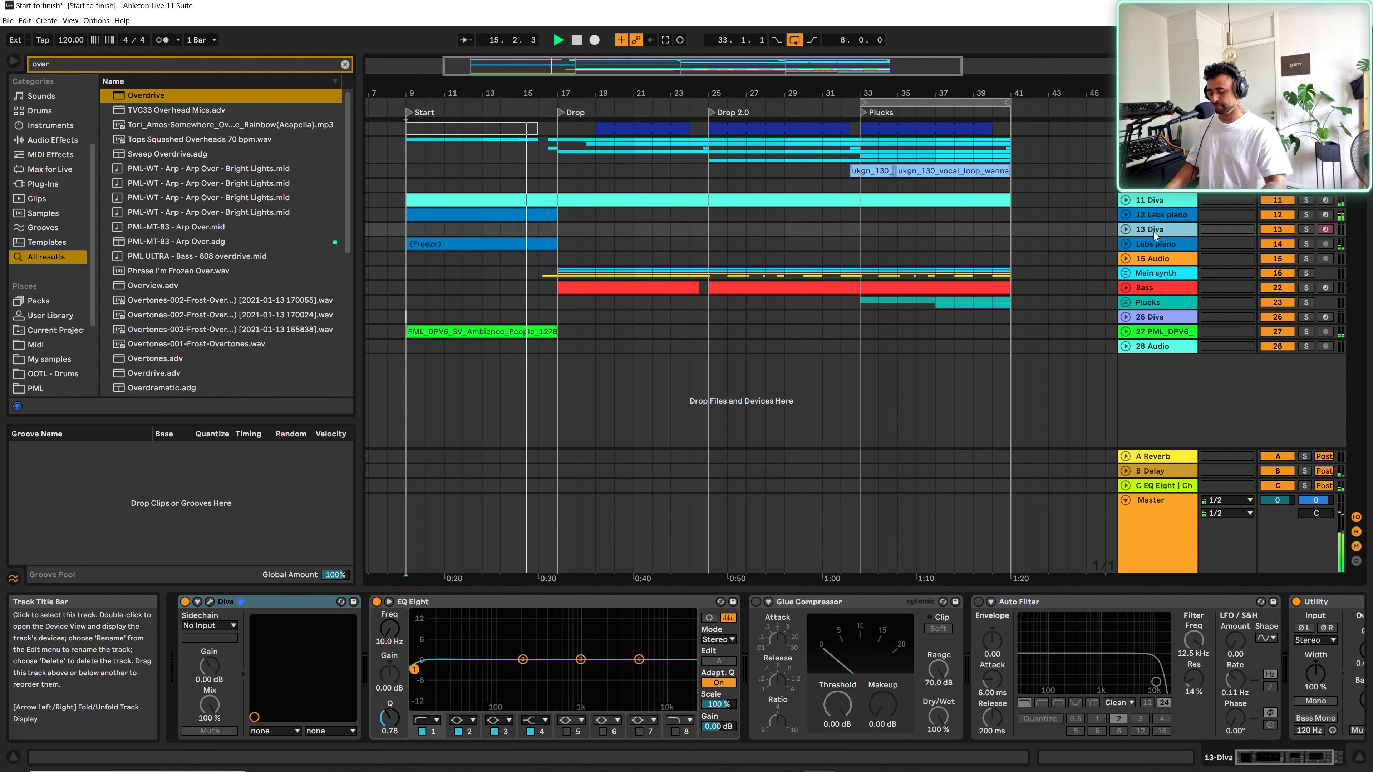
pyautogui.press('Delete')
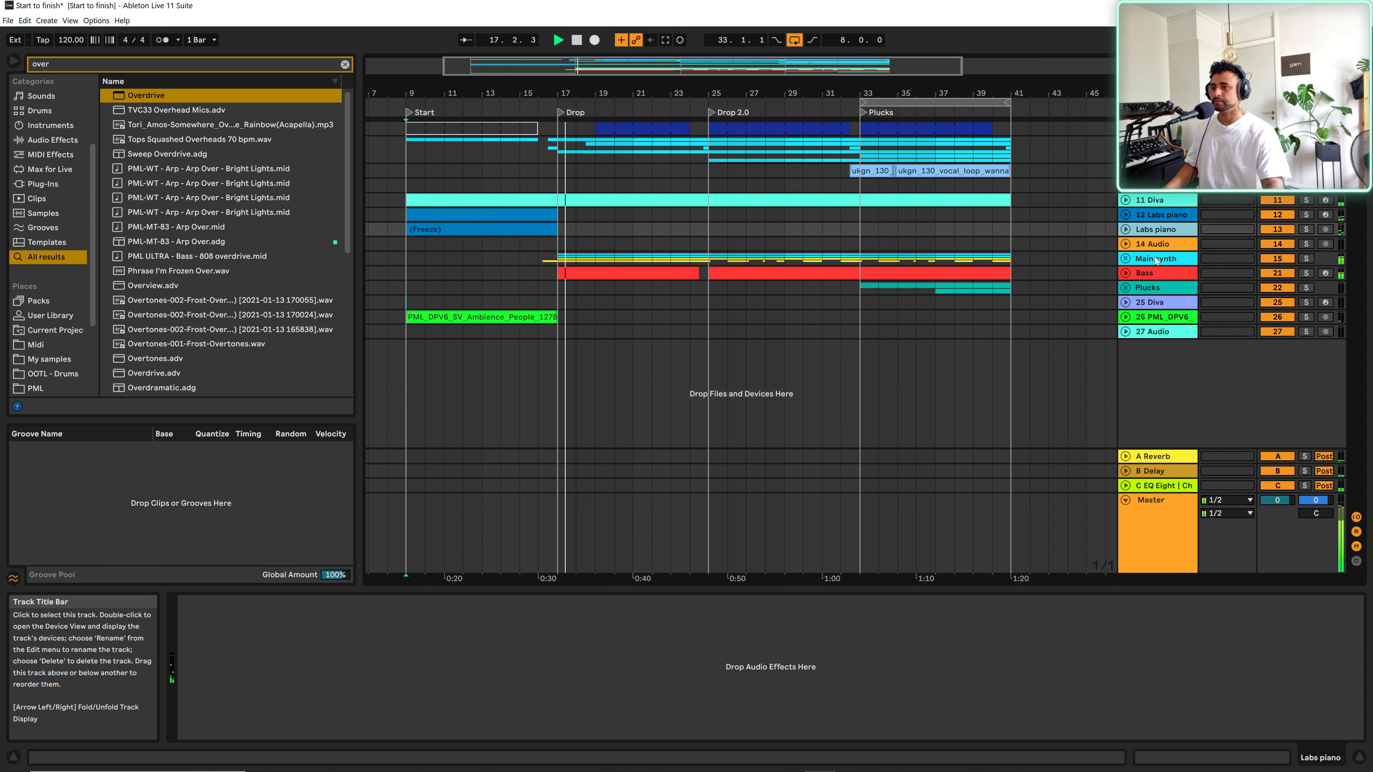
pyautogui.click(1153, 248)
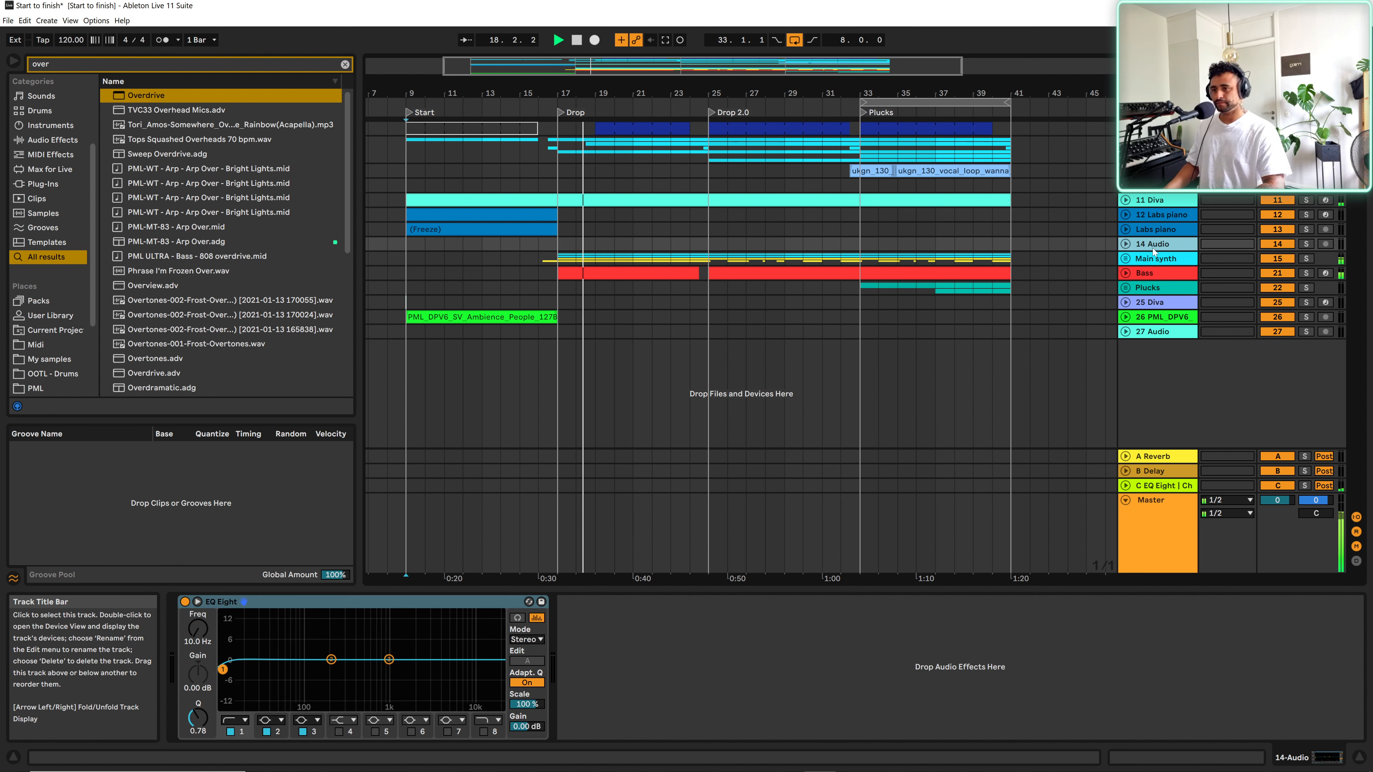
pyautogui.press('Delete')
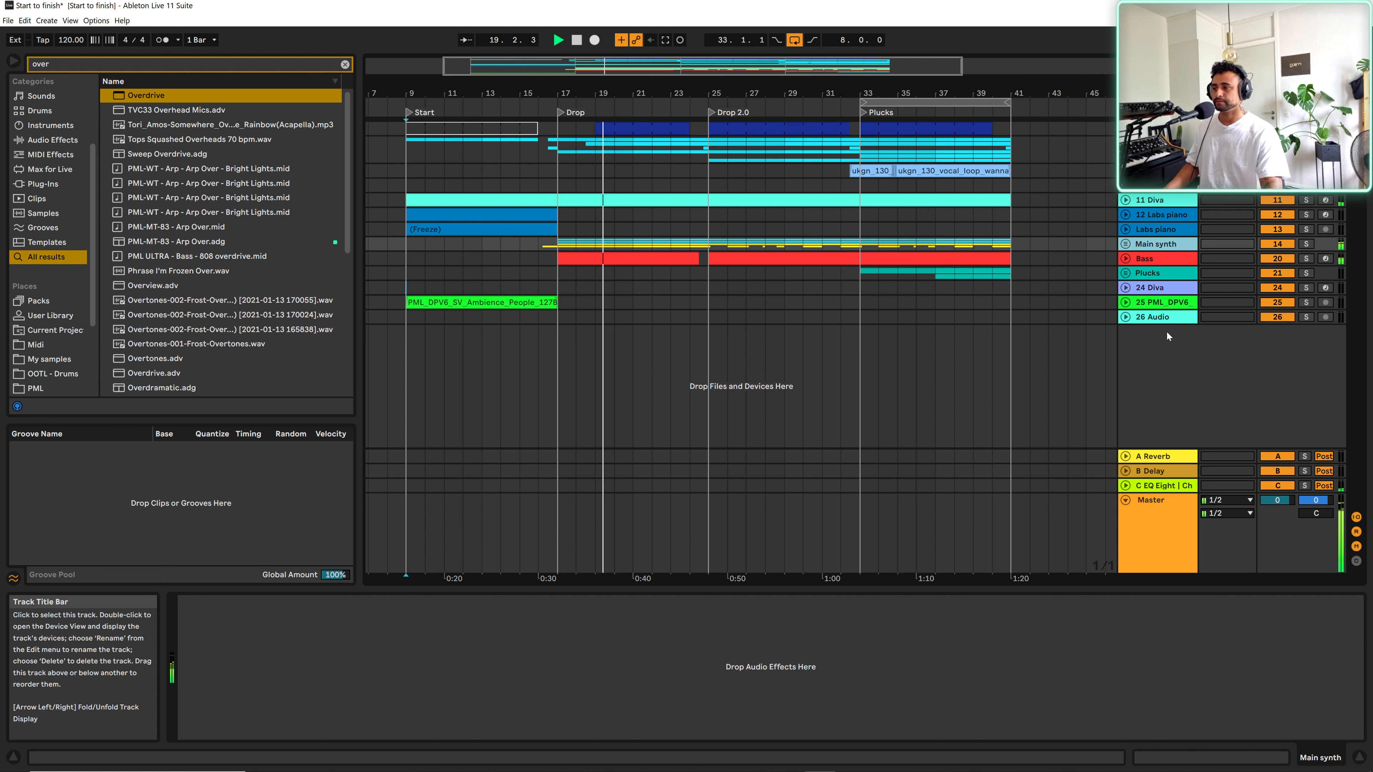
pyautogui.click(1149, 190)
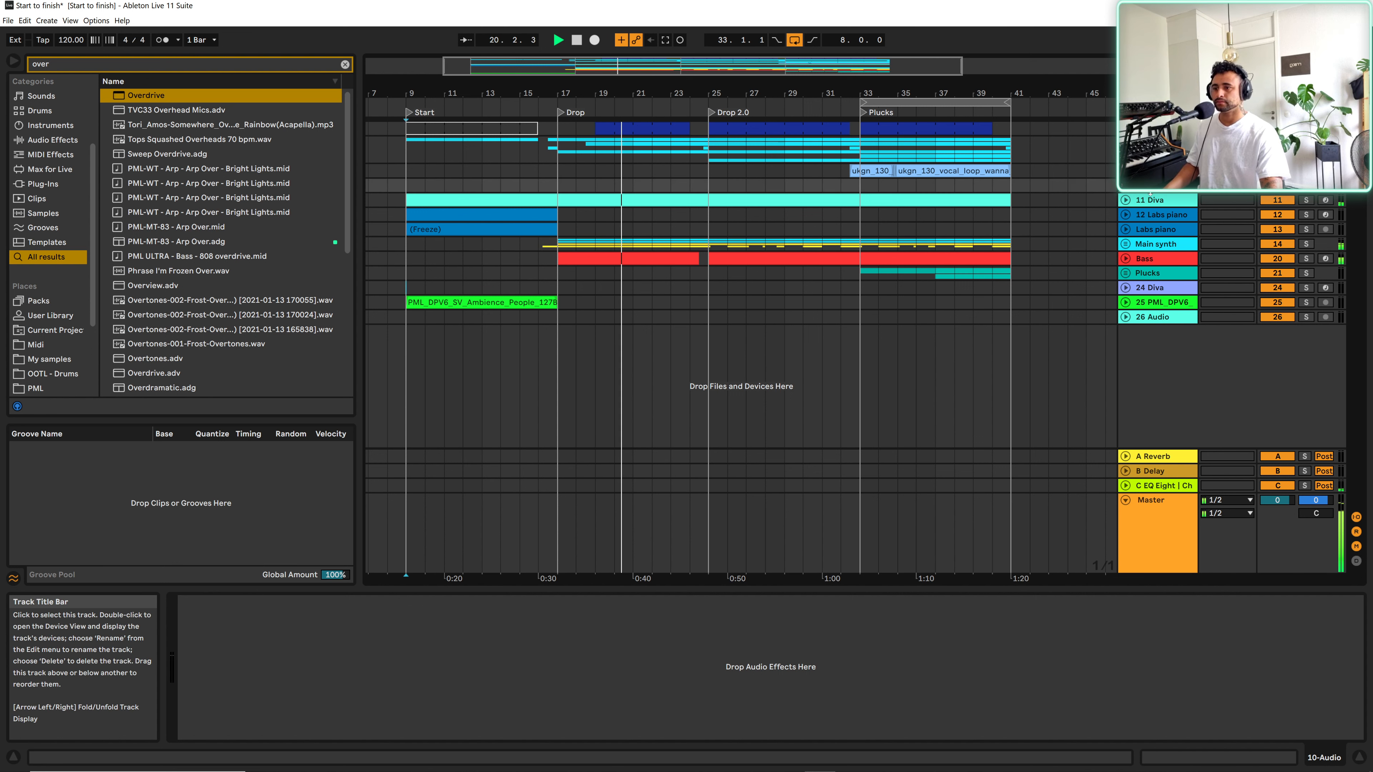
pyautogui.press('Delete')
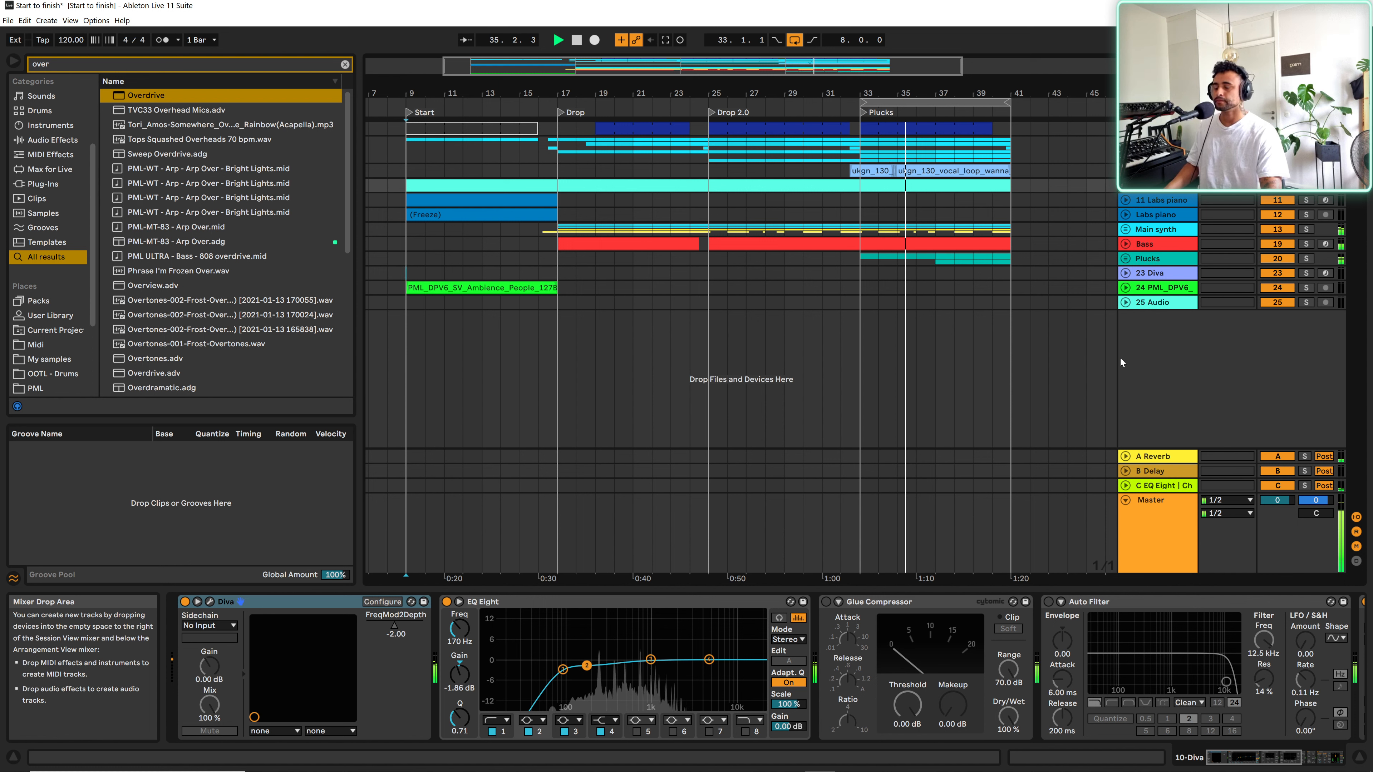
# - Unfold the ukgn_130 vocal track and the Plucks group, showing the Plucks section from bar 33
pyautogui.click(1125, 171)
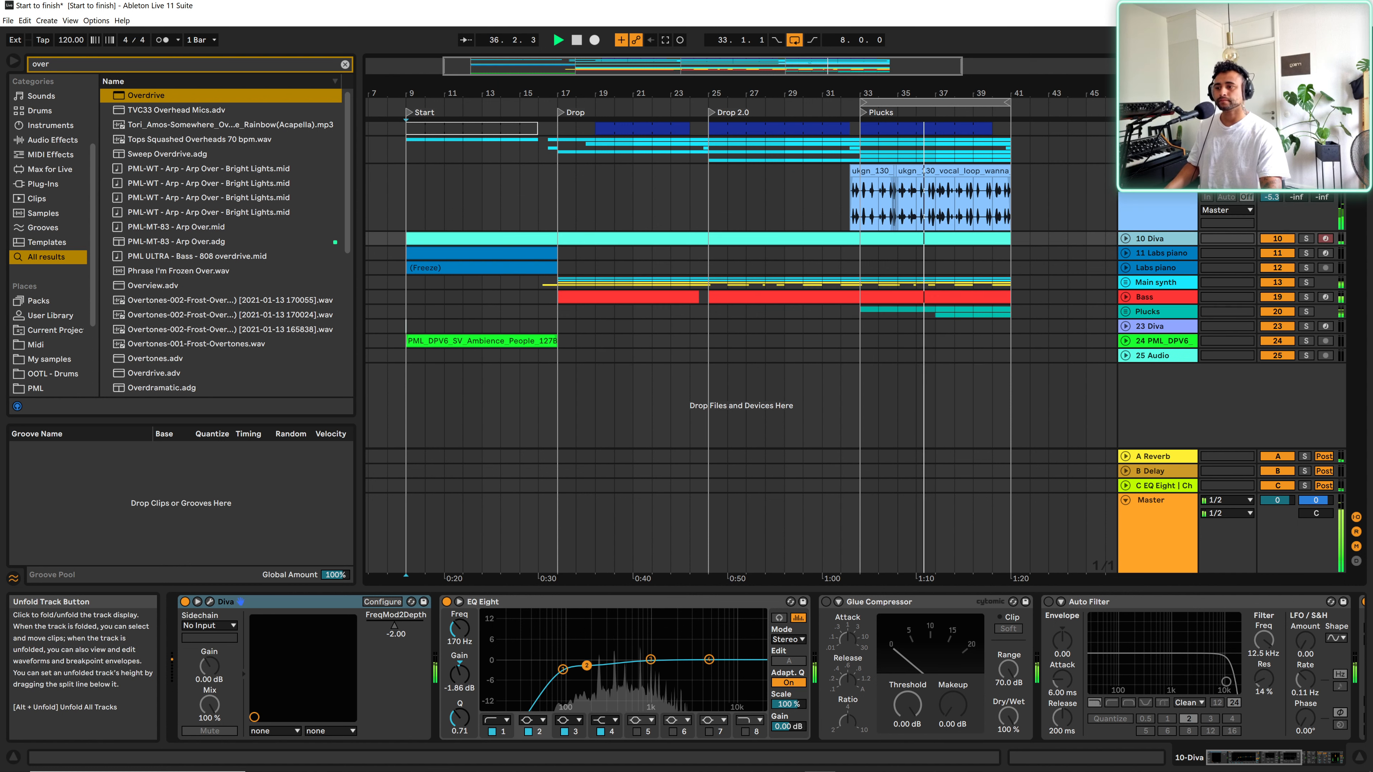
pyautogui.click(1126, 312)
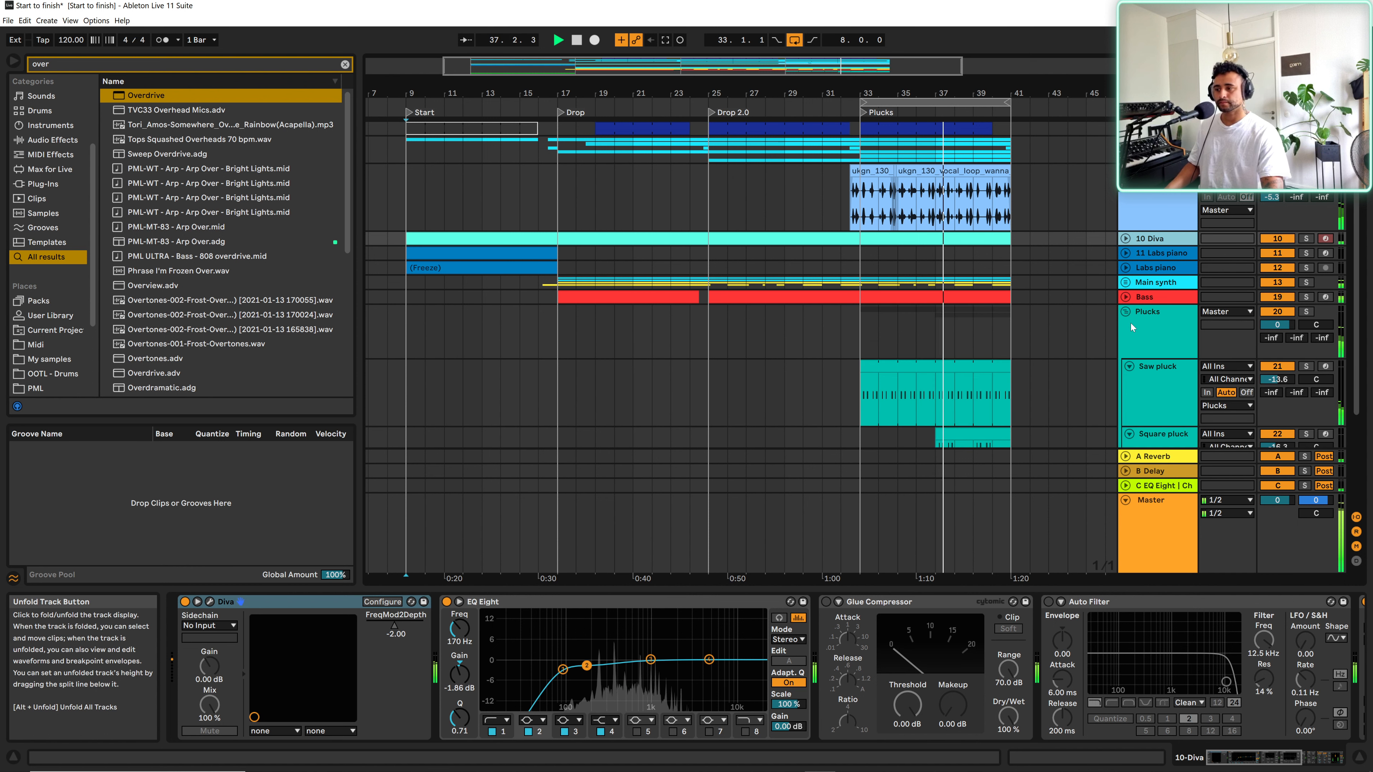
pyautogui.moveTo(1043, 92); pyautogui.dragTo(958, 120)
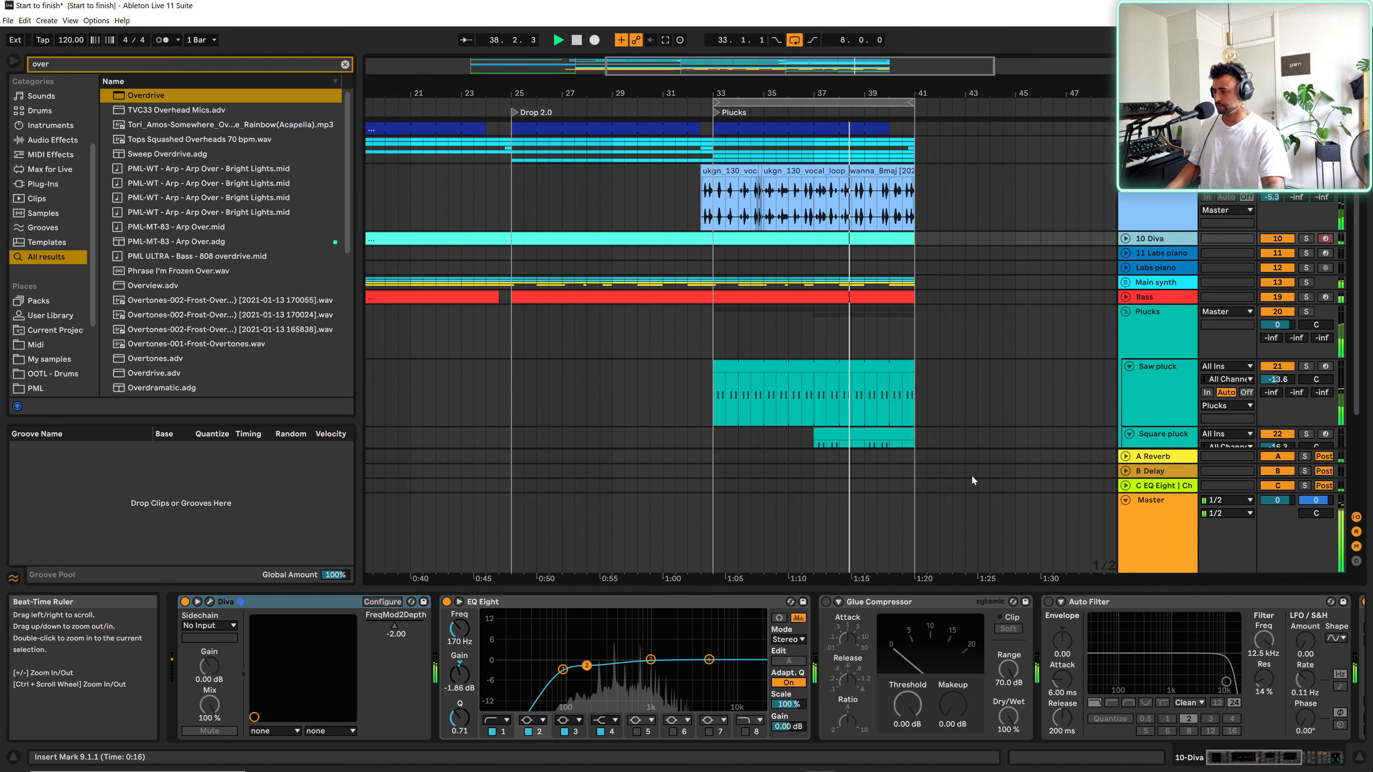
pyautogui.scroll(-2, 1069, 290)
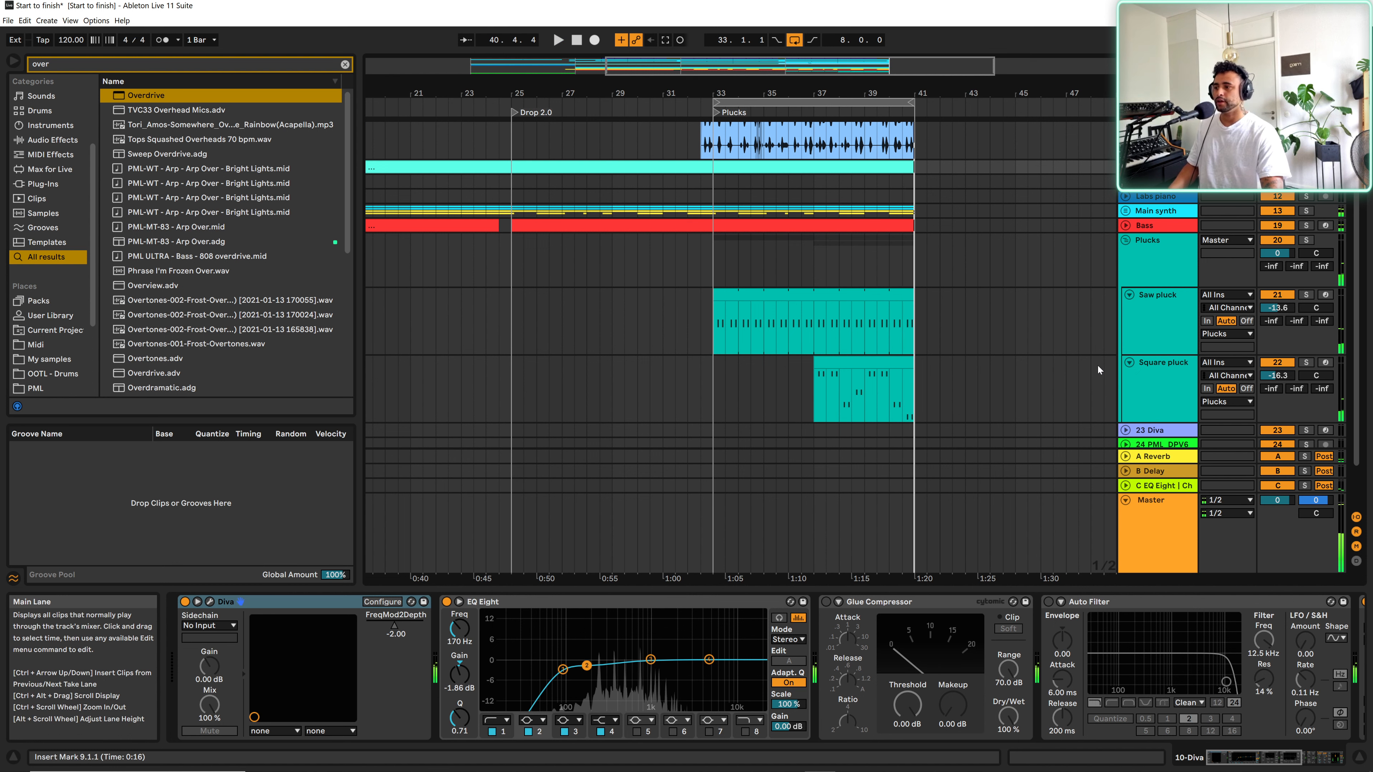
pyautogui.scroll(2, 1005, 321)
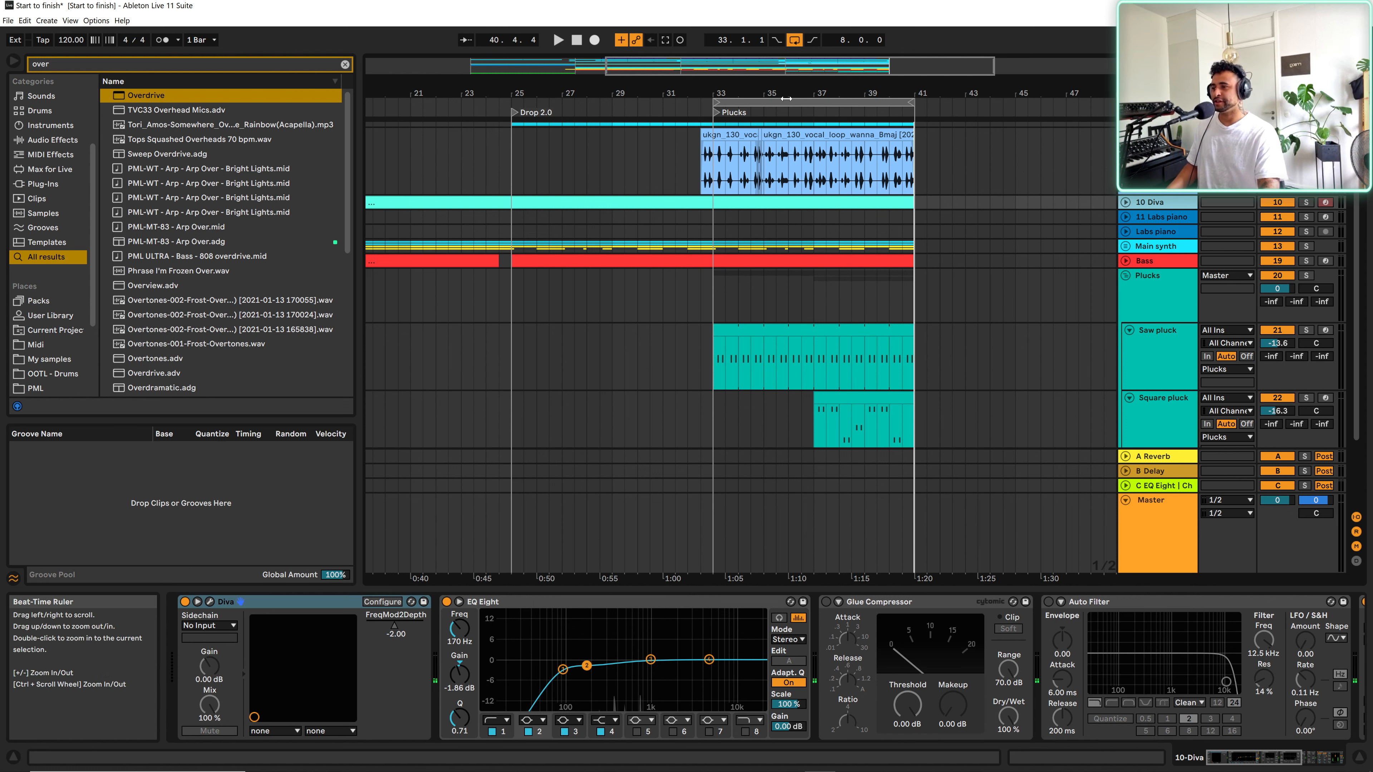
# - Play the ukgn_130 vocal loop from the Plucks marker at bar 33 to hear its opening bars
pyautogui.scroll(3, 772, 163)
pyautogui.scroll(1, 682, 174)
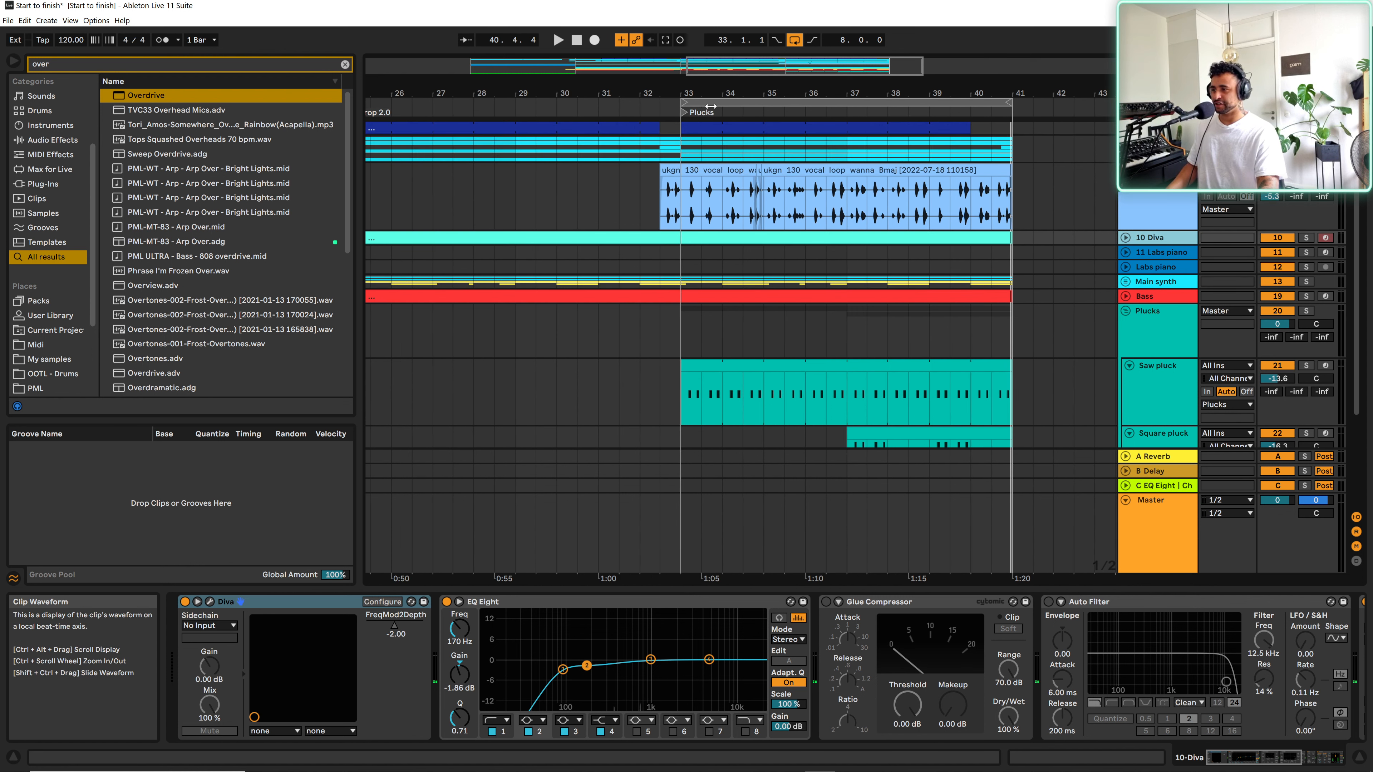
pyautogui.scroll(3, 667, 204)
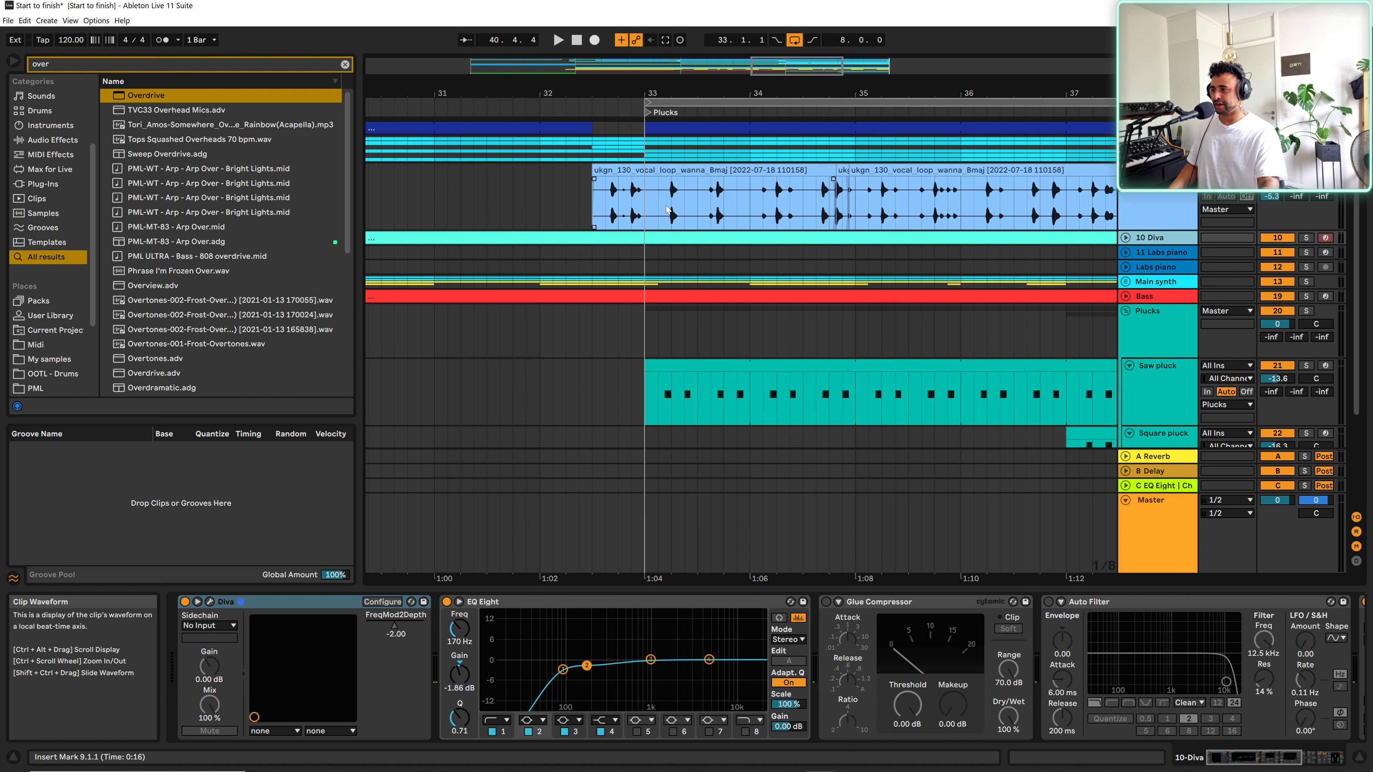
pyautogui.scroll(2, 740, 195)
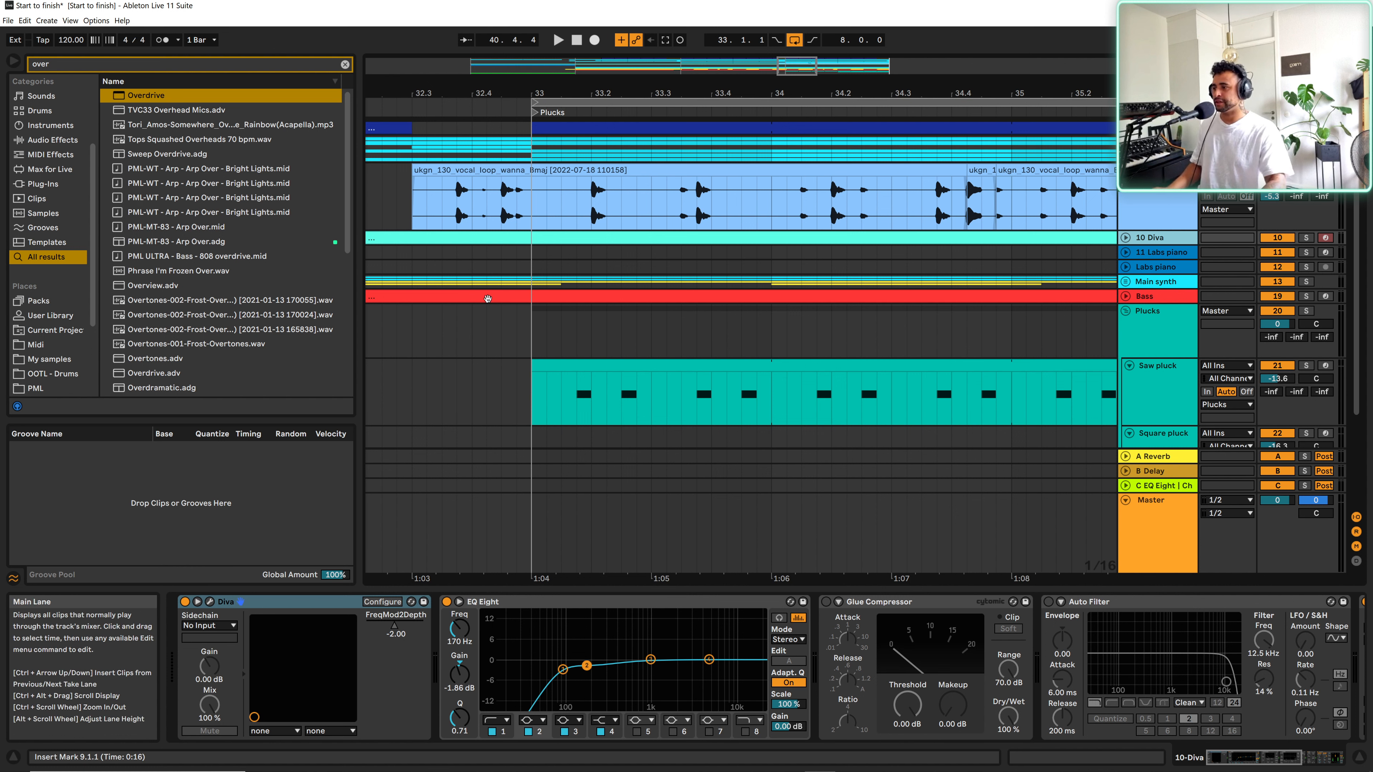
pyautogui.click(530, 212)
pyautogui.press('space')
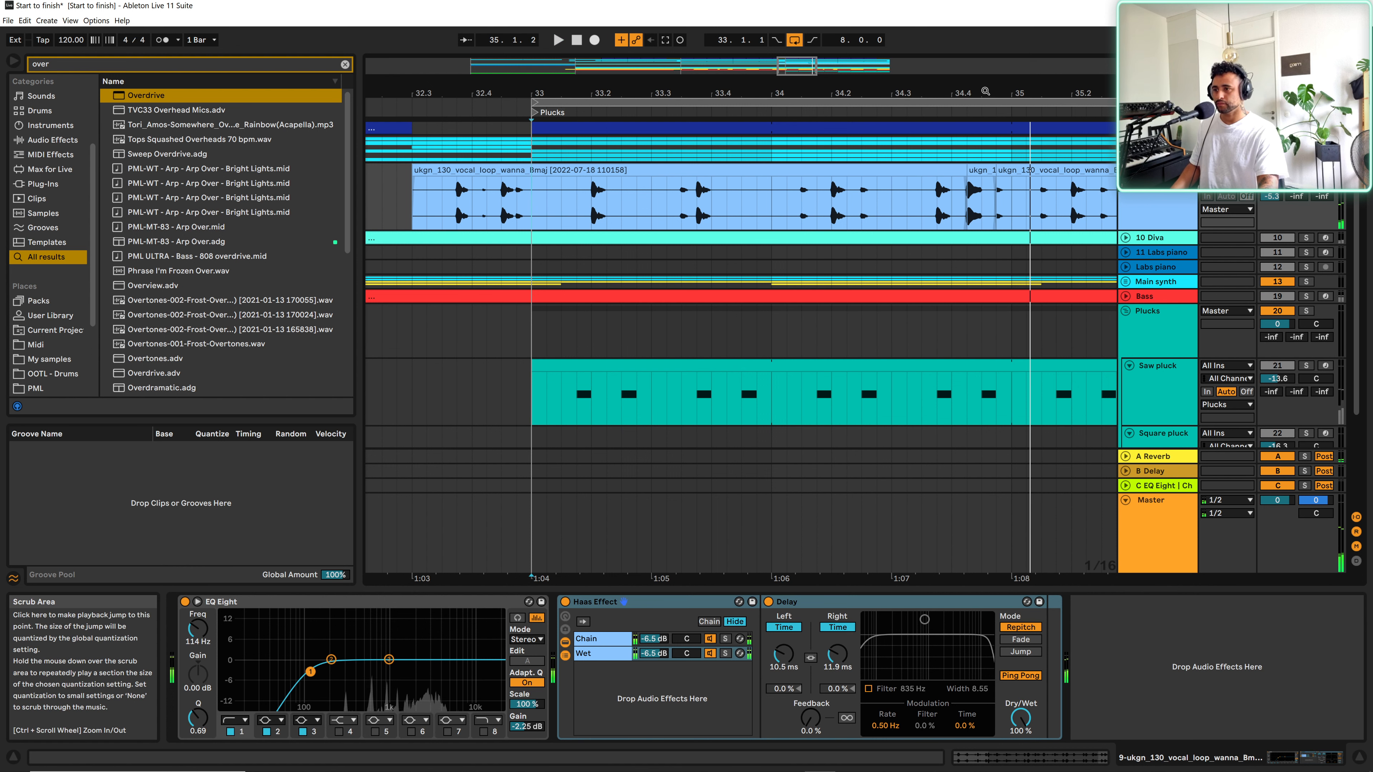
pyautogui.press('space')
pyautogui.moveTo(881, 98); pyautogui.dragTo(879, 92)
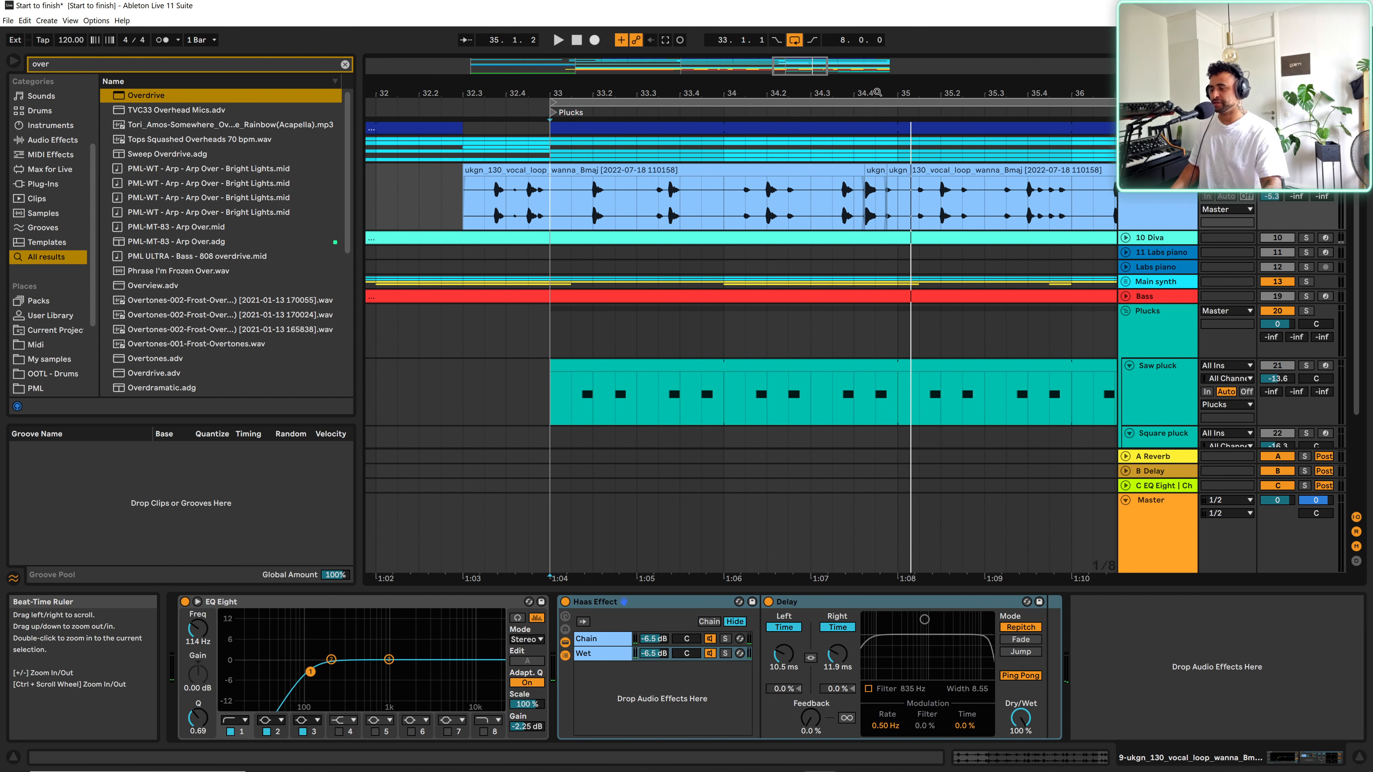
pyautogui.press('space')
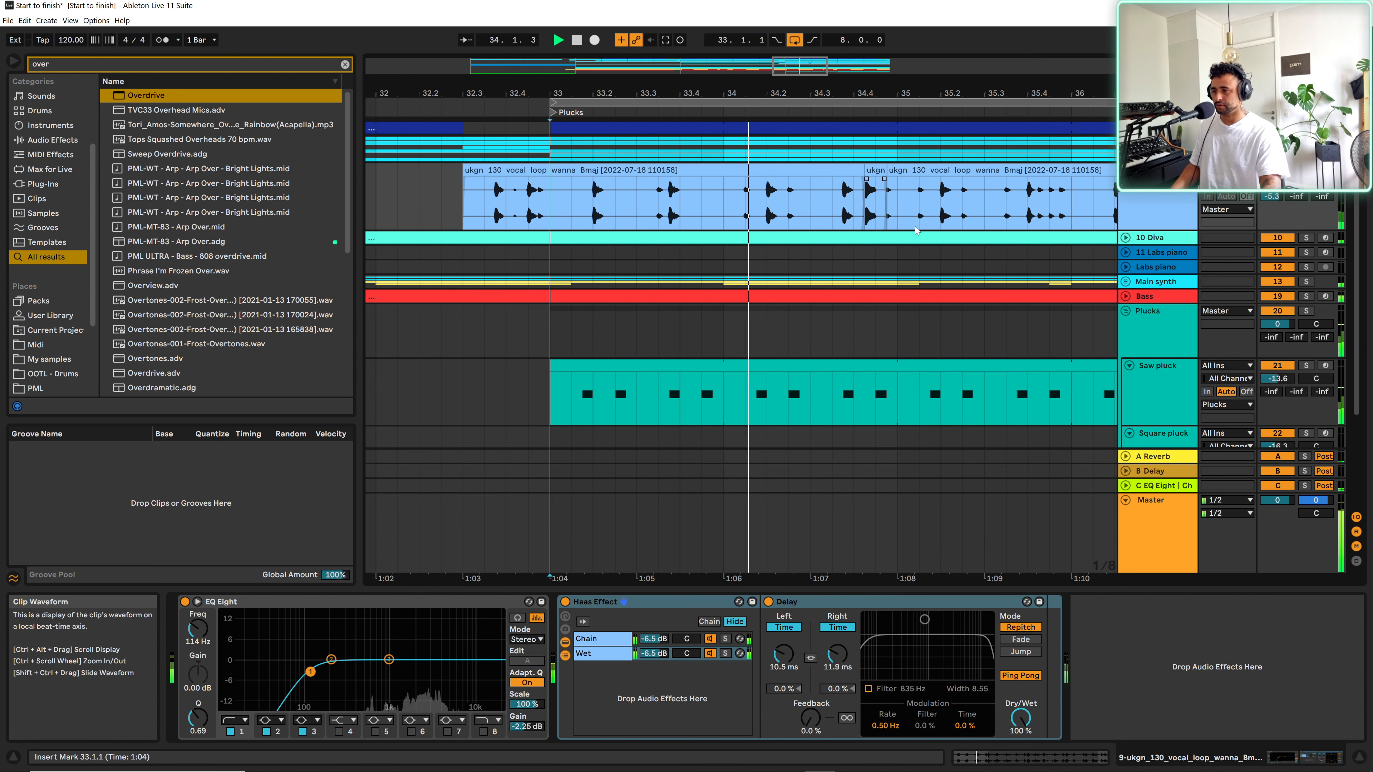
pyautogui.press('space')
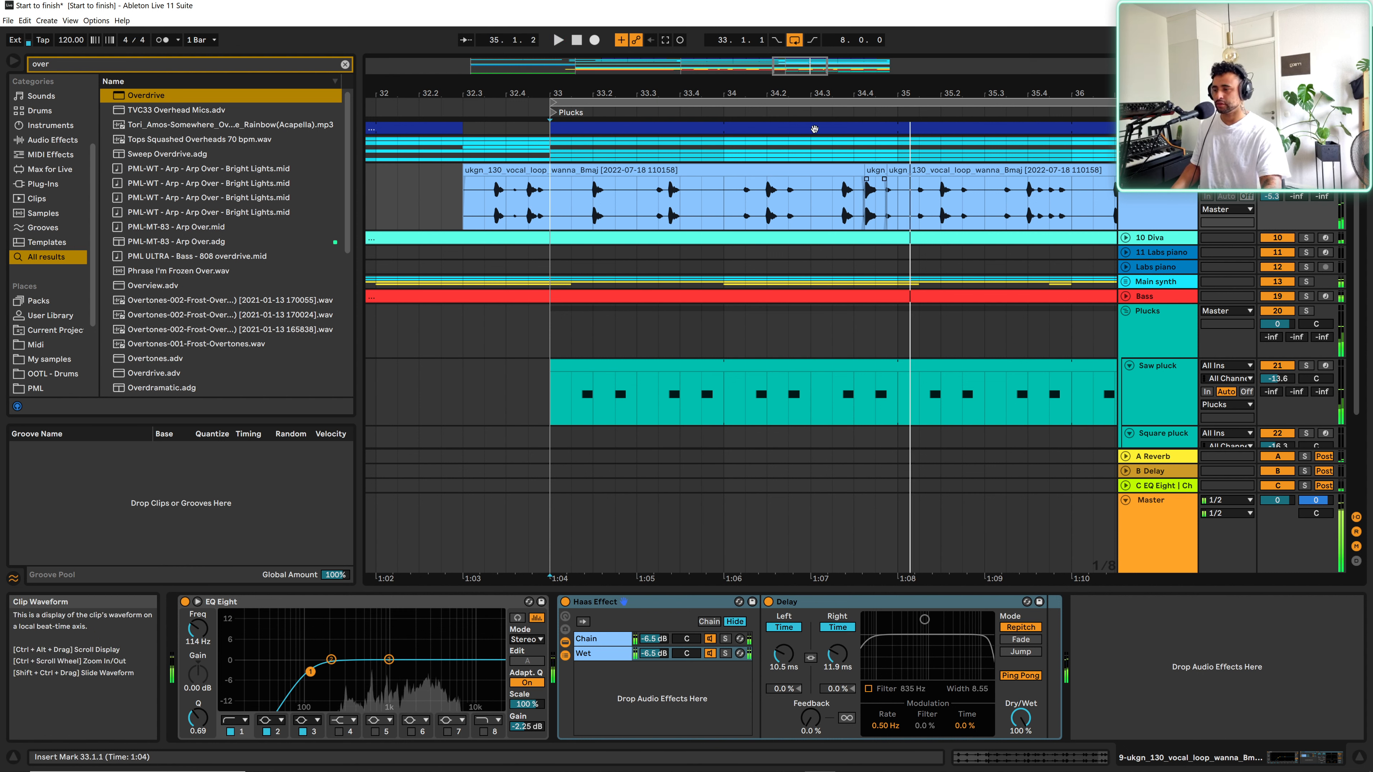
# - Play the short vocal chop at 34.2.1 in the ukgn_130 vocal clip
pyautogui.moveTo(763, 86); pyautogui.dragTo(779, 89)
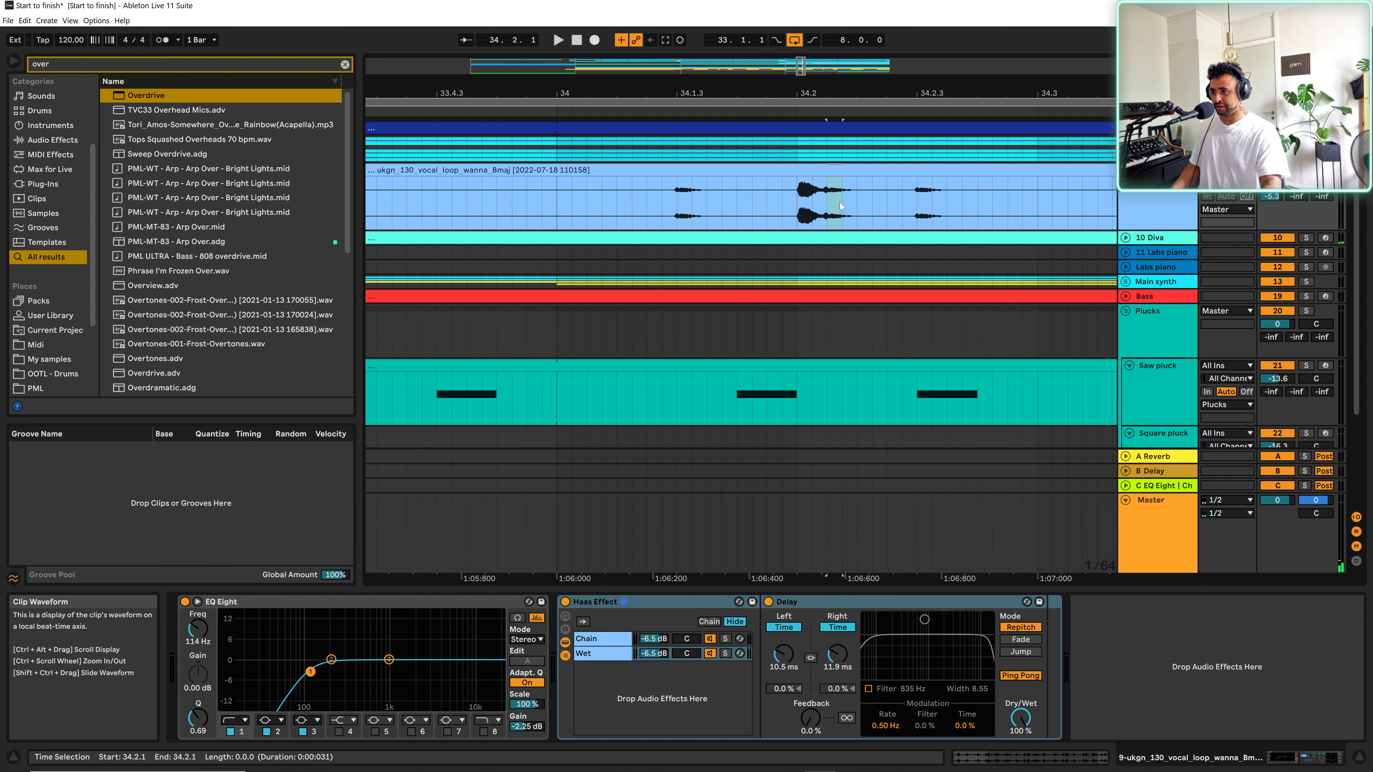
pyautogui.press('space')
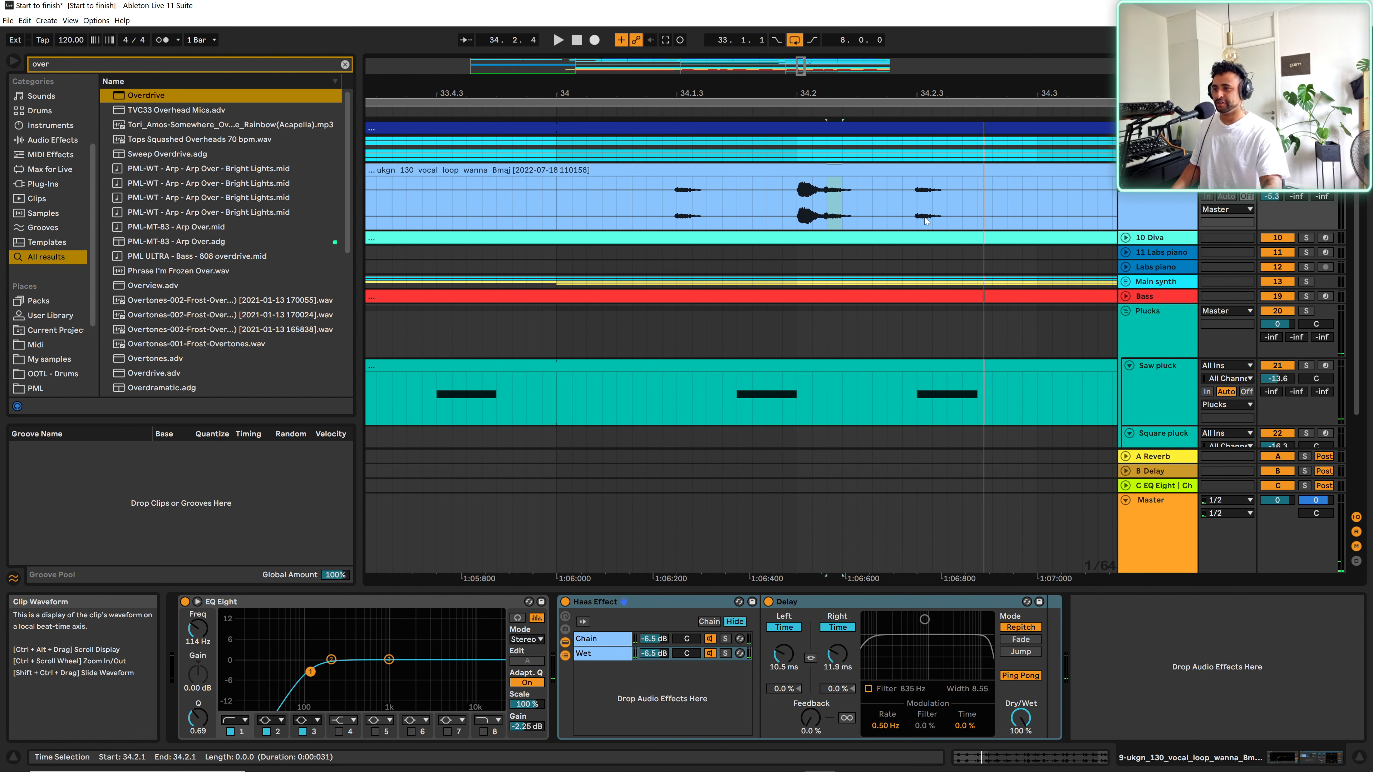
pyautogui.moveTo(756, 89); pyautogui.dragTo(579, 51)
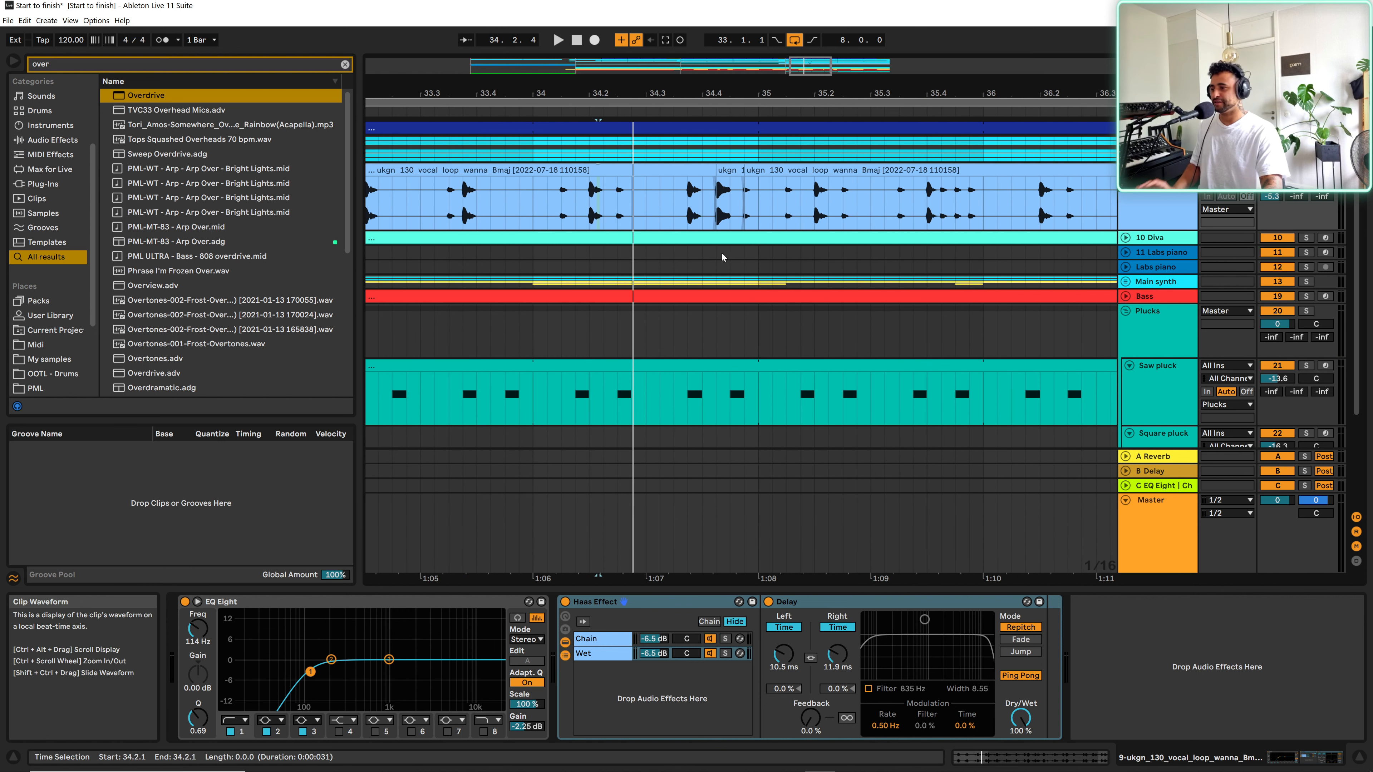
# - Examine the notes in the Square pluck track's MIDI clip starting at bar 37, then hide the detail view
pyautogui.scroll(-4, 1021, 324)
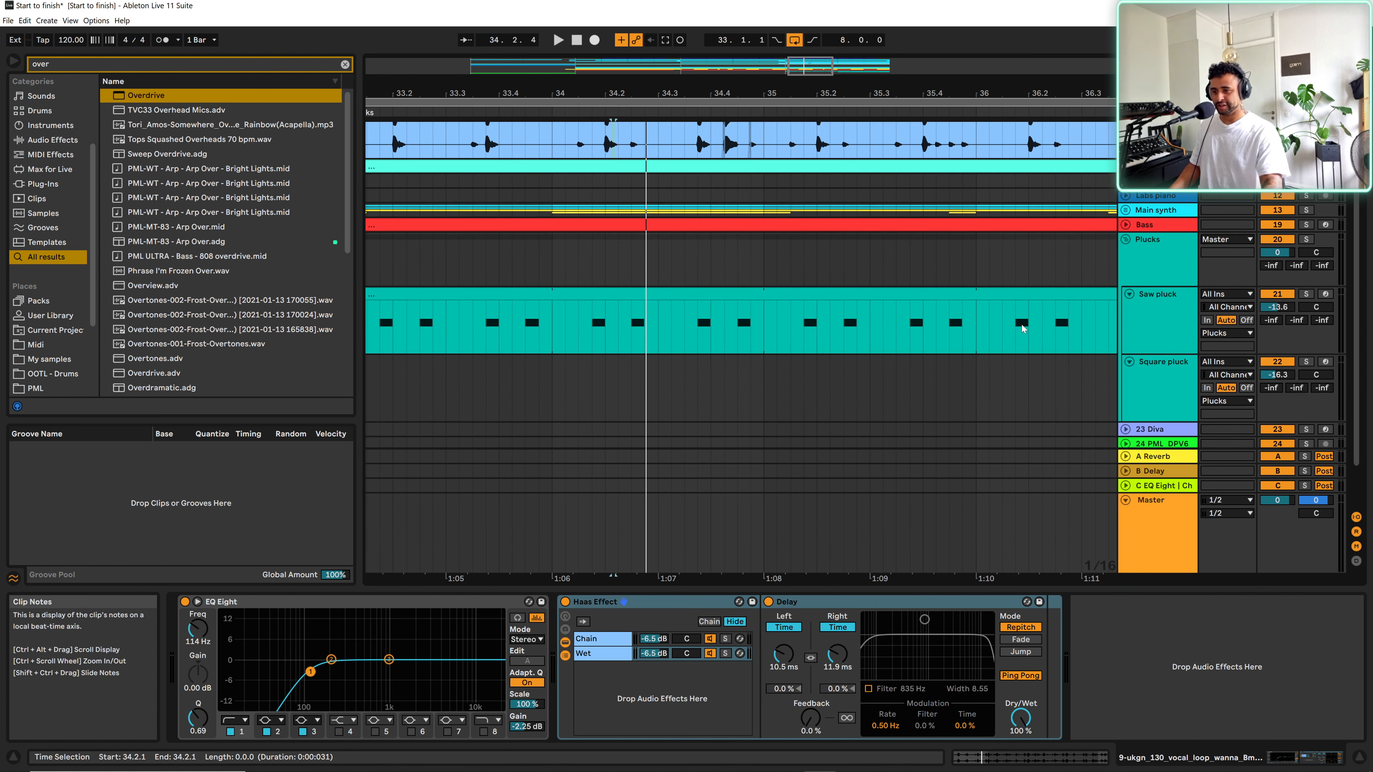
pyautogui.click(1150, 331)
pyautogui.scroll(-2, 945, 303)
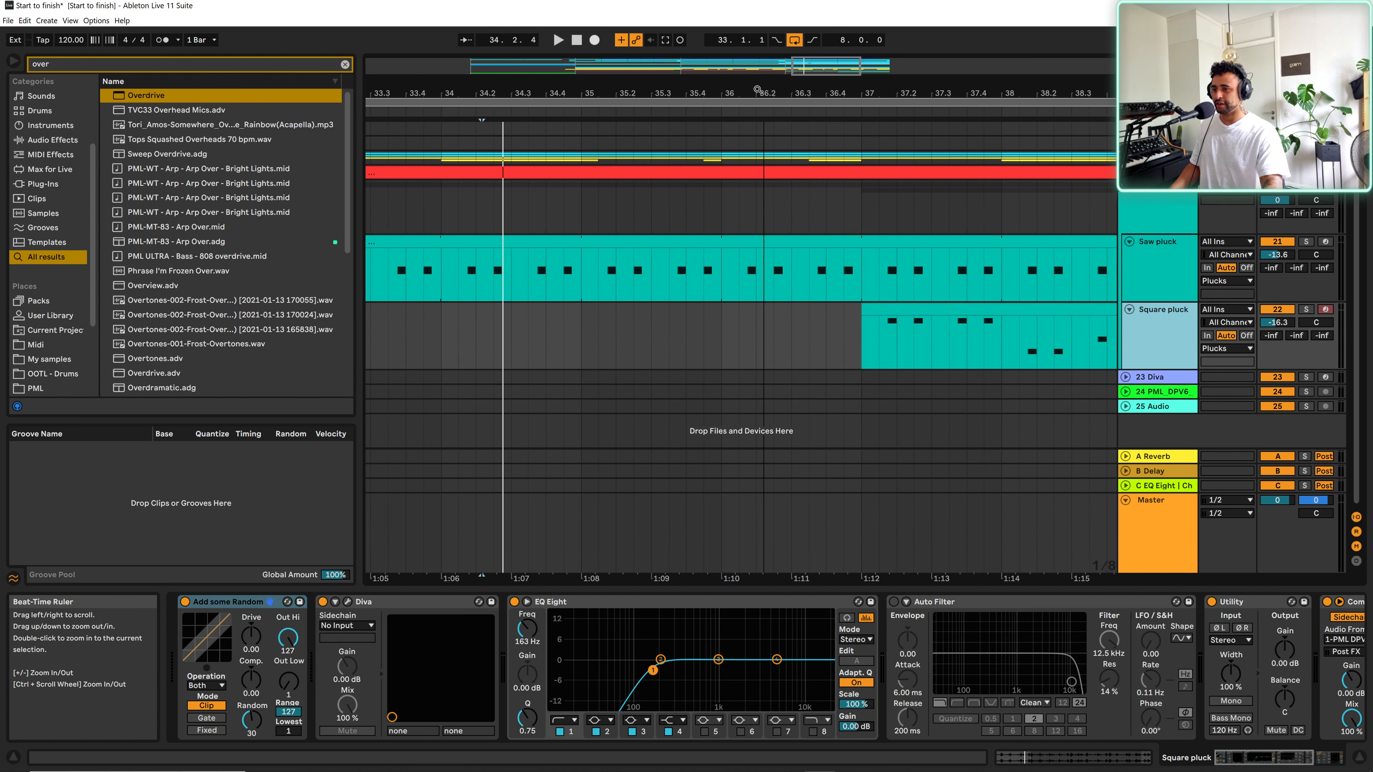
pyautogui.click(946, 308)
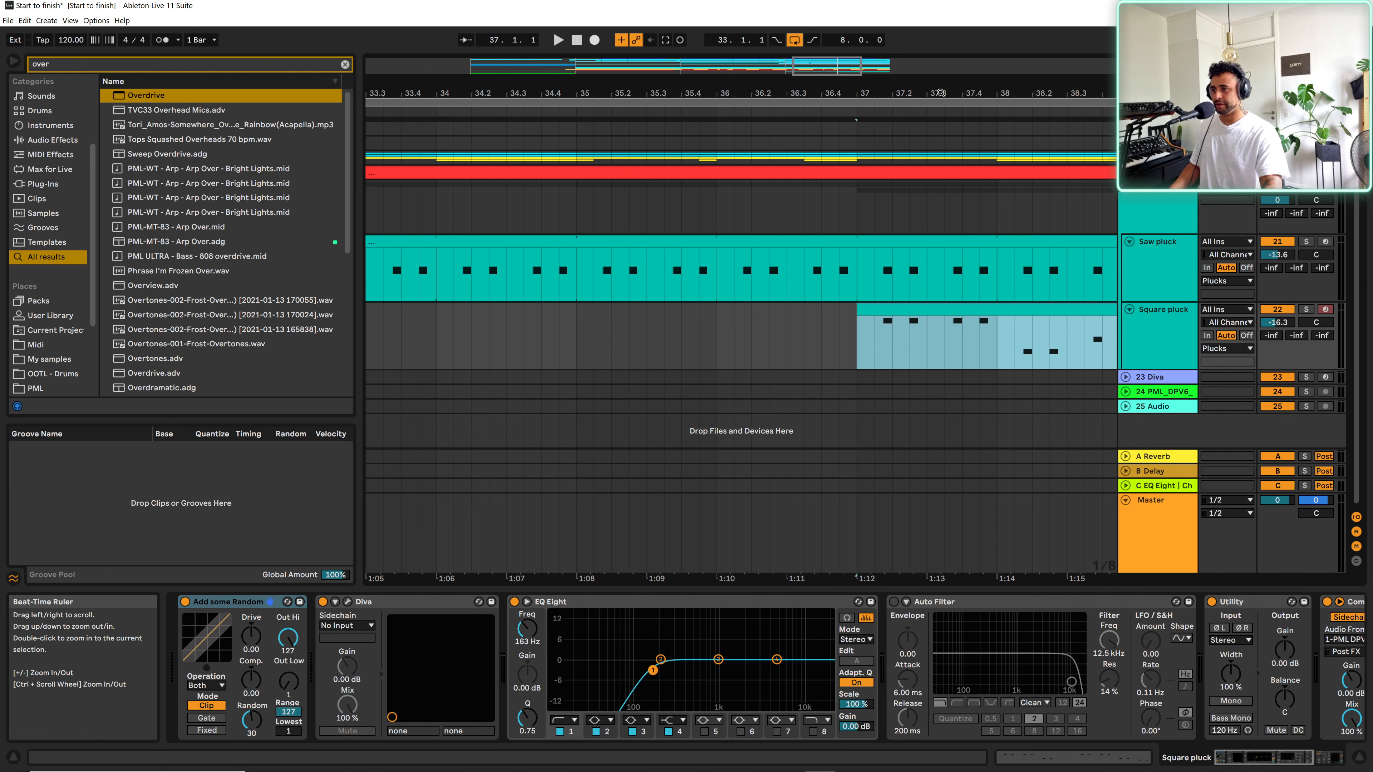
pyautogui.moveTo(941, 93); pyautogui.dragTo(764, 167)
pyautogui.doubleClick(810, 312)
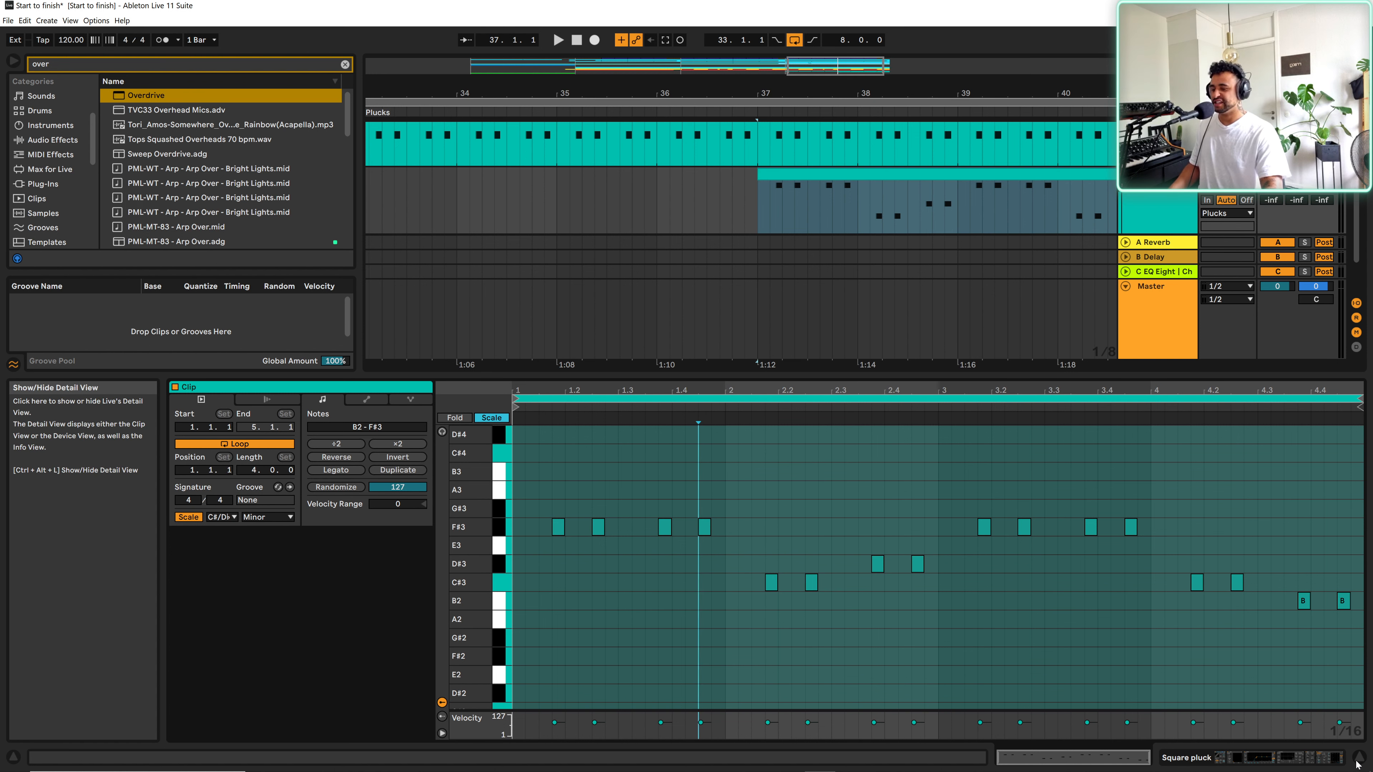
pyautogui.hotkey('ctrl', 'alt', 'l')
# - Listen to the Loops track's percussion loop in solo from the Drop 2.0 marker at bar 25, then unsolo it
pyautogui.scroll(-5, 837, 300)
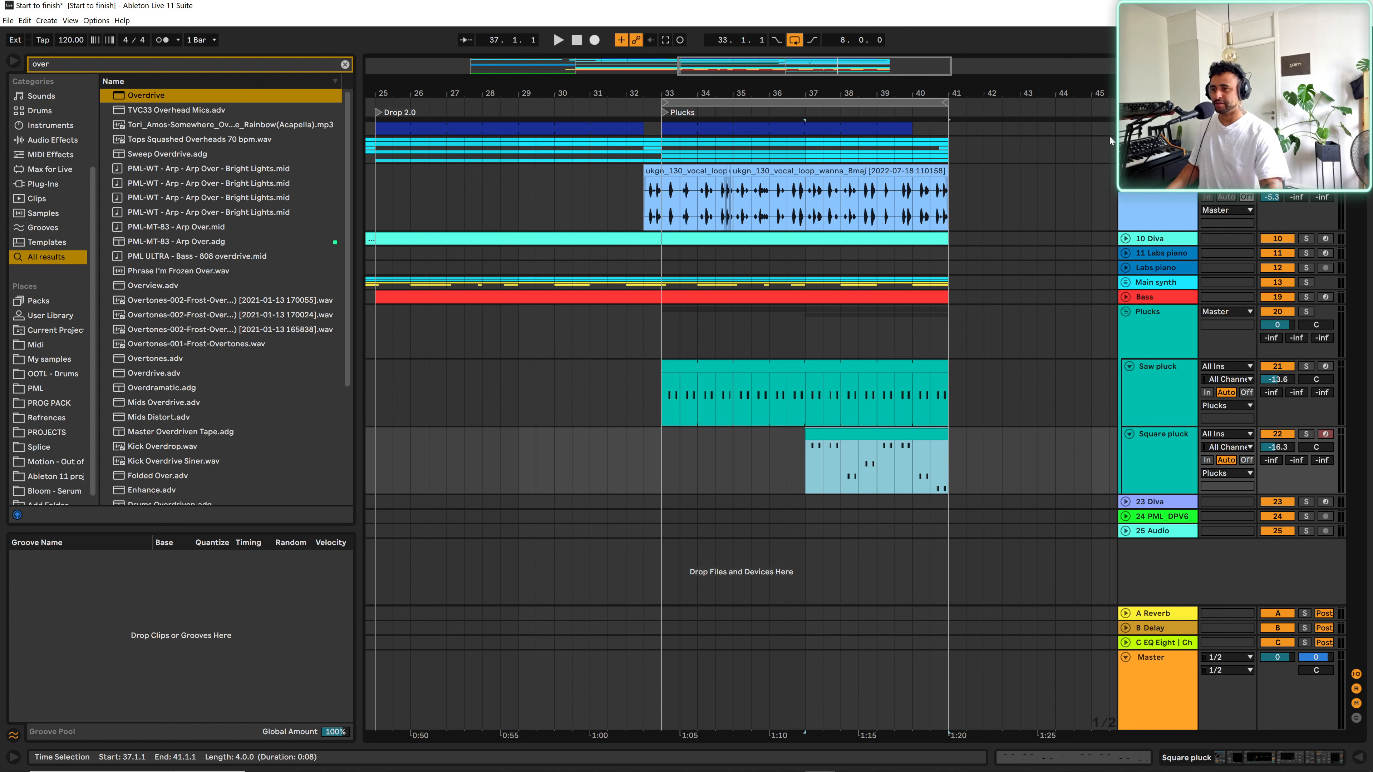
pyautogui.scroll(5, 739, 290)
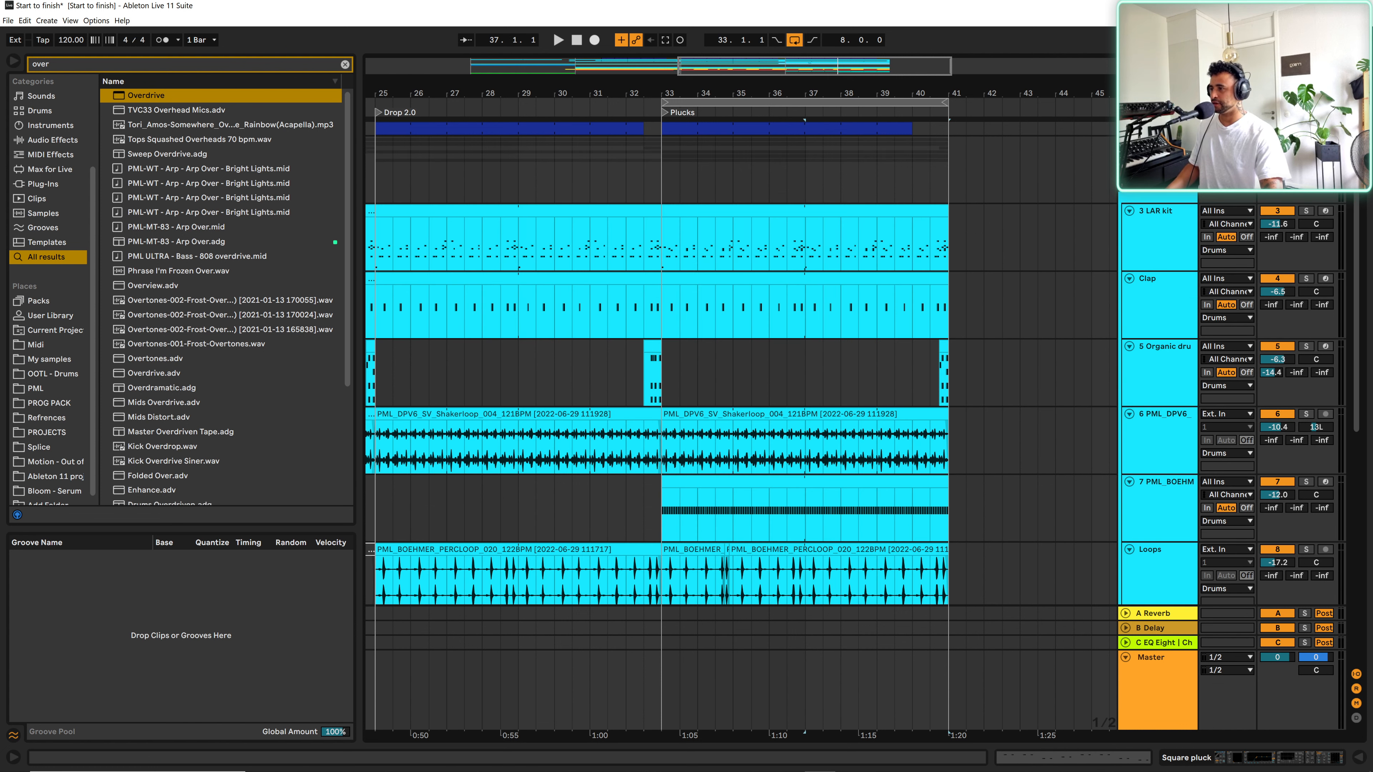
pyautogui.hscroll(-5, 740, 378)
pyautogui.scroll(-5, 1163, 403)
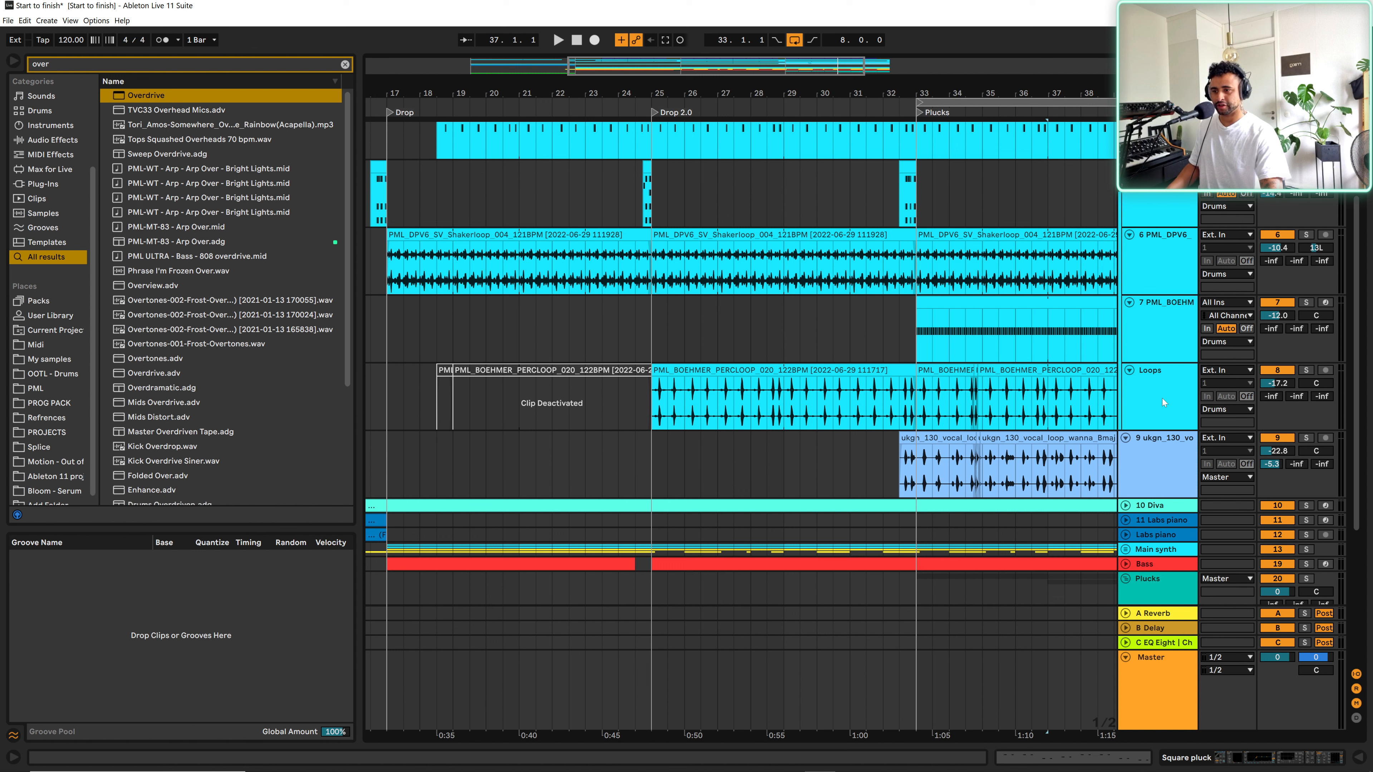
pyautogui.click(746, 403)
pyautogui.click(655, 399)
pyautogui.press('space')
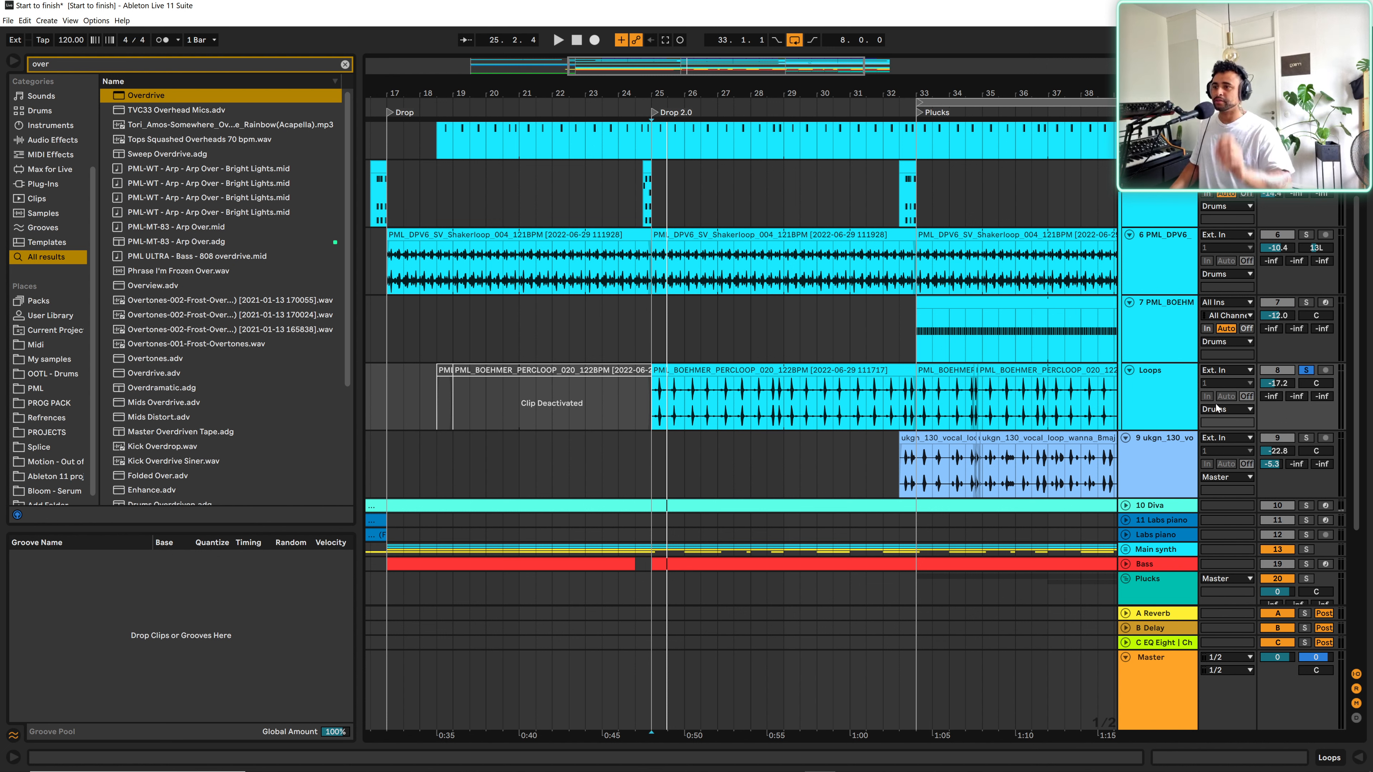
pyautogui.press('s')
# - Listen to the Clap track in solo from the start of its clip at 18.3.1
pyautogui.scroll(4, 1072, 315)
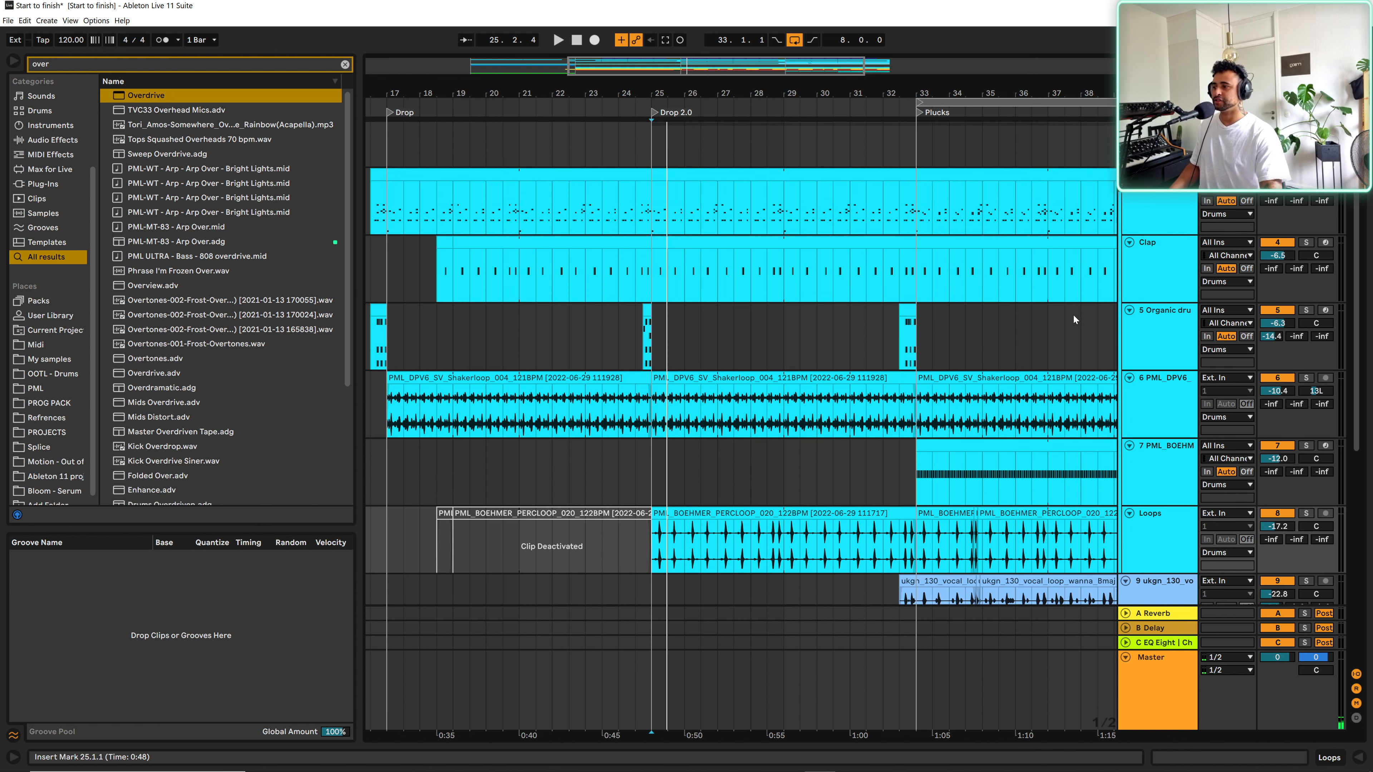
pyautogui.doubleClick(1172, 274)
pyautogui.click(435, 292)
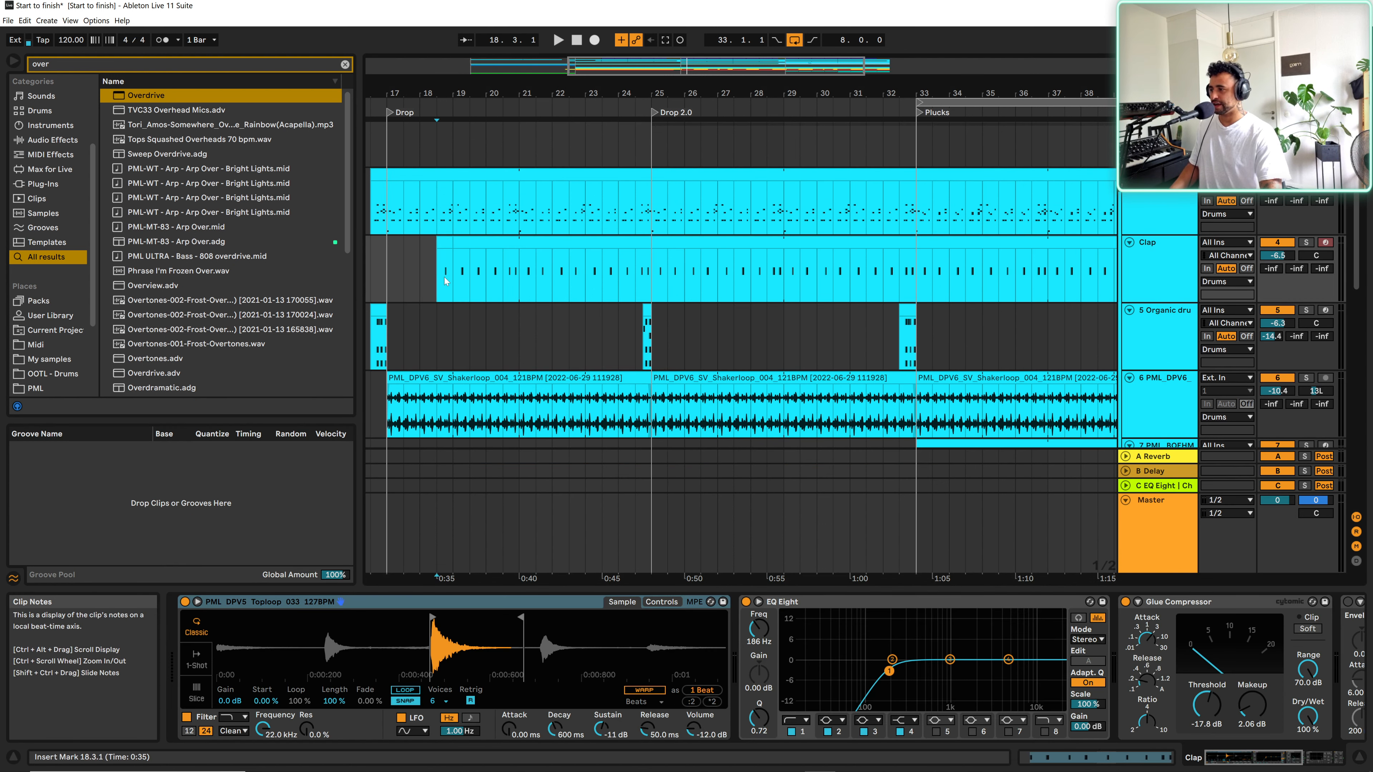
pyautogui.press('space')
pyautogui.press('s')
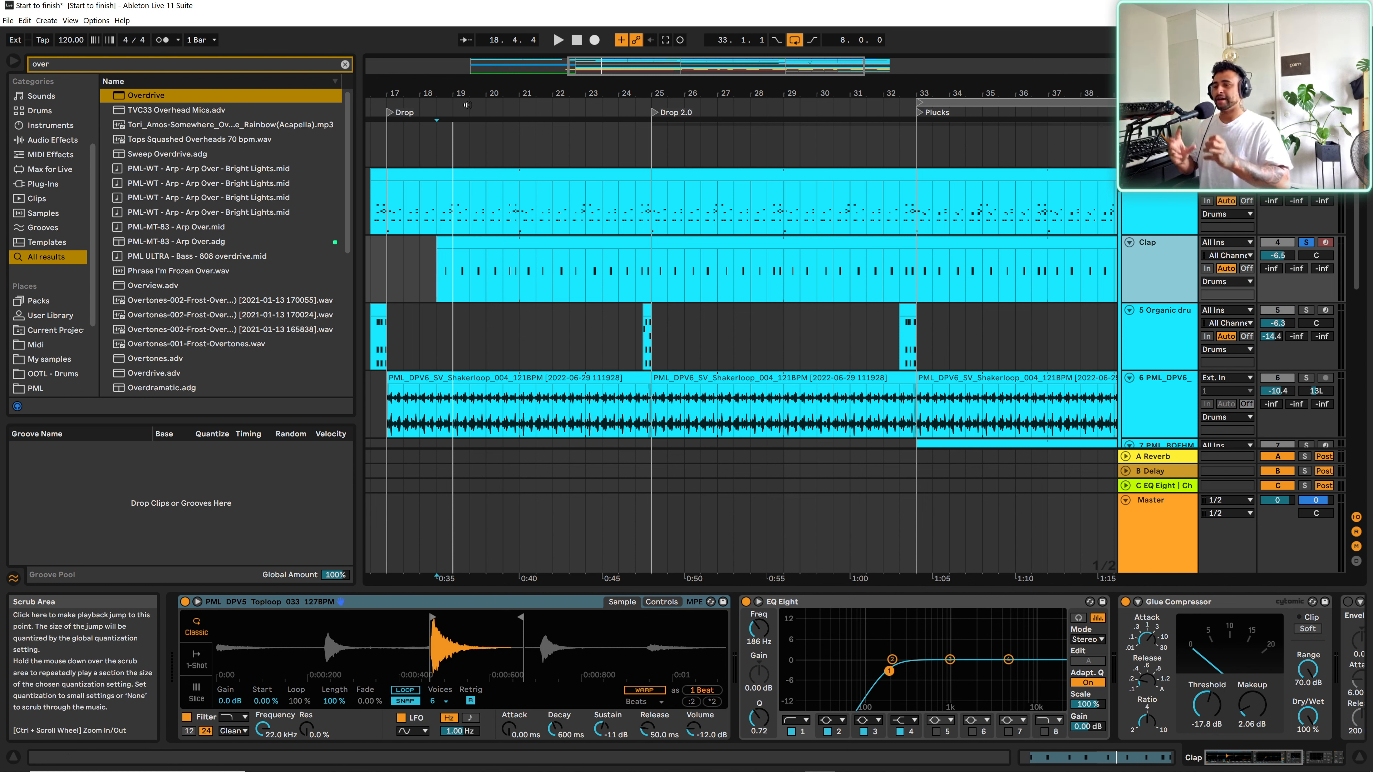
# - Review the whole arrangement from the drum tracks down to the pluck tracks, including the Saw pluck clip between bars 33 and 41
pyautogui.moveTo(475, 89); pyautogui.dragTo(686, 61)
pyautogui.scroll(-3, 926, 271)
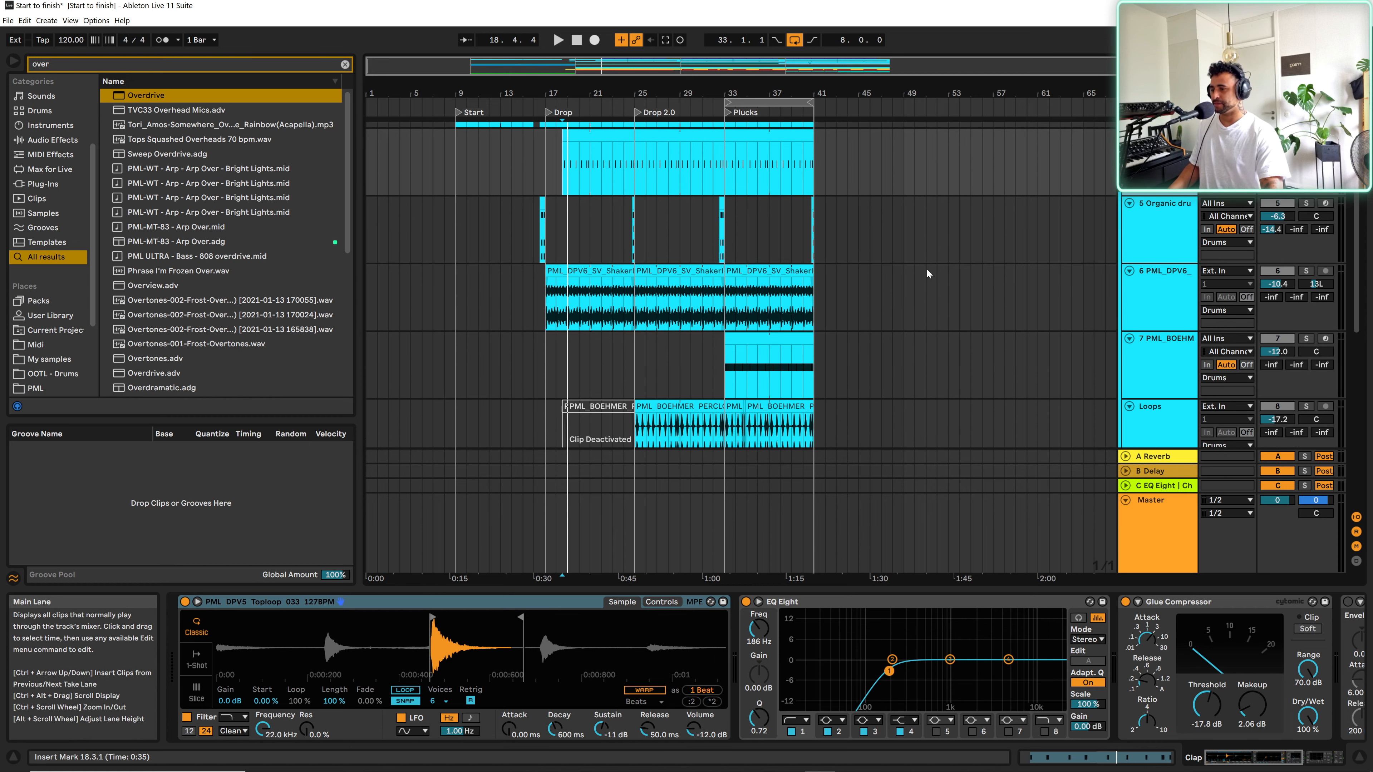
pyautogui.scroll(-12, 926, 276)
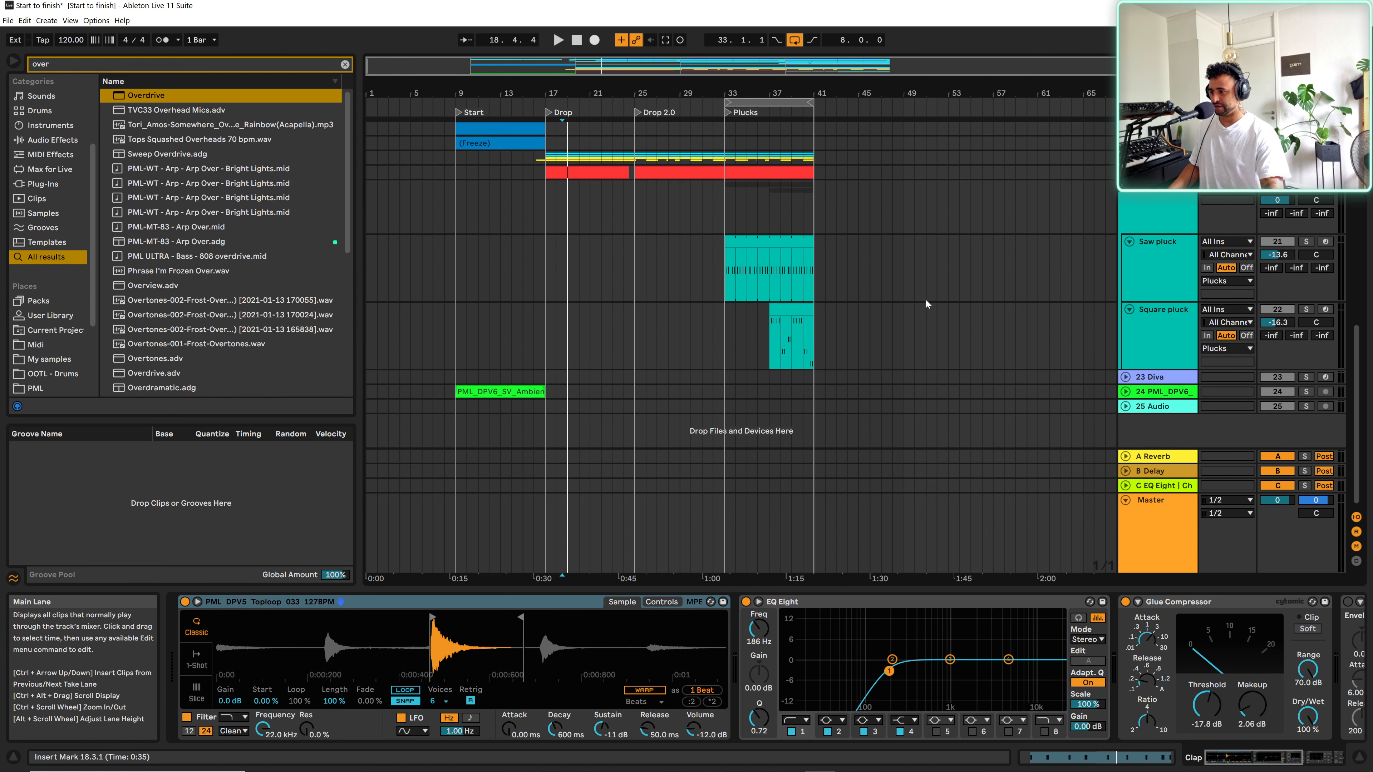
pyautogui.scroll(5, 970, 323)
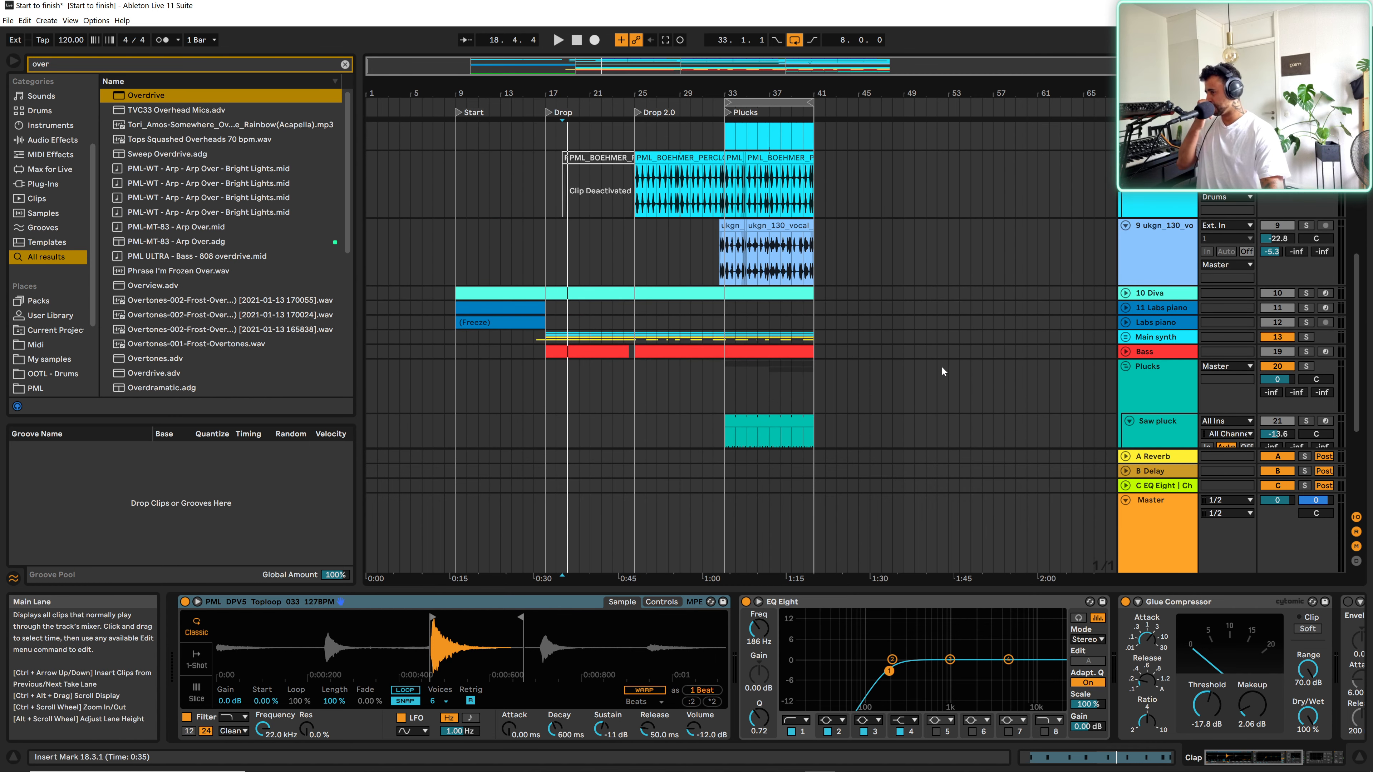
pyautogui.scroll(-4, 581, 312)
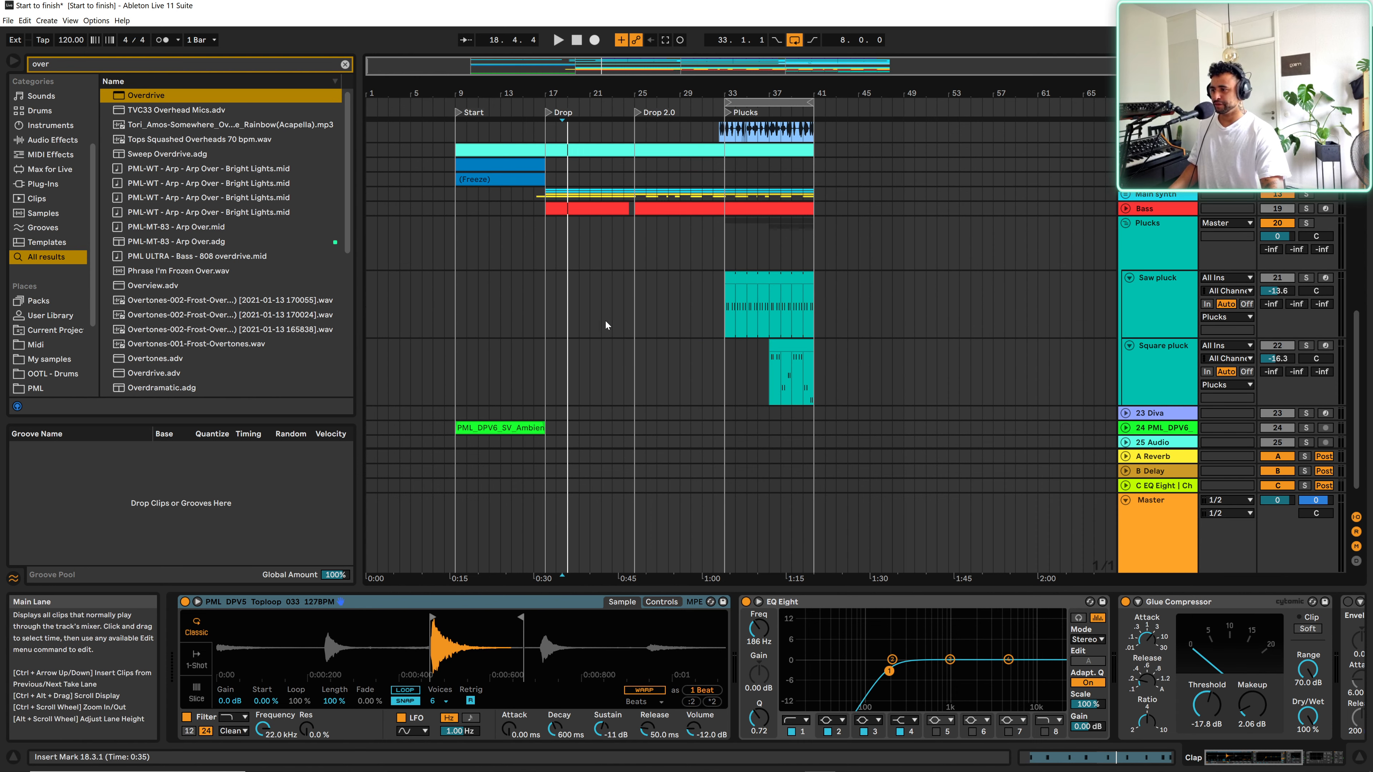
pyautogui.click(632, 309)
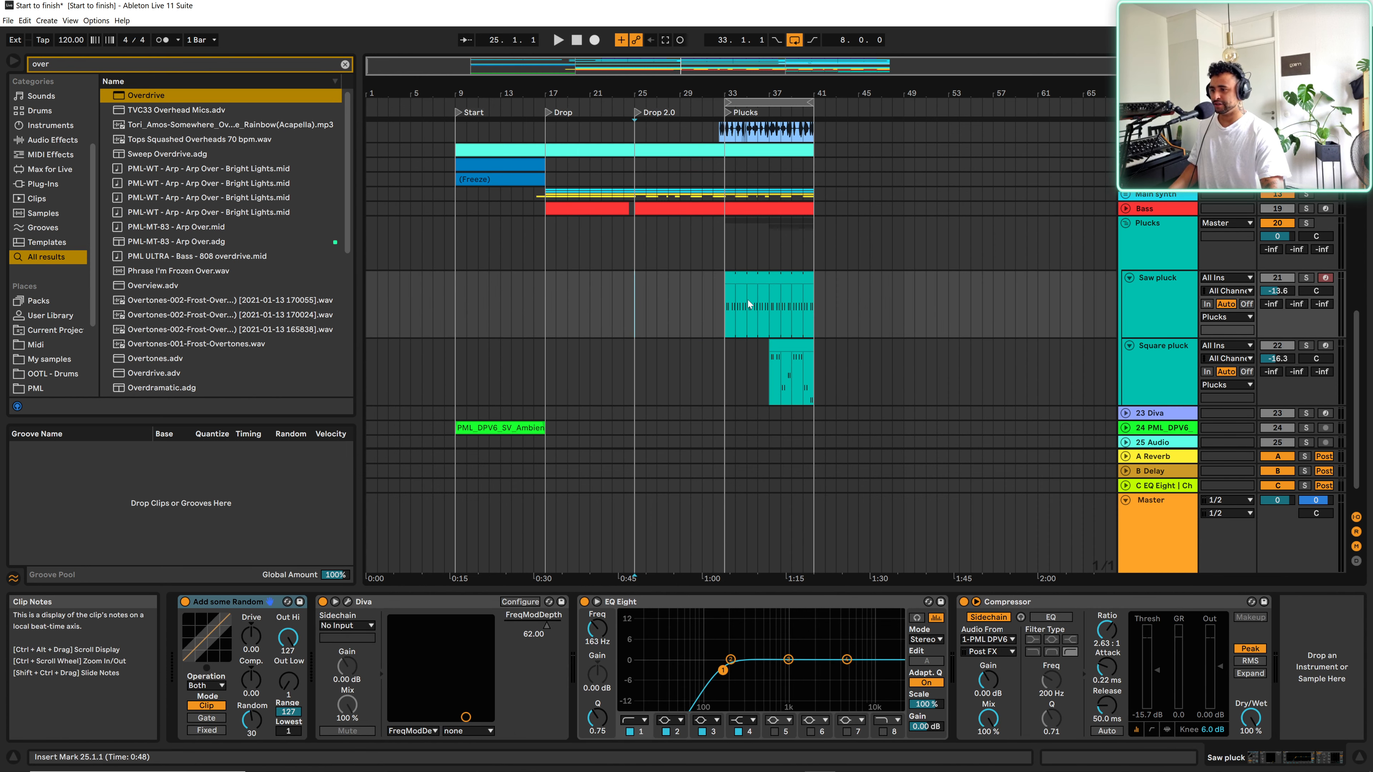
pyautogui.scroll(2, 748, 300)
pyautogui.click(763, 346)
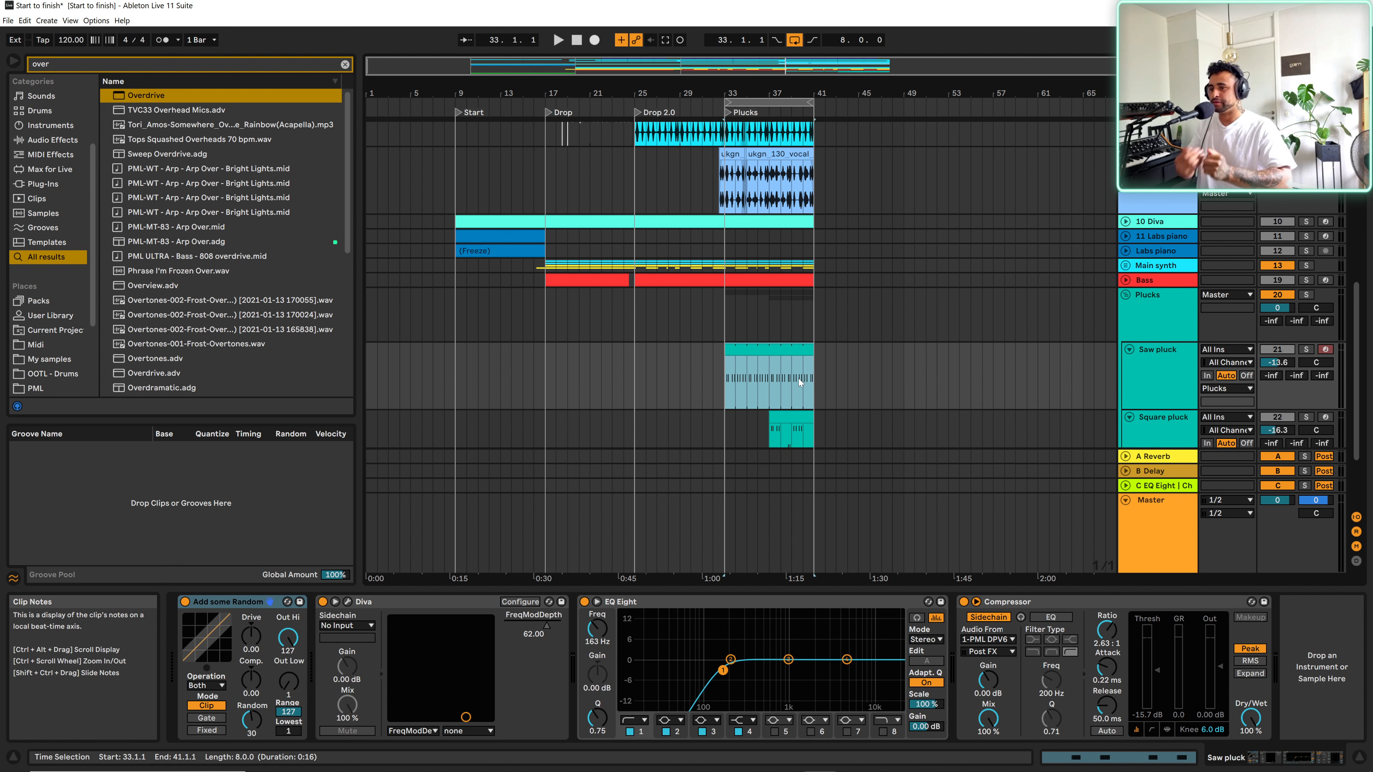
pyautogui.click(819, 372)
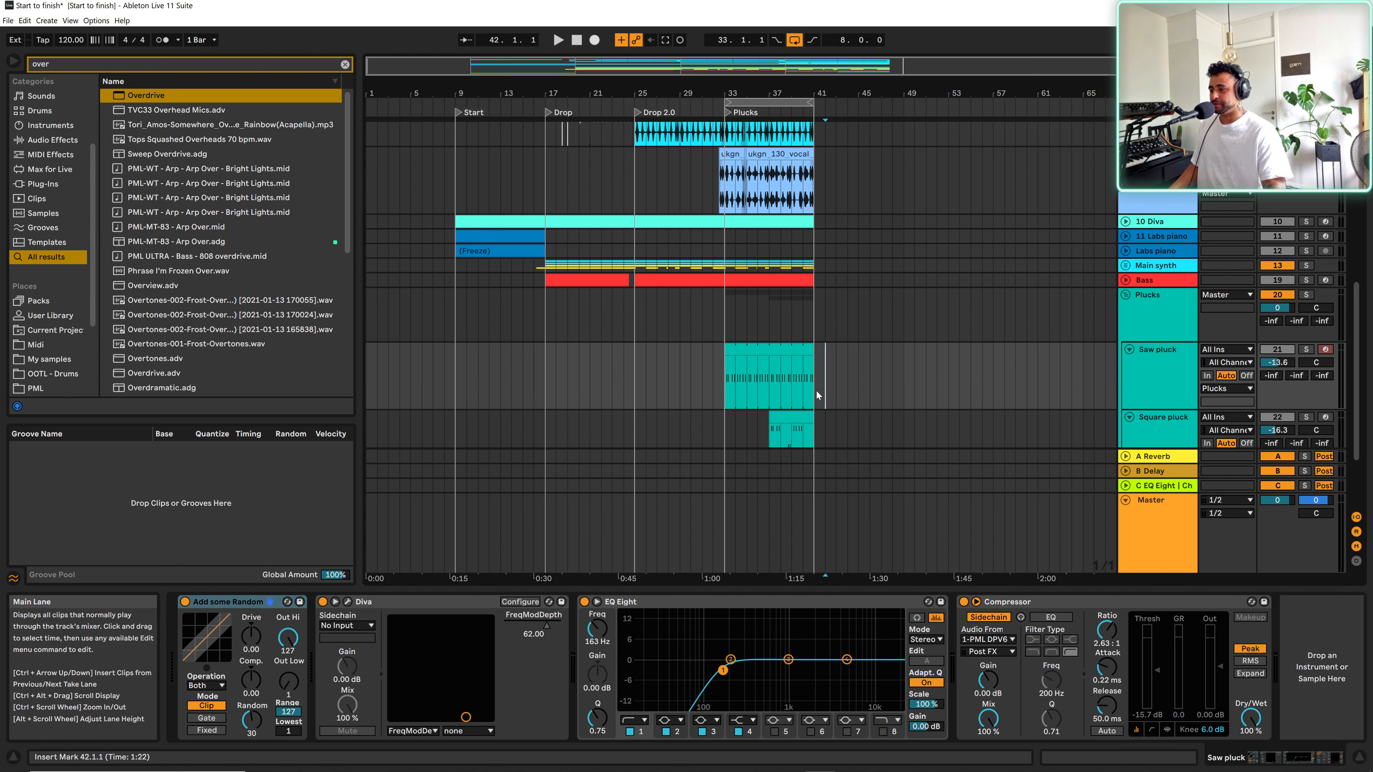
pyautogui.click(815, 133)
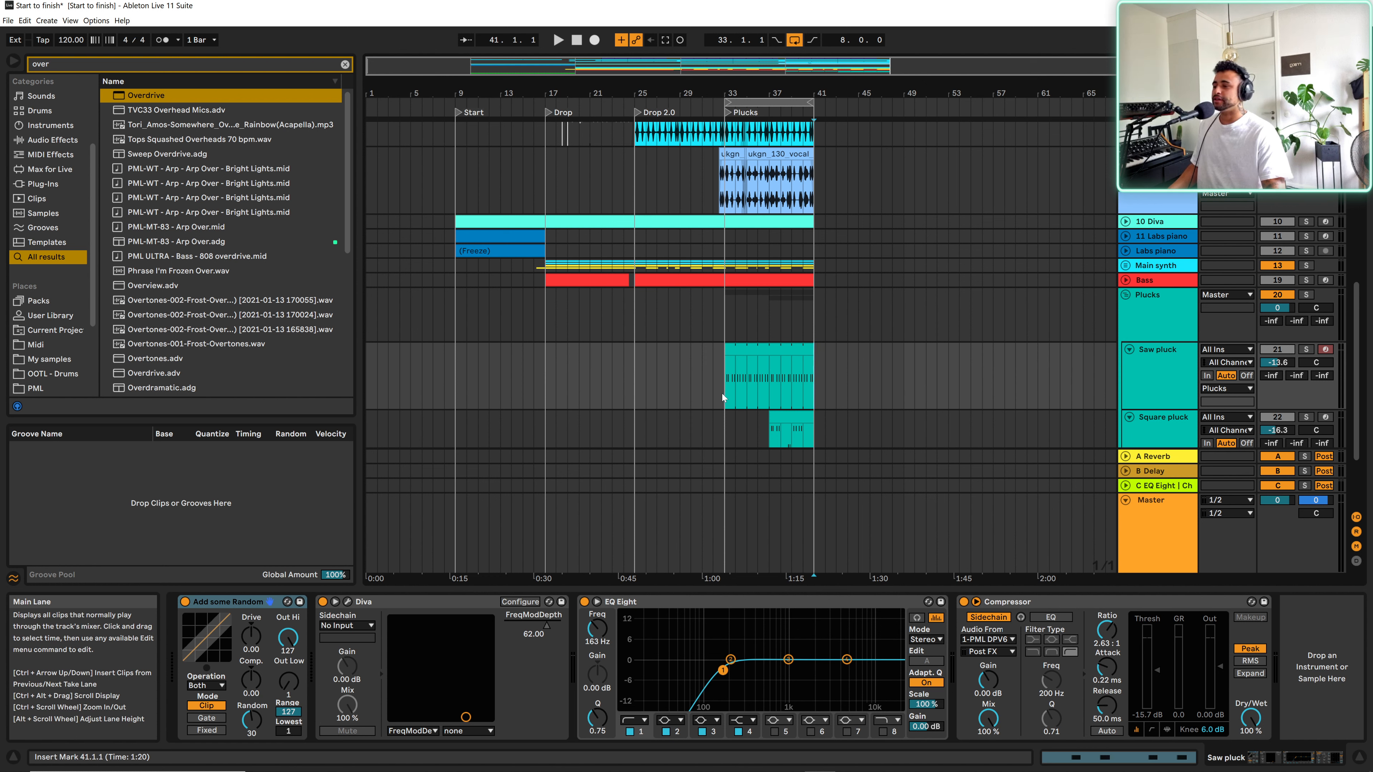
pyautogui.click(747, 348)
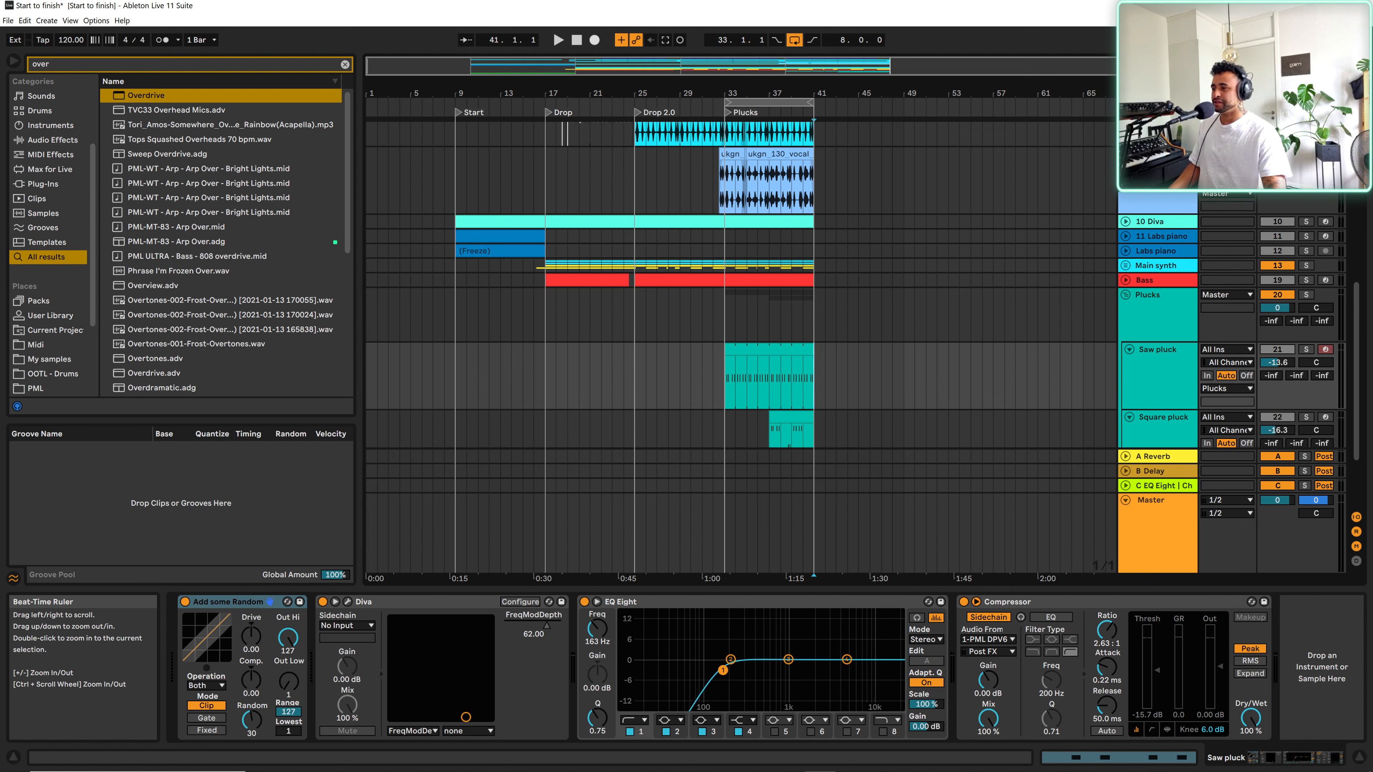
# - Play the arrangement from the Drop marker at bar 17 into Drop 2.0 while looking over the drum, vocal and pluck tracks
pyautogui.moveTo(662, 96); pyautogui.dragTo(663, 119)
pyautogui.click(678, 370)
pyautogui.scroll(5, 642, 400)
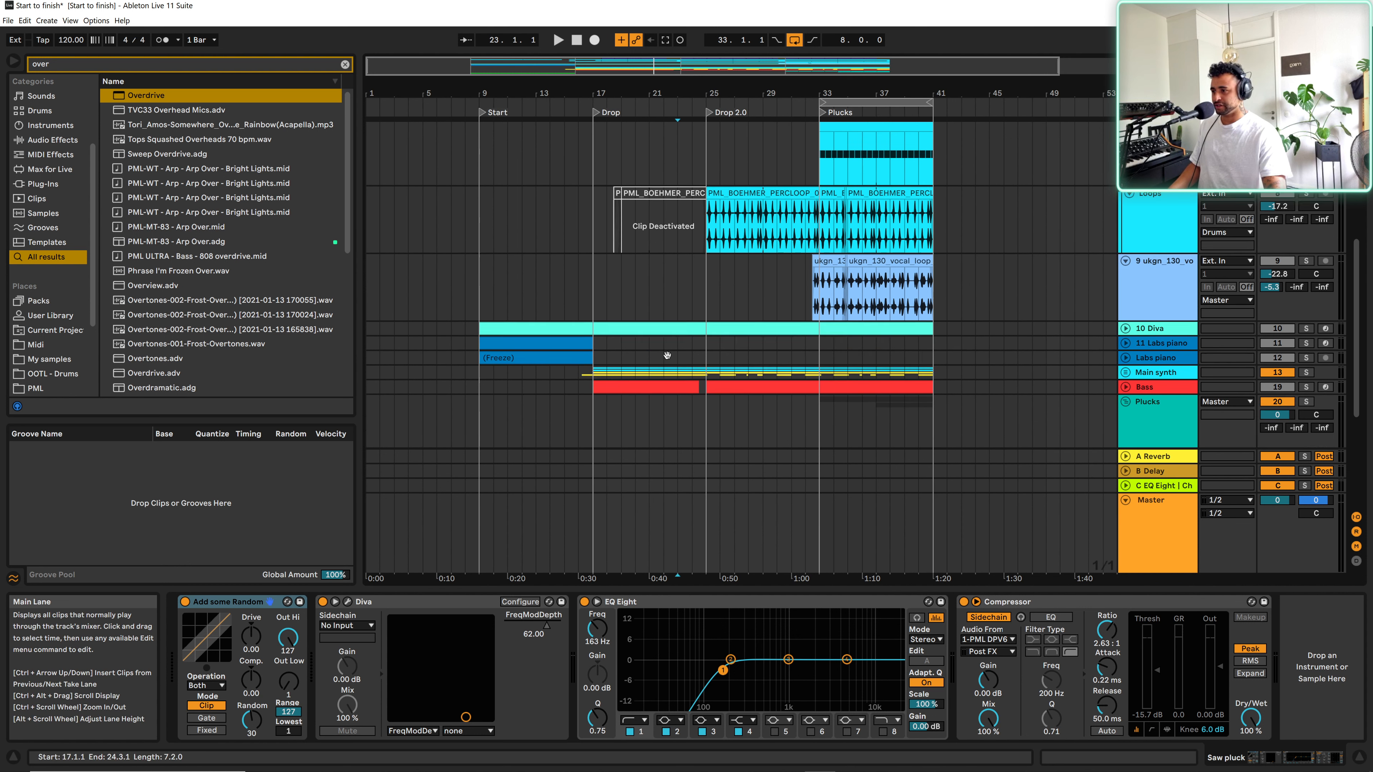
pyautogui.scroll(-5, 759, 345)
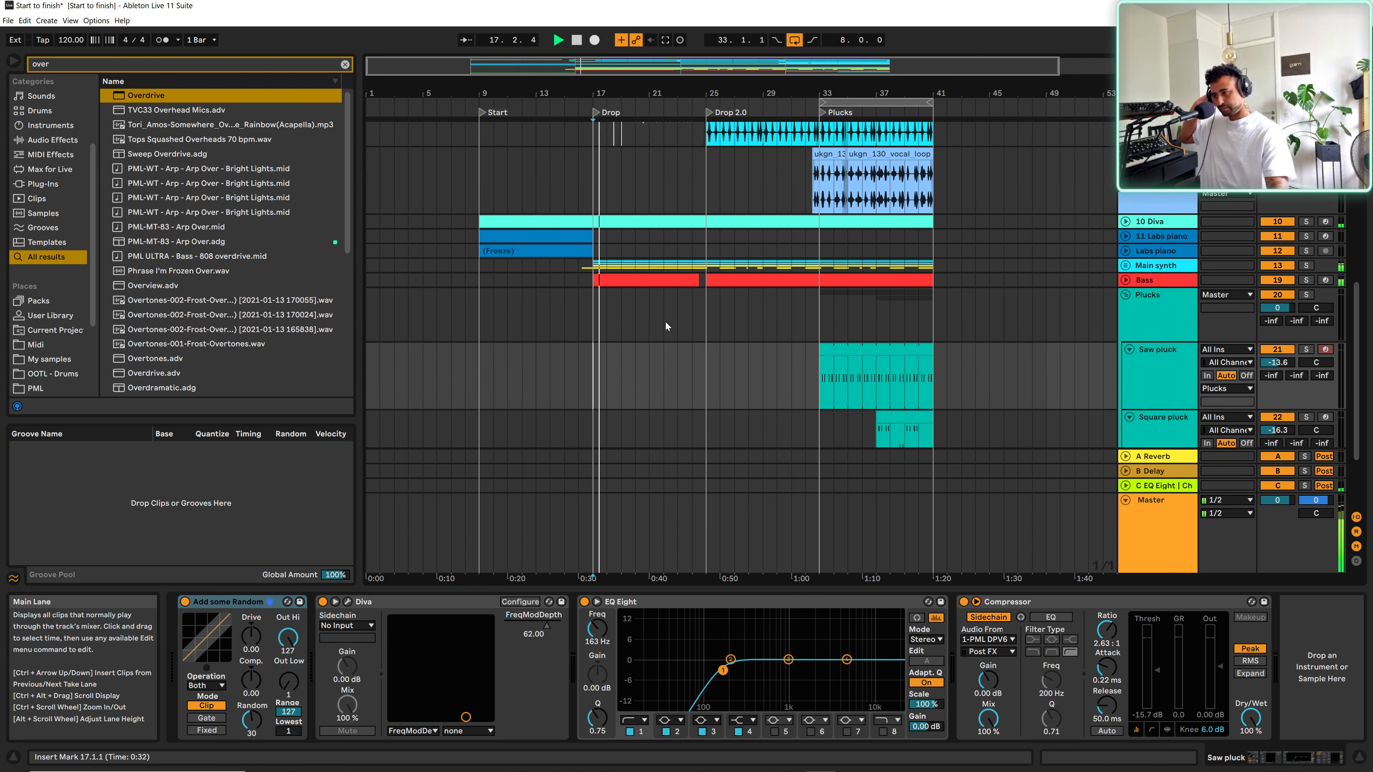
pyautogui.scroll(15, 703, 378)
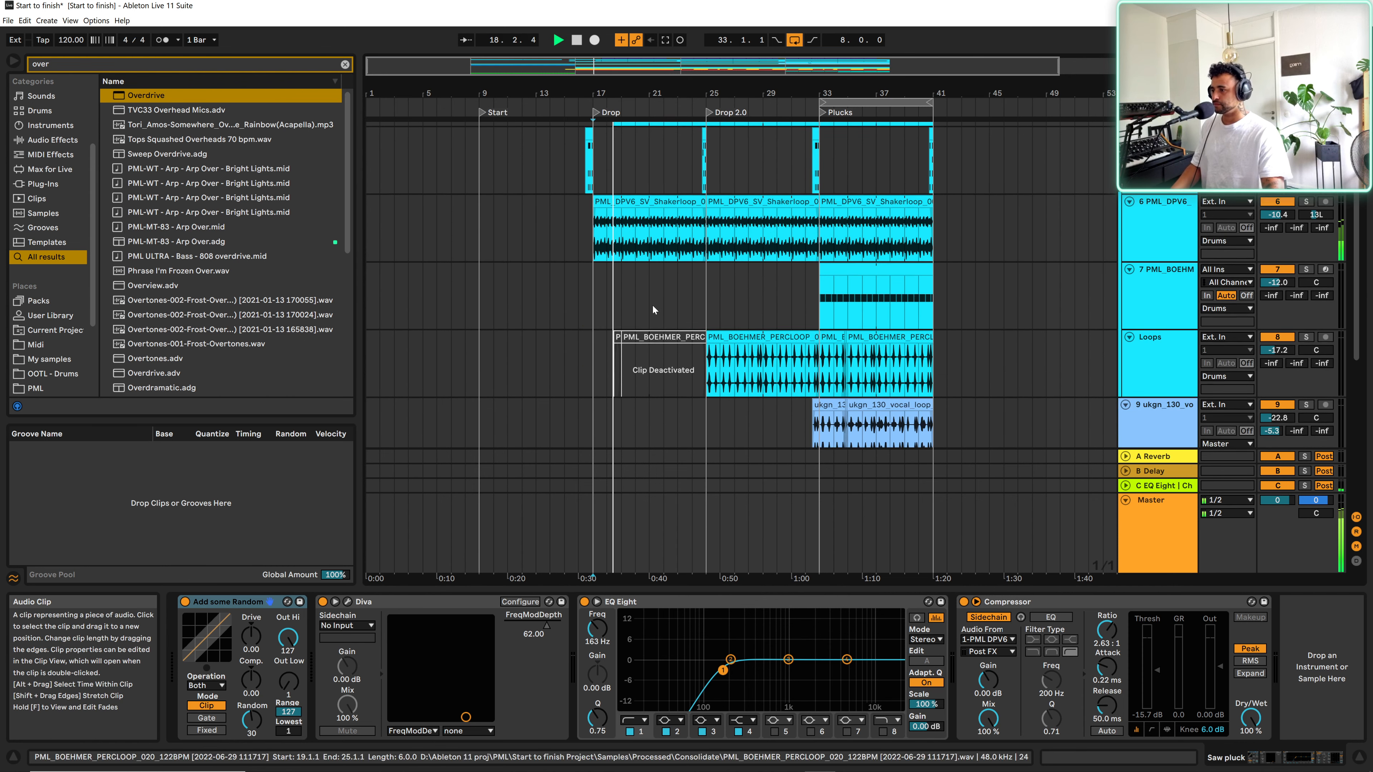
pyautogui.scroll(-3, 729, 307)
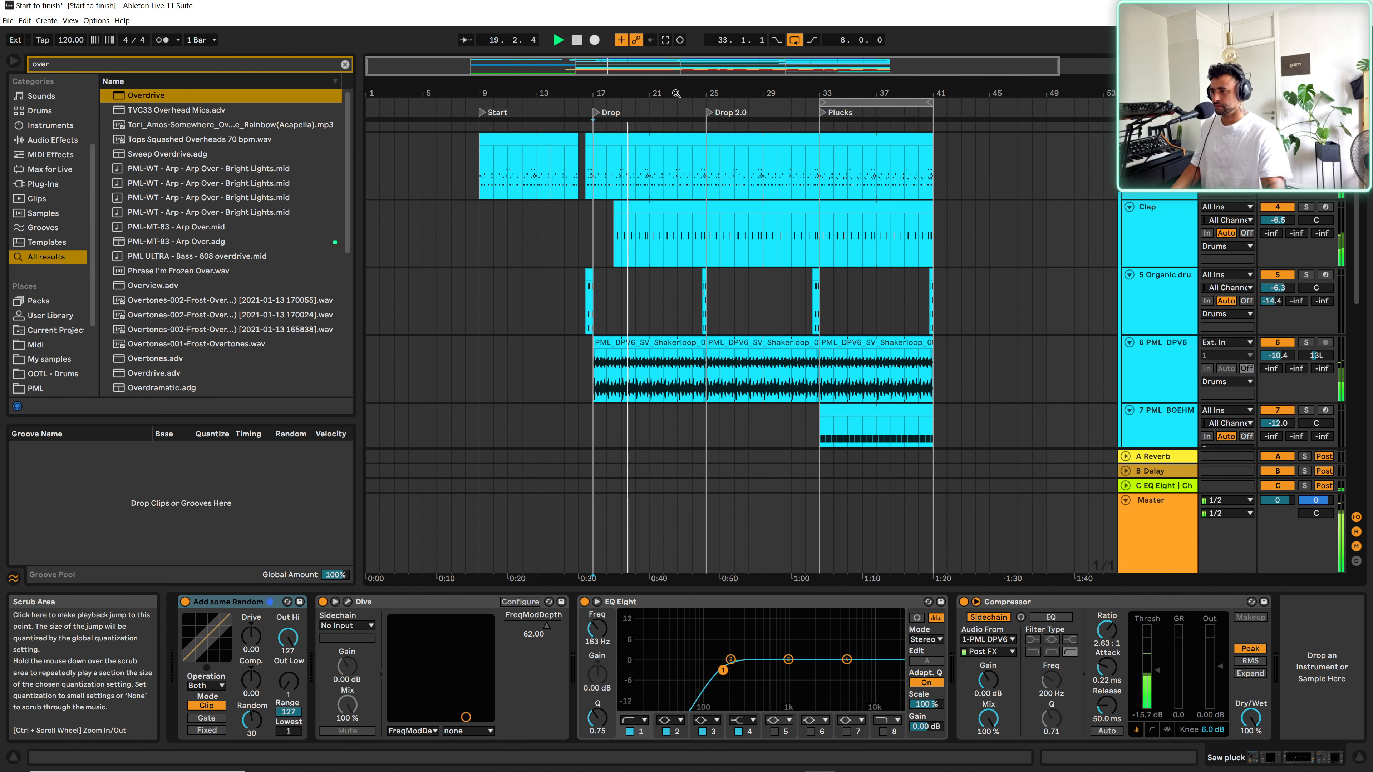
pyautogui.keyDown('ctrl'); pyautogui.scroll(5, 808, 252); pyautogui.keyUp('ctrl')
pyautogui.scroll(-8, 808, 253)
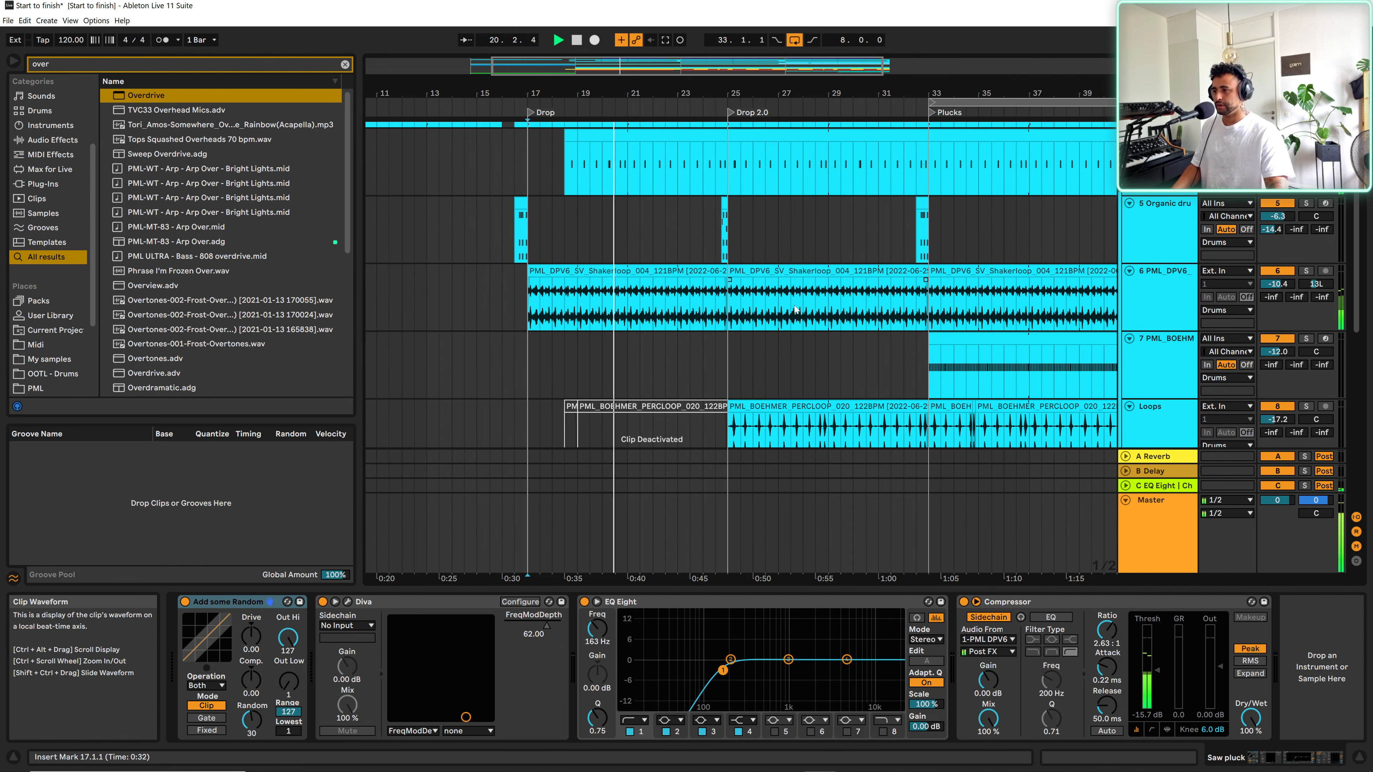
pyautogui.scroll(-2, 766, 278)
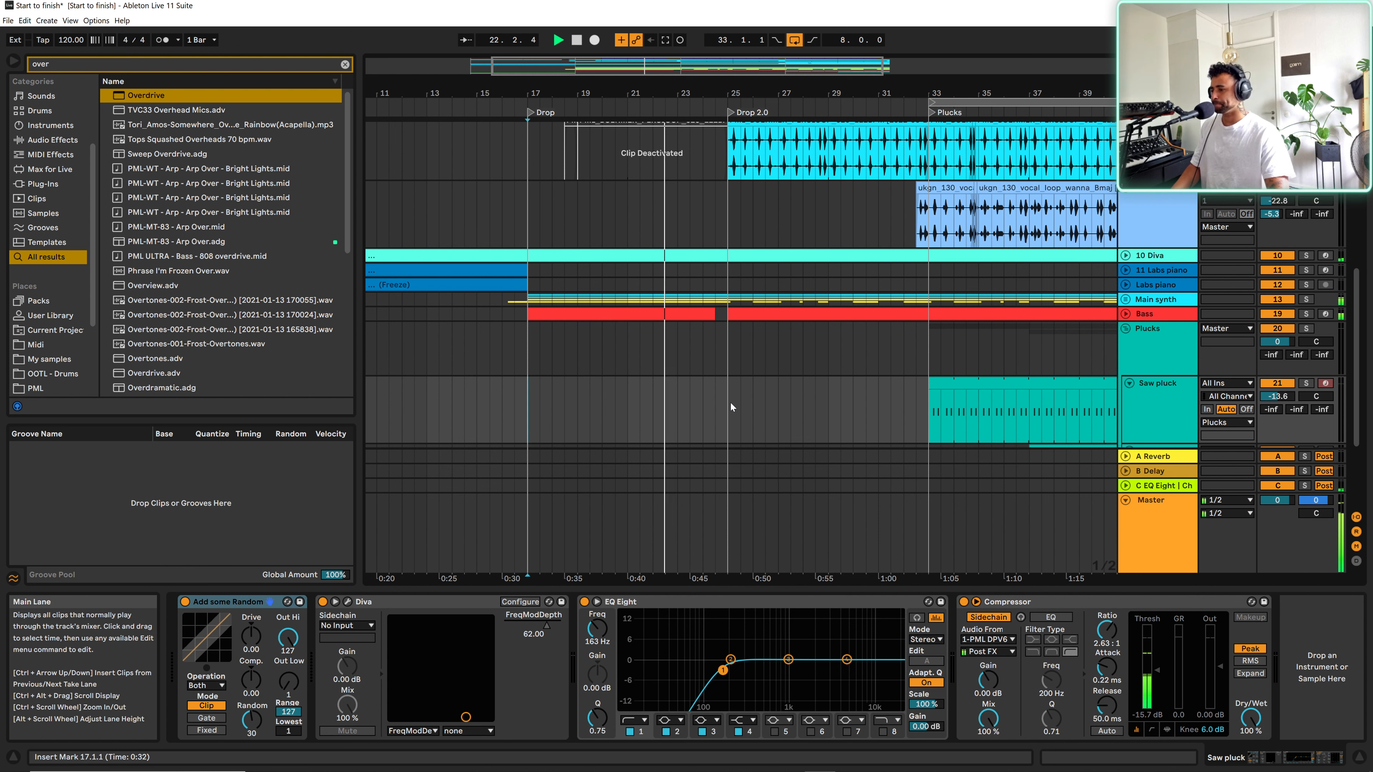
pyautogui.scroll(-2, 751, 378)
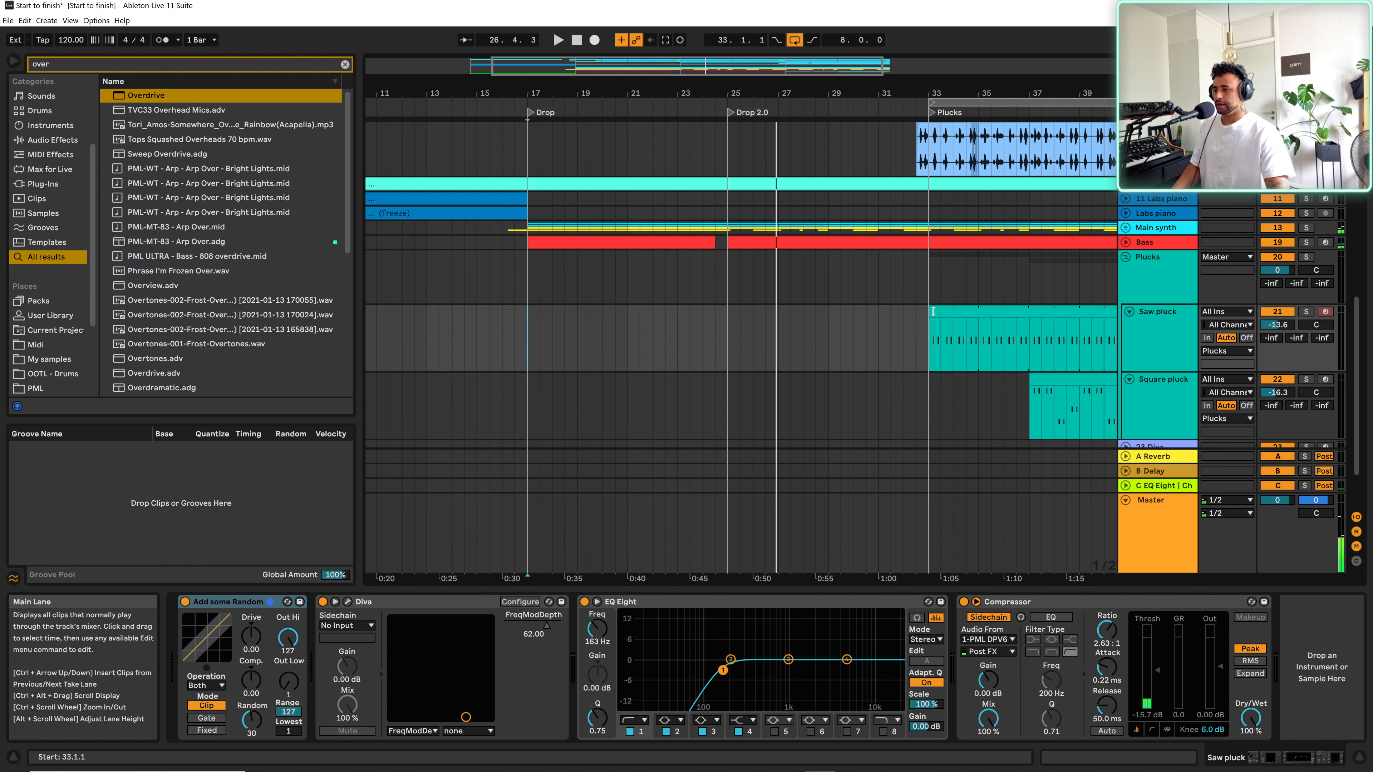
# - Extend the start of the Saw pluck clip back to bar 26 and play the transition into Drop 2.0 from 23.4.1
pyautogui.moveTo(933, 312); pyautogui.dragTo(729, 306)
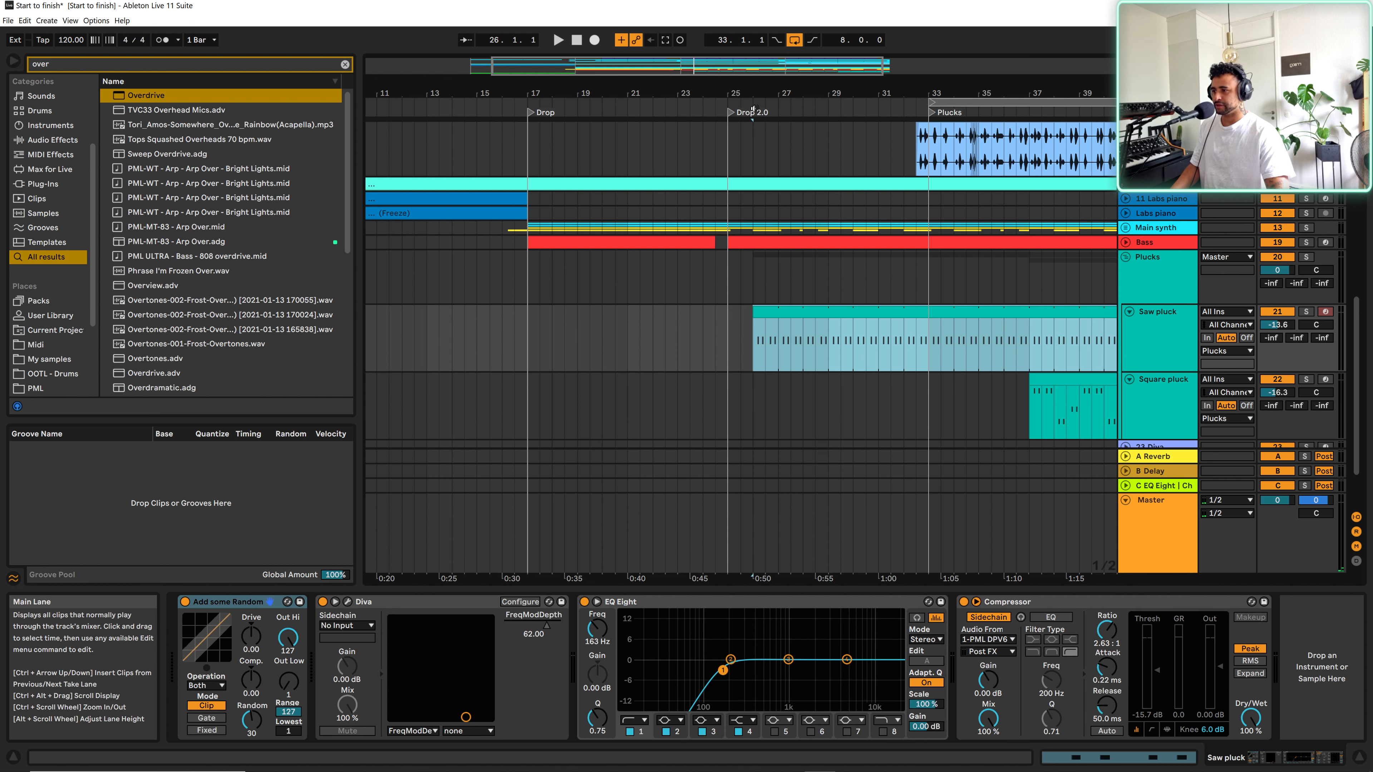
pyautogui.moveTo(741, 93); pyautogui.dragTo(741, 154)
pyautogui.click(651, 338)
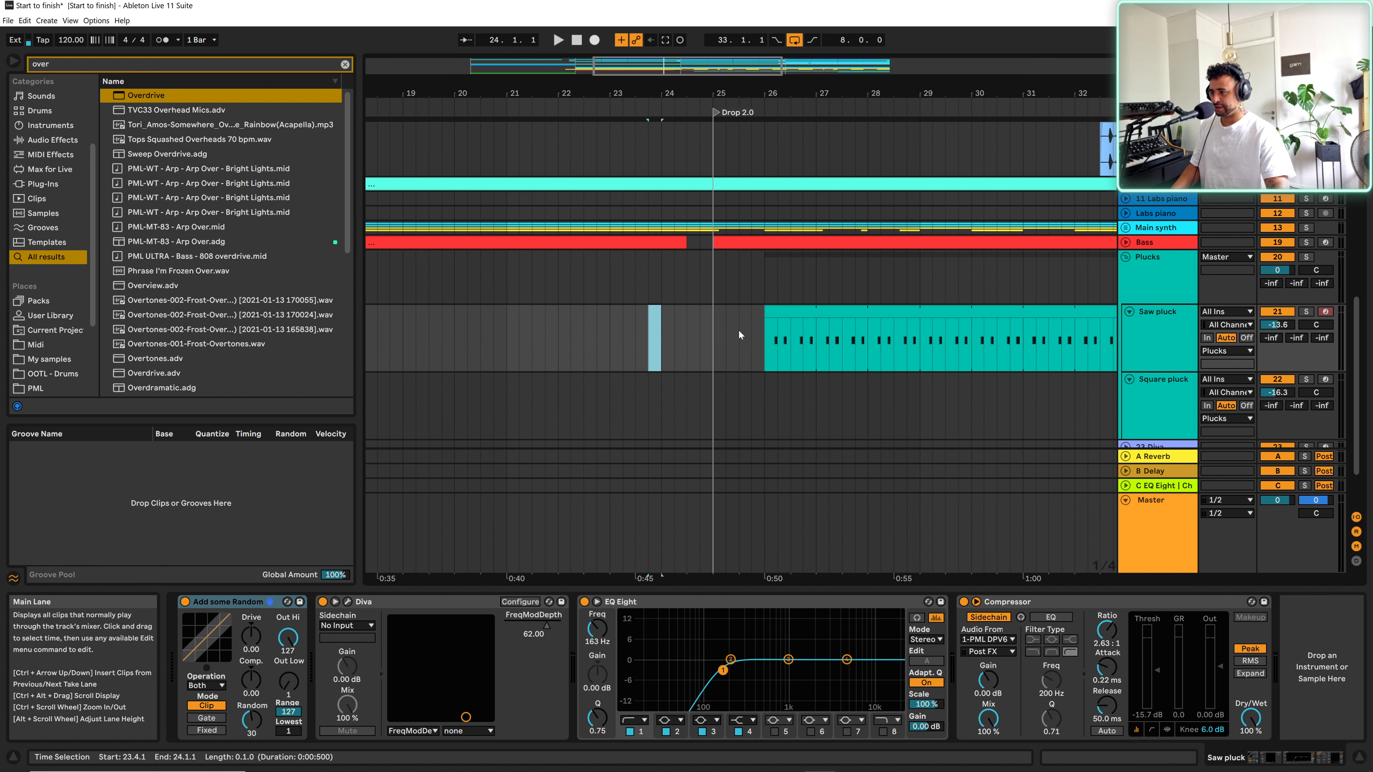
pyautogui.press('space')
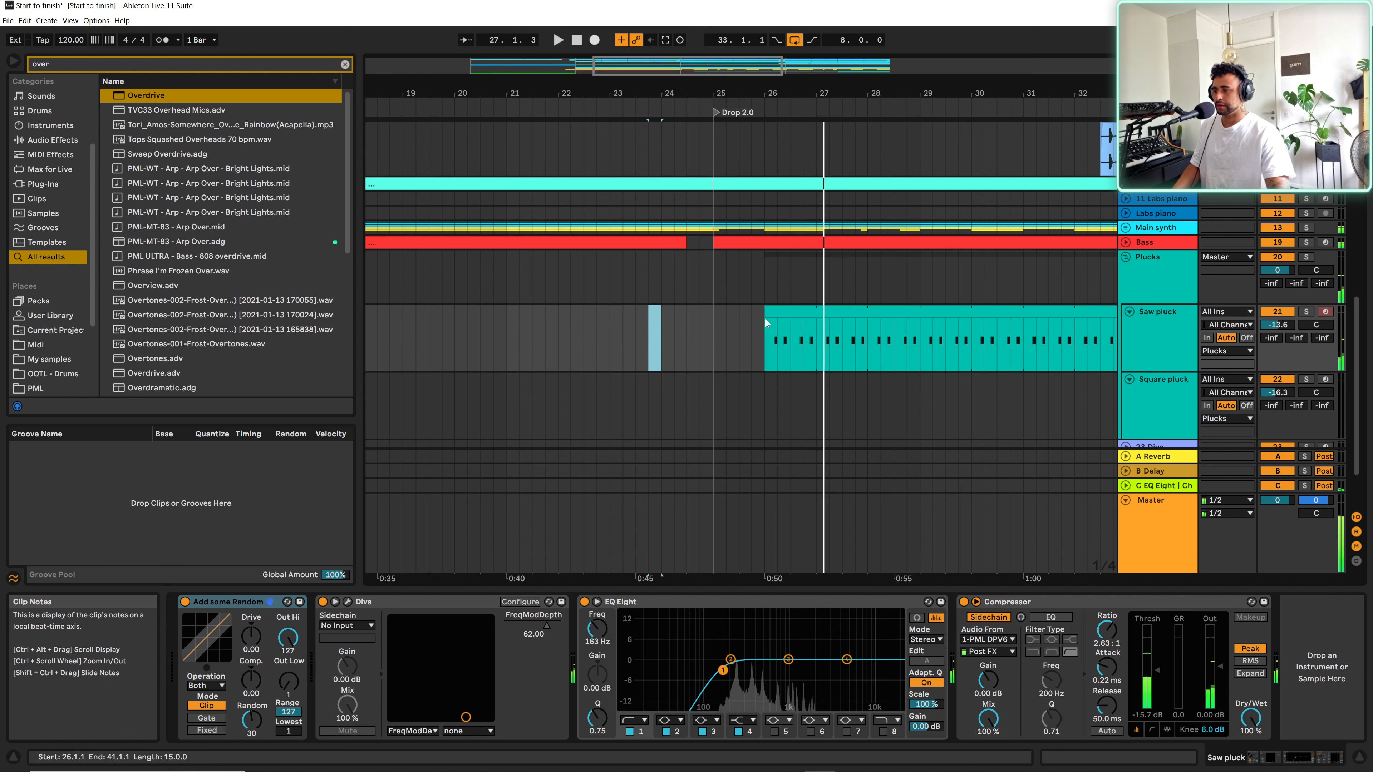
pyautogui.press('space')
# - Trim the start of the Saw pluck clip to 26.3.1 and play it from the Drop 2.0 marker at bar 25
pyautogui.moveTo(766, 312); pyautogui.dragTo(797, 313)
pyautogui.click(721, 333)
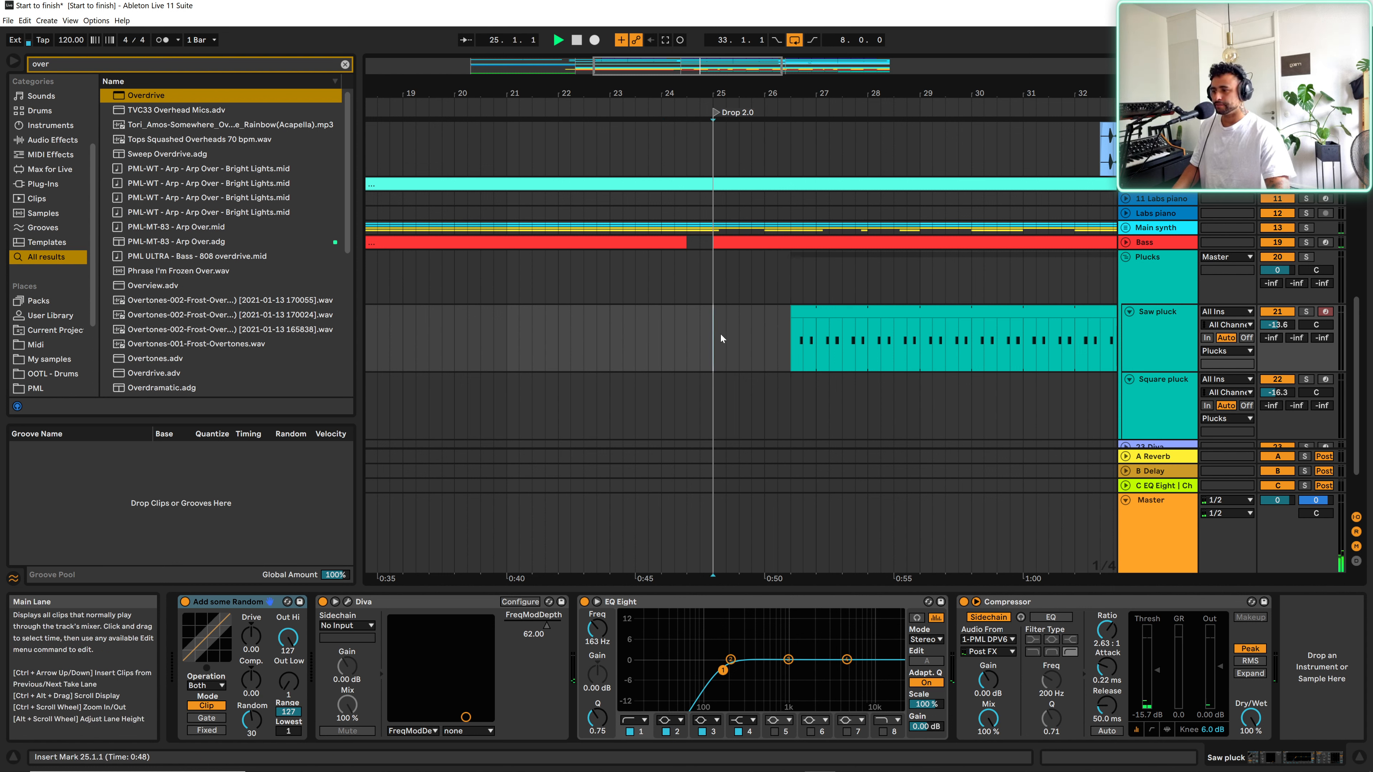
pyautogui.press('space')
pyautogui.click(1143, 342)
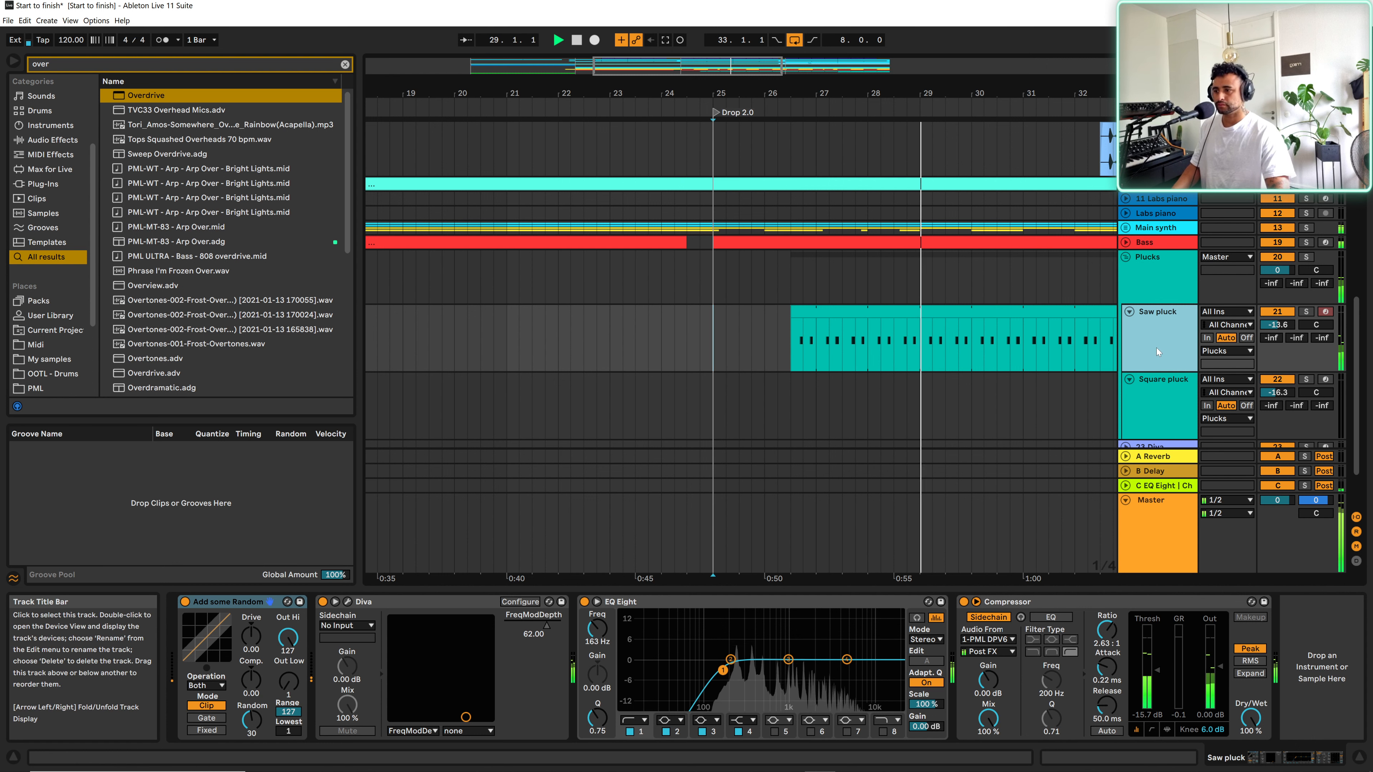
# - Select the half-bar gap from 26.1.1 to 26.3.1 in front of the Saw pluck clip
pyautogui.moveTo(783, 91); pyautogui.dragTo(784, 124)
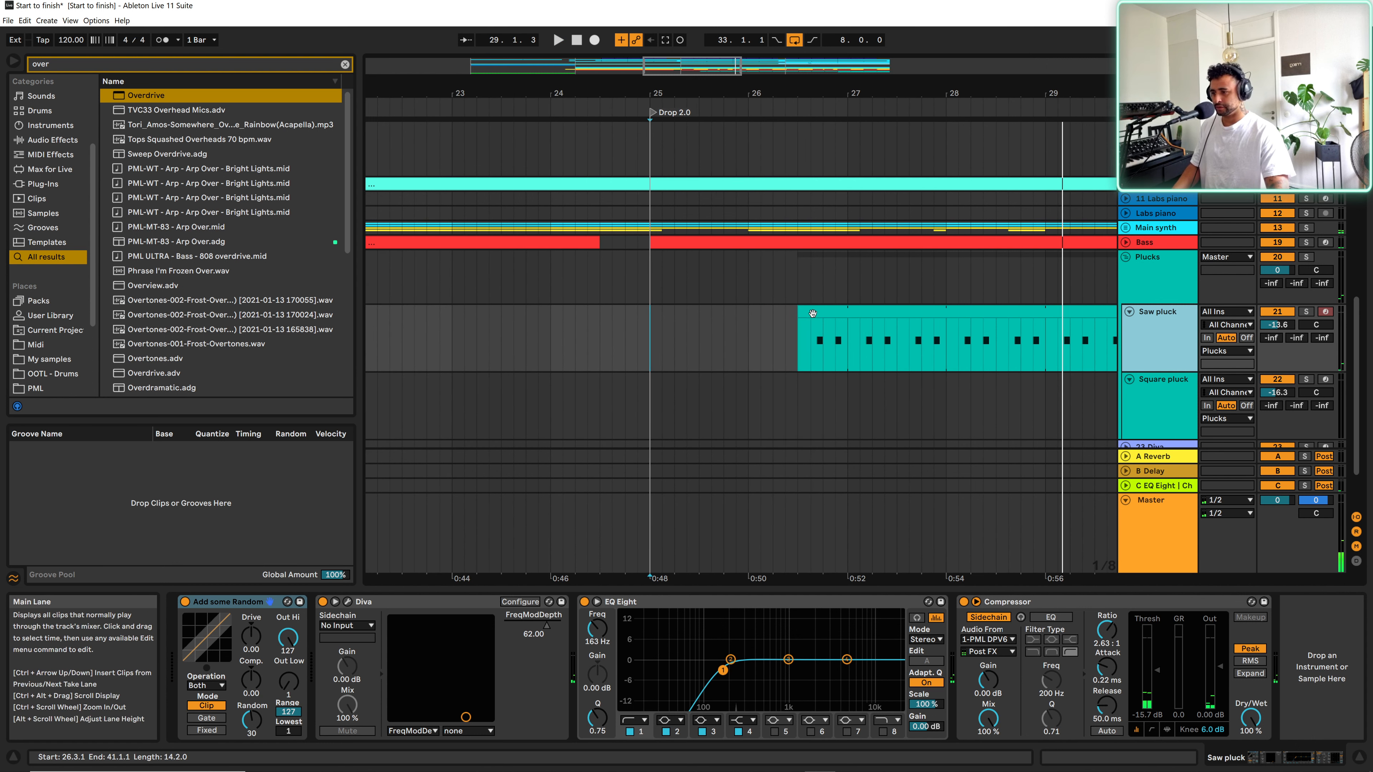
pyautogui.click(801, 312)
pyautogui.moveTo(750, 347); pyautogui.dragTo(818, 344)
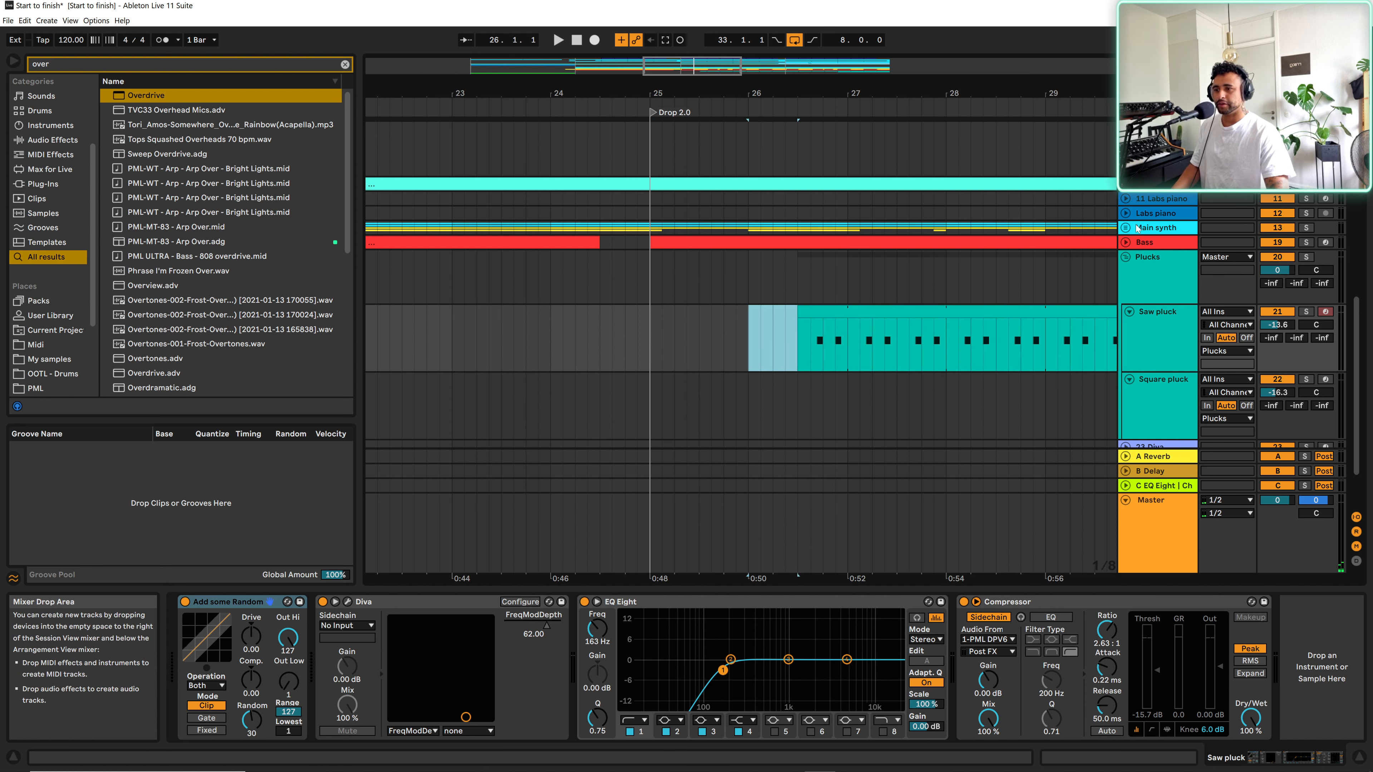
# - Unfold the Main synth group and play its Diva parts from 25.3.3
pyautogui.click(1126, 228)
pyautogui.scroll(-8, 728, 366)
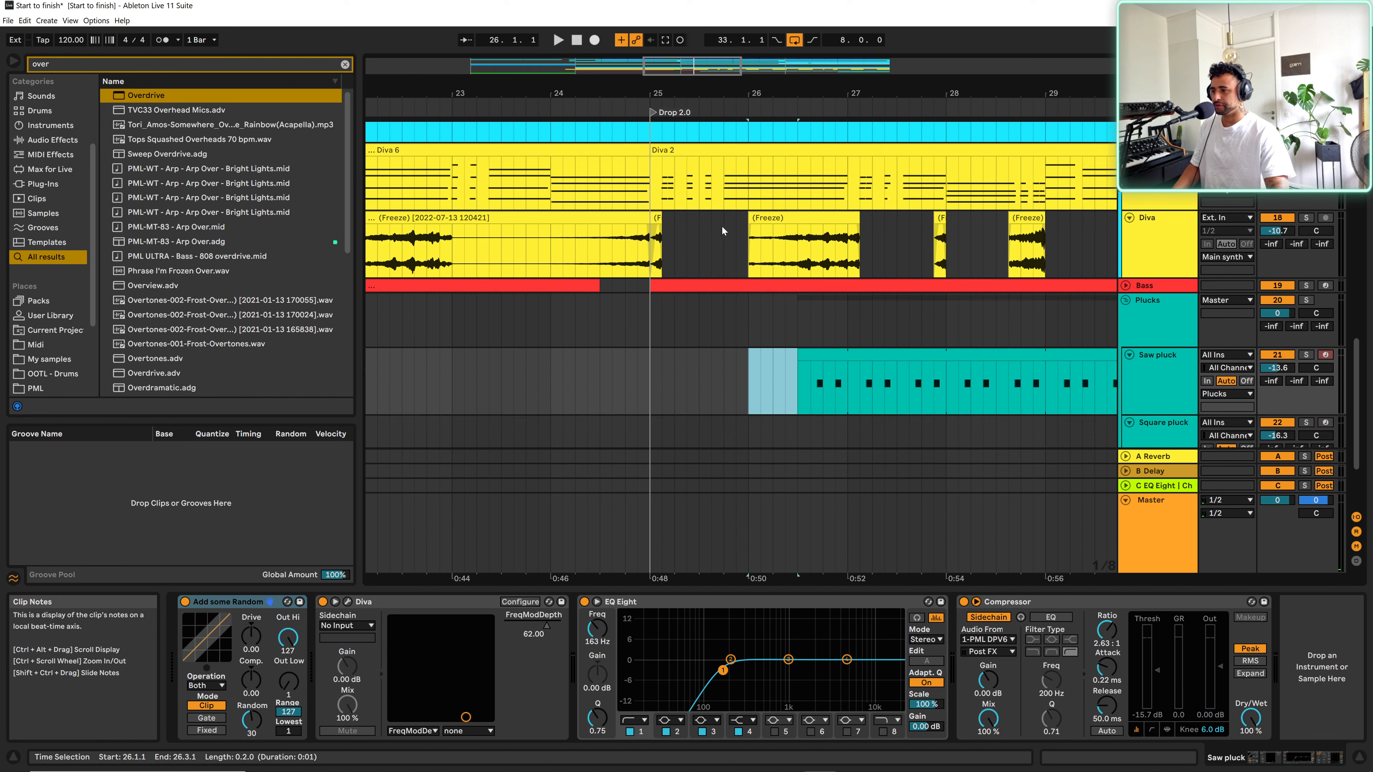
pyautogui.click(710, 199)
pyautogui.press('space')
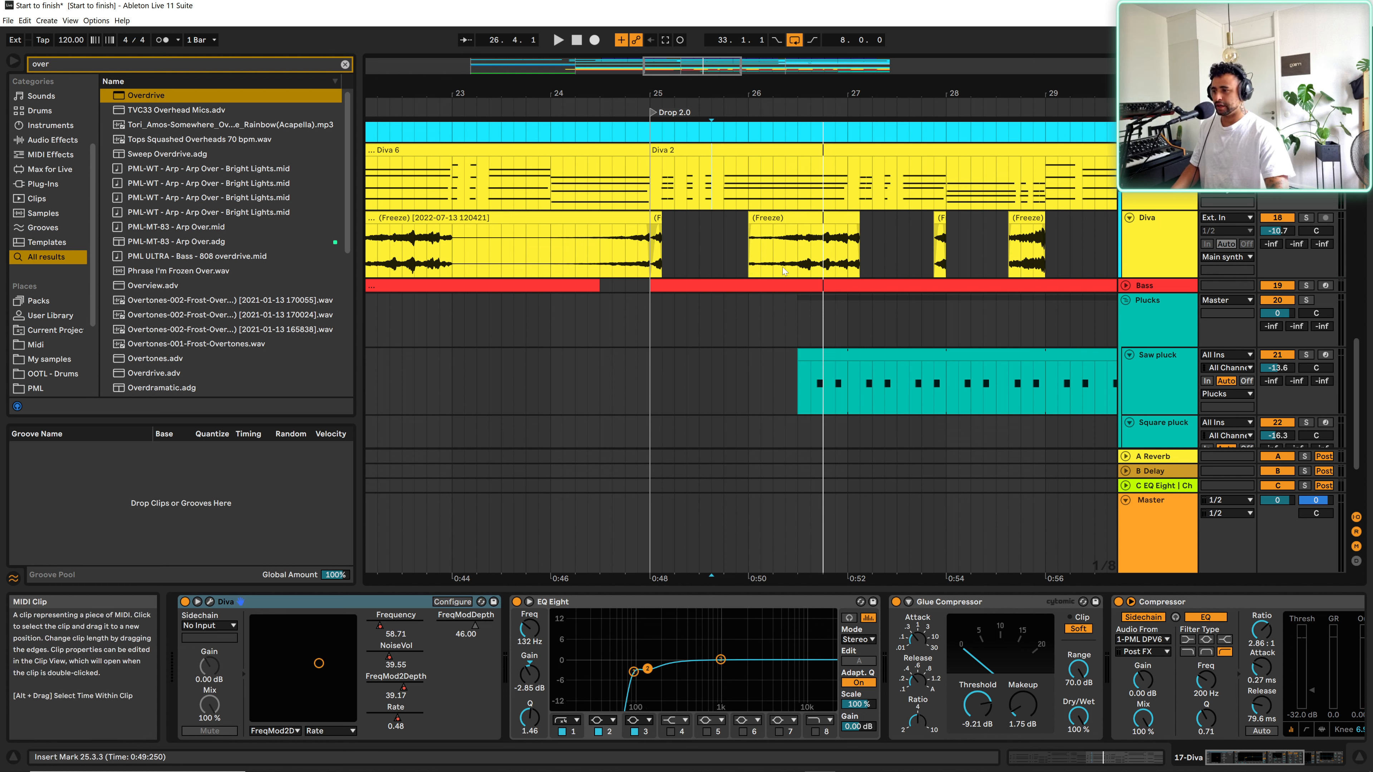
# - Insert an audio track below the Diva MIDI track in the Main synth group and freeze the Diva MIDI track
pyautogui.moveTo(746, 193); pyautogui.dragTo(826, 188)
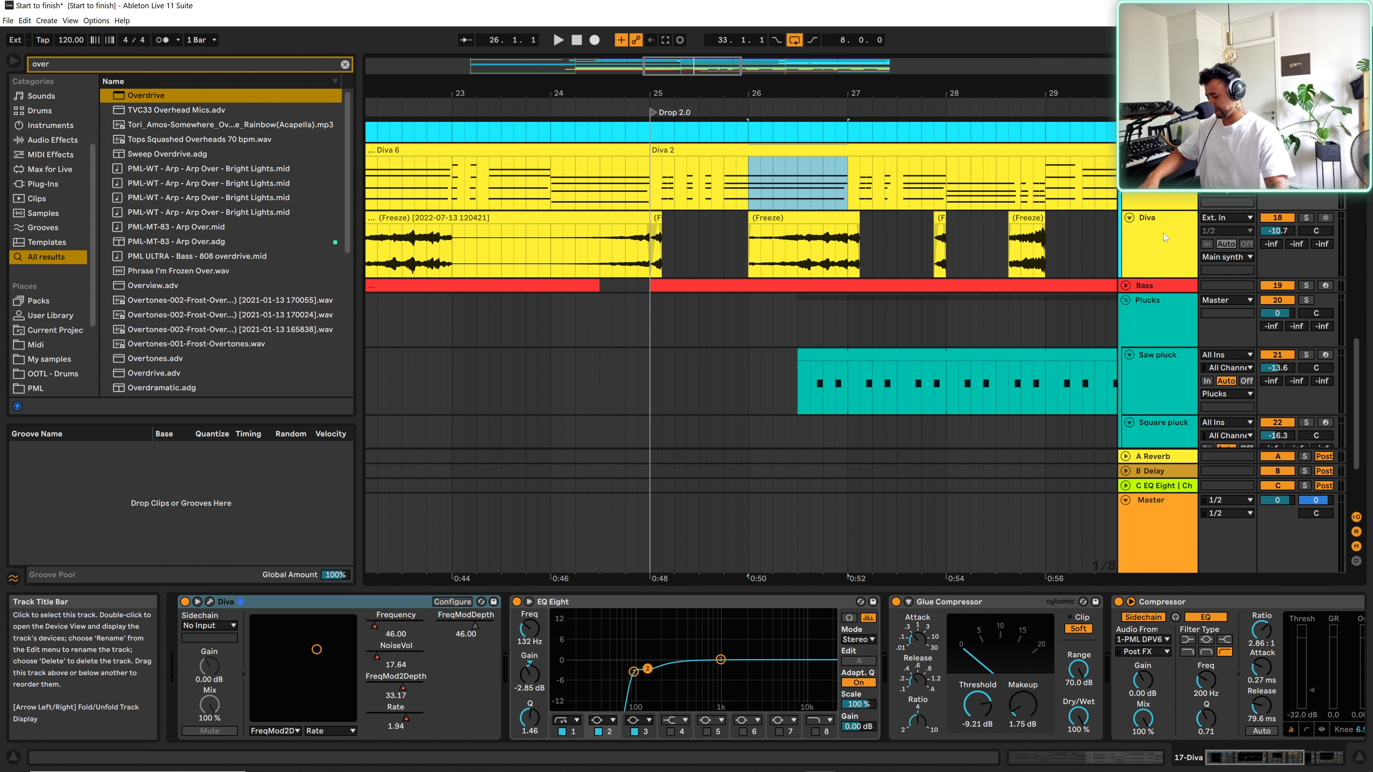
pyautogui.hotkey('ctrl', 't')
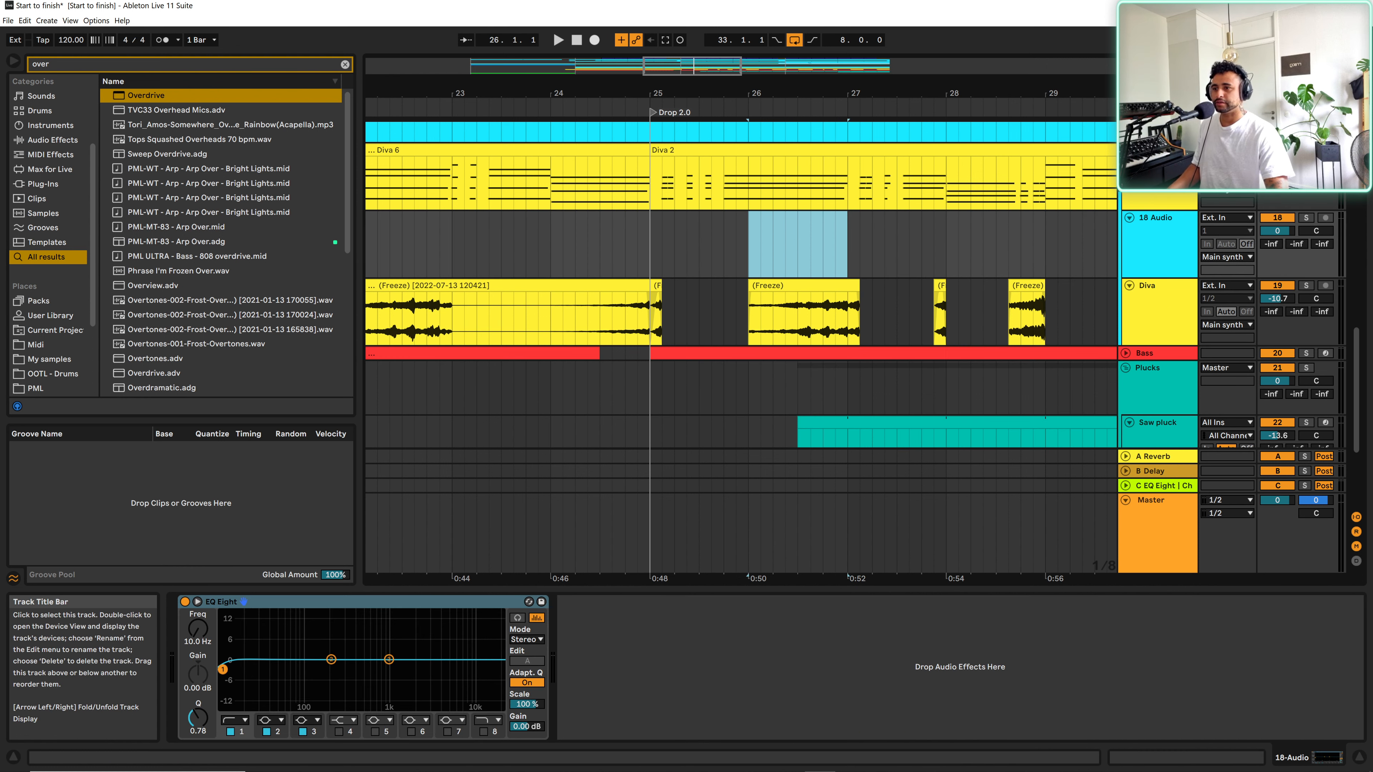
pyautogui.click(1156, 183)
pyautogui.rightClick(1156, 184)
pyautogui.click(1189, 270)
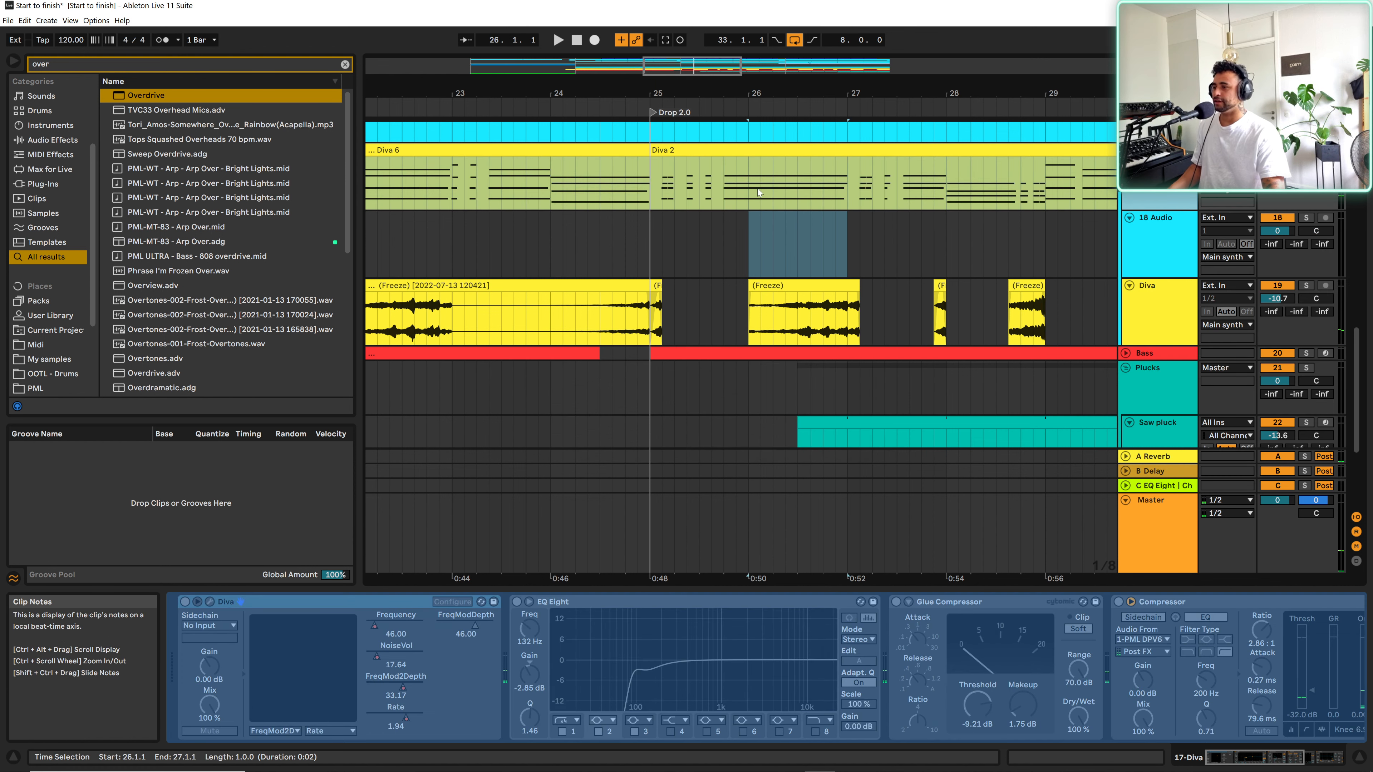
# - Copy the section from 26.1.1 to 27.1.1 of the frozen Diva 2 clip onto the new audio track as audio
pyautogui.moveTo(749, 187); pyautogui.dragTo(850, 187)
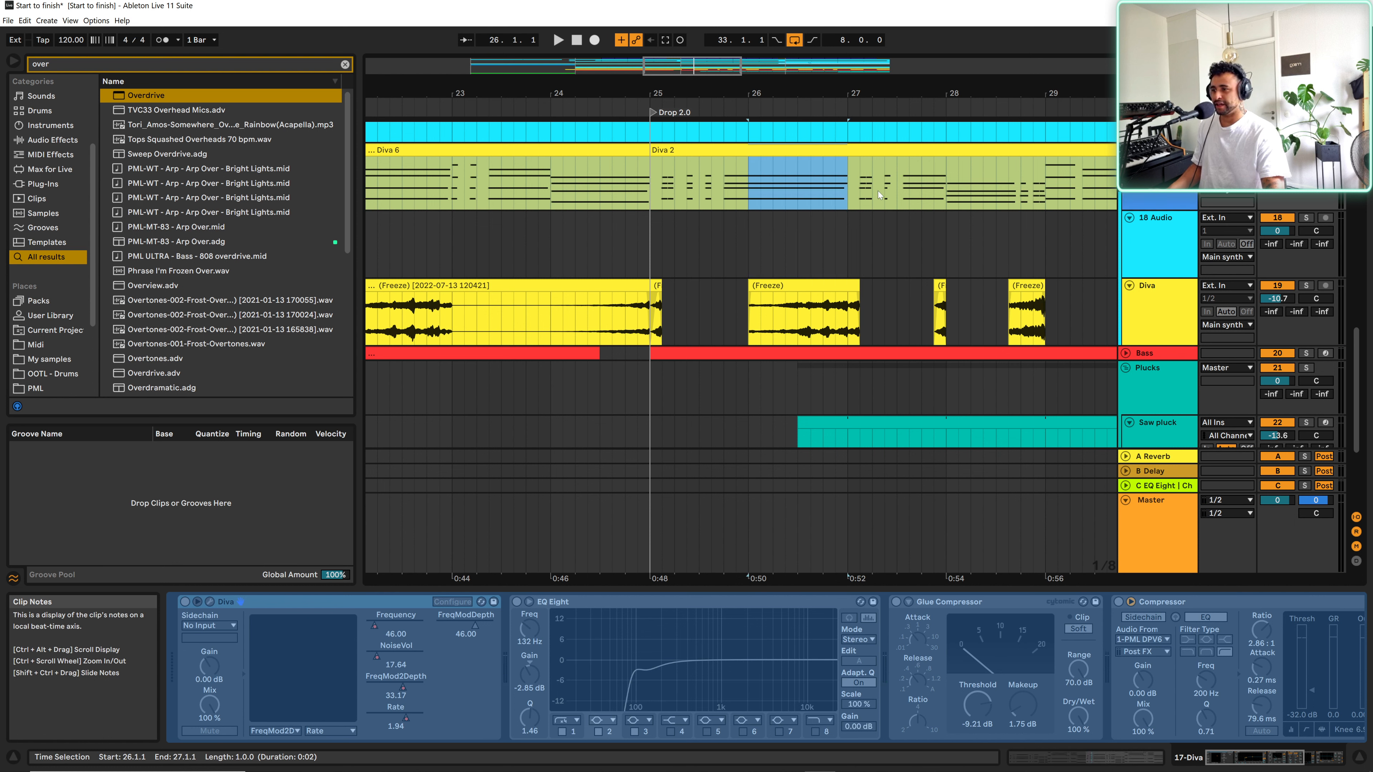
pyautogui.moveTo(756, 174); pyautogui.dragTo(757, 242)
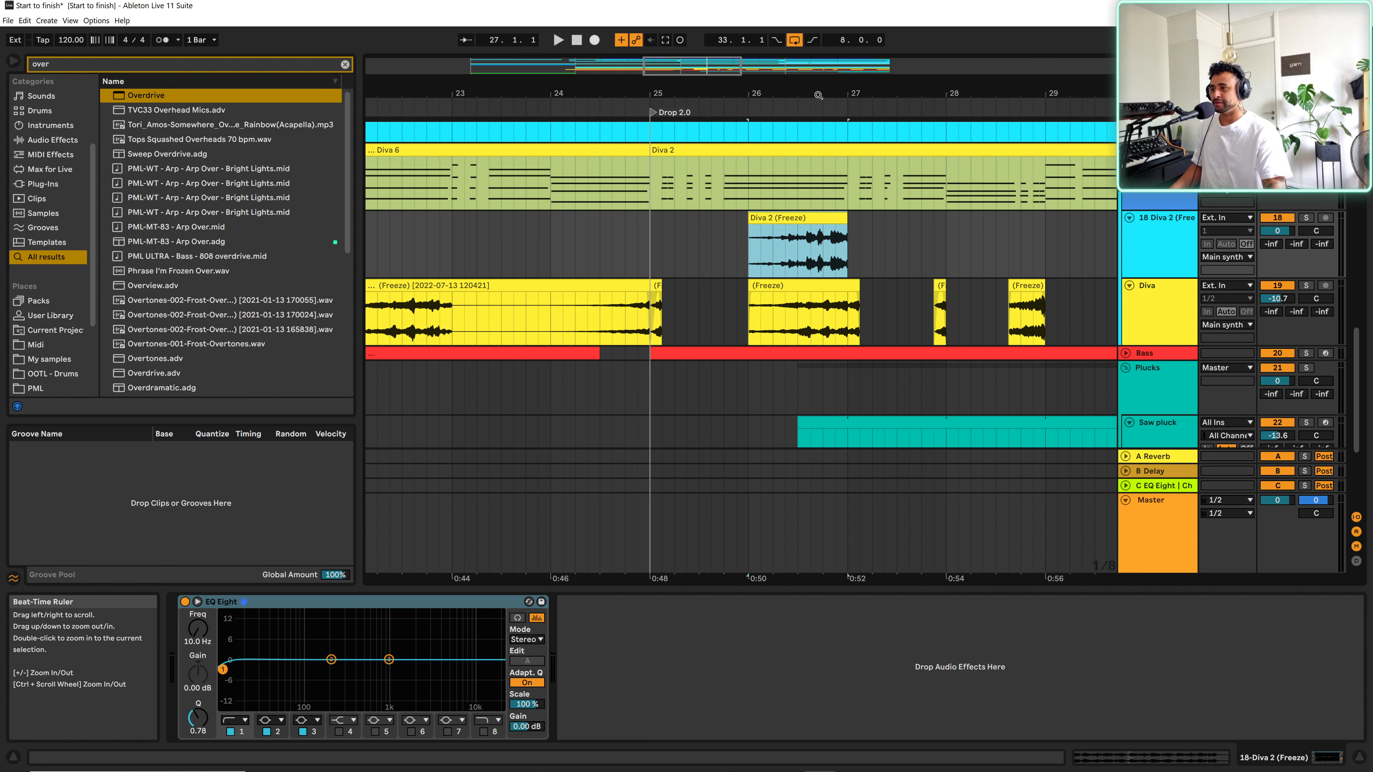
# - Insert a MIDI track directly below the bounced Diva 2 (Freeze) audio track in the Main synth group
pyautogui.moveTo(818, 93); pyautogui.dragTo(1030, 229)
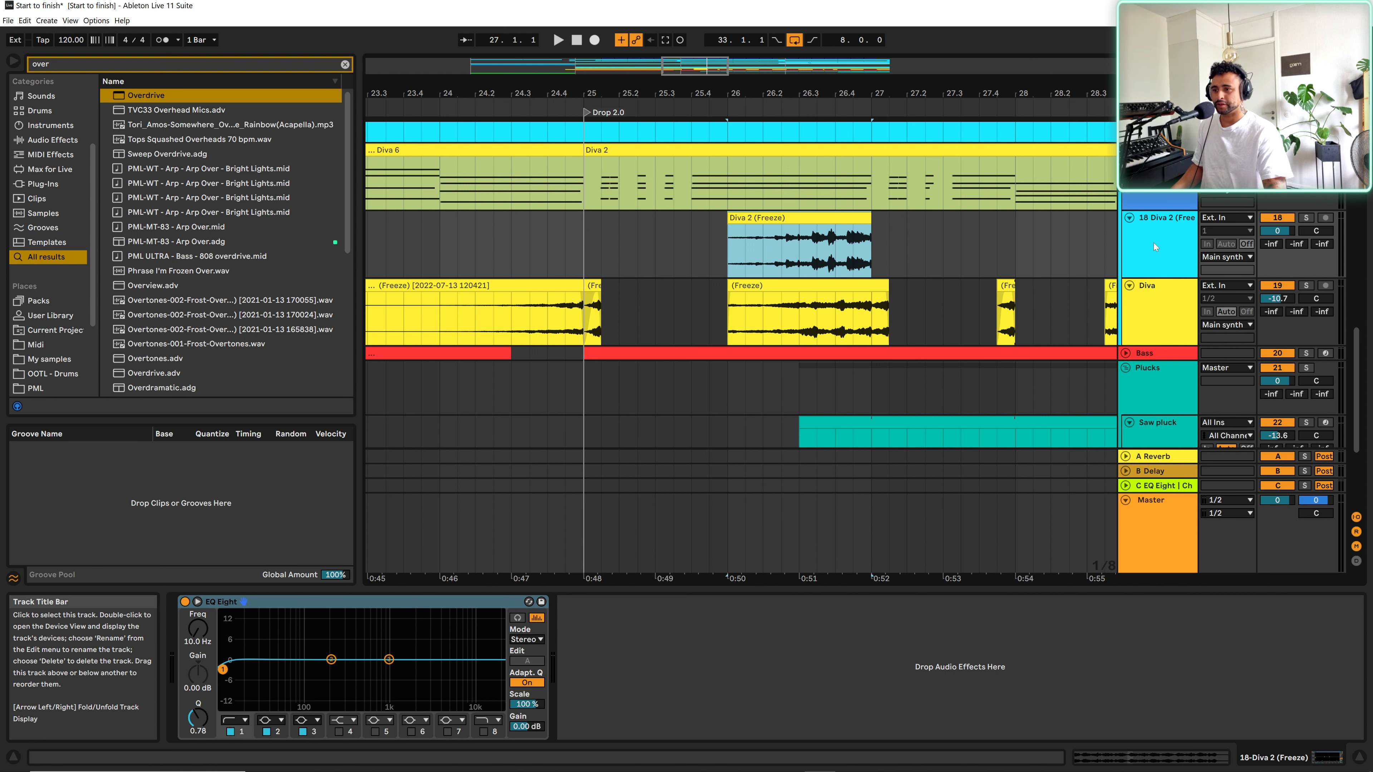
pyautogui.rightClick(1191, 266)
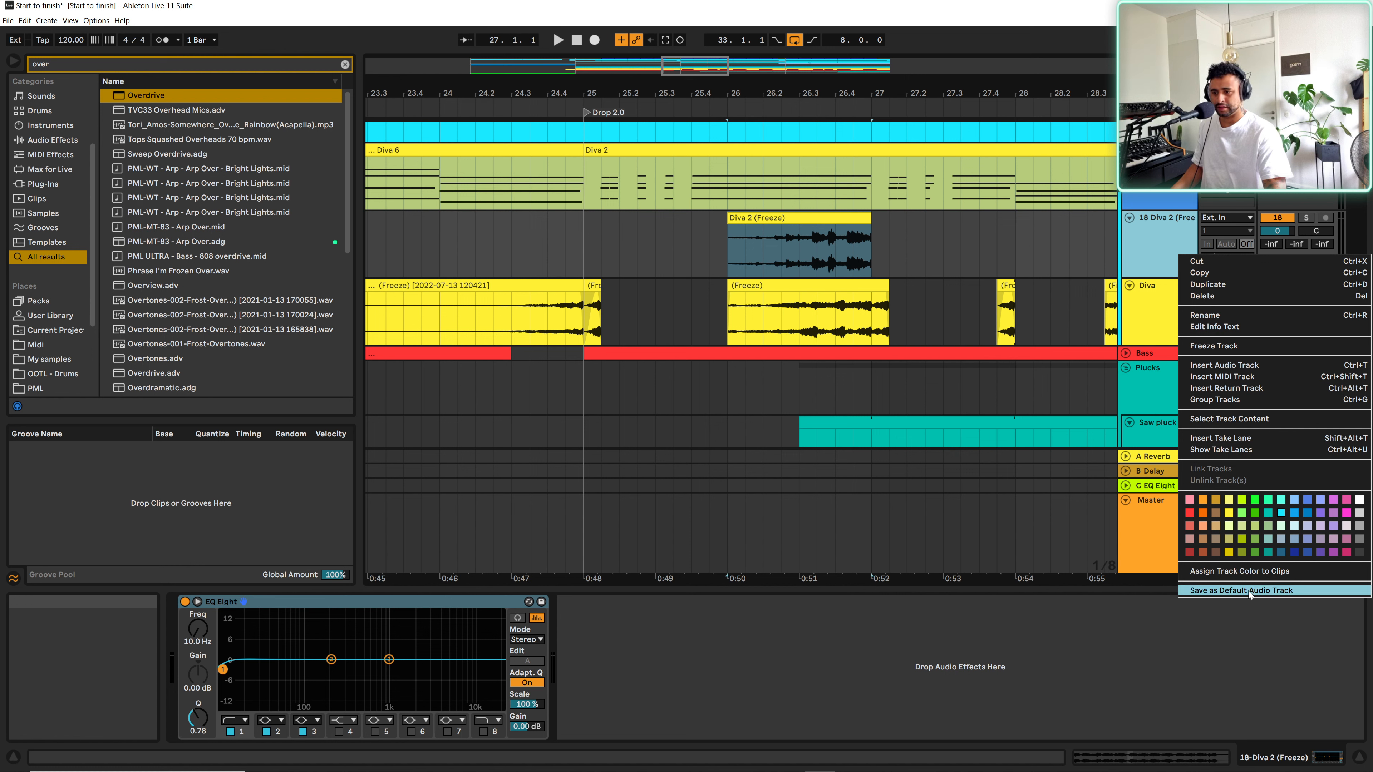
pyautogui.press('Escape')
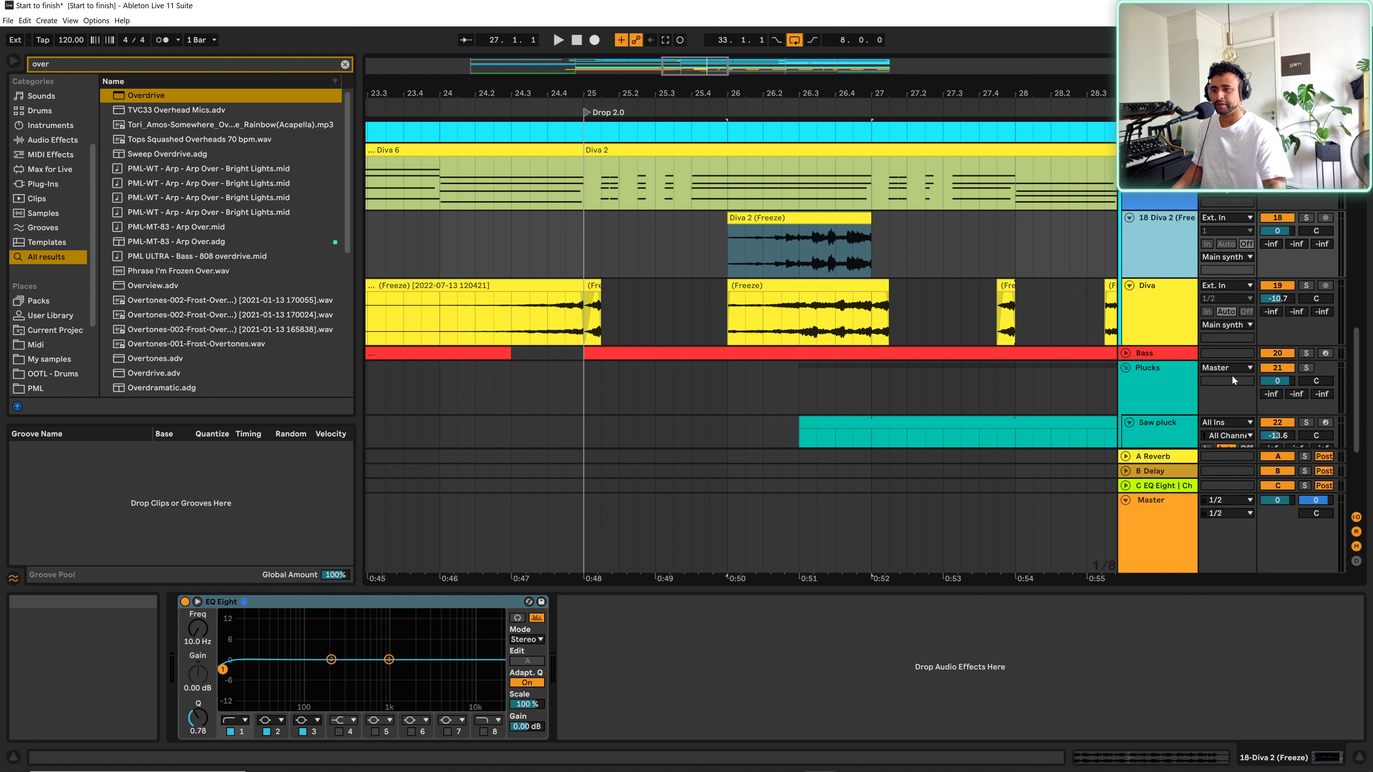
pyautogui.hotkey('ctrl', 'shift', 't')
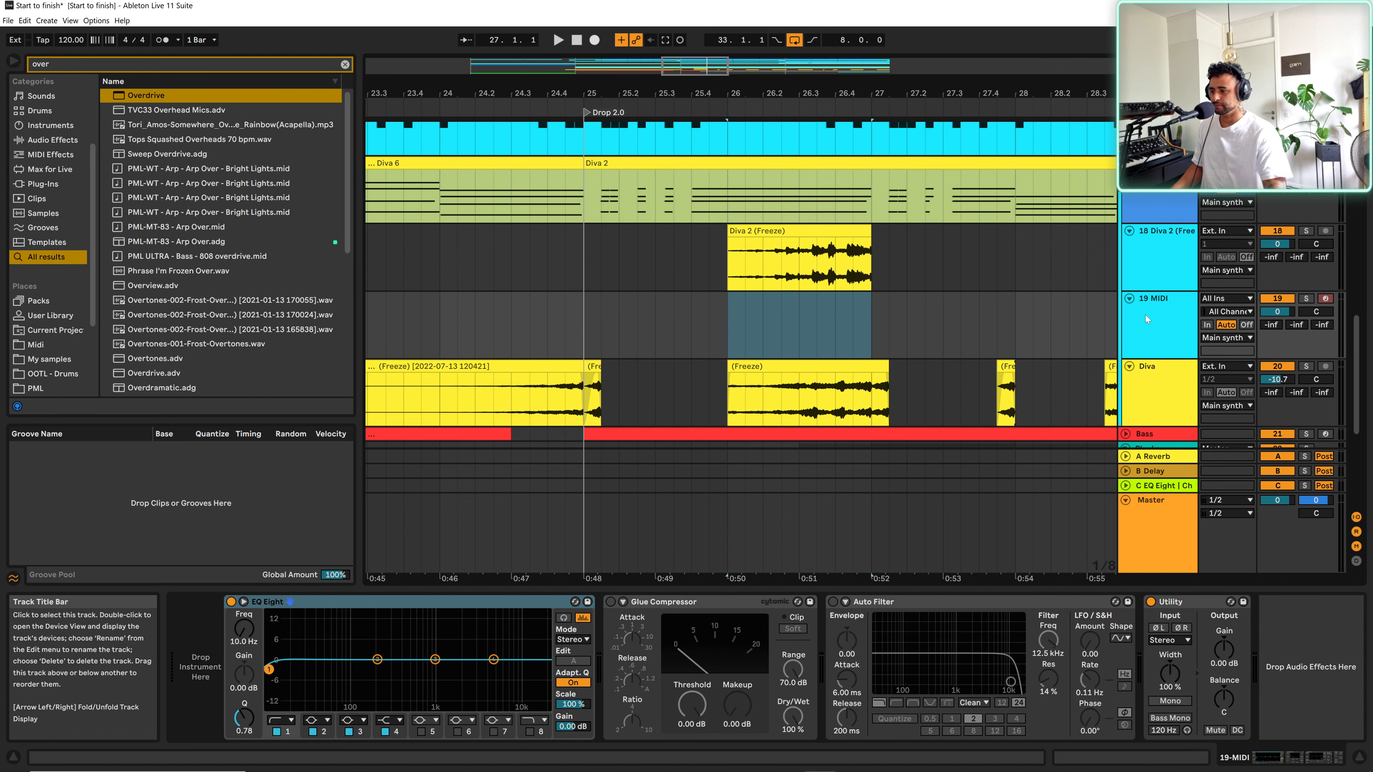
pyautogui.click(1164, 261)
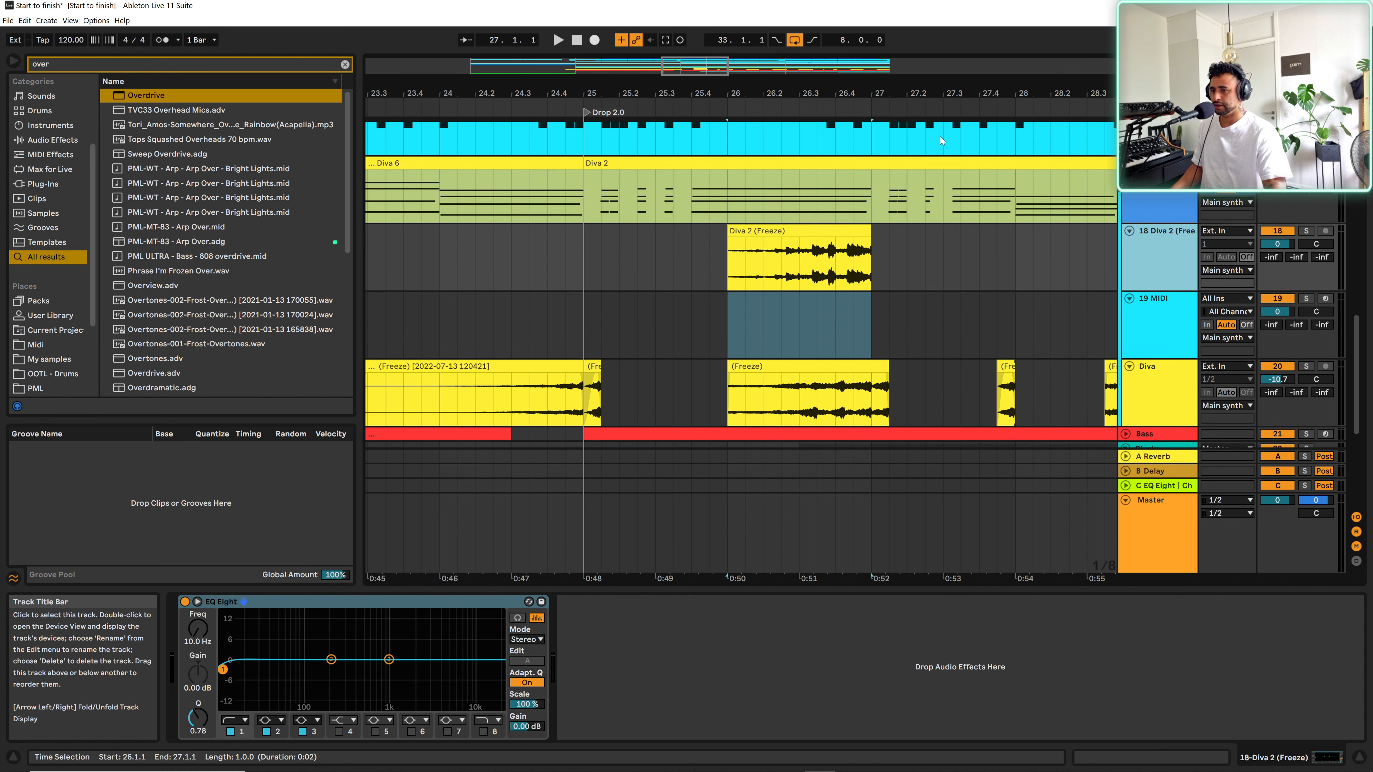
# - Copy the Diva 2 (Freeze) audio clip onto the new MIDI track at 26.1.1, converting it to MIDI as Melody
pyautogui.moveTo(890, 94); pyautogui.dragTo(885, 135)
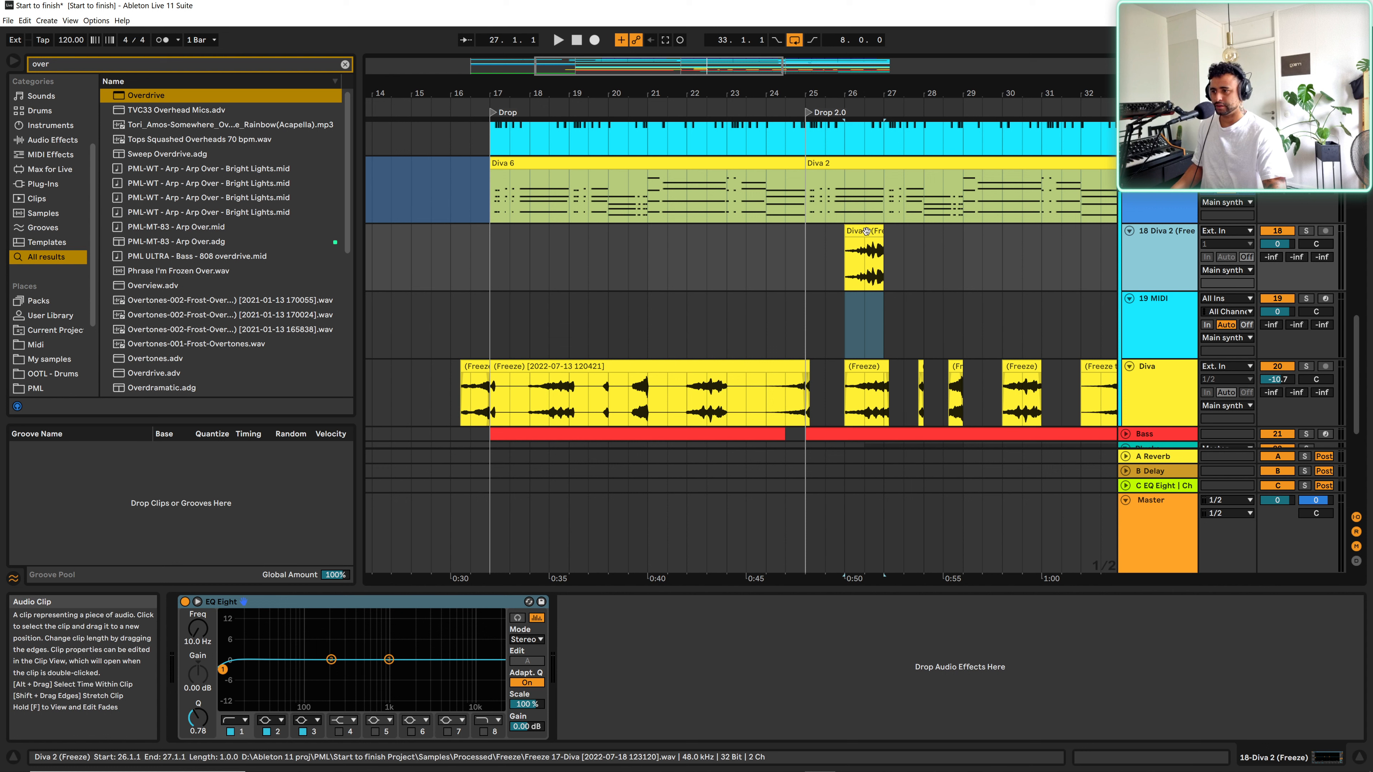
pyautogui.moveTo(865, 254); pyautogui.dragTo(865, 325)
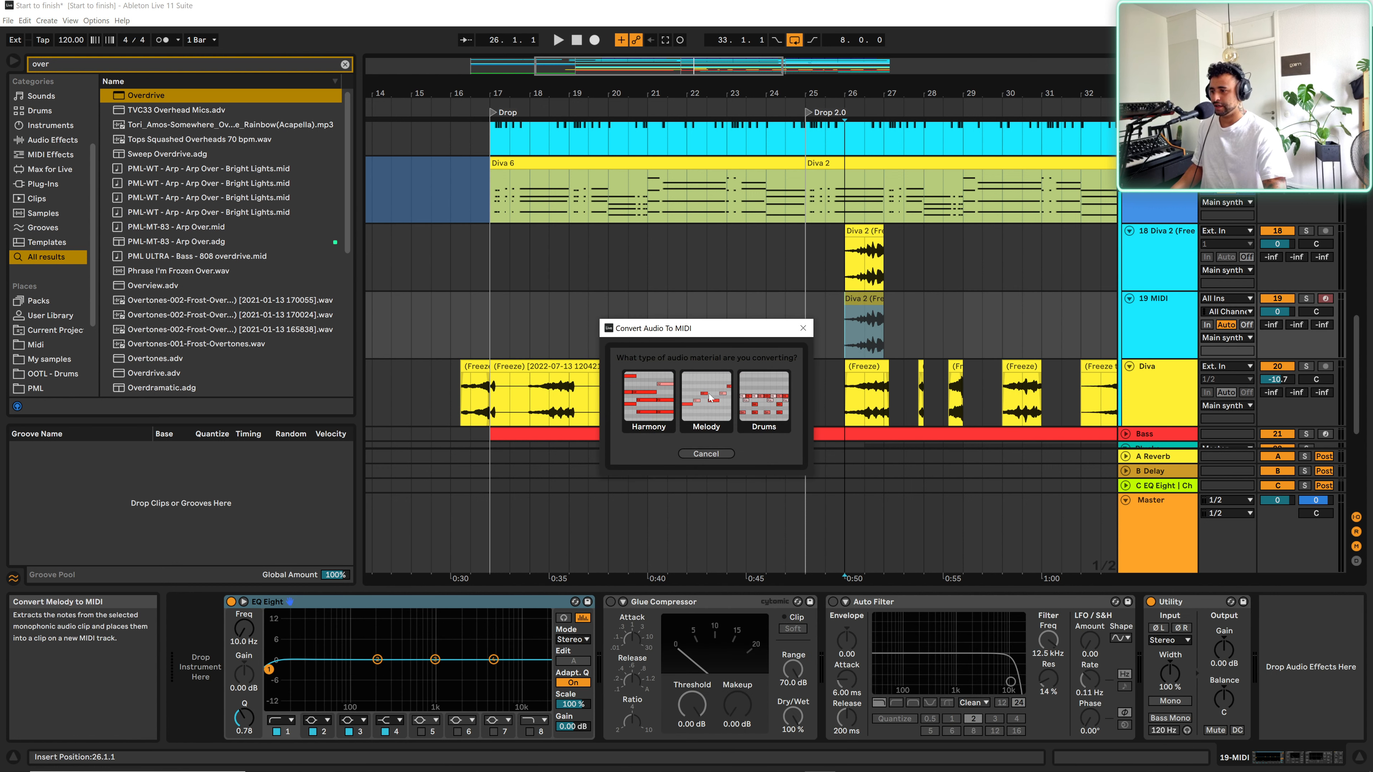
pyautogui.click(708, 397)
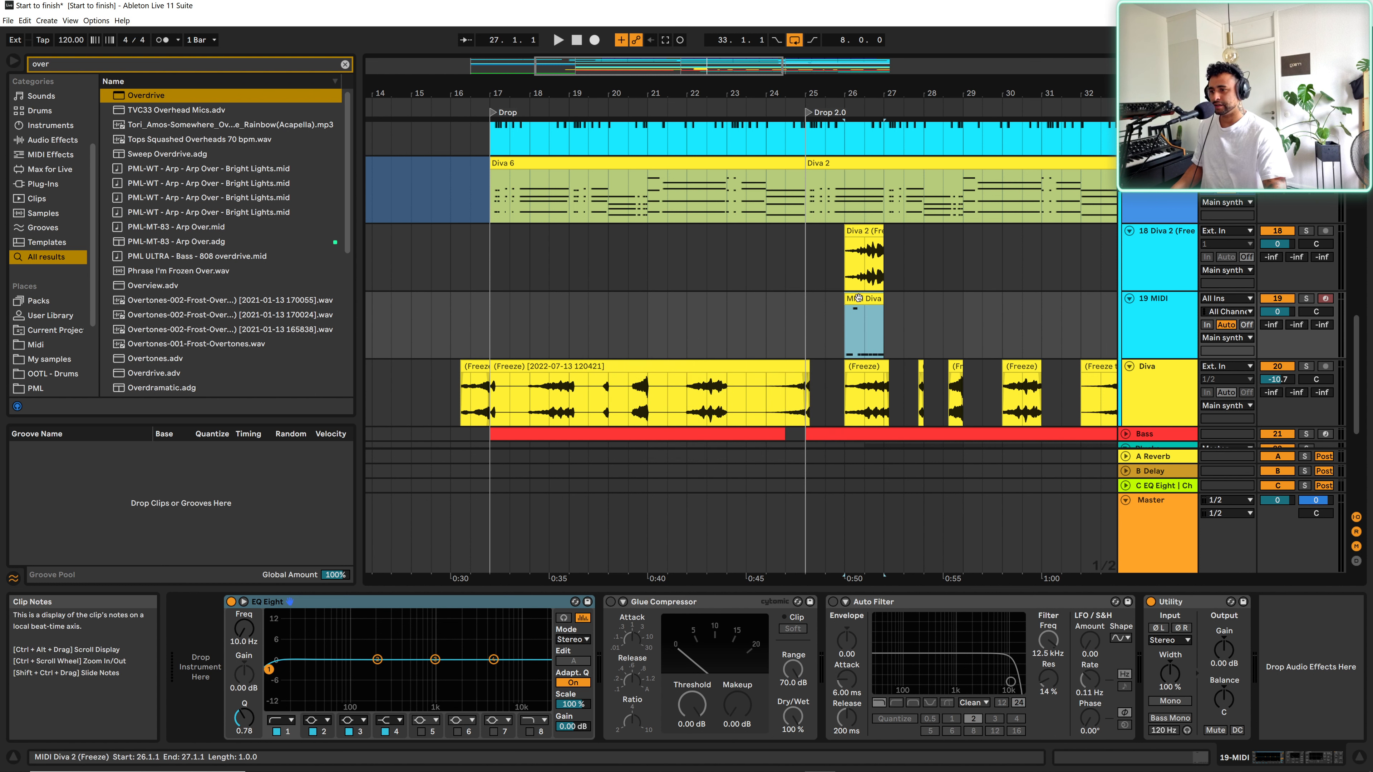
# - Open the converted MIDI clip and delete its stray E3 note
pyautogui.doubleClick(880, 320)
pyautogui.click(702, 483)
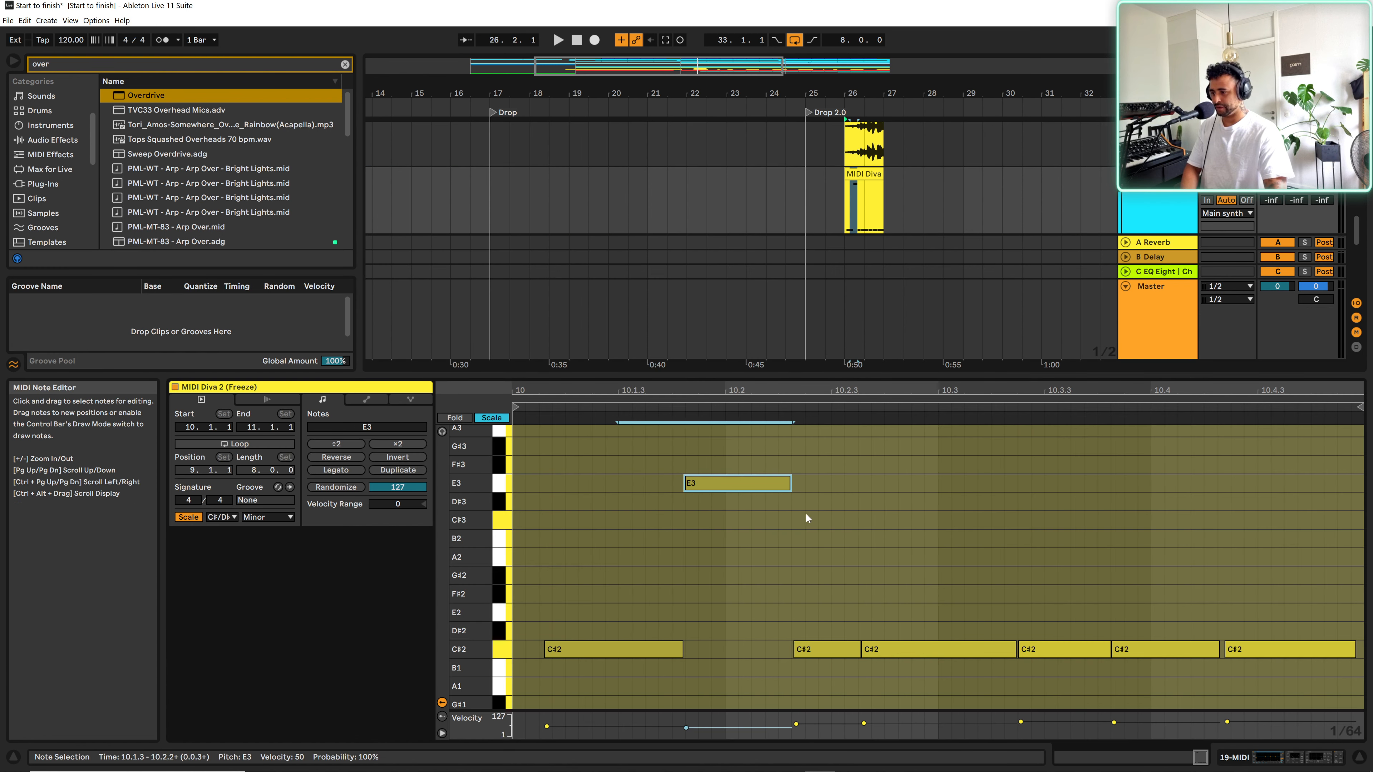
pyautogui.press('Delete')
# - Transpose all the C#2 notes of the converted clip up to B2 and play the result
pyautogui.click(498, 652)
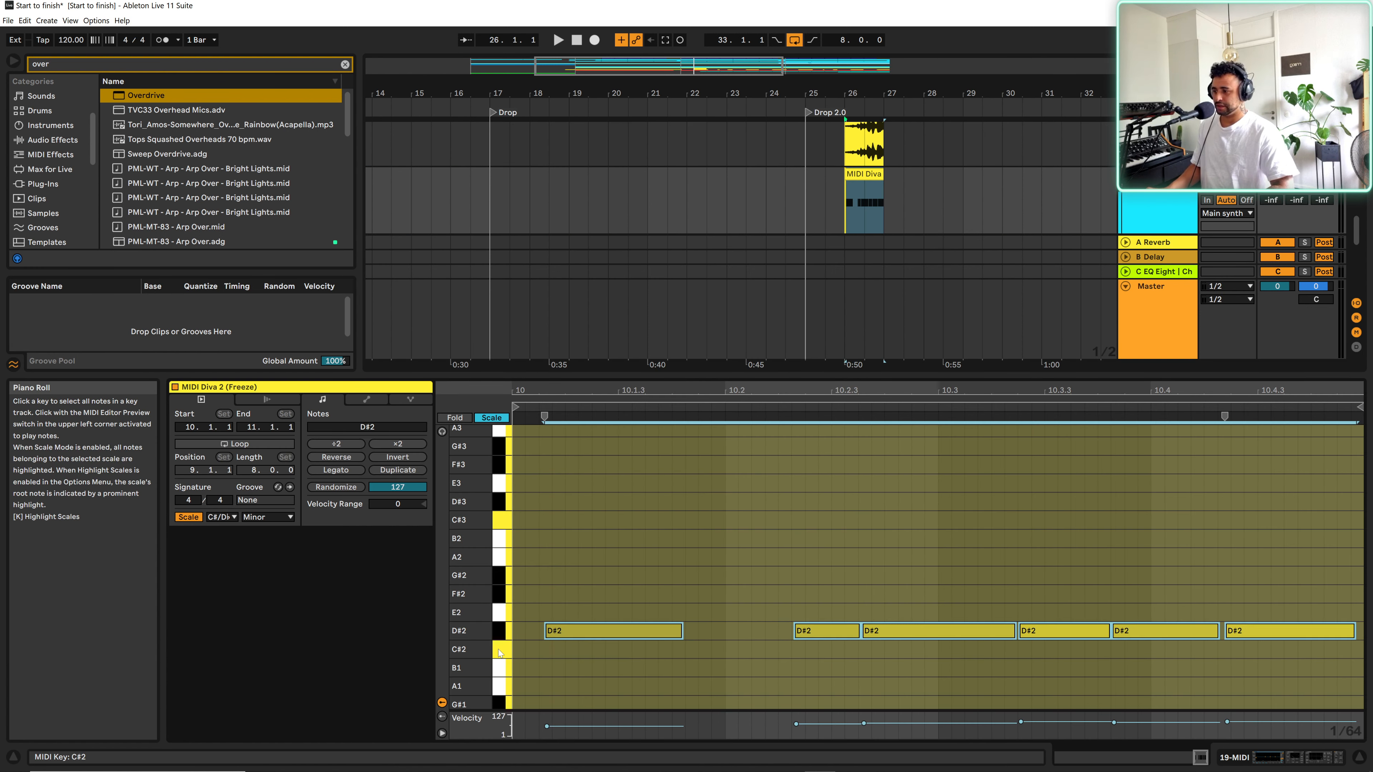
pyautogui.press('Up')
pyautogui.press('Up')
pyautogui.press('Up')
pyautogui.press('Up')
pyautogui.press('Up')
pyautogui.press('Up')
pyautogui.press('space')
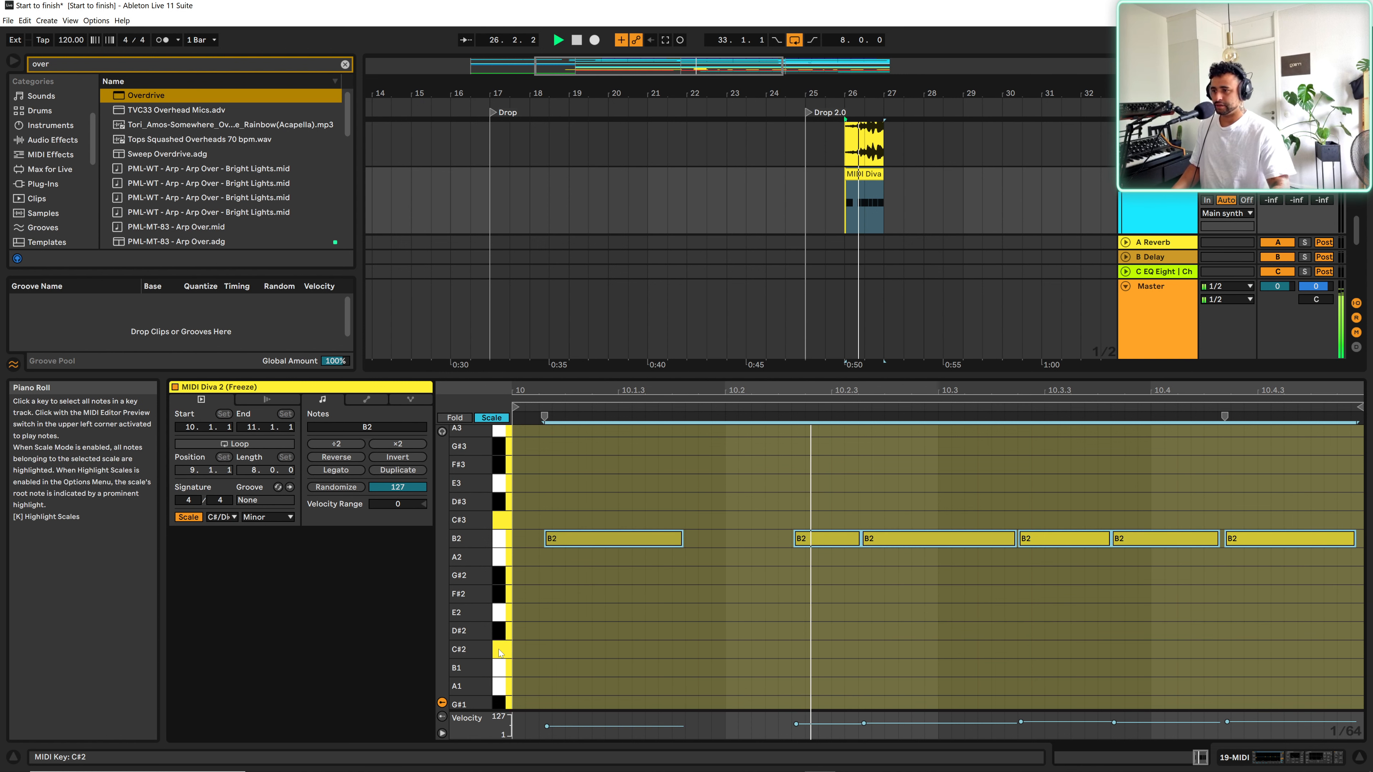
# - Delete the bounced Diva 2 audio clip and move the converted MIDI clip to 26.1.1 on the Saw pluck track
pyautogui.click(1359, 756)
pyautogui.click(870, 142)
pyautogui.press('Delete')
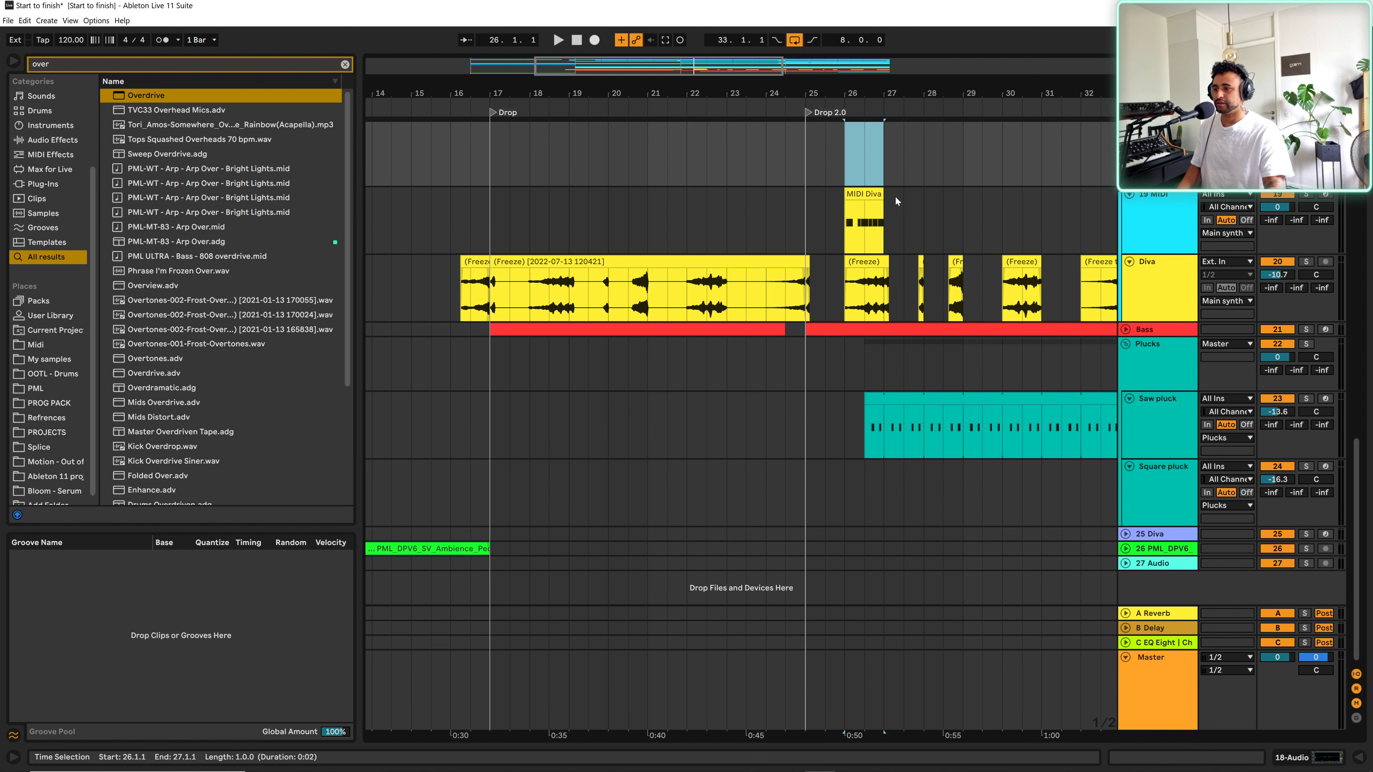
pyautogui.moveTo(860, 191); pyautogui.dragTo(843, 437)
pyautogui.press('space')
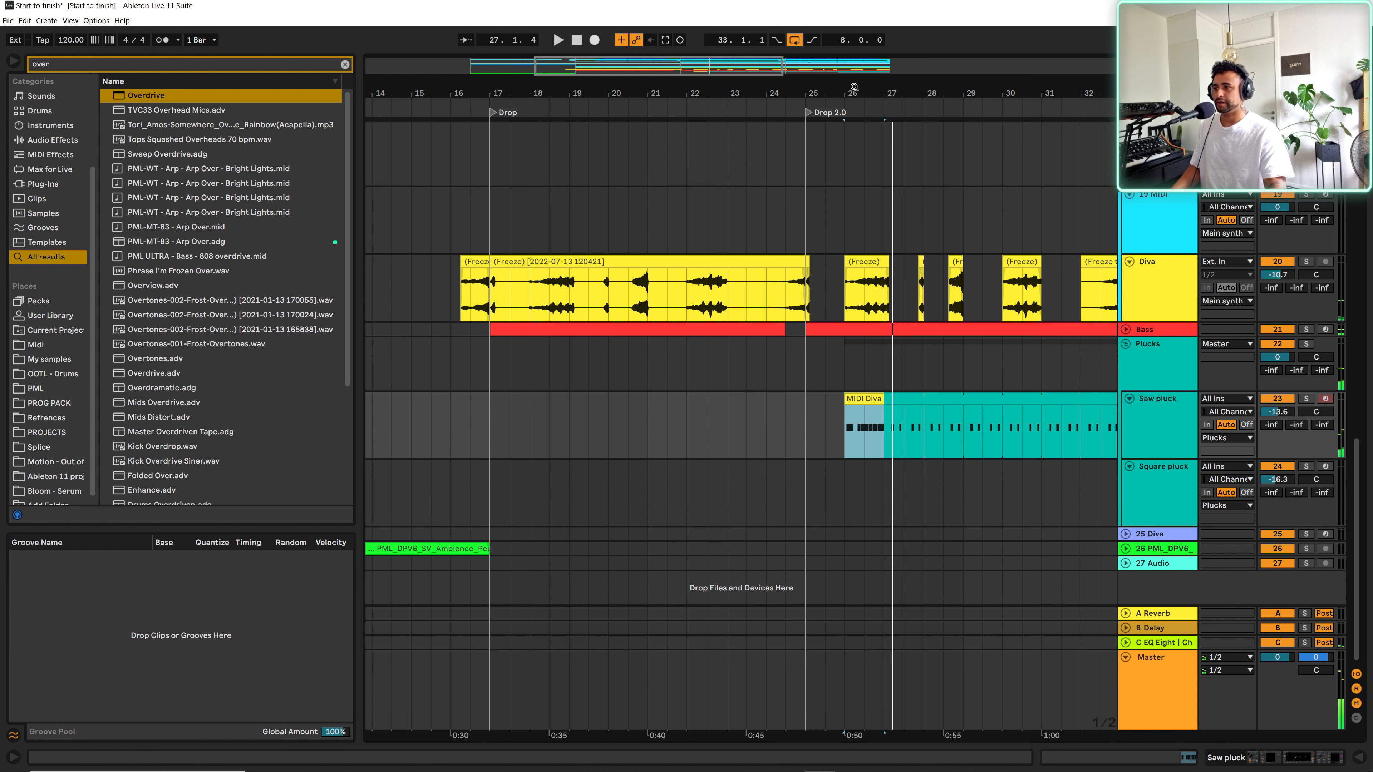
# - Delete the first B2 note of the converted clip on the Saw pluck track and play it back
pyautogui.moveTo(855, 87); pyautogui.dragTo(880, 385)
pyautogui.doubleClick(873, 397)
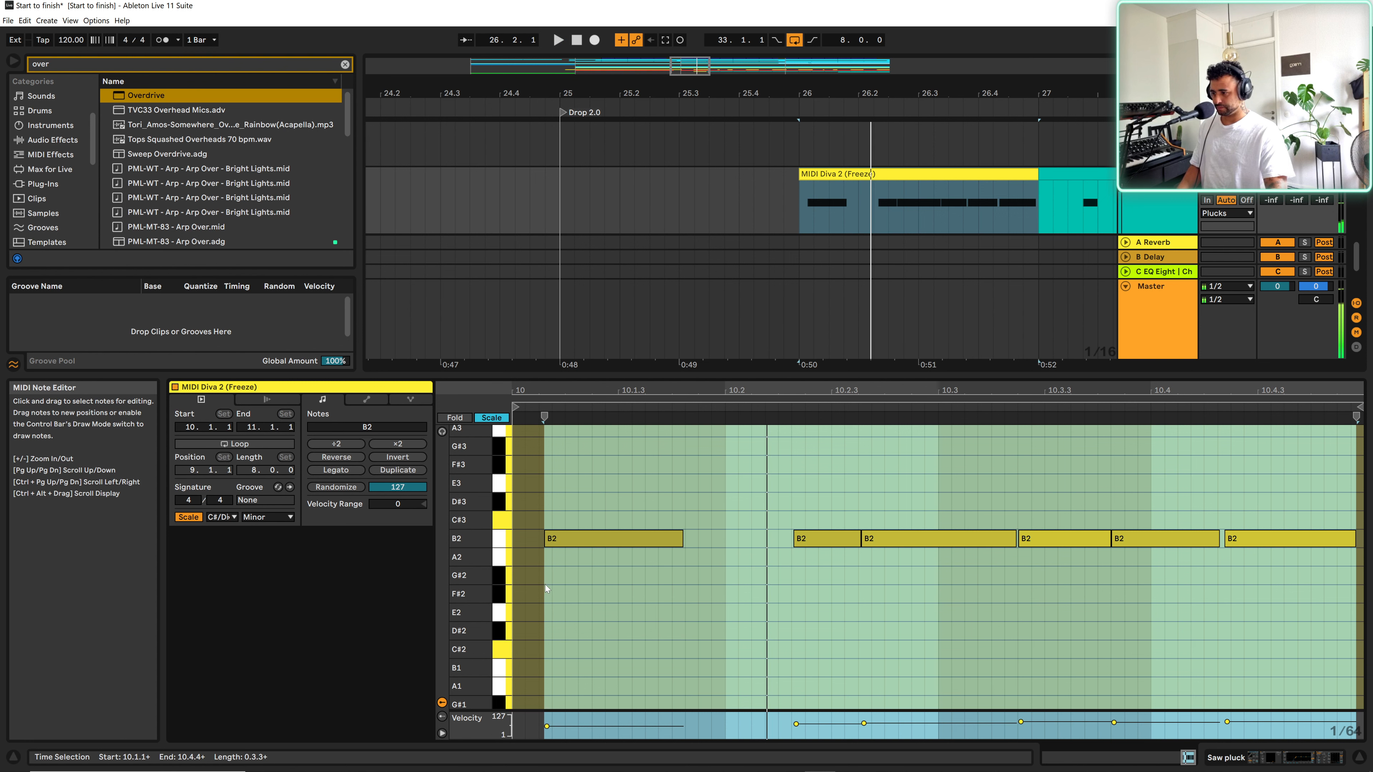
pyautogui.click(581, 538)
pyautogui.press('Delete')
pyautogui.press('space')
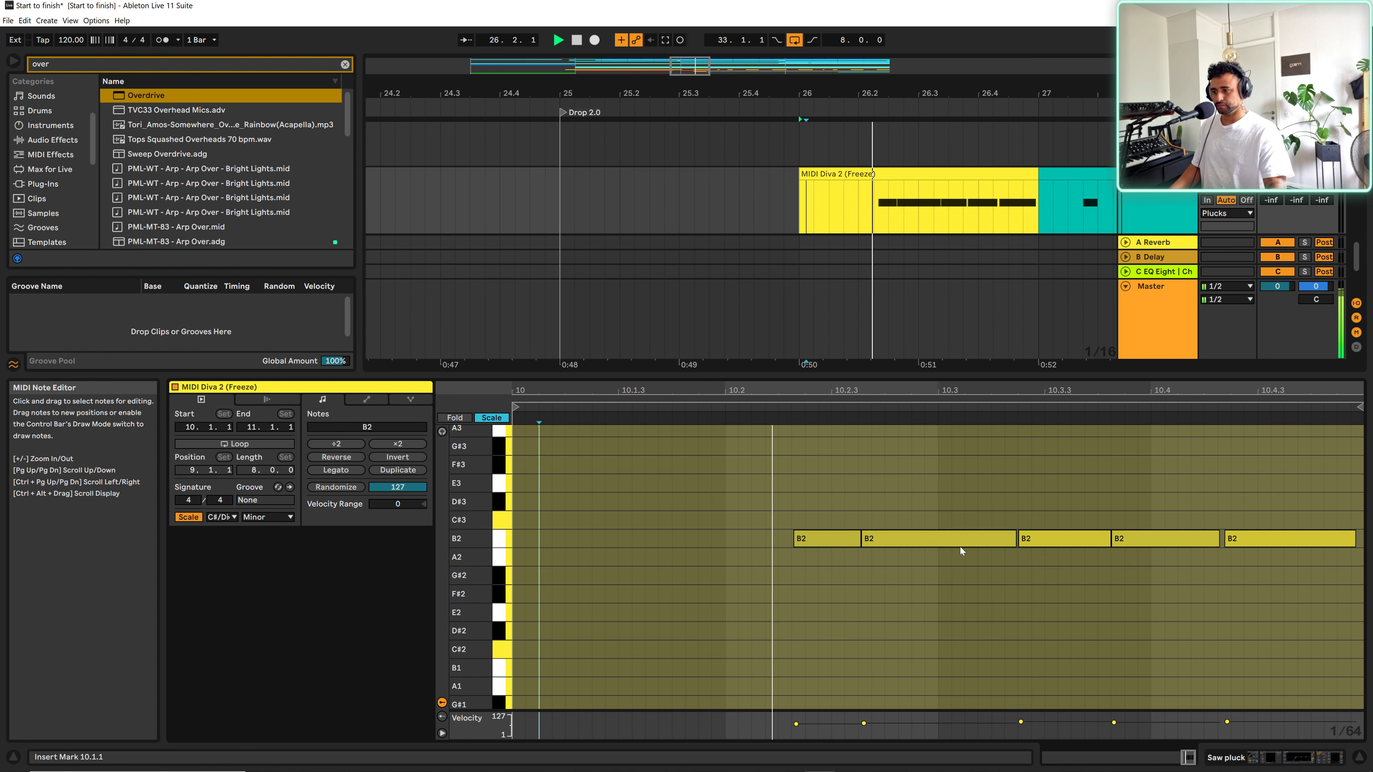
pyautogui.click(1359, 758)
# - Add an Auto Filter to the Saw pluck track and set its cutoff frequency to 472 Hz
pyautogui.click(880, 401)
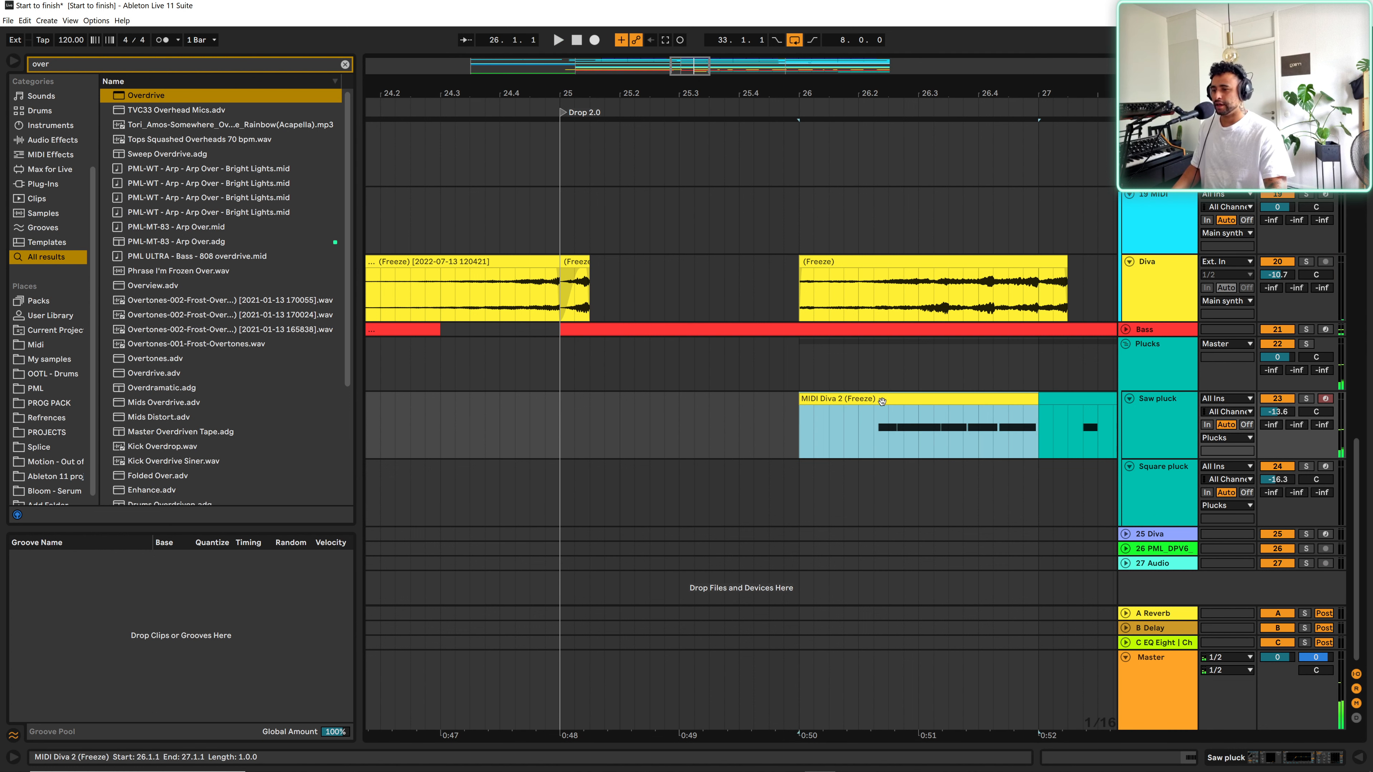
pyautogui.click(1290, 757)
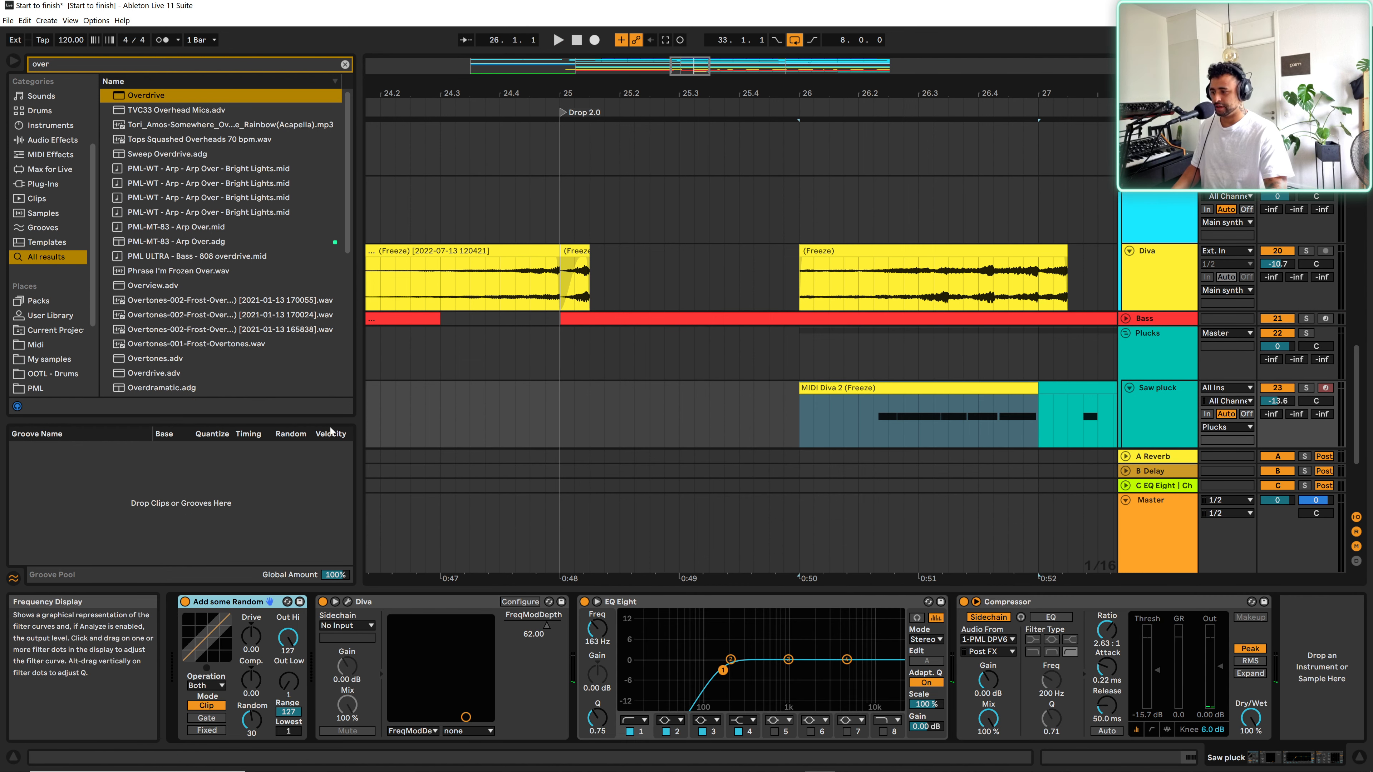
pyautogui.click(344, 65)
pyautogui.write('a')
pyautogui.write('ut')
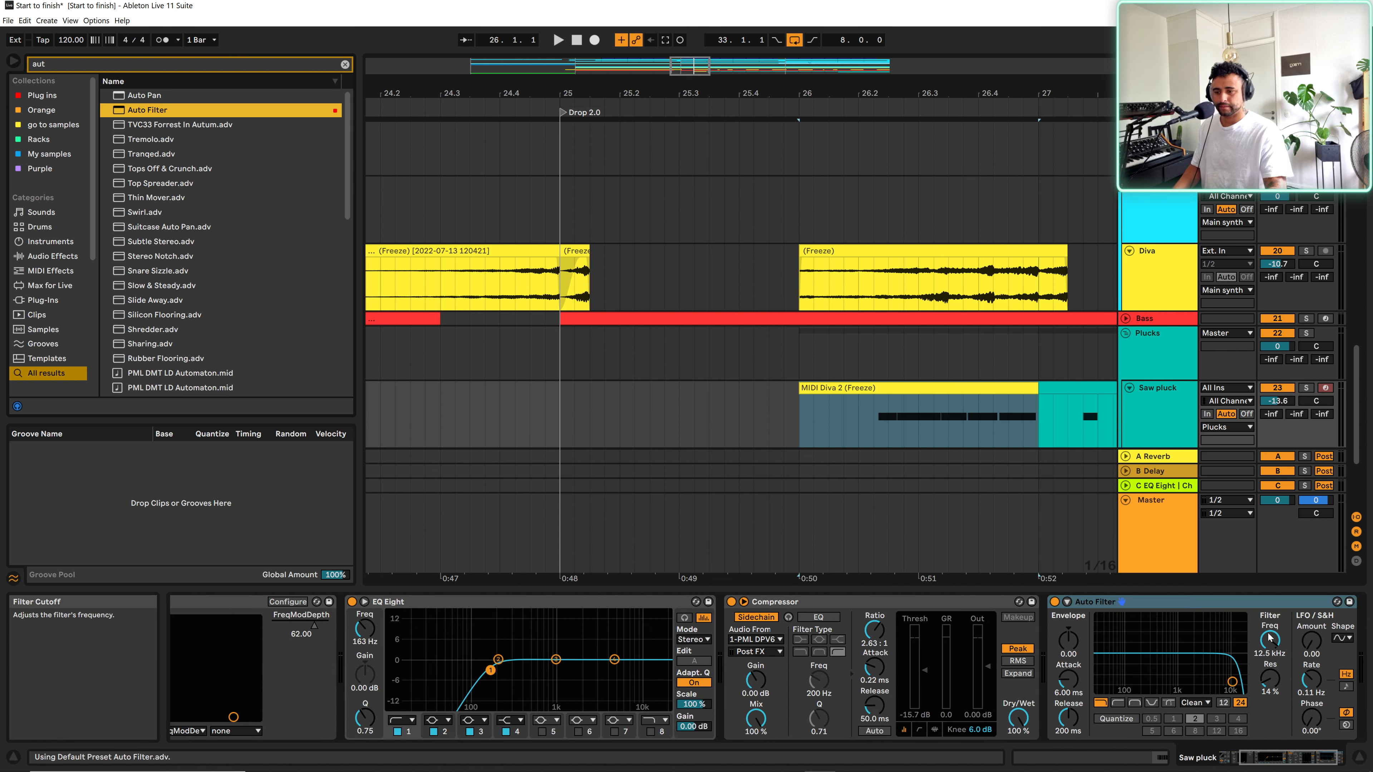
pyautogui.moveTo(1270, 640); pyautogui.dragTo(1269, 676)
# - Automate the Saw pluck Auto Filter frequency to dip at about 26.2.2 and rise to 19.9 kHz at 27.1.1
pyautogui.press('a')
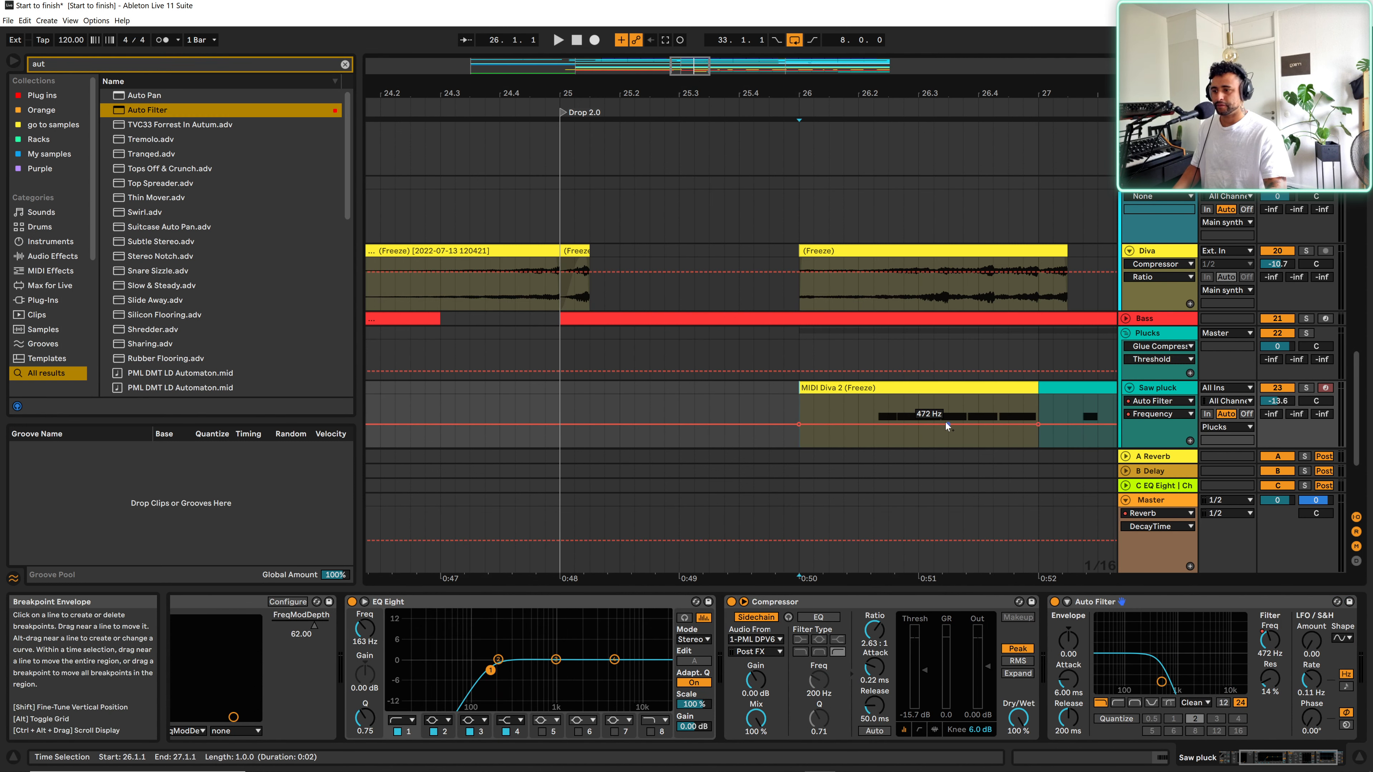
pyautogui.moveTo(946, 424); pyautogui.dragTo(873, 441)
pyautogui.press('space')
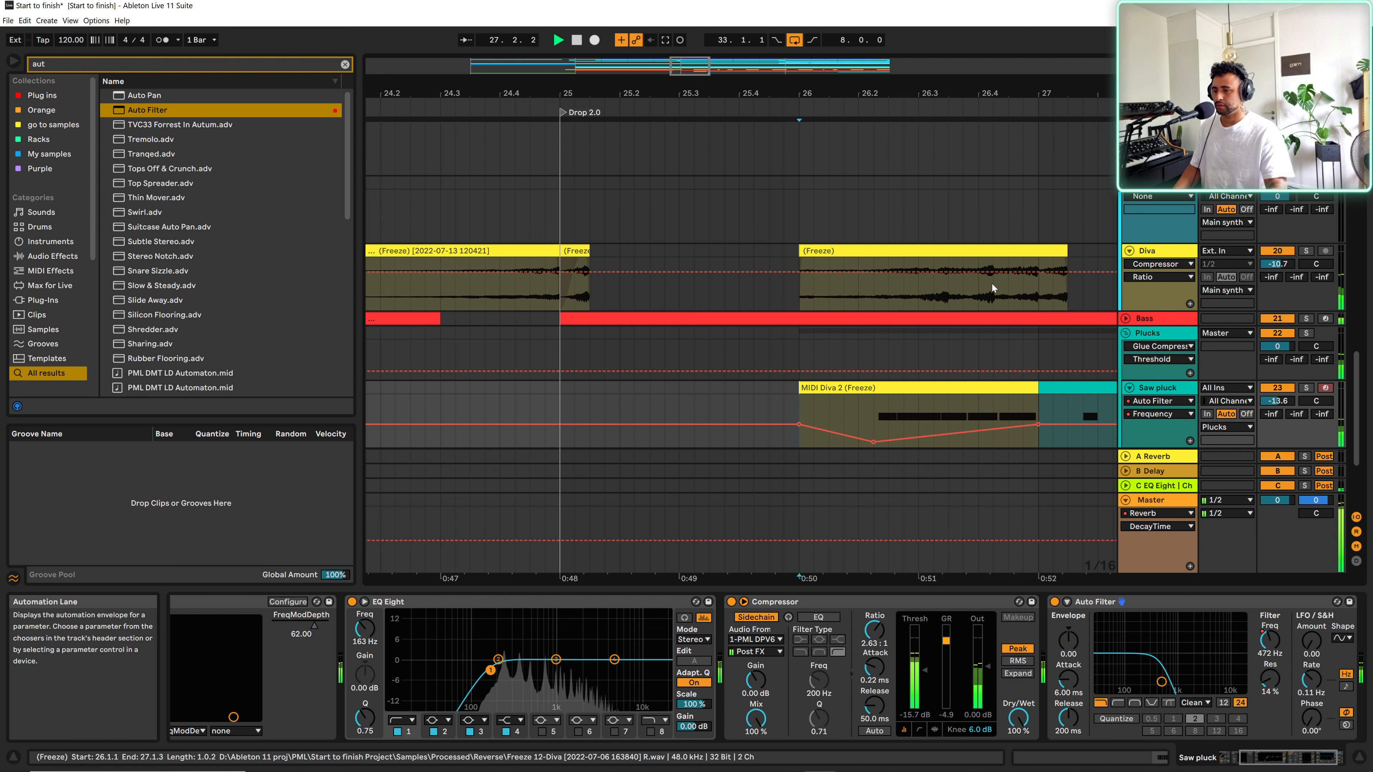
pyautogui.moveTo(1046, 433); pyautogui.dragTo(1047, 414)
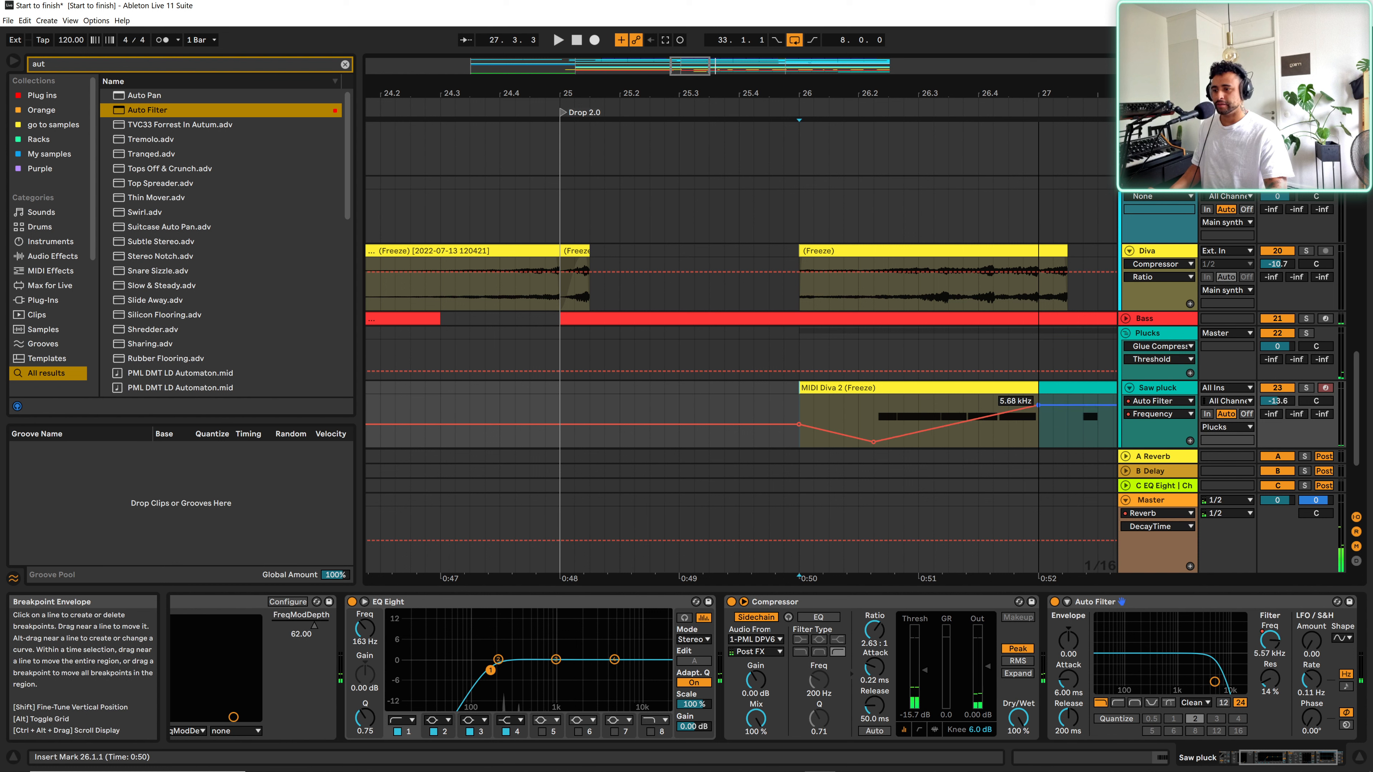
pyautogui.press('space')
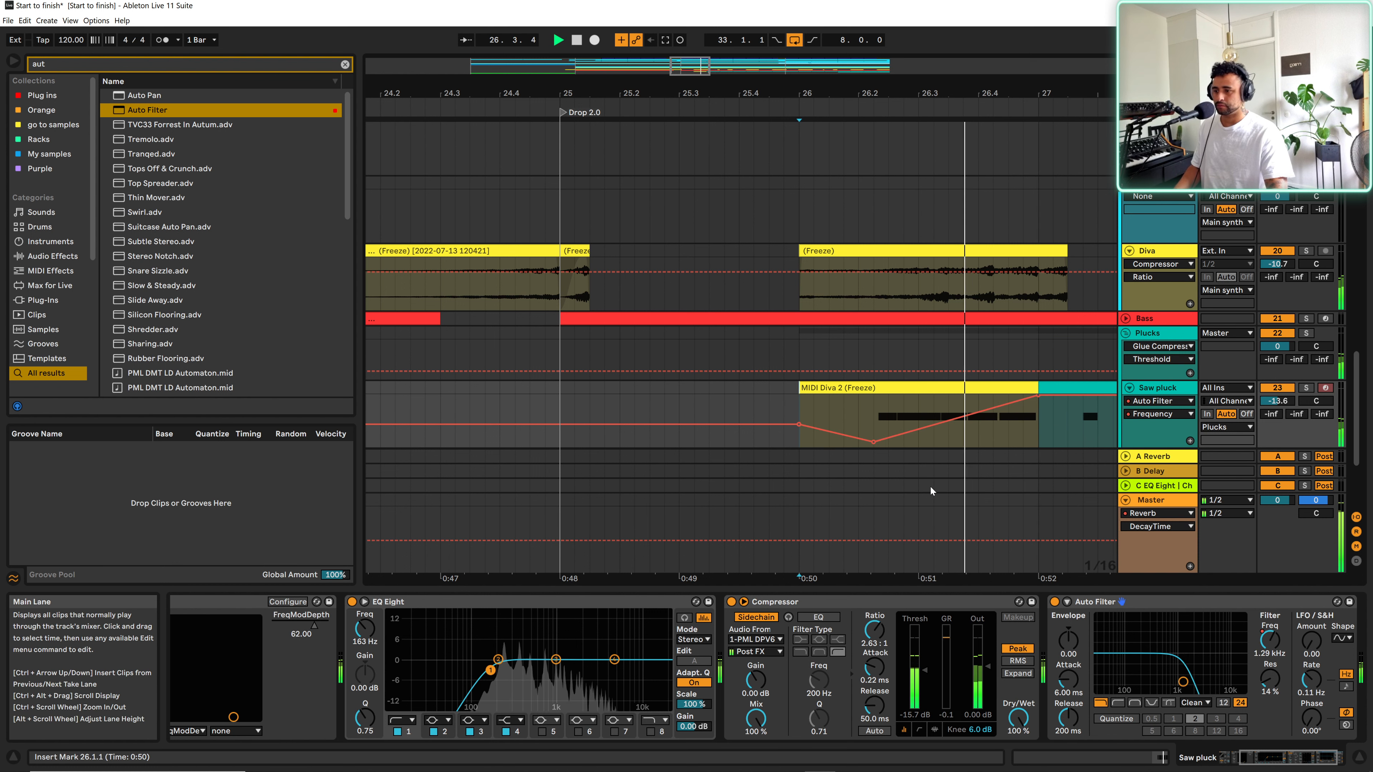
pyautogui.press('space')
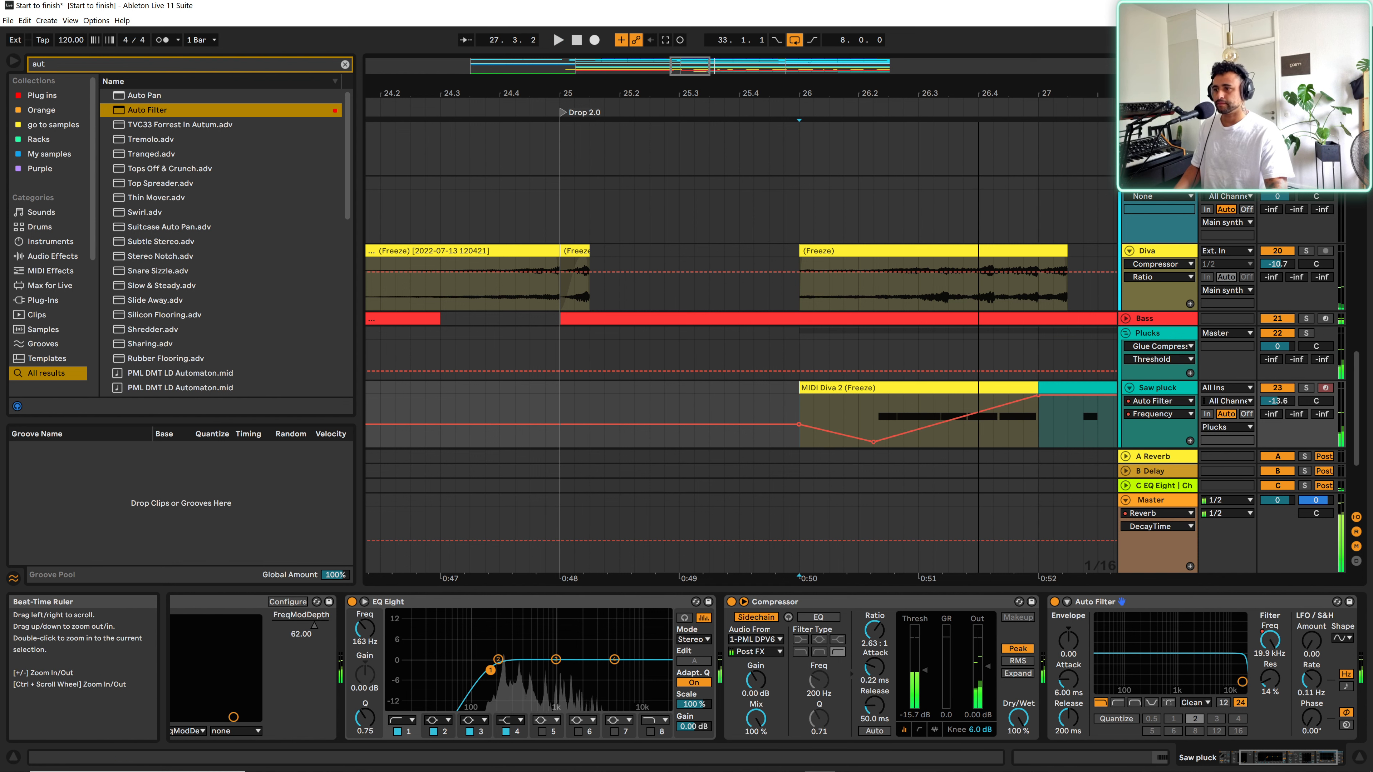
# - Raise the low breakpoint of the Saw pluck filter frequency automation slightly, play the section and hide the automation
pyautogui.moveTo(978, 95); pyautogui.dragTo(819, 424)
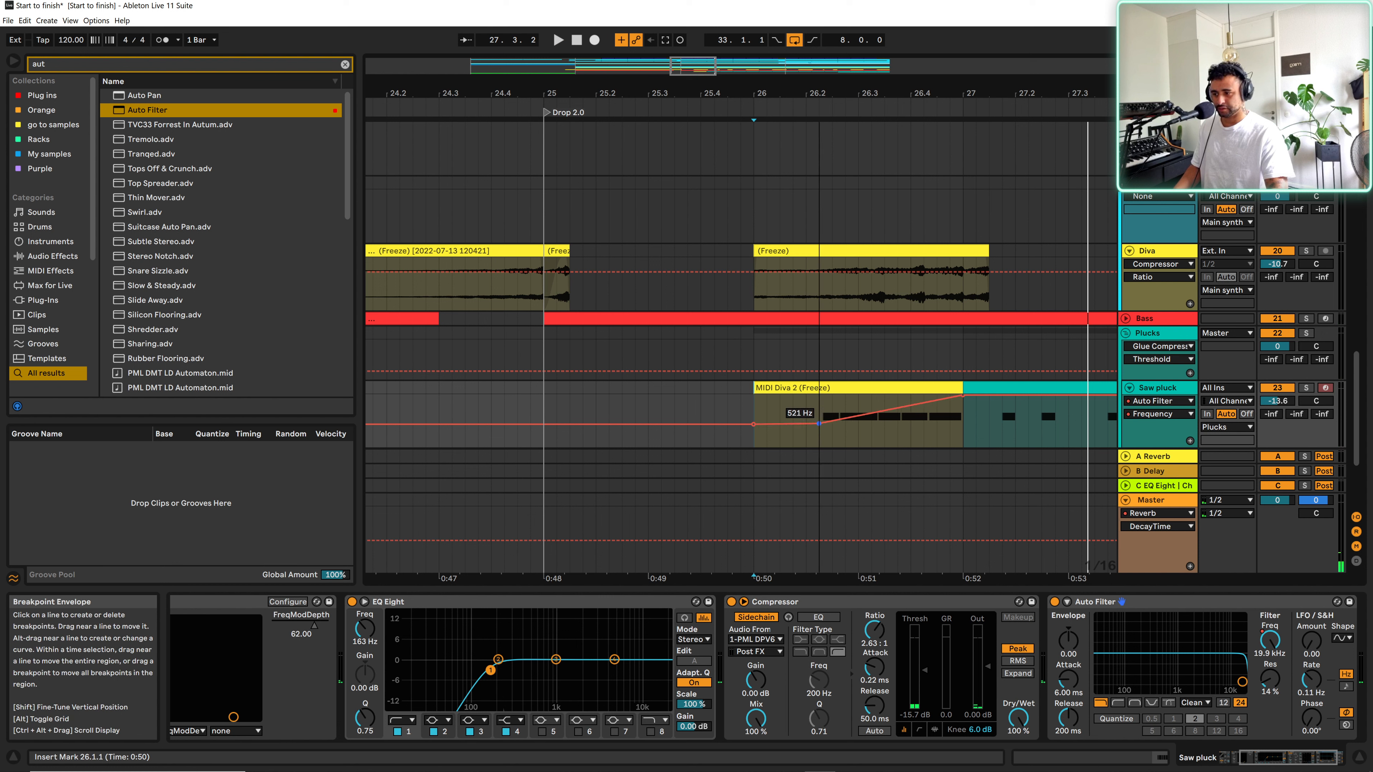
pyautogui.press('space')
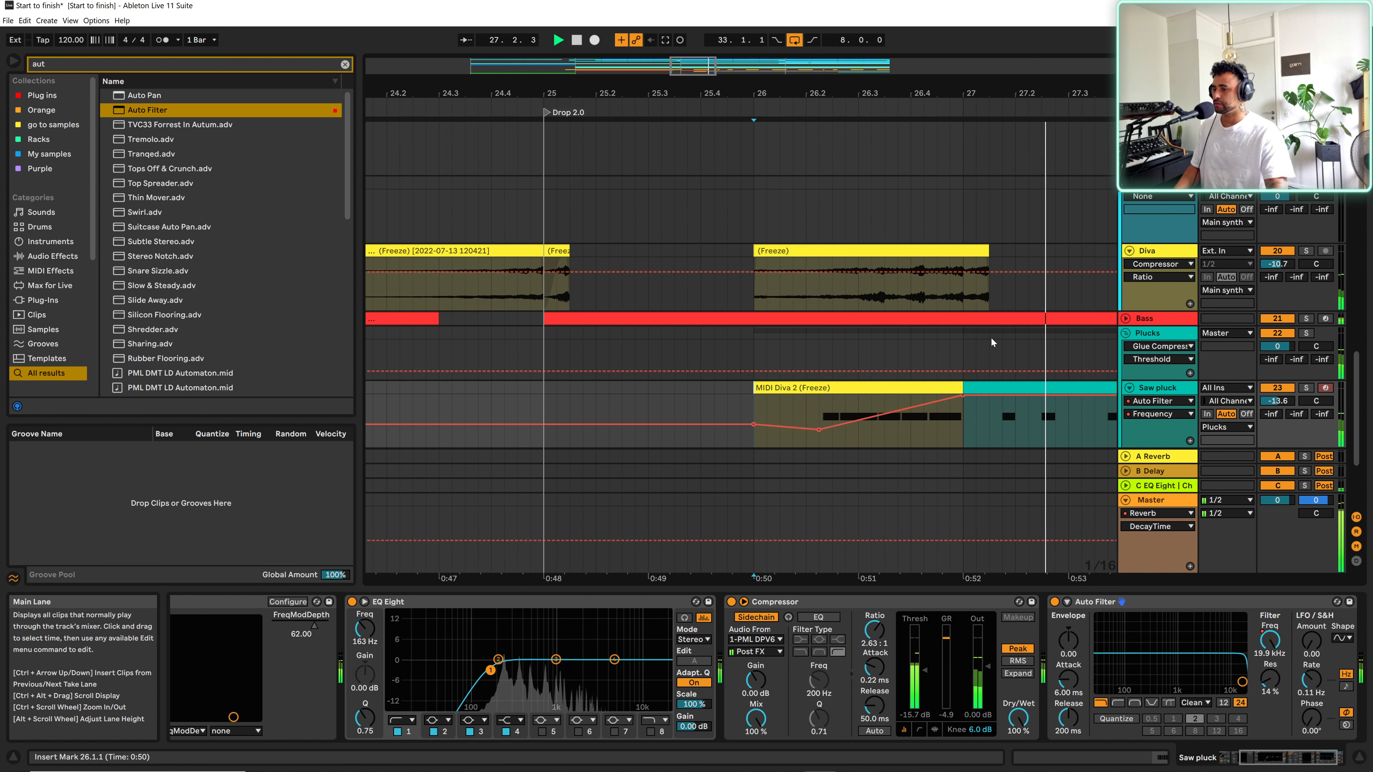
pyautogui.press('a')
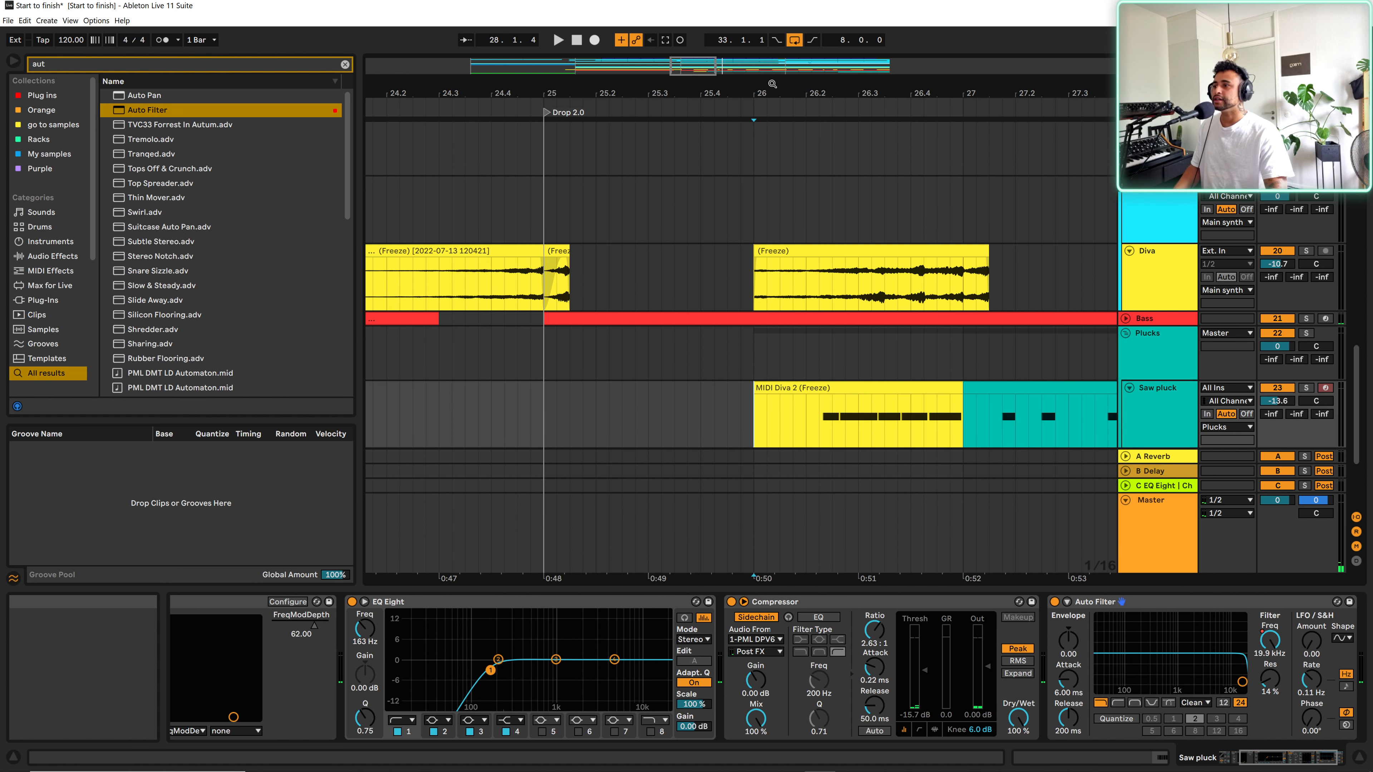
# - Assign the Saw pluck track color to its clips and play the arrangement from 26.1.1
pyautogui.moveTo(749, 92); pyautogui.dragTo(613, 60)
pyautogui.rightClick(1177, 416)
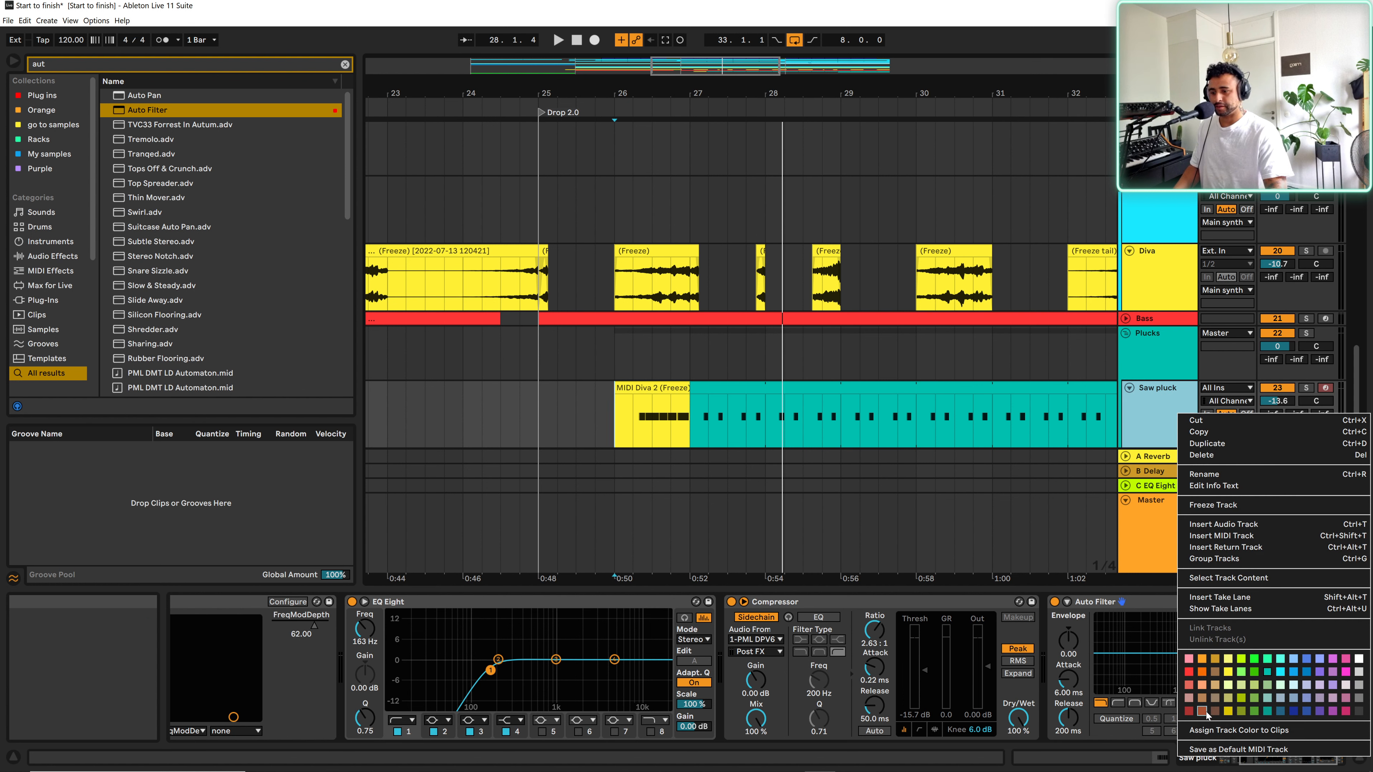
pyautogui.click(1199, 730)
pyautogui.press('space')
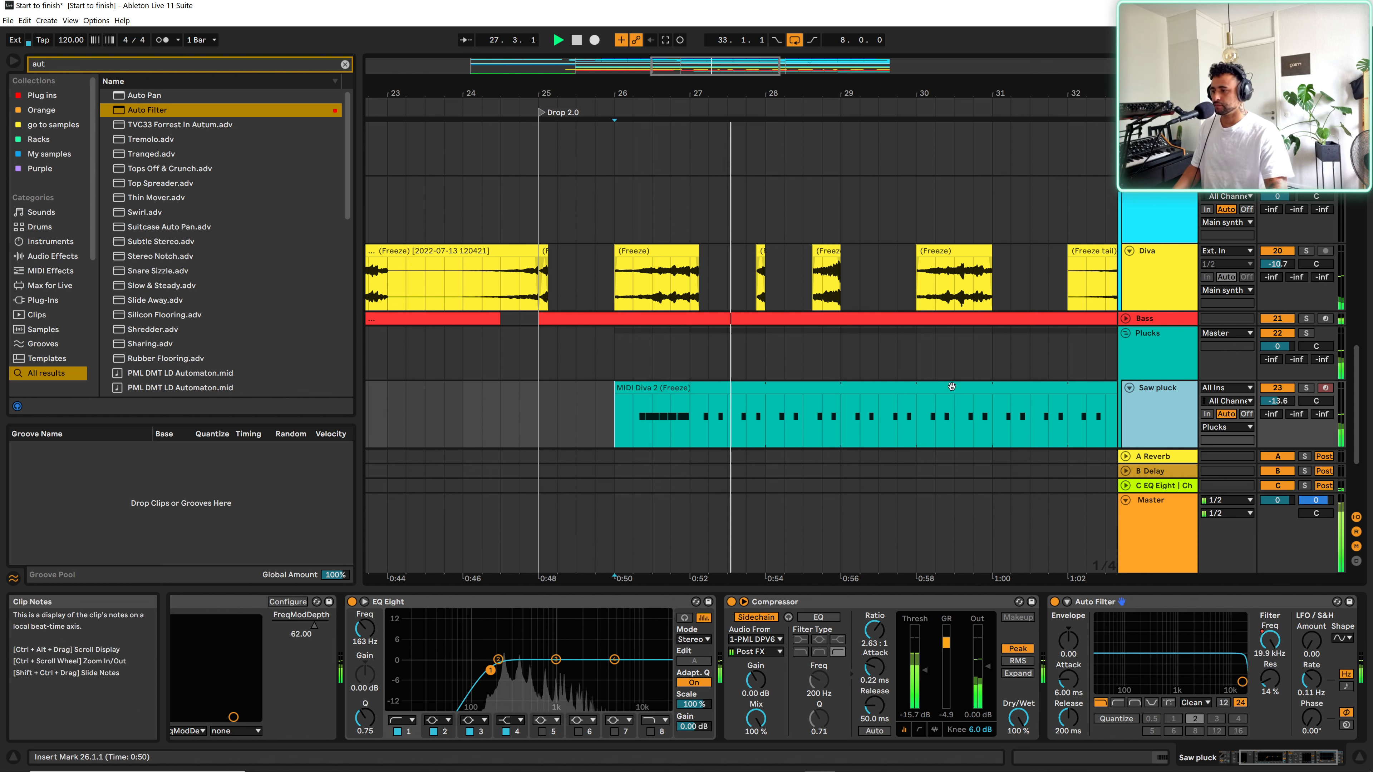
pyautogui.moveTo(895, 87); pyautogui.dragTo(752, 39)
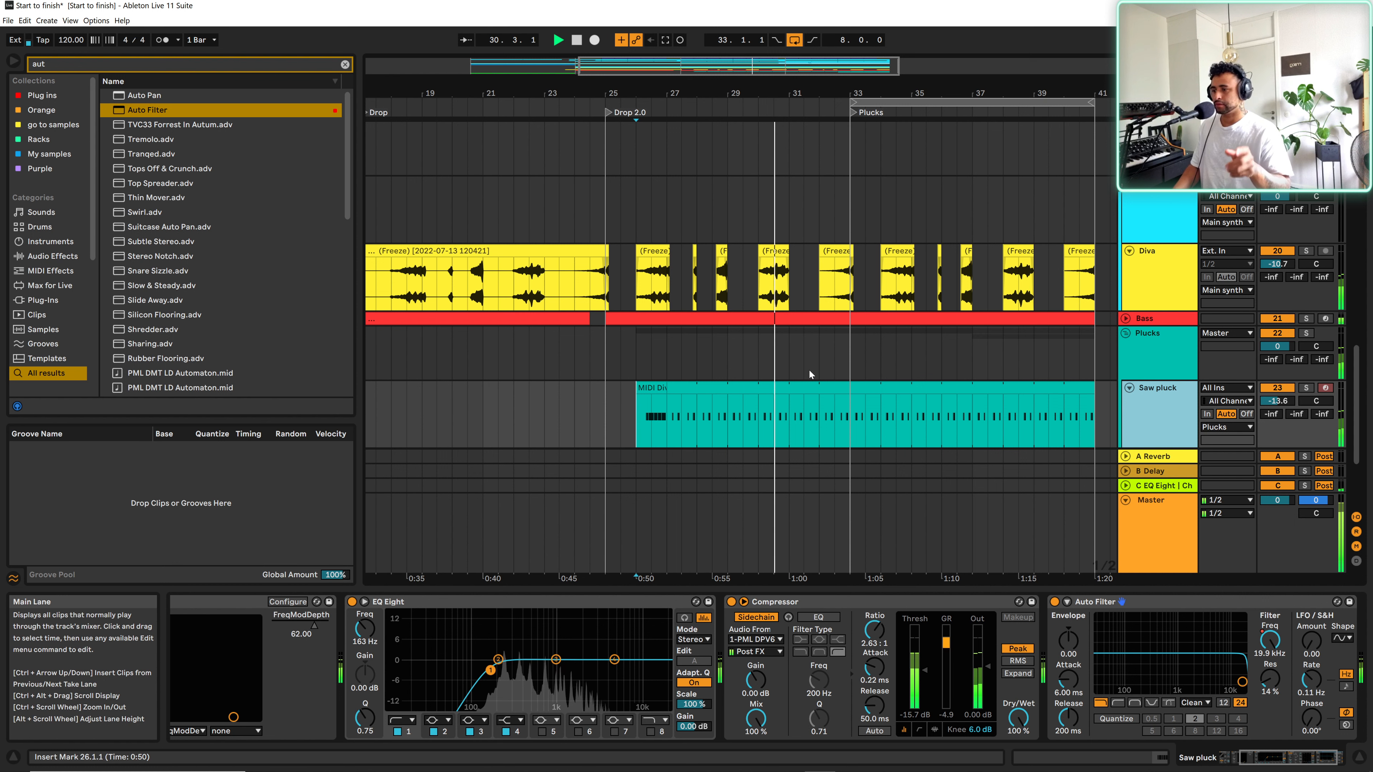
pyautogui.press('space')
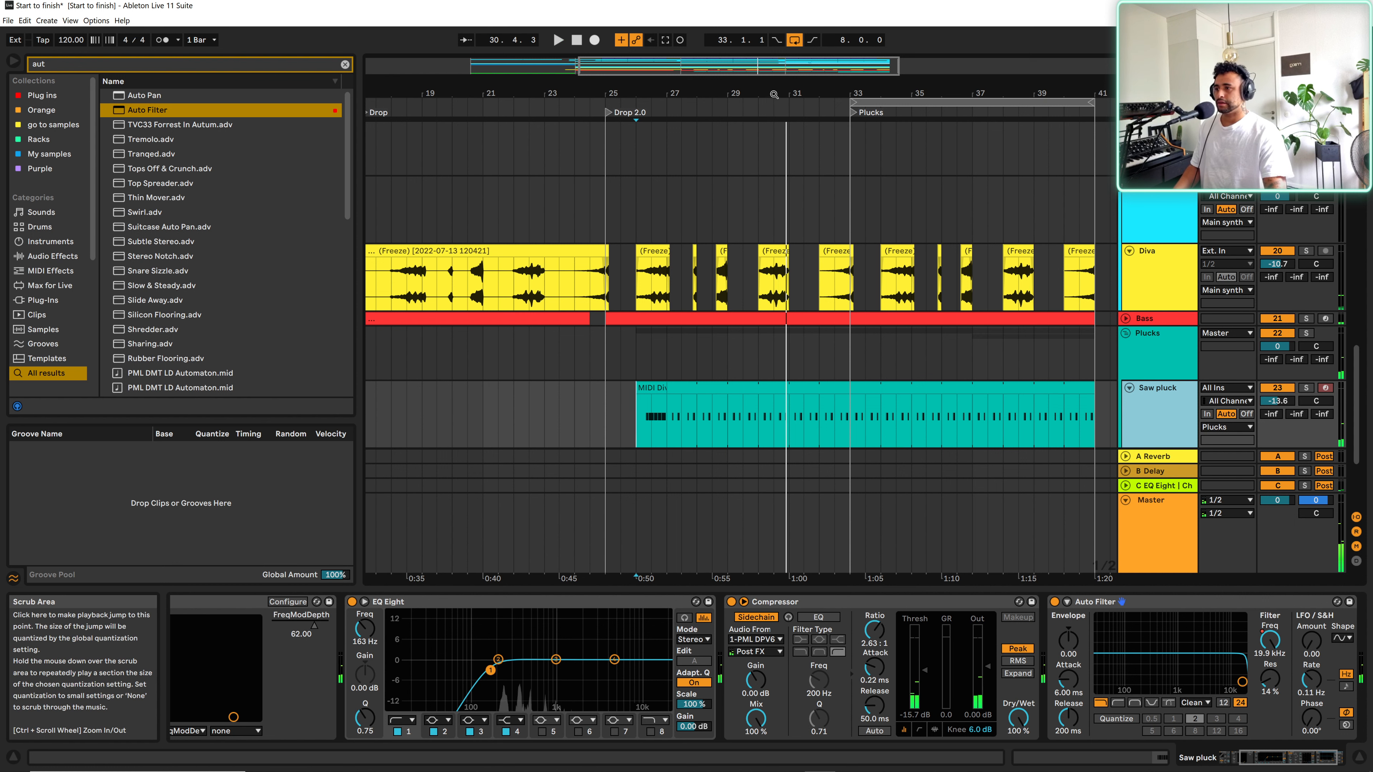
# - Select the section from 30.1.1 to 31.1.1 of the Saw pluck clip and look over the drum tracks at that point
pyautogui.moveTo(789, 92); pyautogui.dragTo(801, 274)
pyautogui.scroll(5, 768, 379)
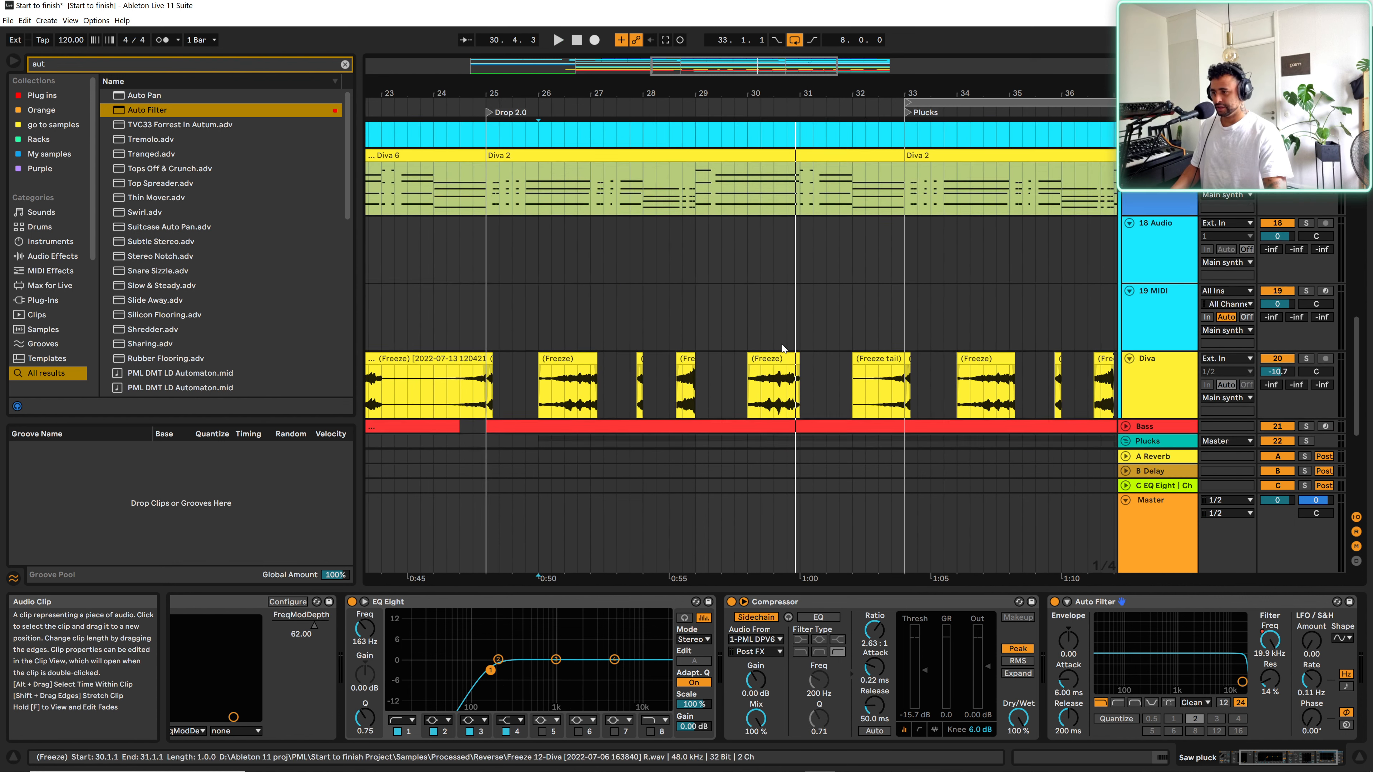
pyautogui.scroll(-1, 757, 327)
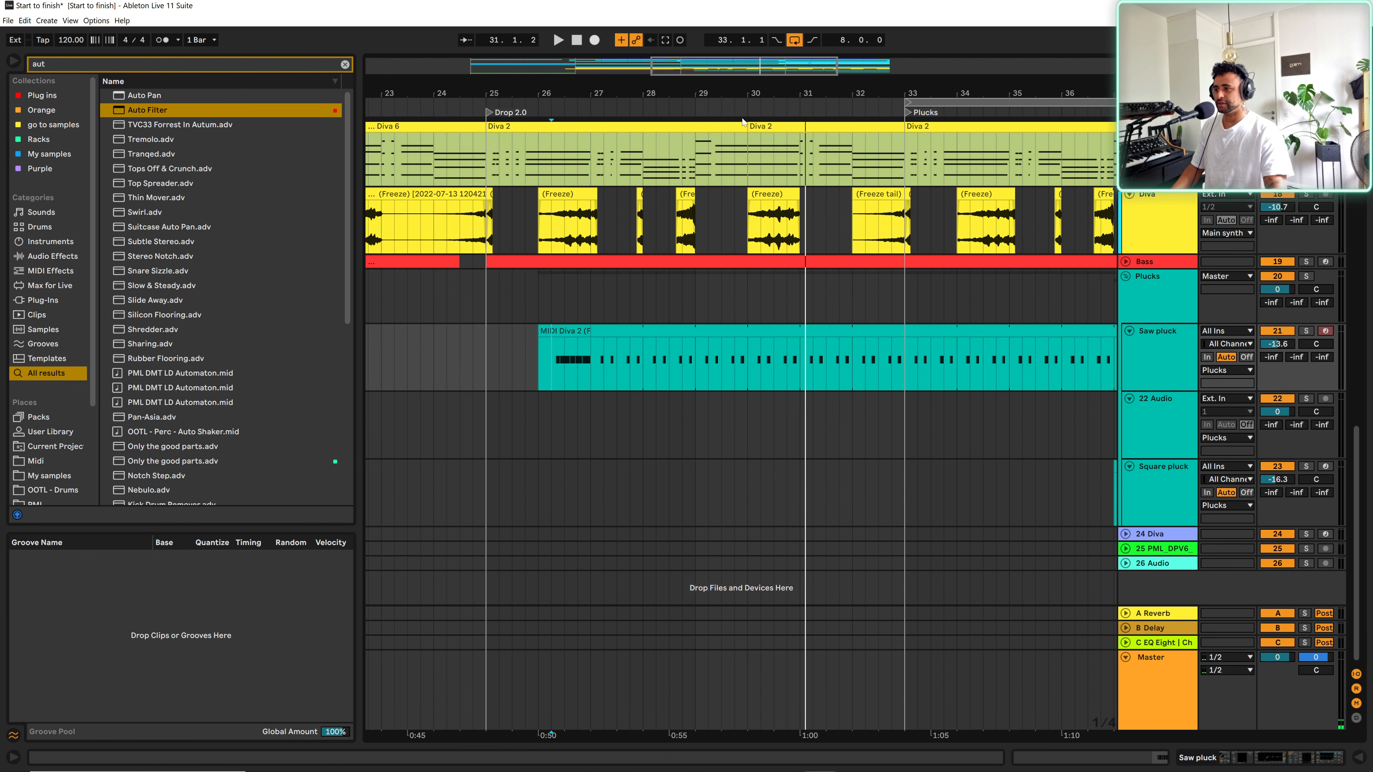
pyautogui.moveTo(749, 367); pyautogui.dragTo(800, 361)
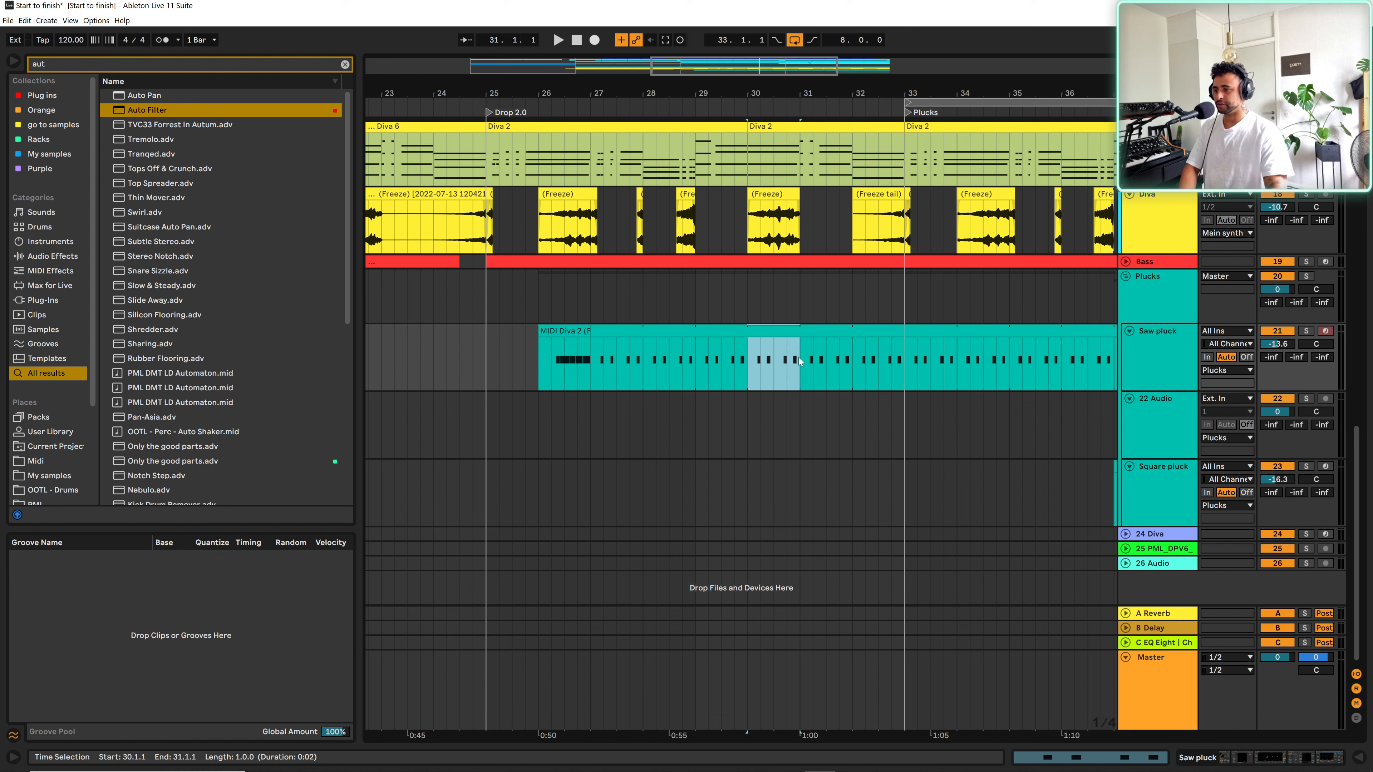
pyautogui.scroll(17, 780, 270)
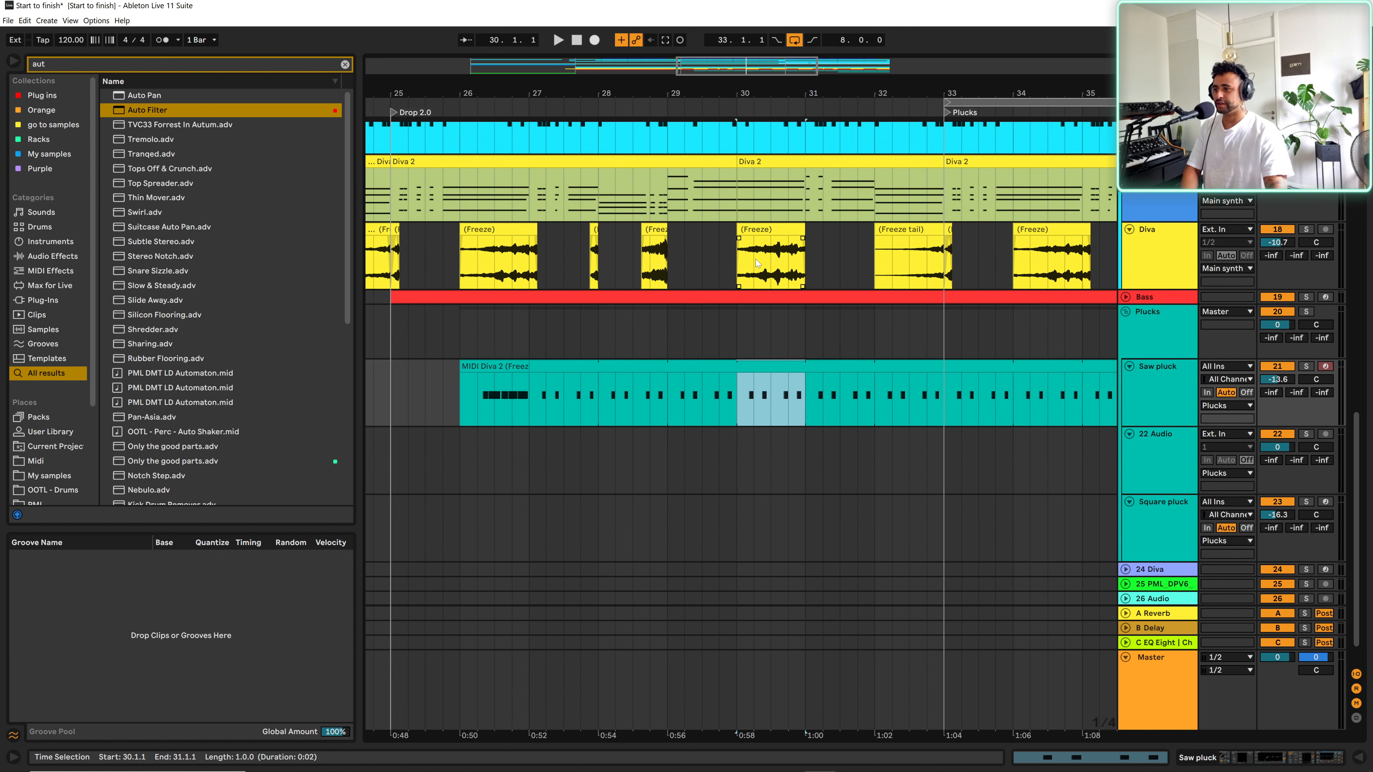
pyautogui.scroll(10, 750, 208)
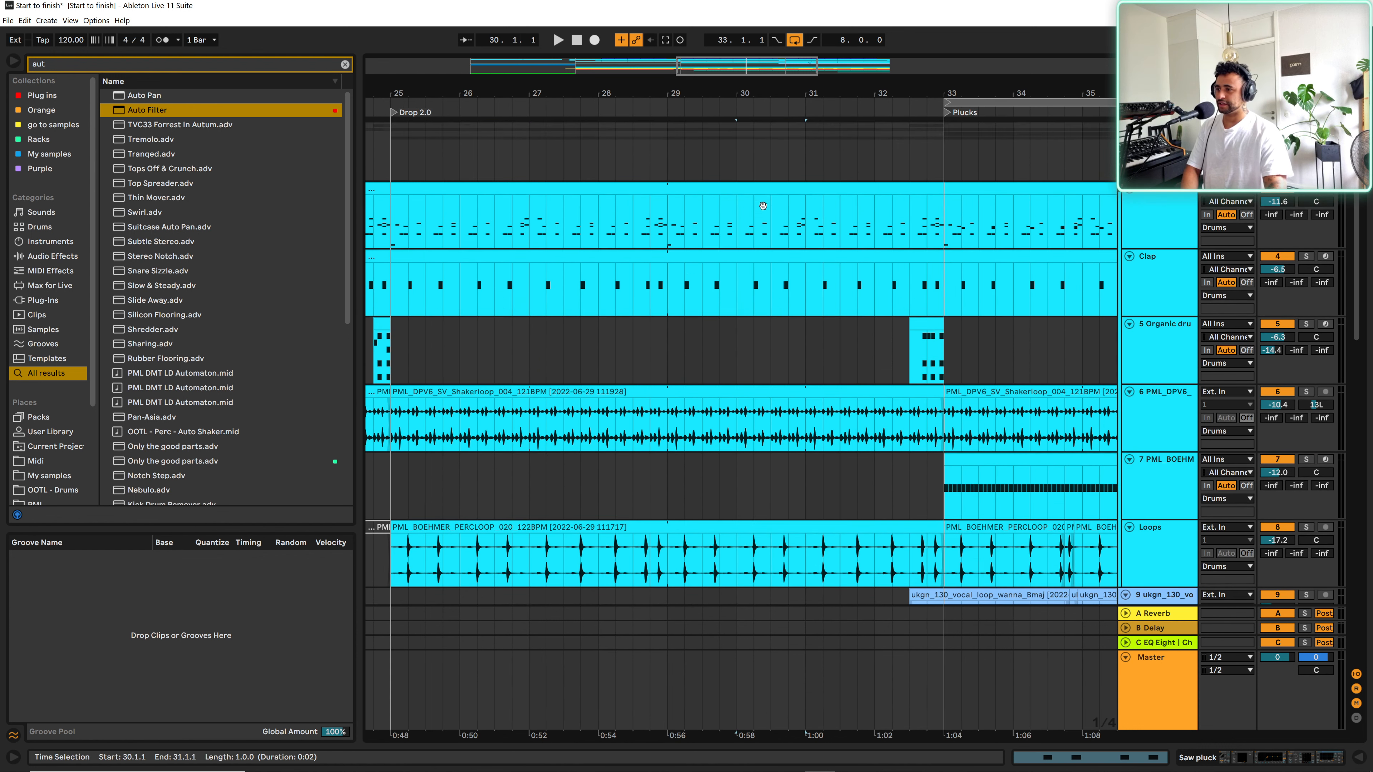
# - Delete the section from 30.1.1 to 31.1.1 of the kick clip and play the arrangement from 29.2.1
pyautogui.click(785, 125)
pyautogui.scroll(2, 761, 175)
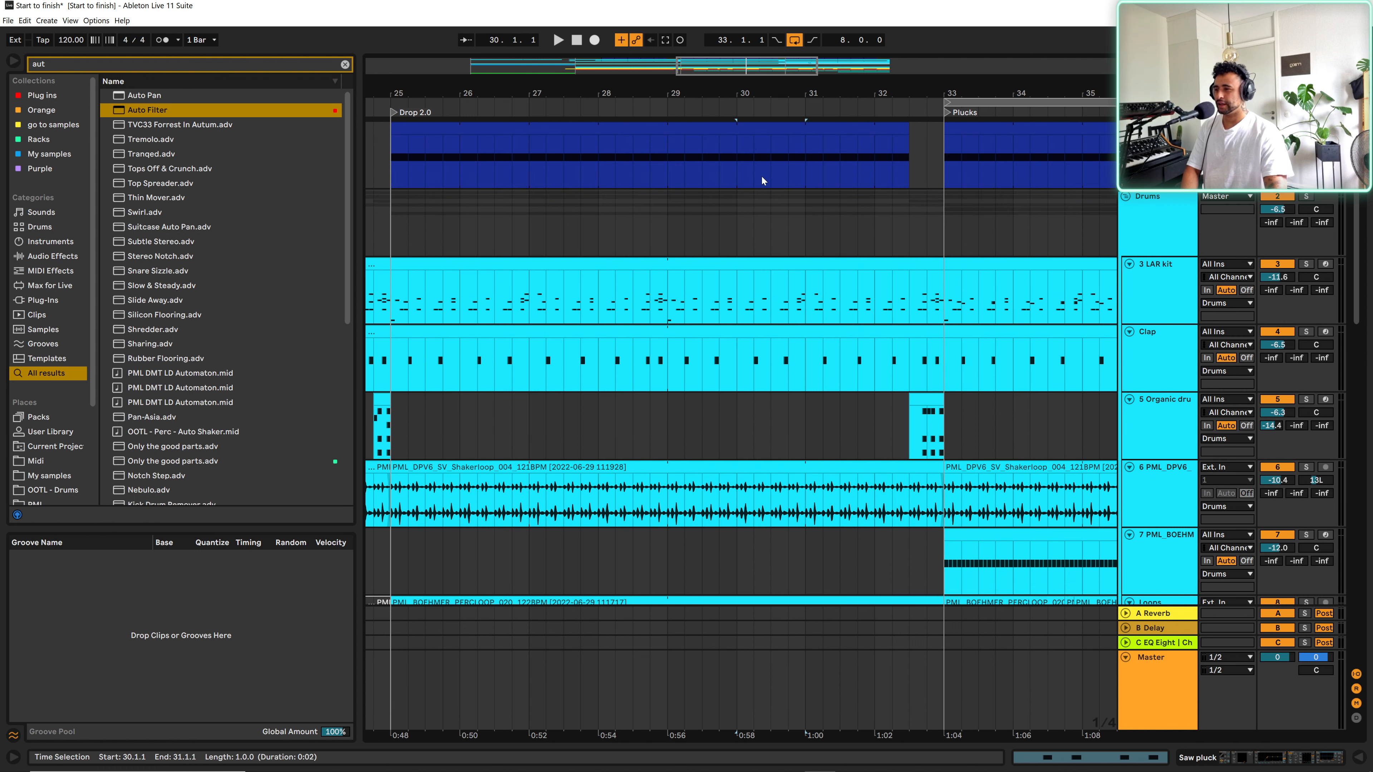
pyautogui.moveTo(740, 168); pyautogui.dragTo(799, 165)
pyautogui.click(687, 157)
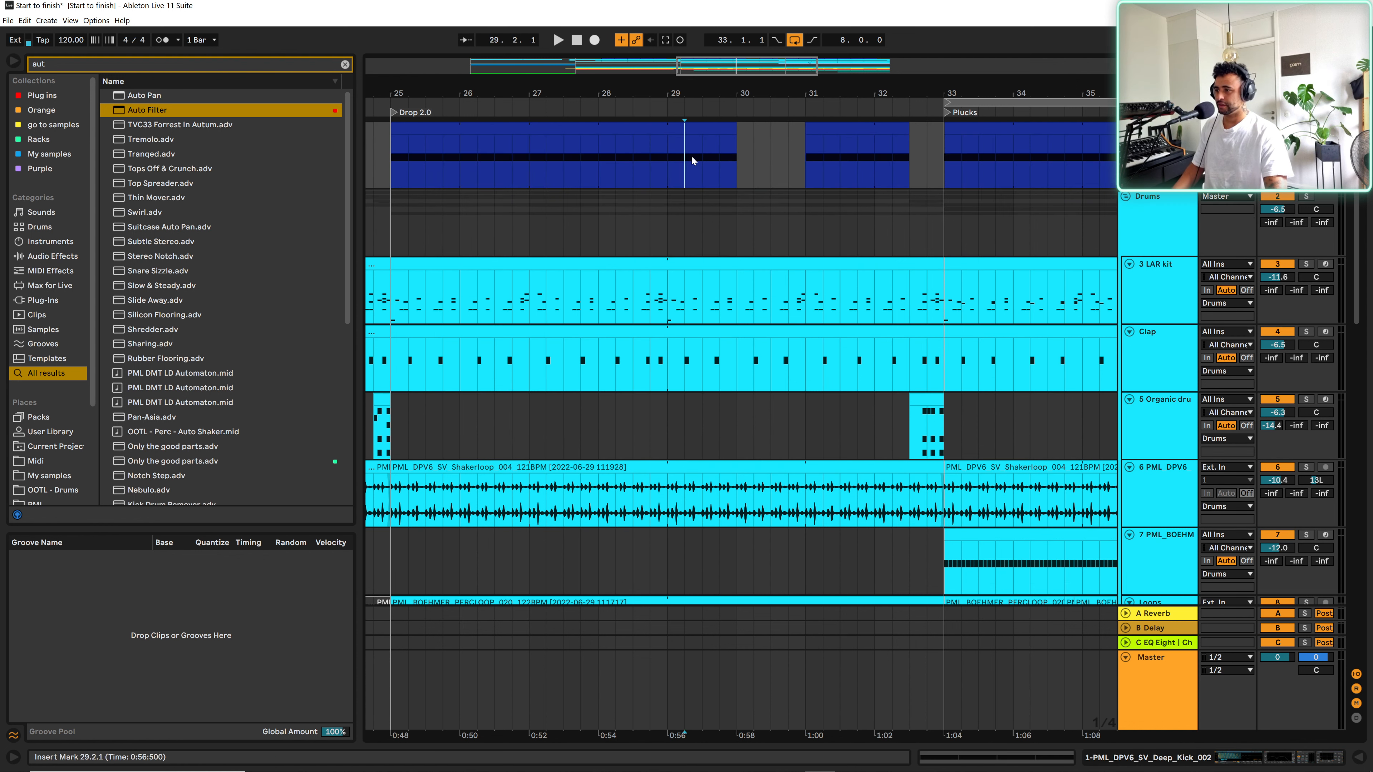
pyautogui.press('space')
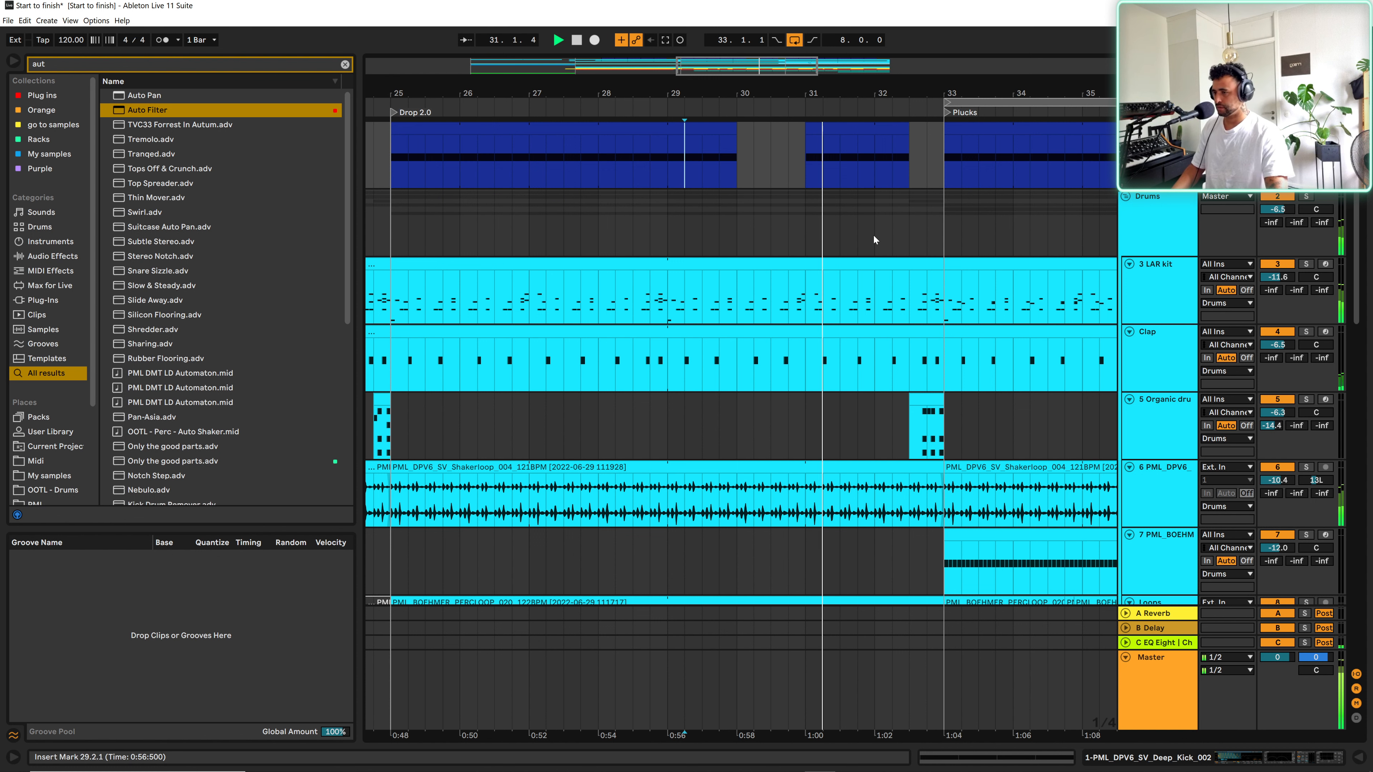
pyautogui.scroll(-2, 843, 209)
pyautogui.scroll(2, 642, 235)
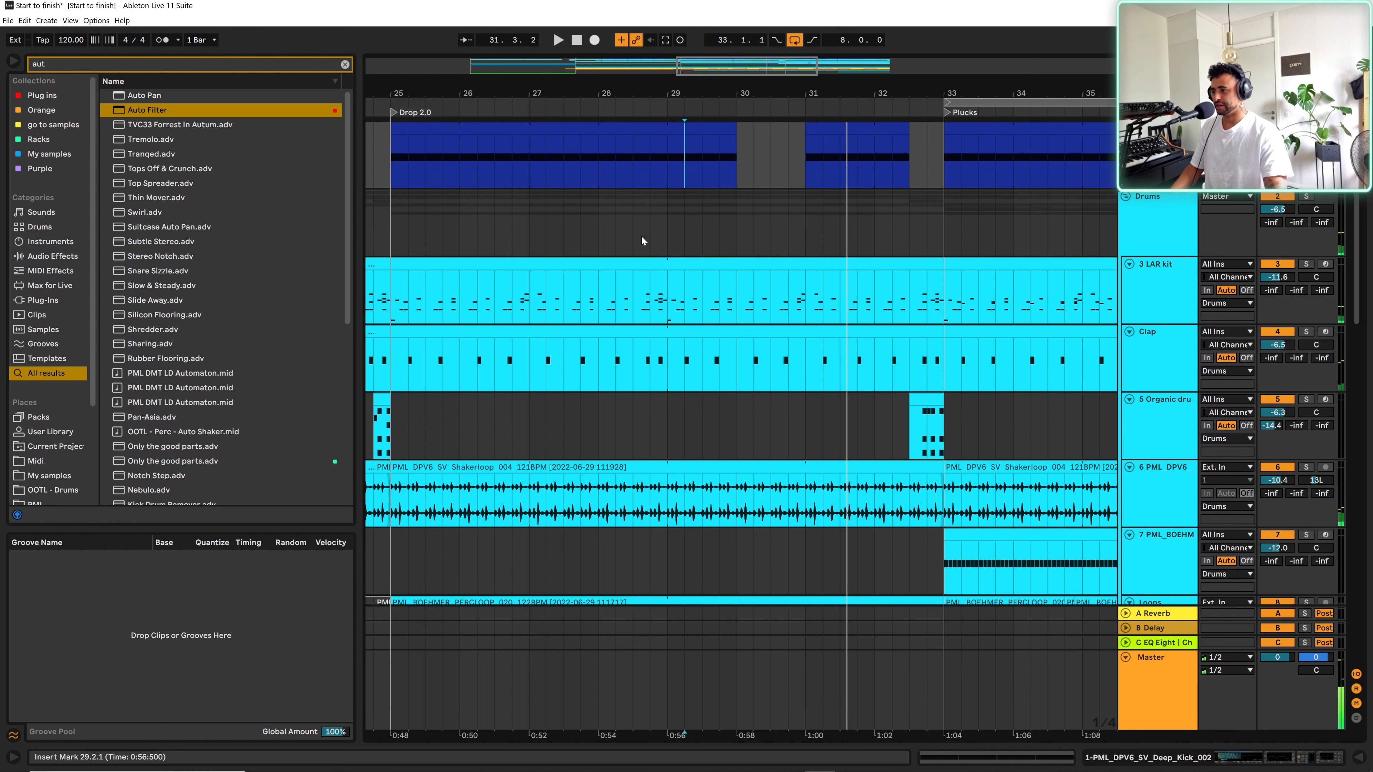
# - Play the arrangement from 27.4.1 and look over the synth, bass and pluck tracks through the section after Drop 2.0
pyautogui.click(588, 157)
pyautogui.scroll(-6, 778, 211)
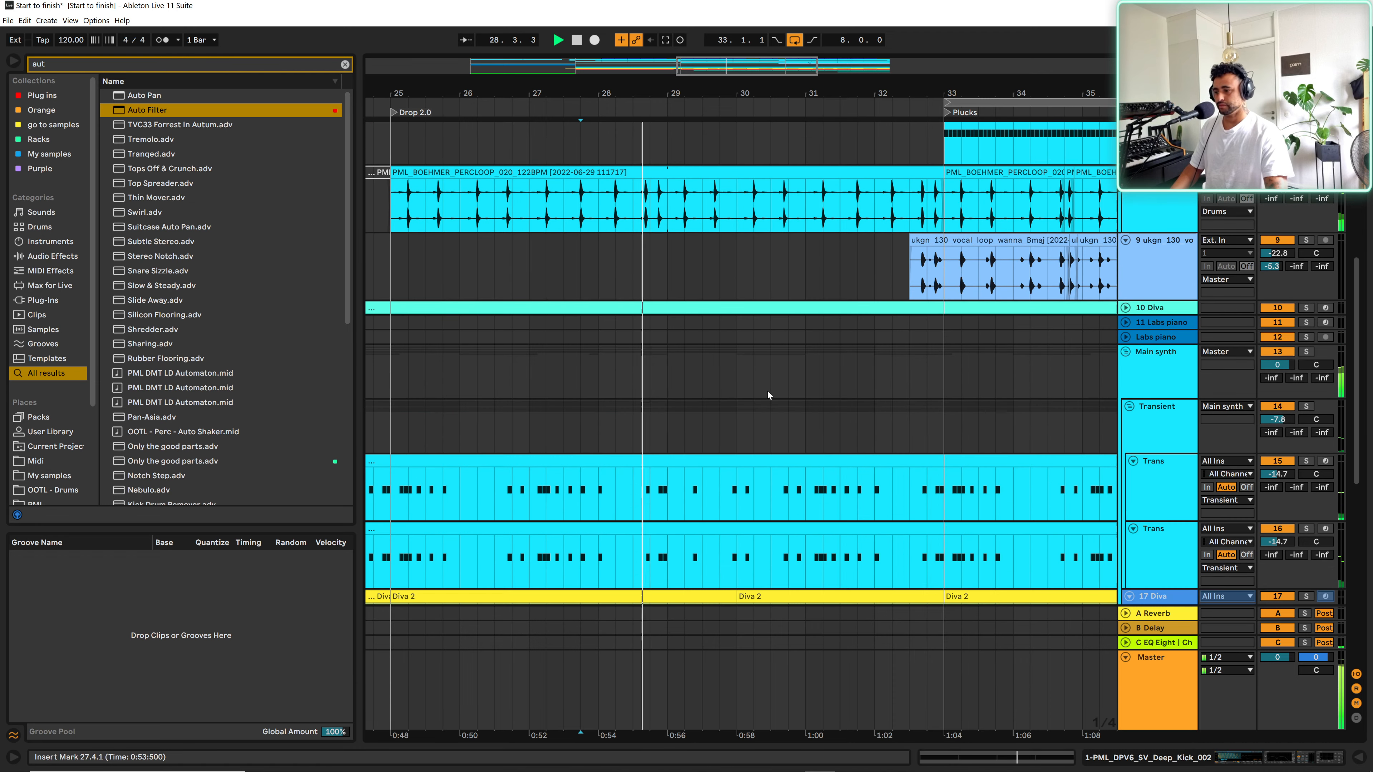
pyautogui.scroll(-8, 766, 390)
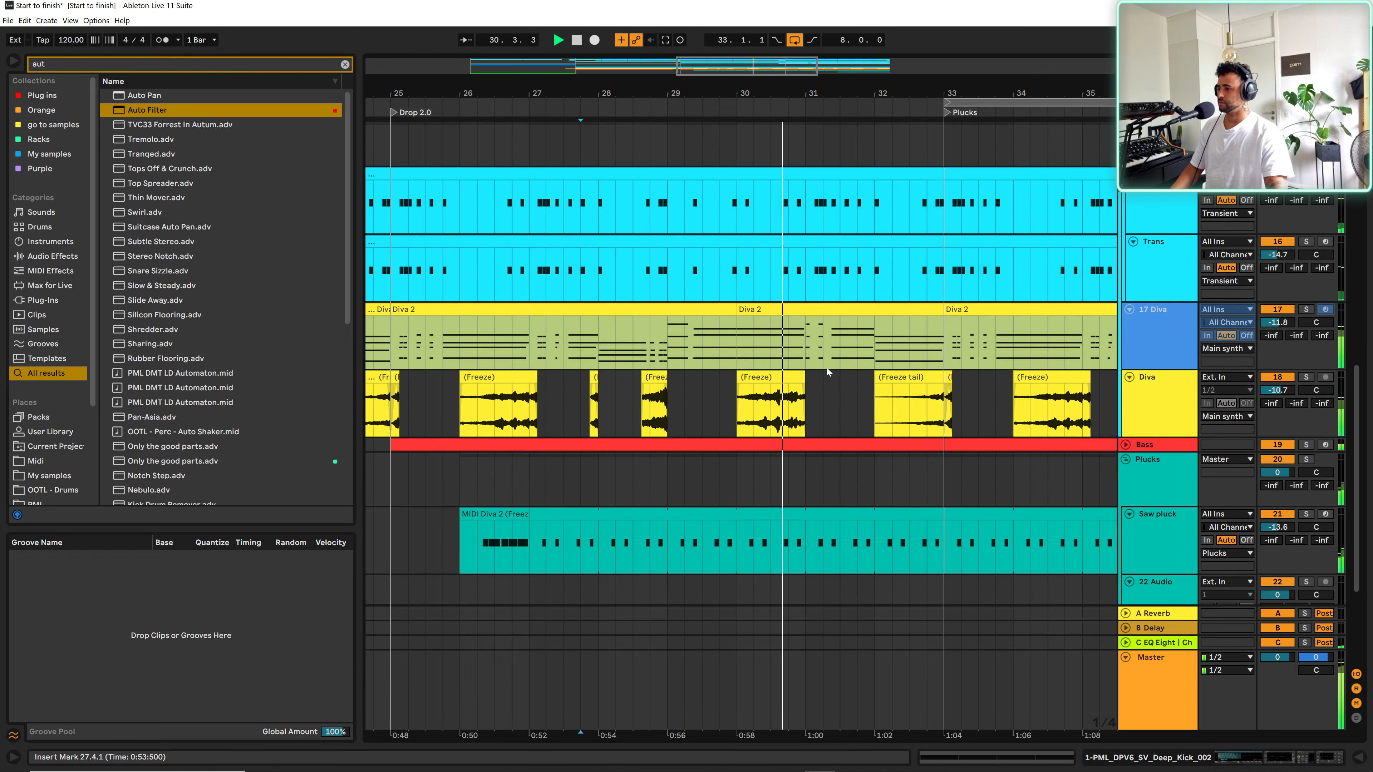
pyautogui.scroll(-1, 935, 337)
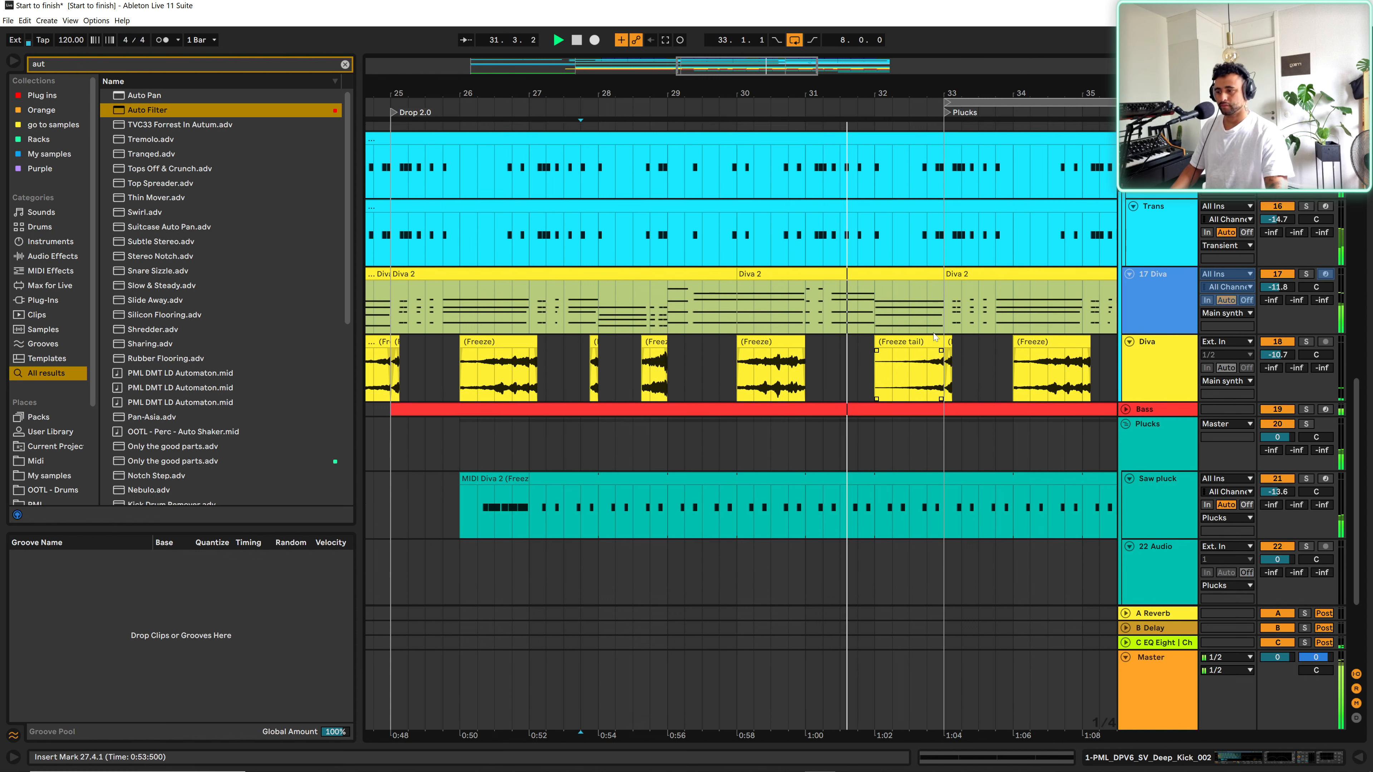
pyautogui.scroll(-1, 935, 336)
pyautogui.moveTo(980, 91); pyautogui.dragTo(680, 60)
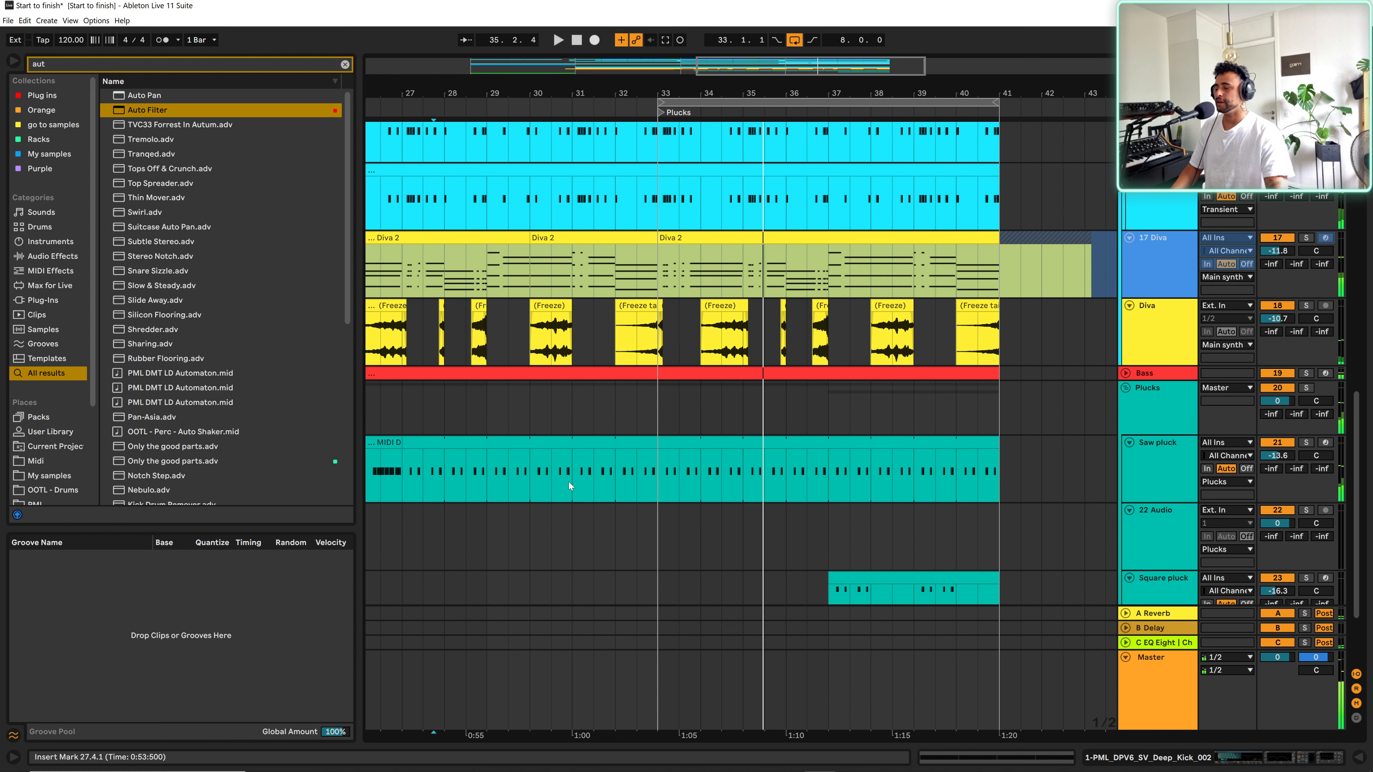
pyautogui.moveTo(520, 94); pyautogui.dragTo(626, 87)
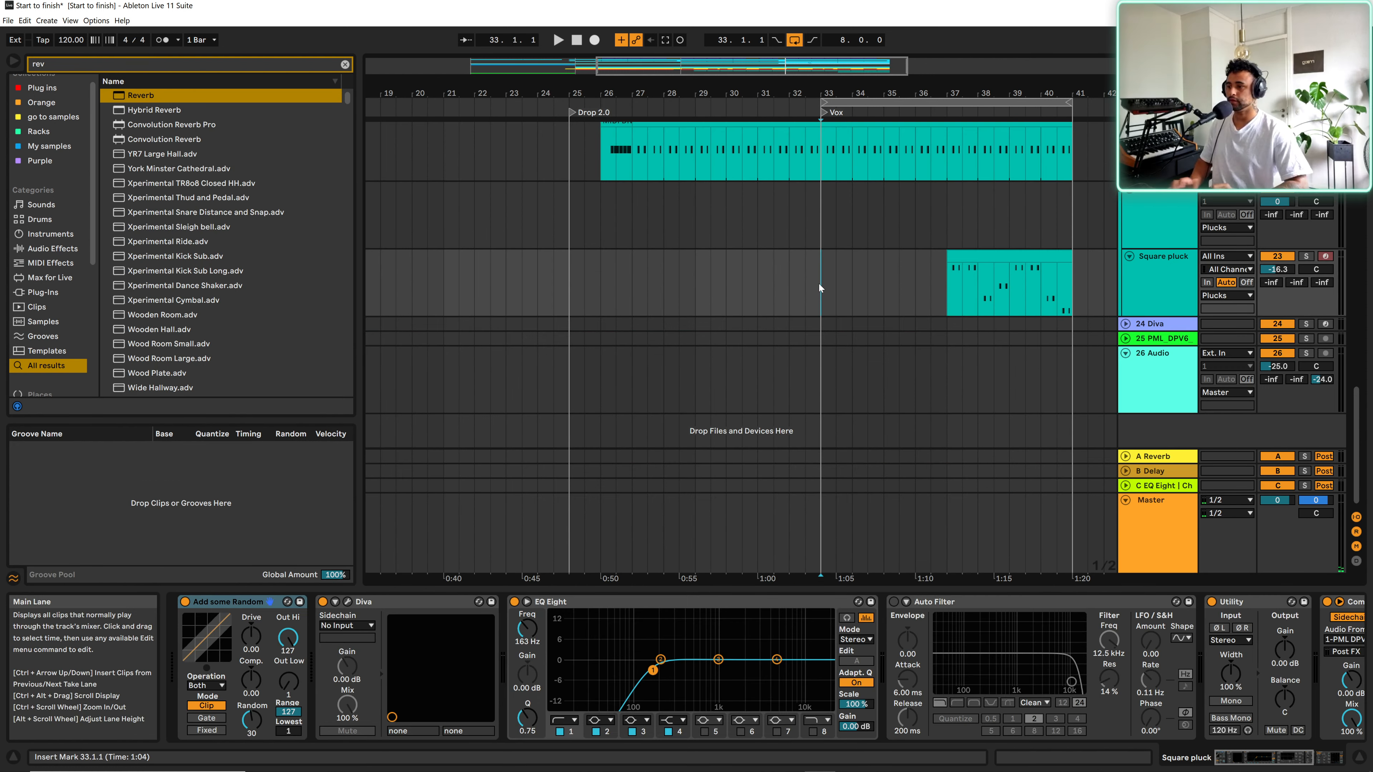
# - Play the Vox section from 33.1.1
pyautogui.moveTo(874, 91); pyautogui.dragTo(833, 57)
pyautogui.click(1049, 240)
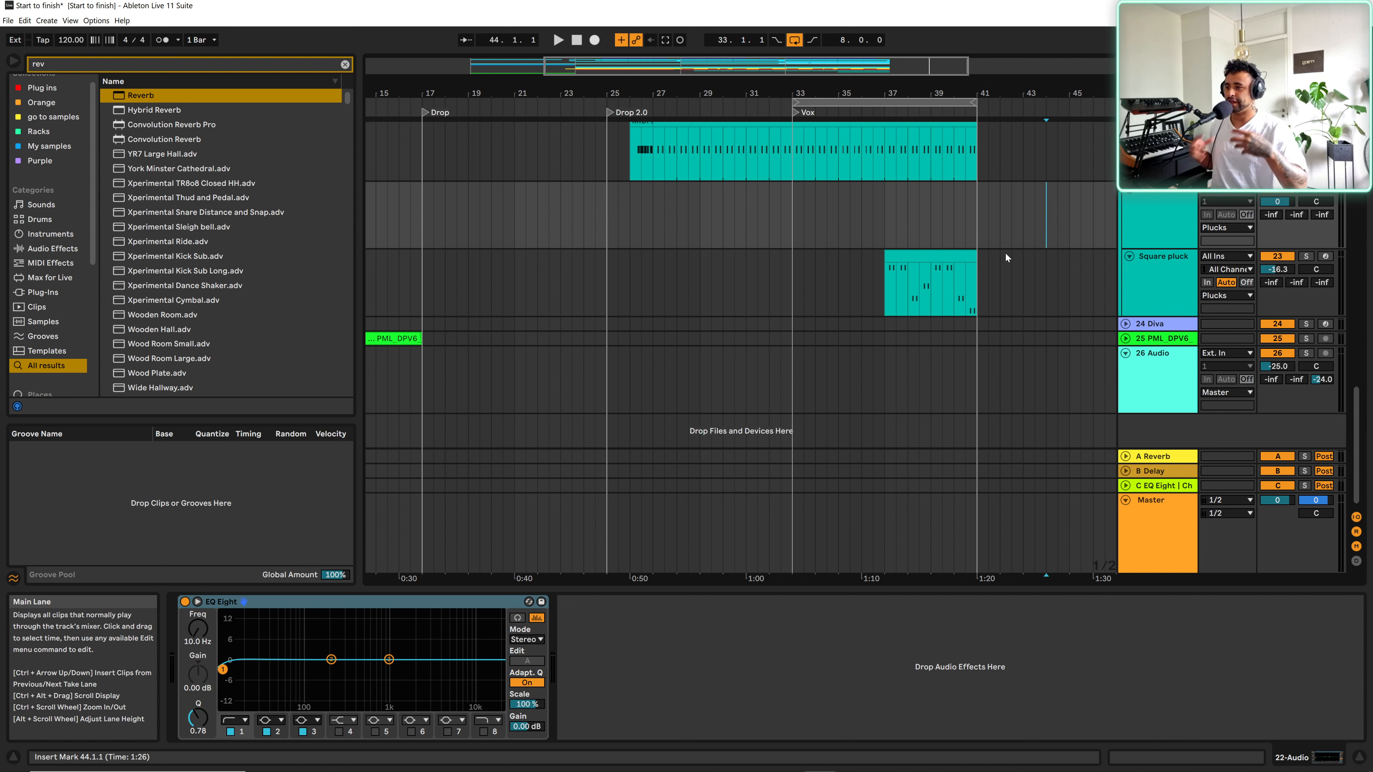
pyautogui.click(793, 233)
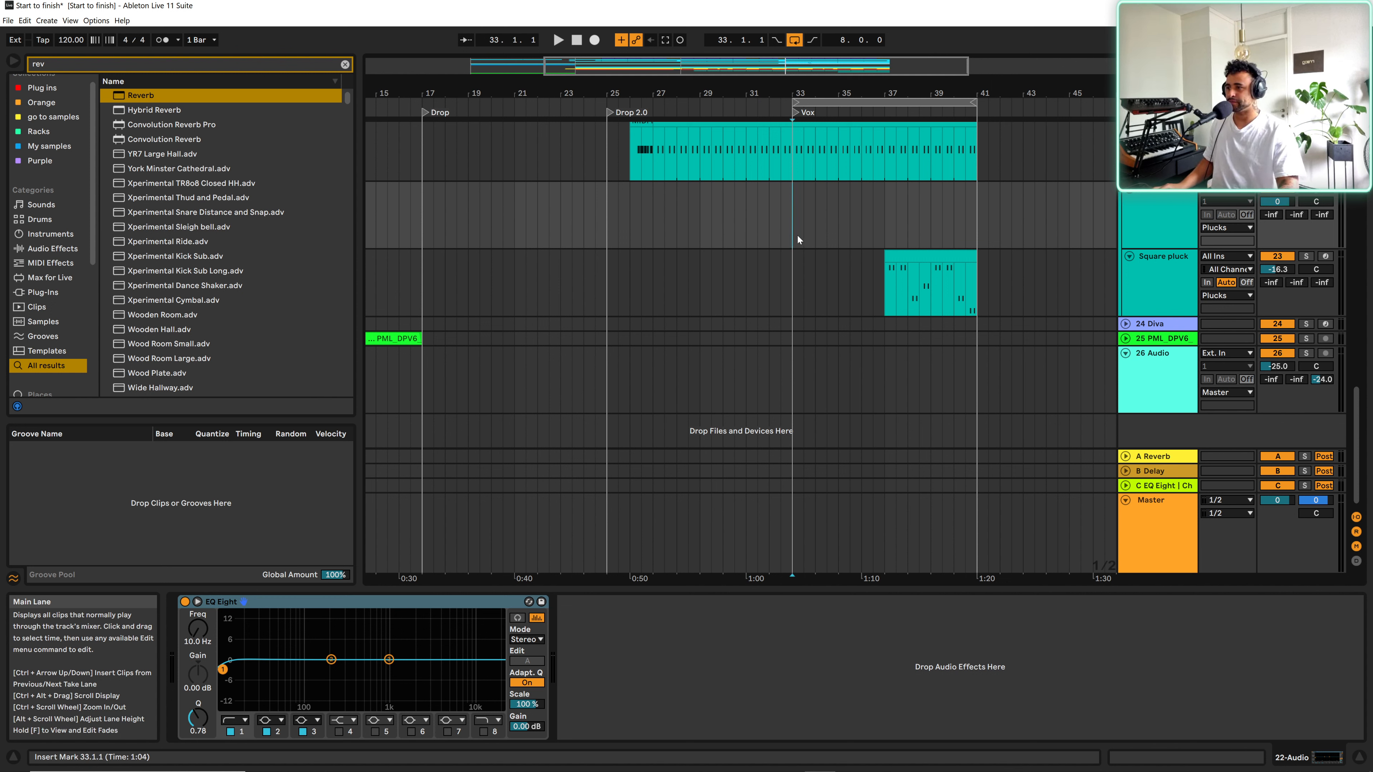
pyautogui.press('space')
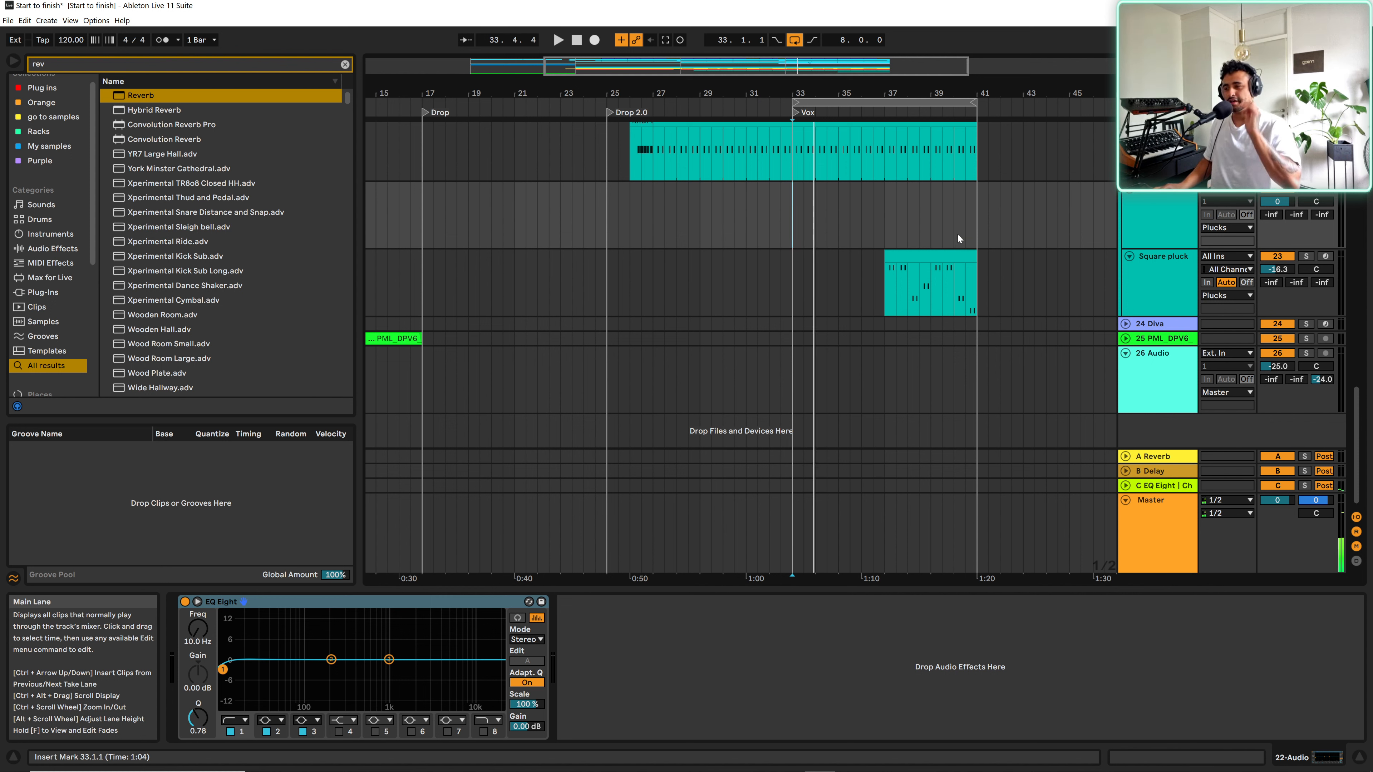
# - Clear the browser search and find the Female_Vocal_Fx samples of the PML Organica pack in the PML folder
pyautogui.click(1142, 380)
pyautogui.scroll(-4, 49, 270)
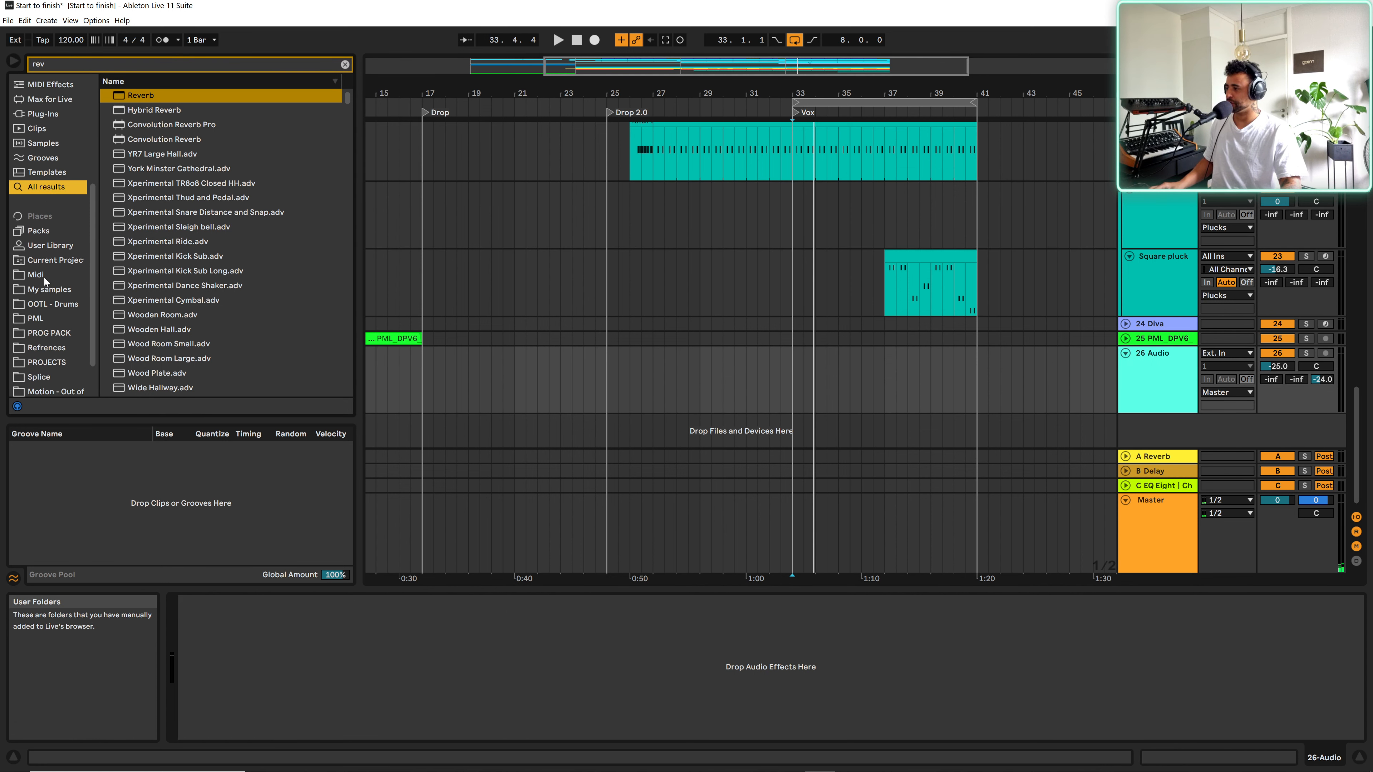
pyautogui.scroll(-2, 43, 278)
pyautogui.click(43, 277)
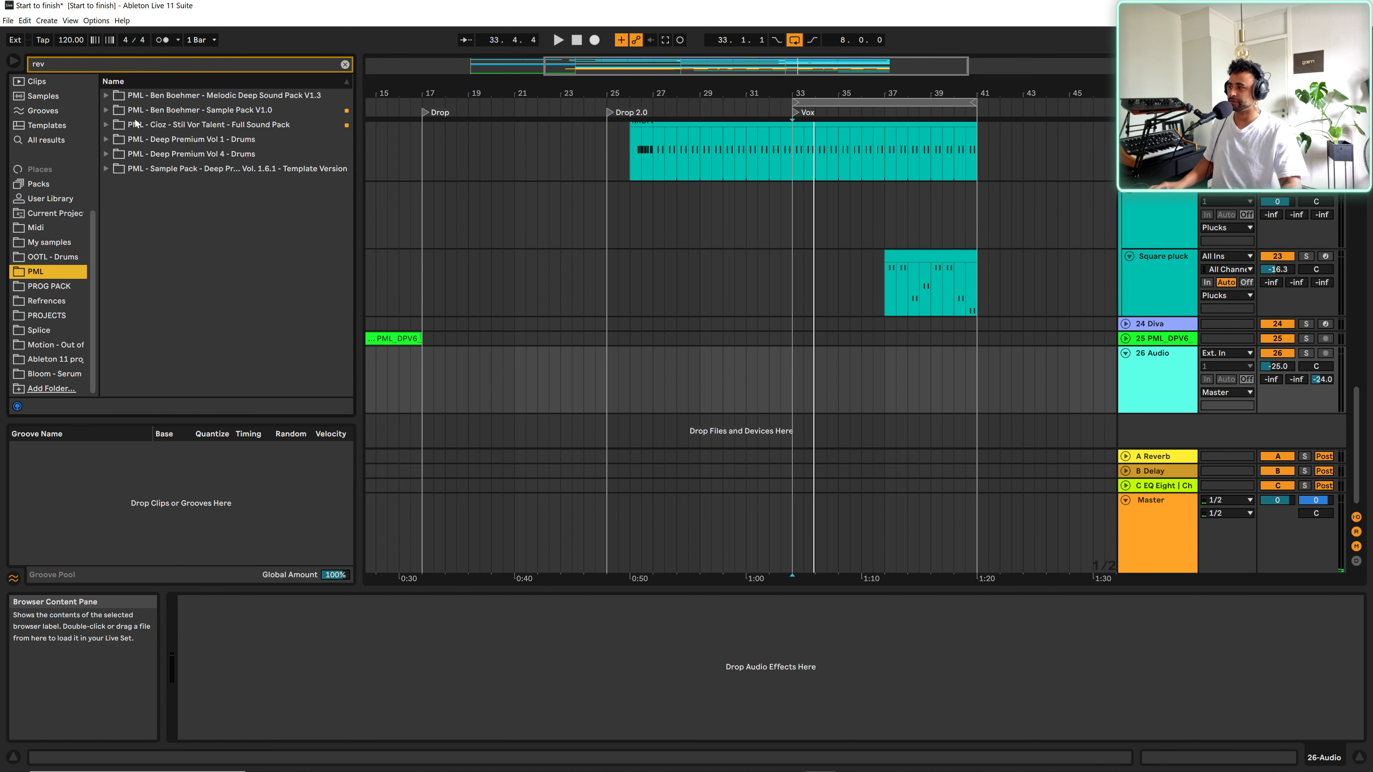
pyautogui.click(344, 64)
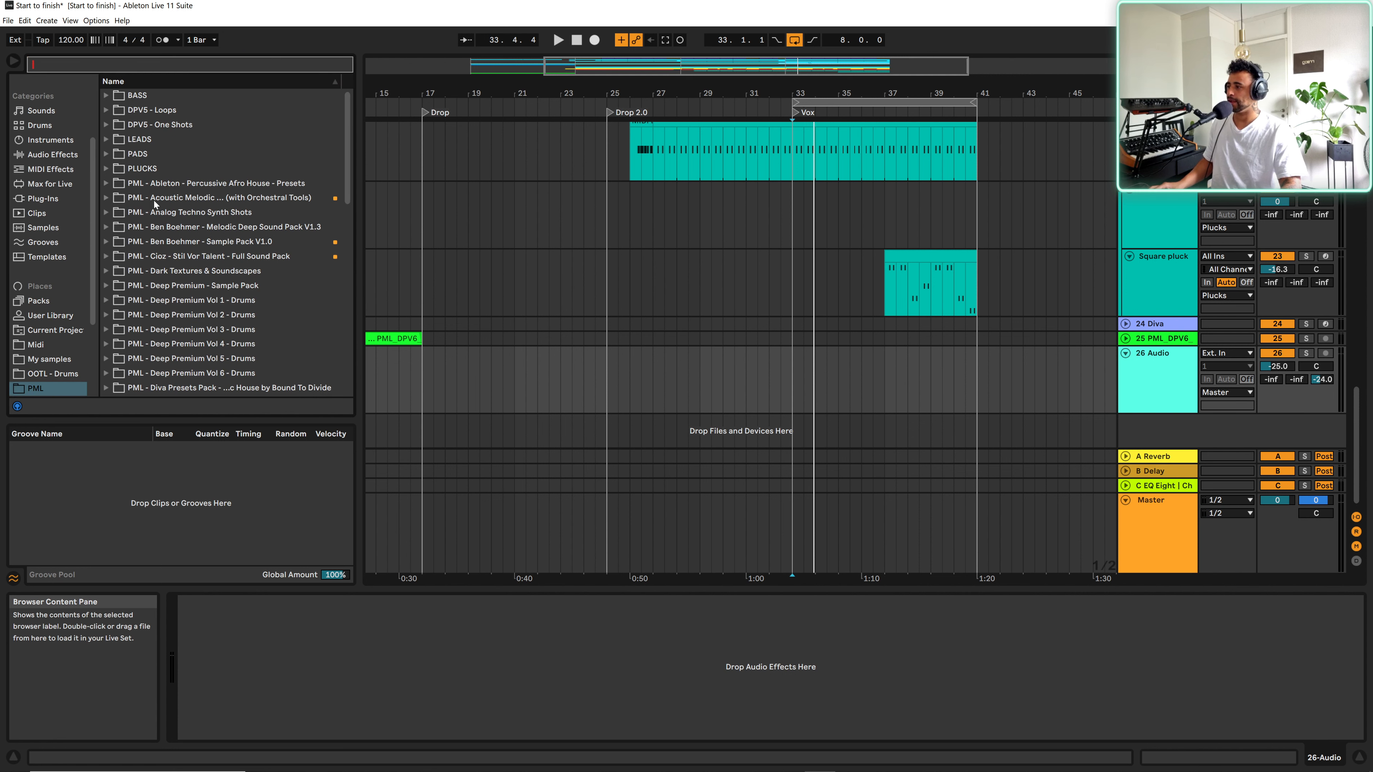
pyautogui.scroll(-5, 130, 216)
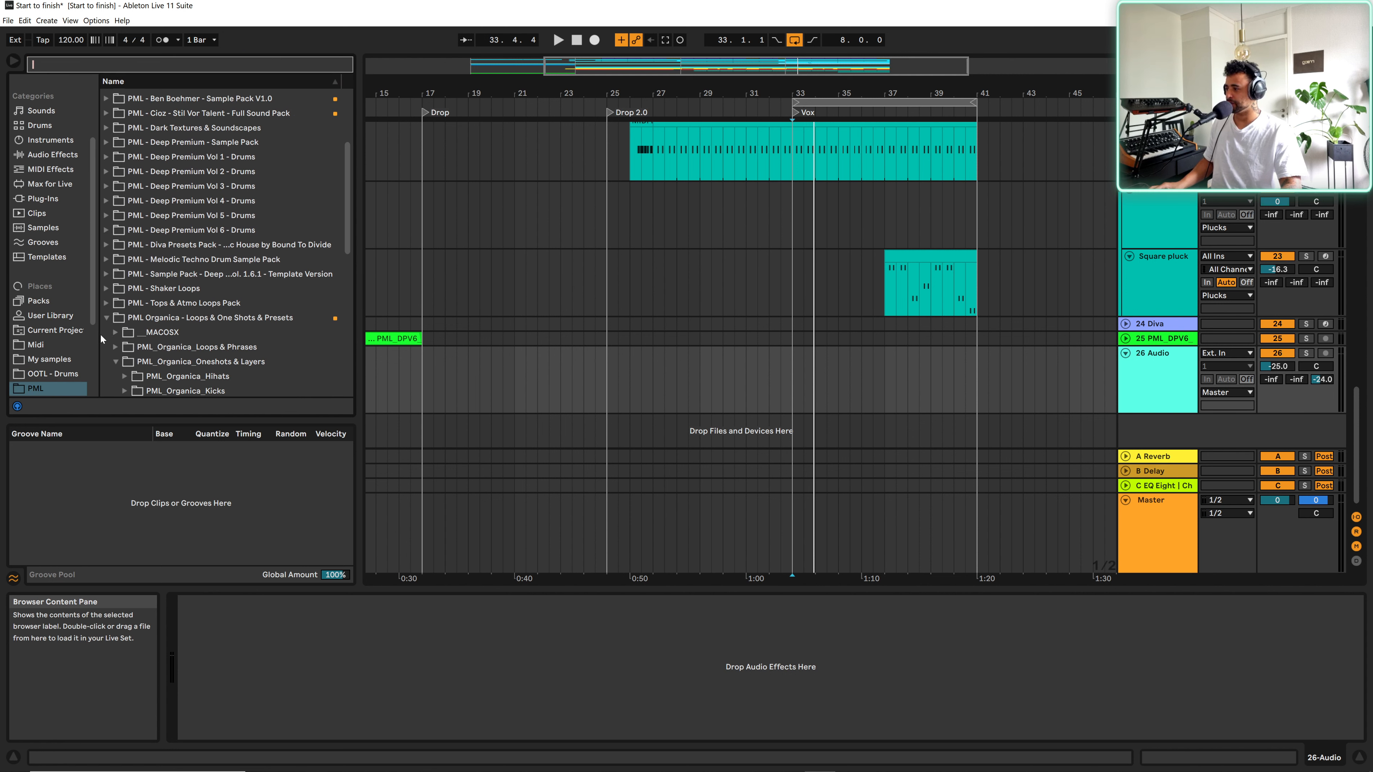
pyautogui.scroll(-1, 132, 336)
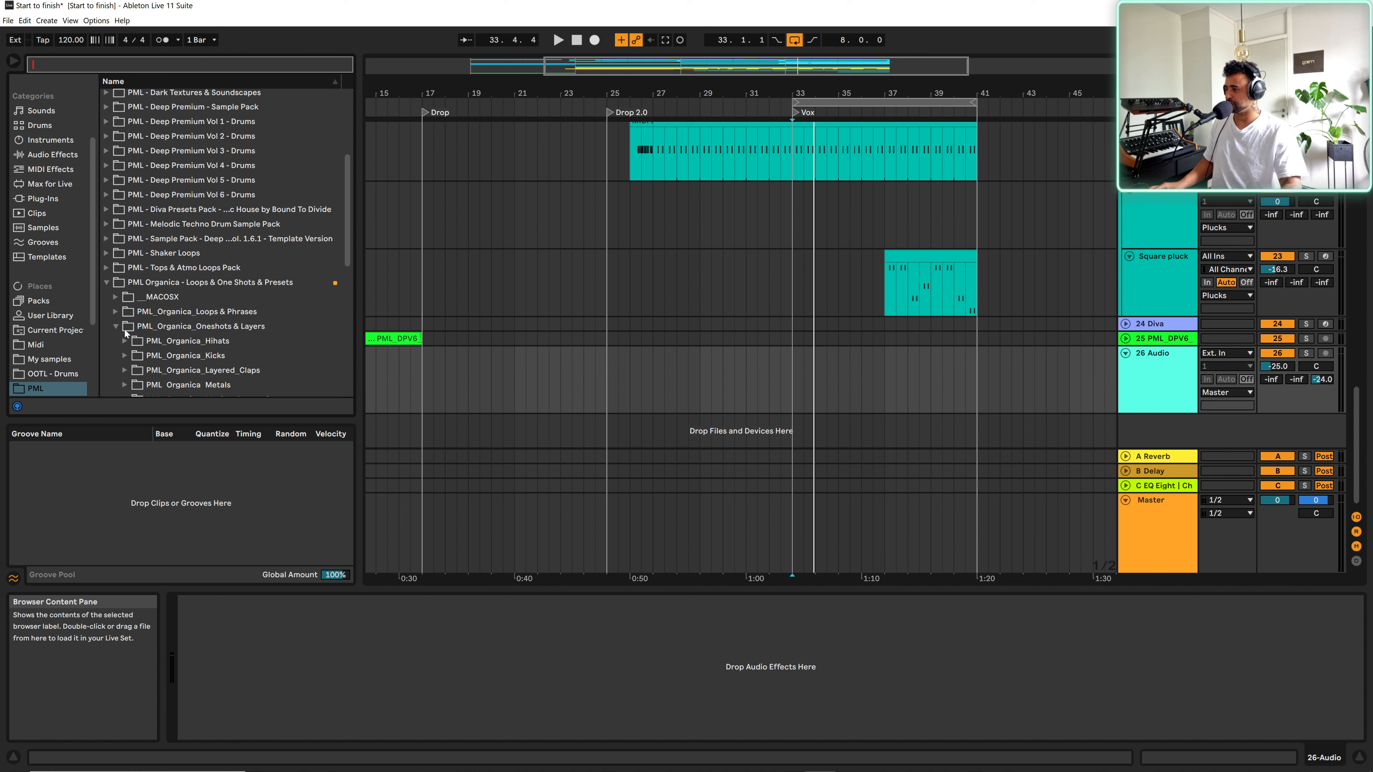
pyautogui.scroll(-4, 124, 331)
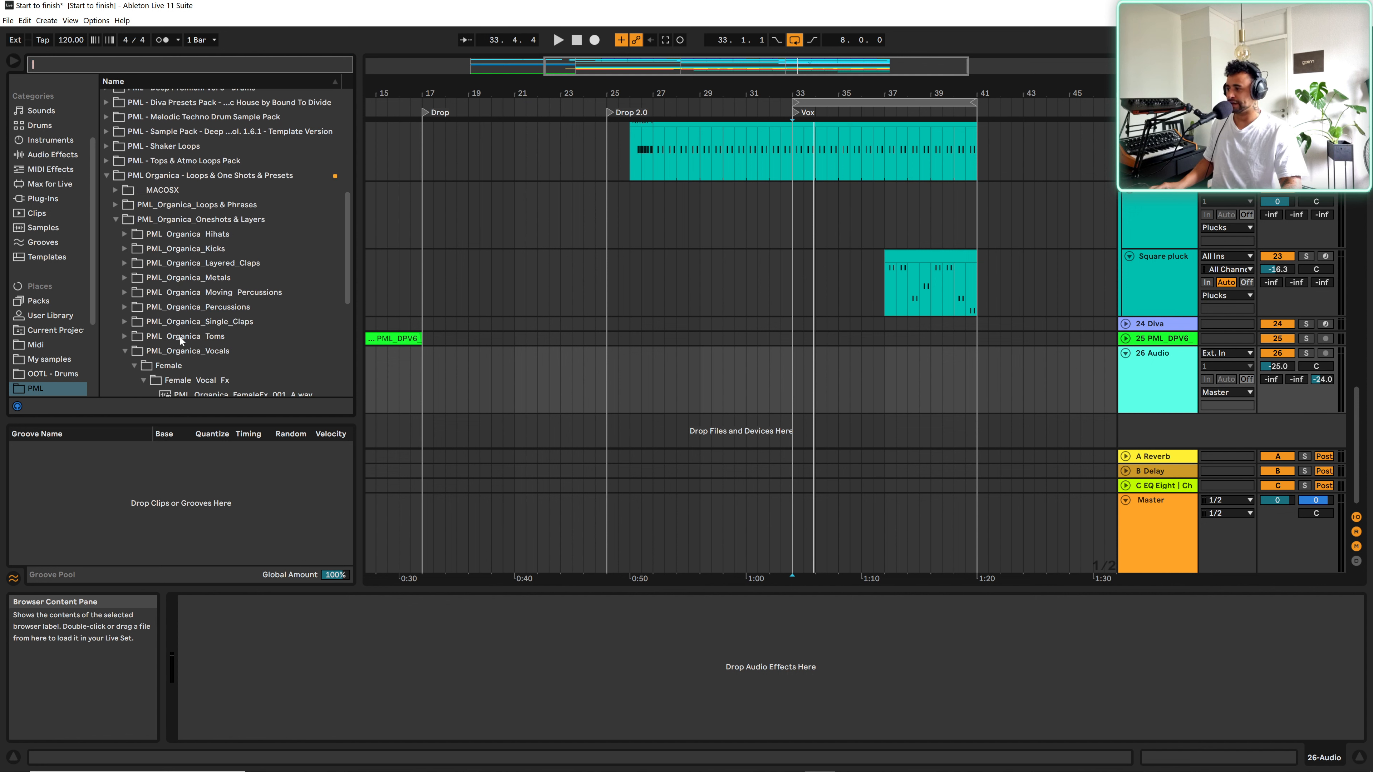
pyautogui.scroll(-3, 129, 350)
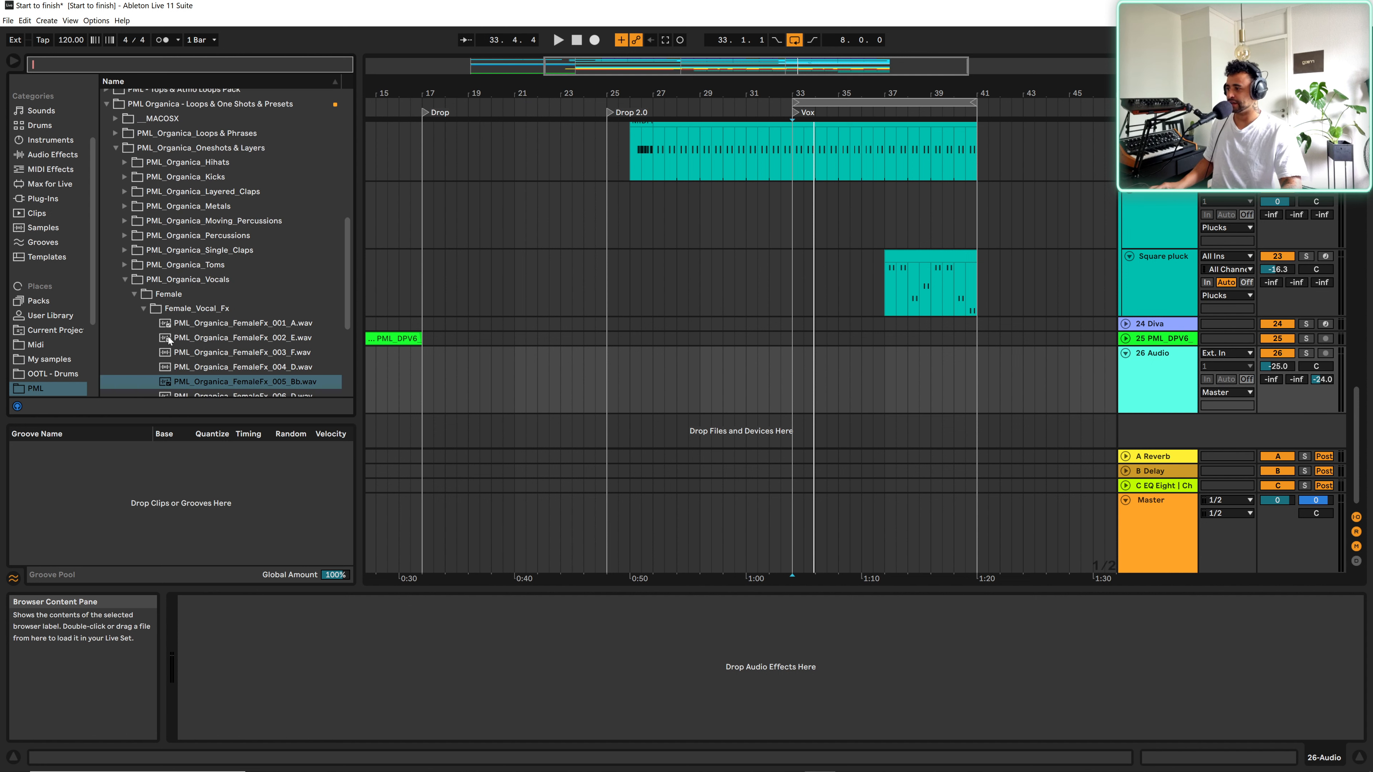
# - Preview several Female_Vocal_Fx samples, including 003_F, 007_F, 008_G, 009_G, 010_C and 005_Bb
pyautogui.click(250, 369)
pyautogui.click(247, 354)
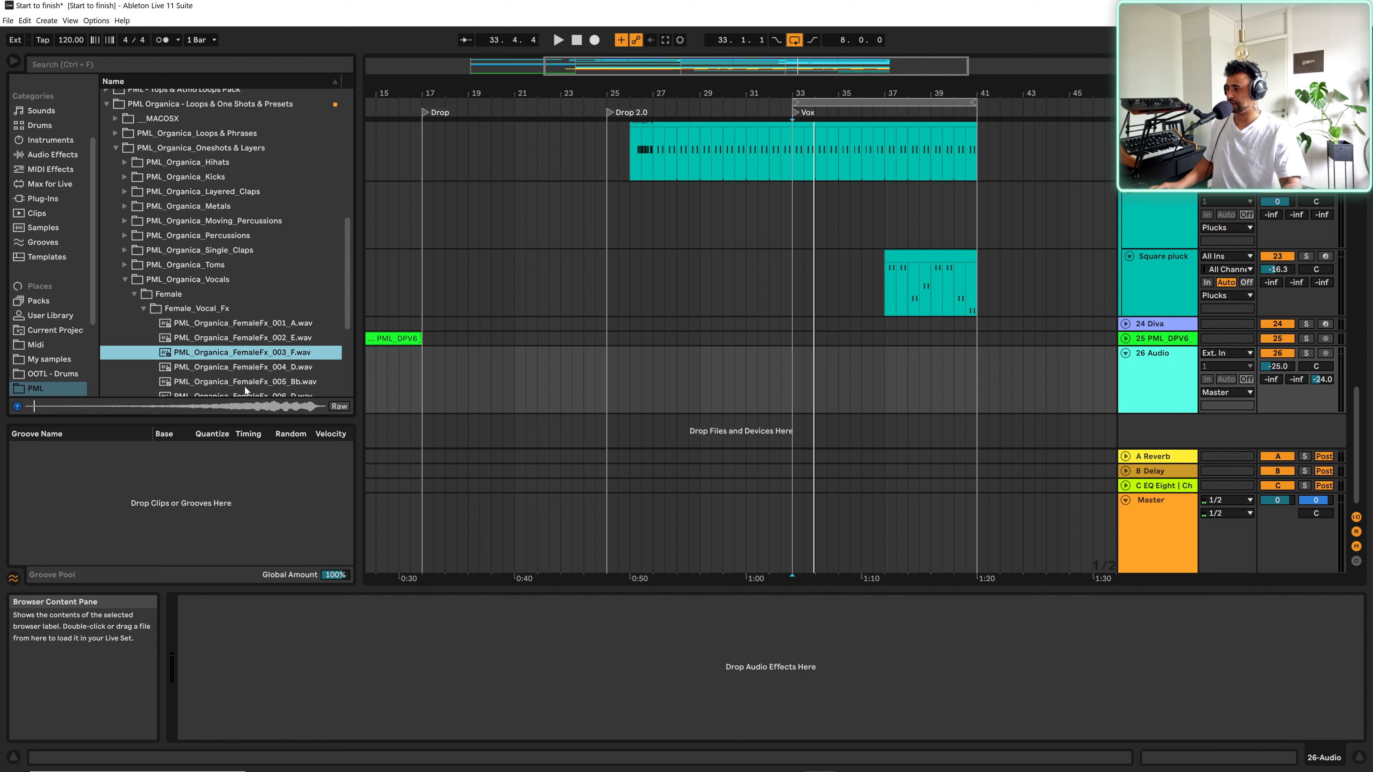
pyautogui.scroll(-4, 244, 379)
pyautogui.click(249, 303)
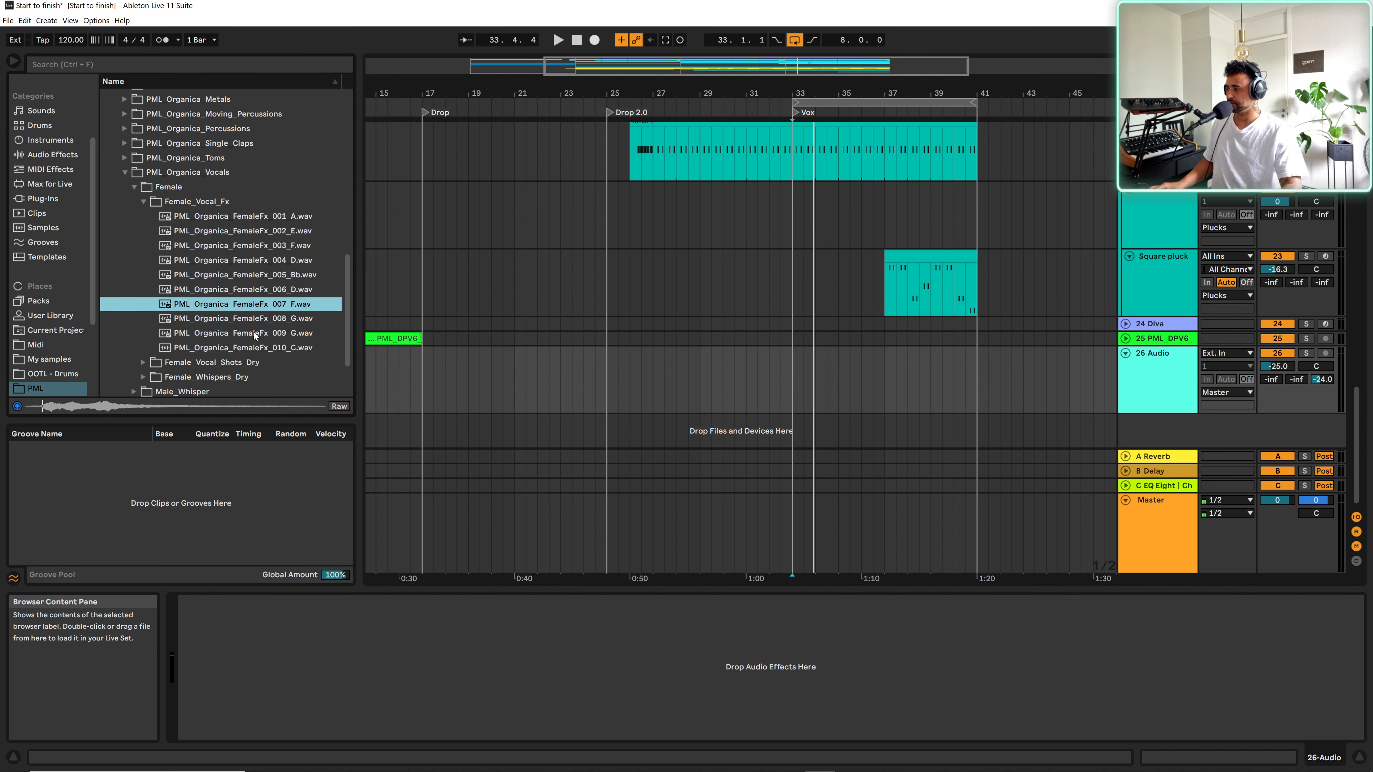
pyautogui.click(246, 319)
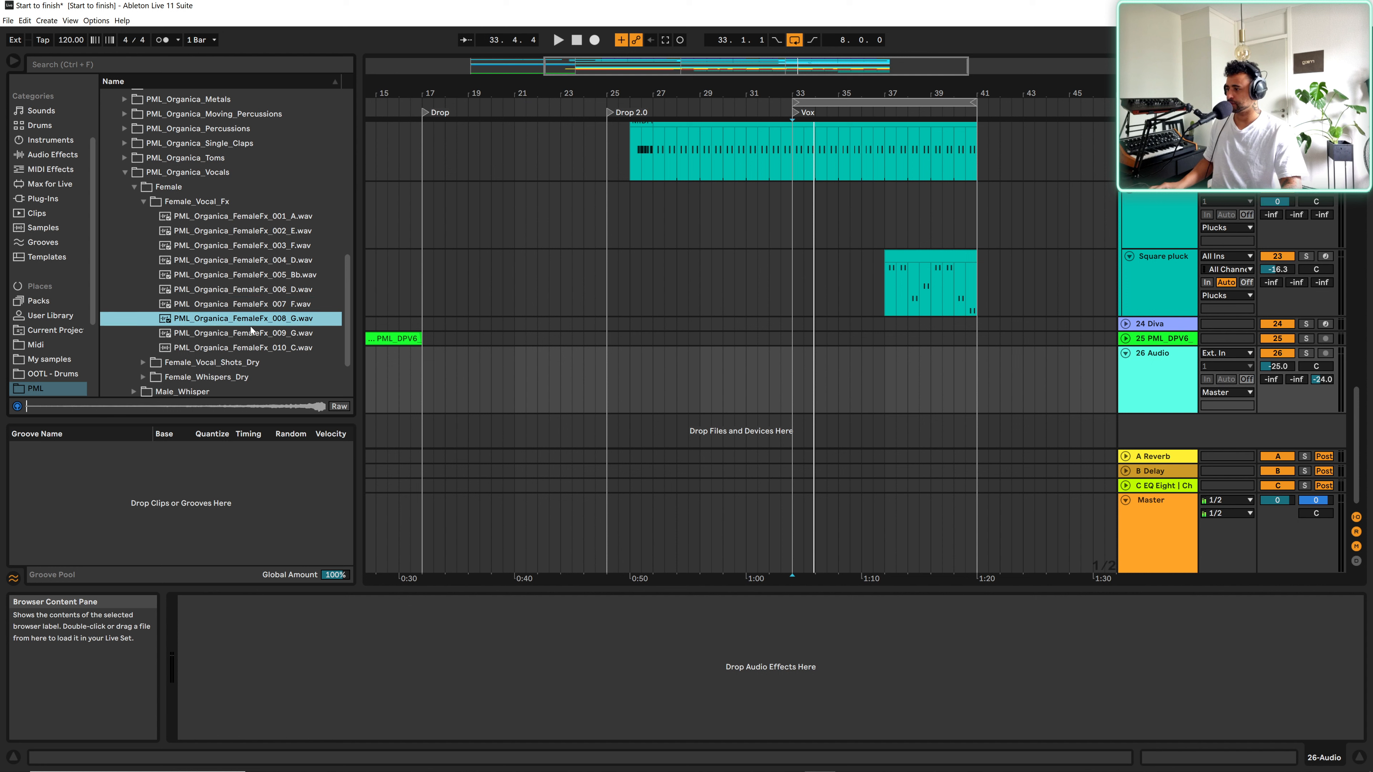
pyautogui.click(823, 388)
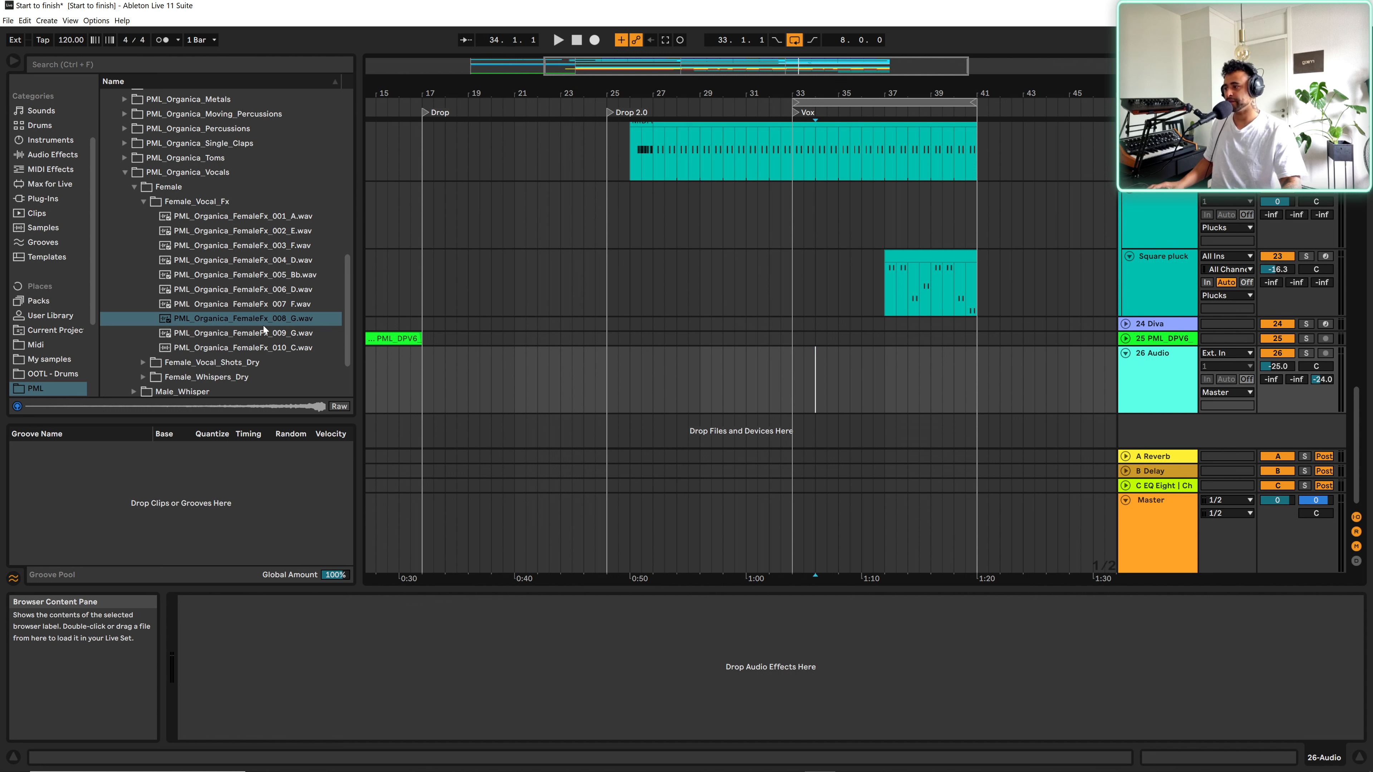
pyautogui.click(279, 337)
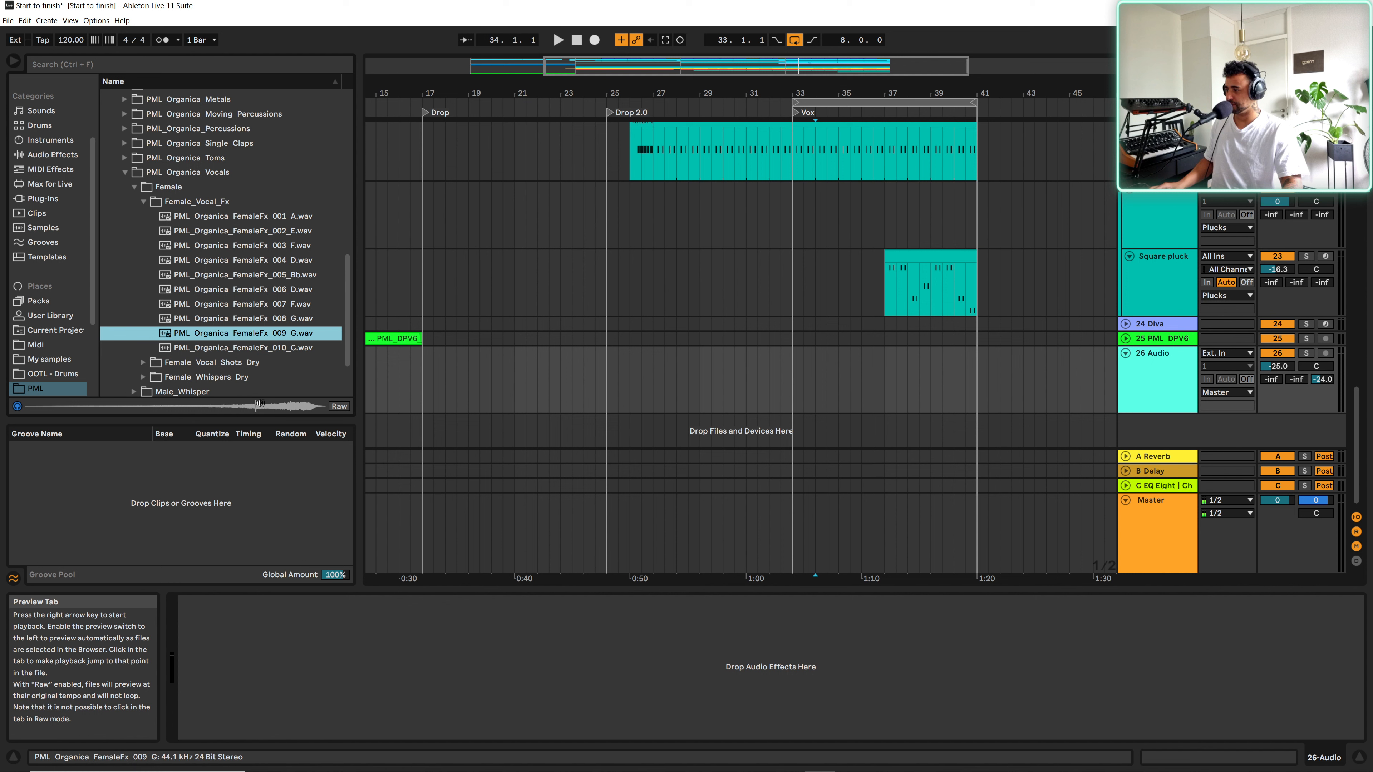
pyautogui.click(261, 350)
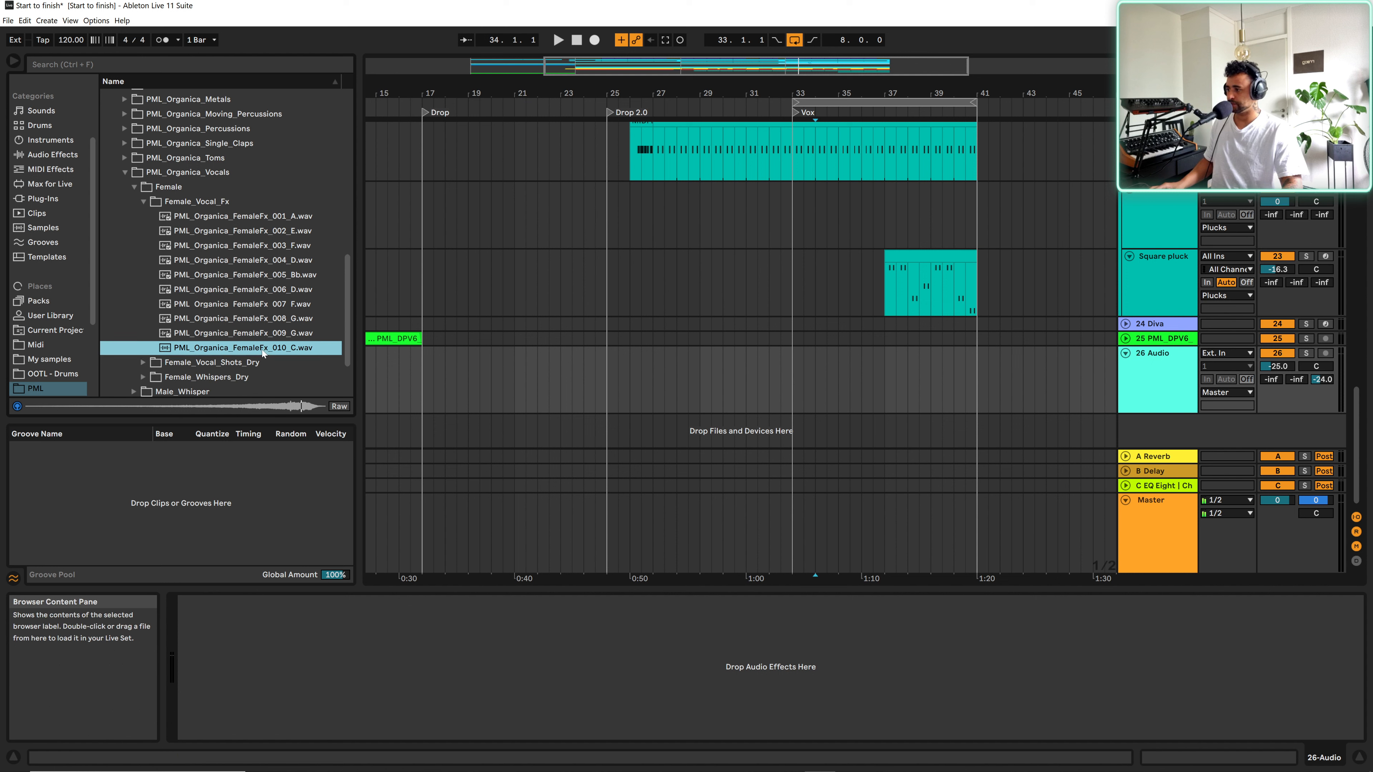
pyautogui.click(255, 309)
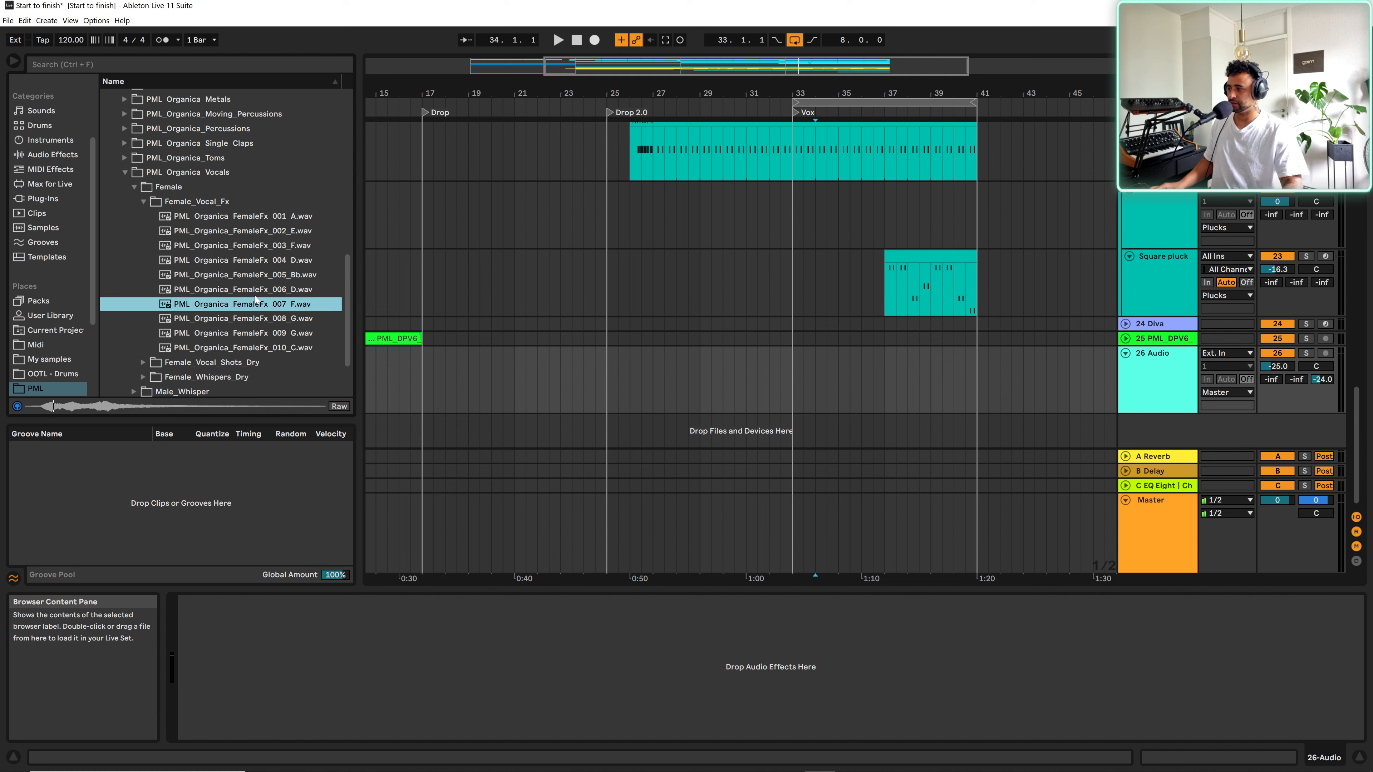
pyautogui.click(258, 277)
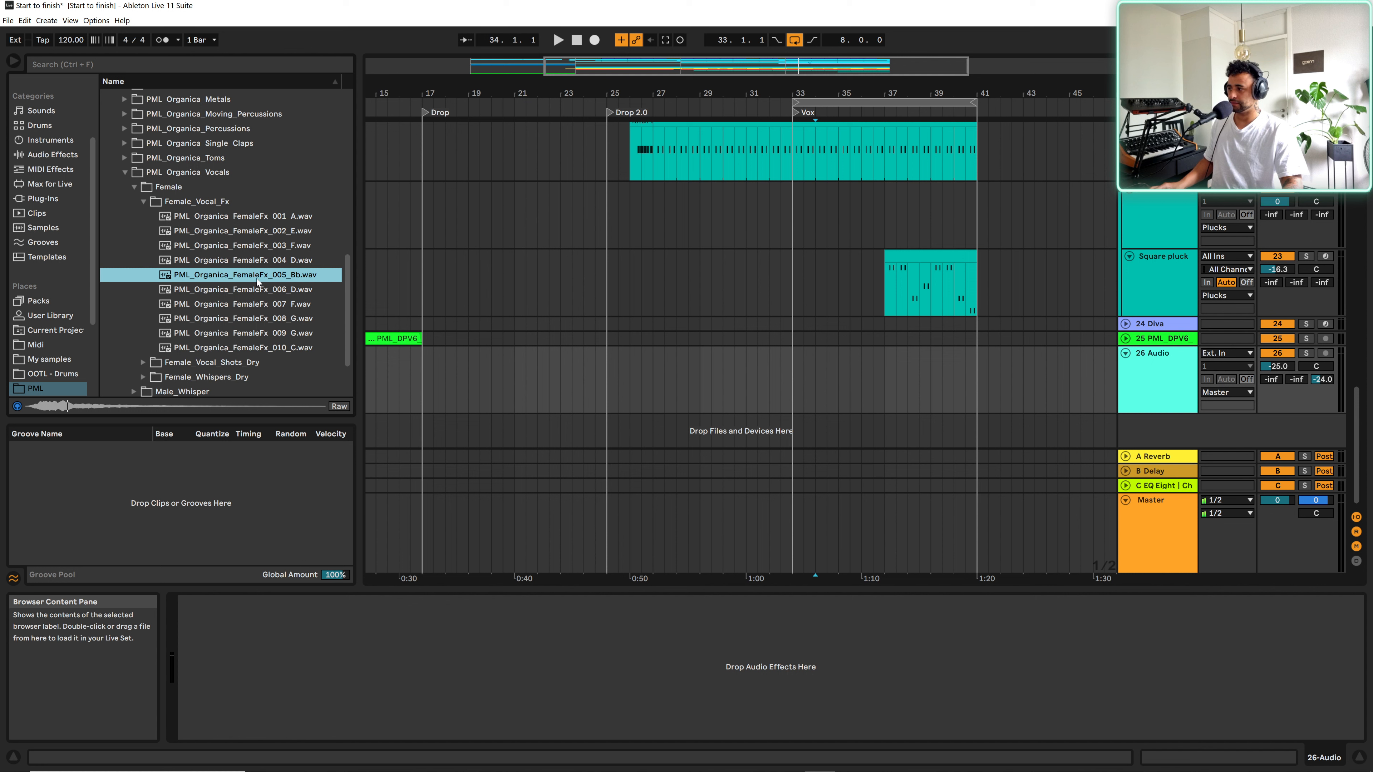
# - Place PML_Organica_FemaleFx_005_Bb.wav on audio track 26 at 32.3.1 and reset the track's third send to -inf
pyautogui.moveTo(254, 277); pyautogui.dragTo(785, 372)
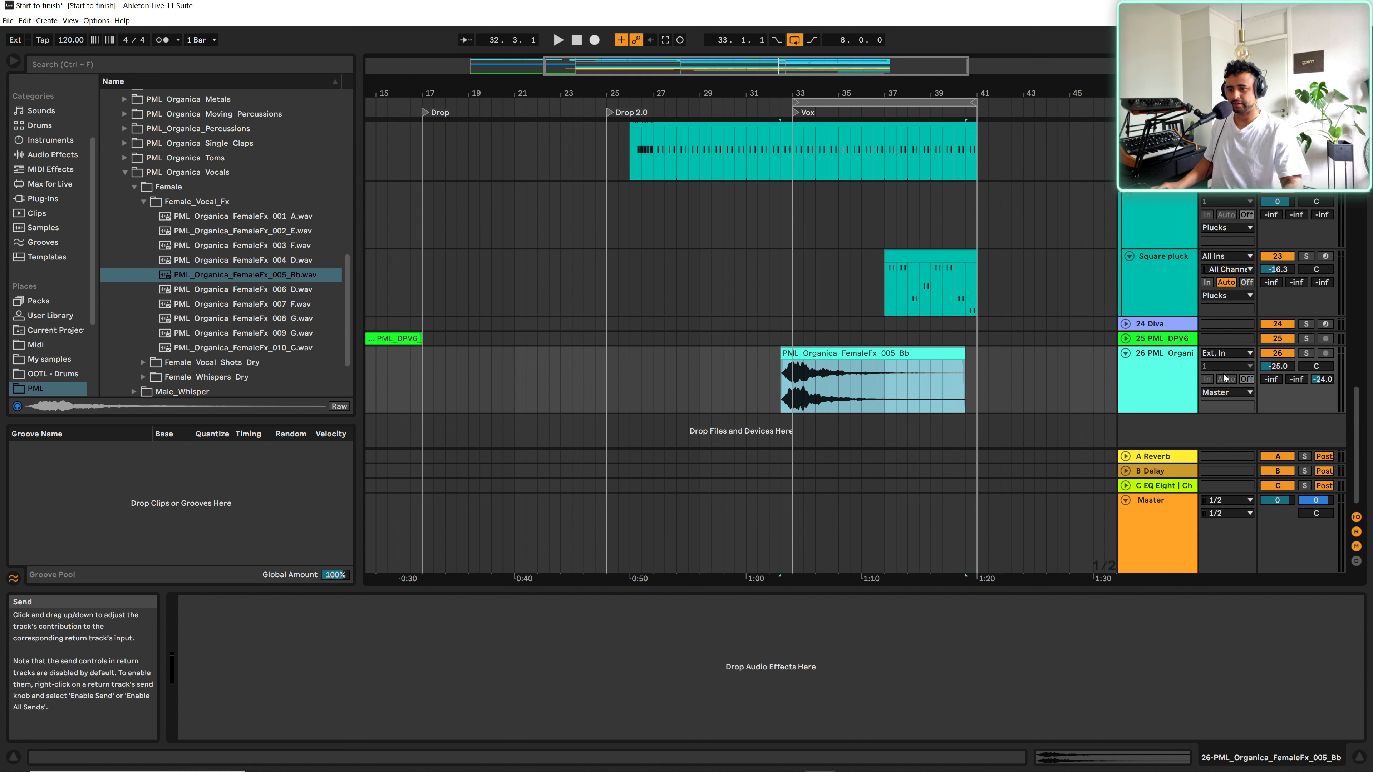
pyautogui.click(1155, 387)
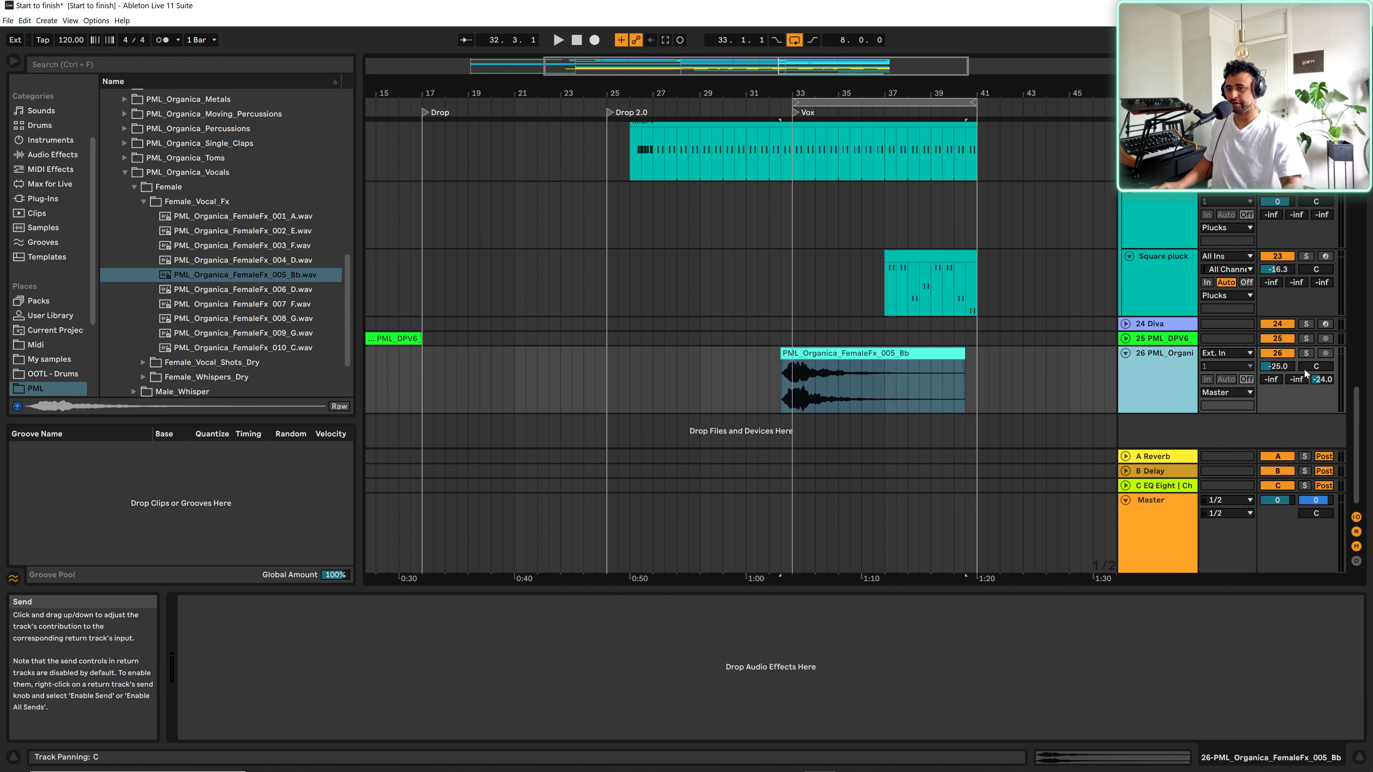
pyautogui.click(1319, 380)
pyautogui.press('Delete')
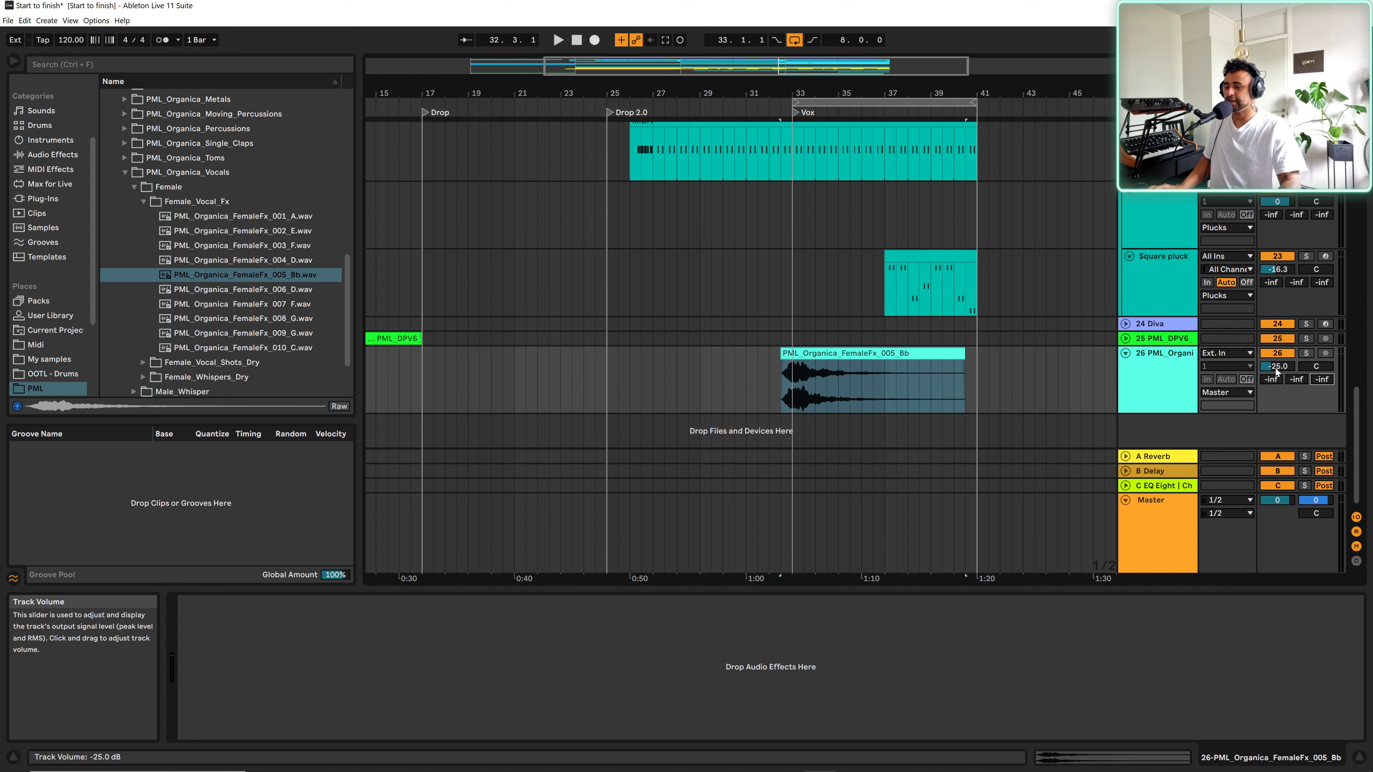
# - Play the arrangement from the start of the FemaleFx_005_Bb vocal clip at 32.3.1
pyautogui.click(876, 352)
pyautogui.press('space')
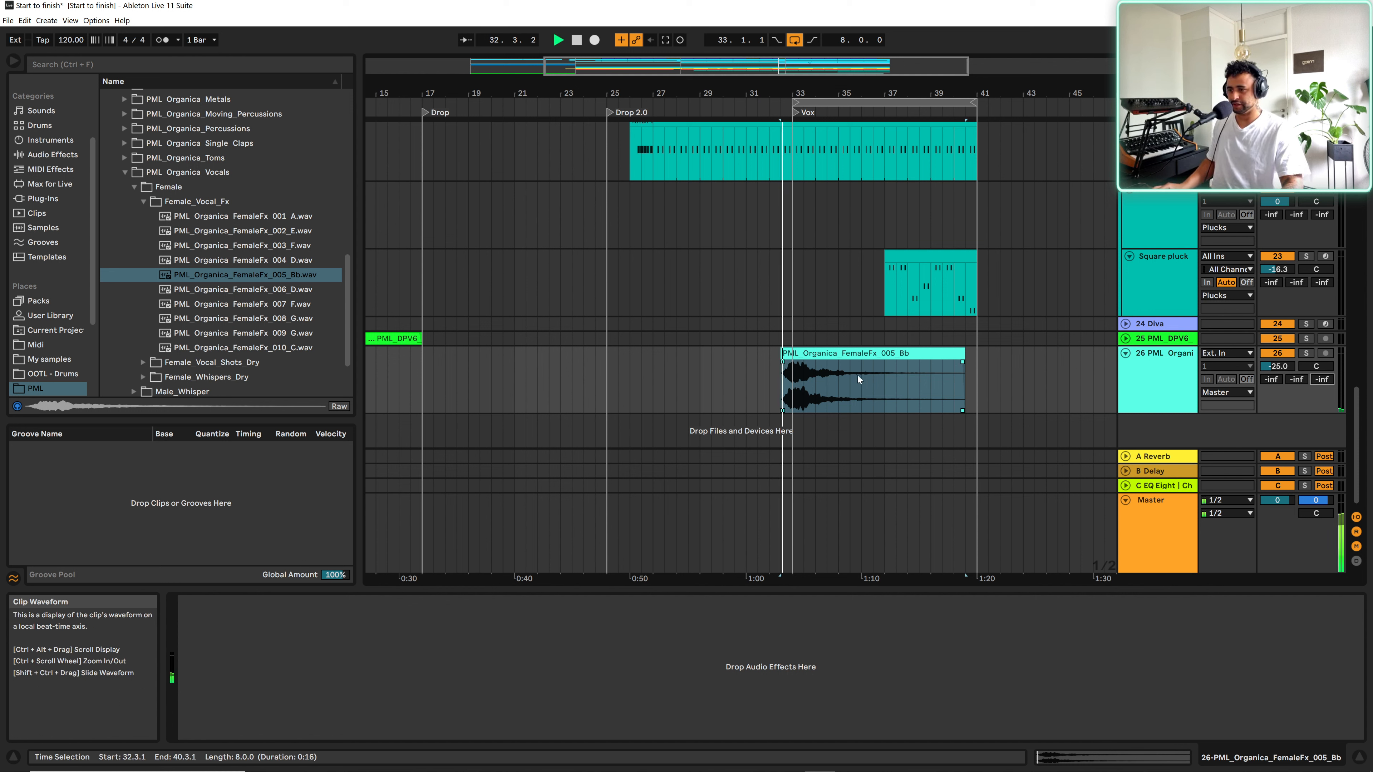
pyautogui.press('space')
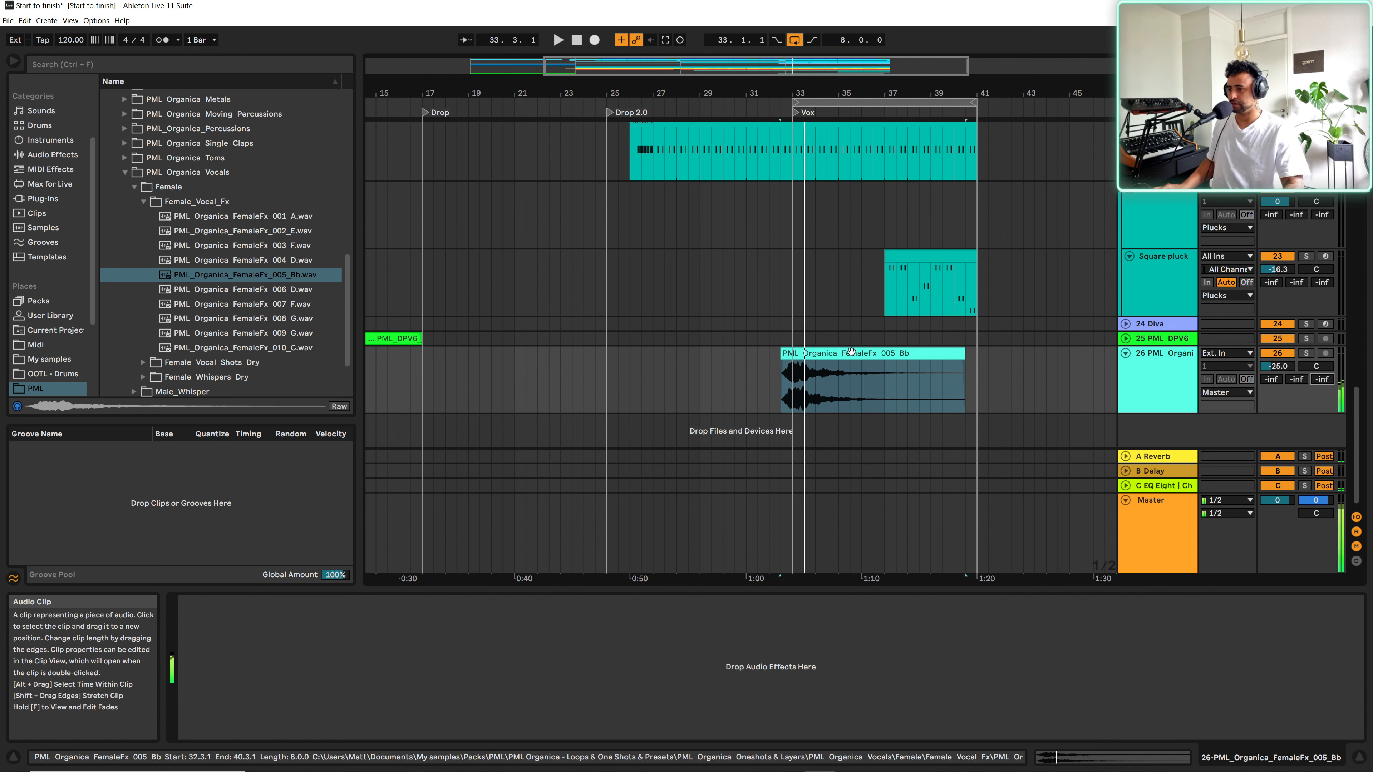
# - Set the FemaleFx_005_Bb clip's warp mode to Complex and its pitch to +1 semitone
pyautogui.doubleClick(834, 352)
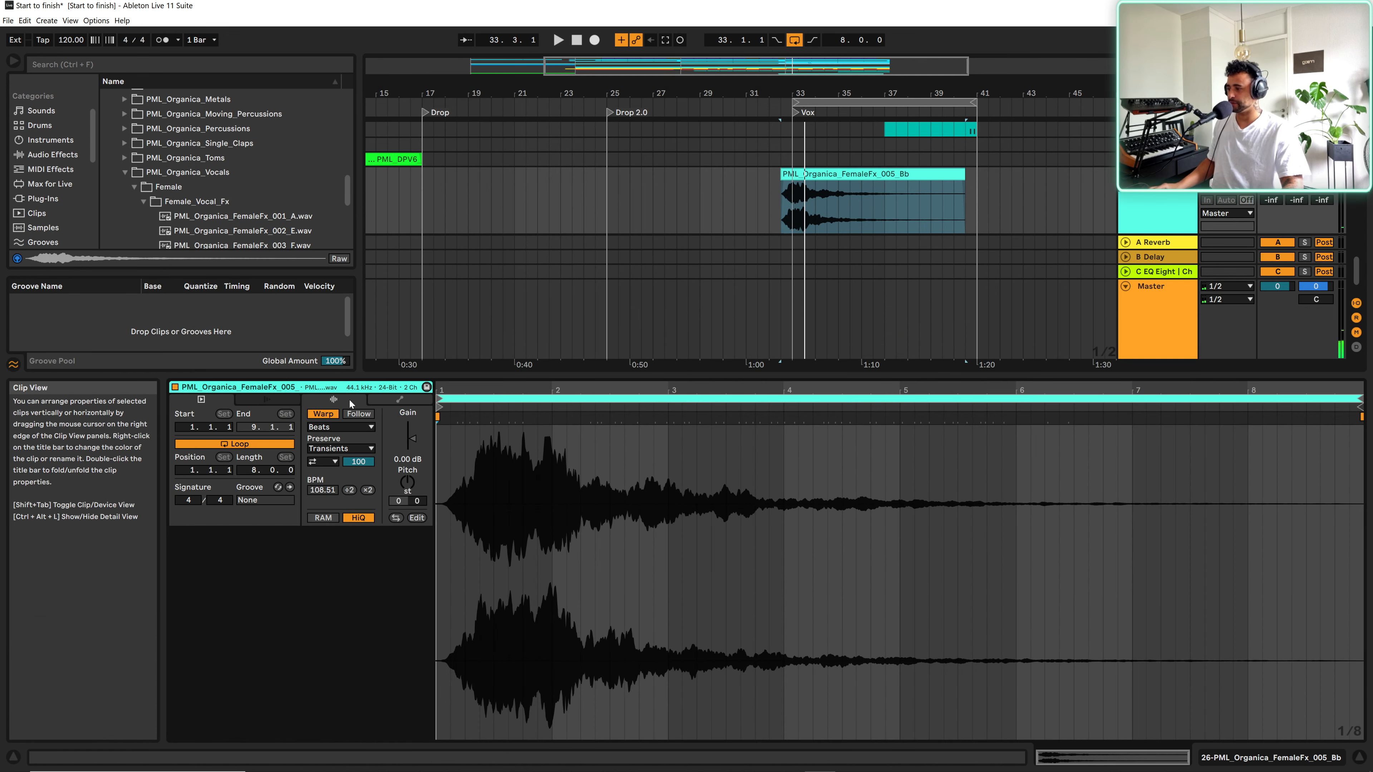
pyautogui.click(334, 427)
pyautogui.click(318, 489)
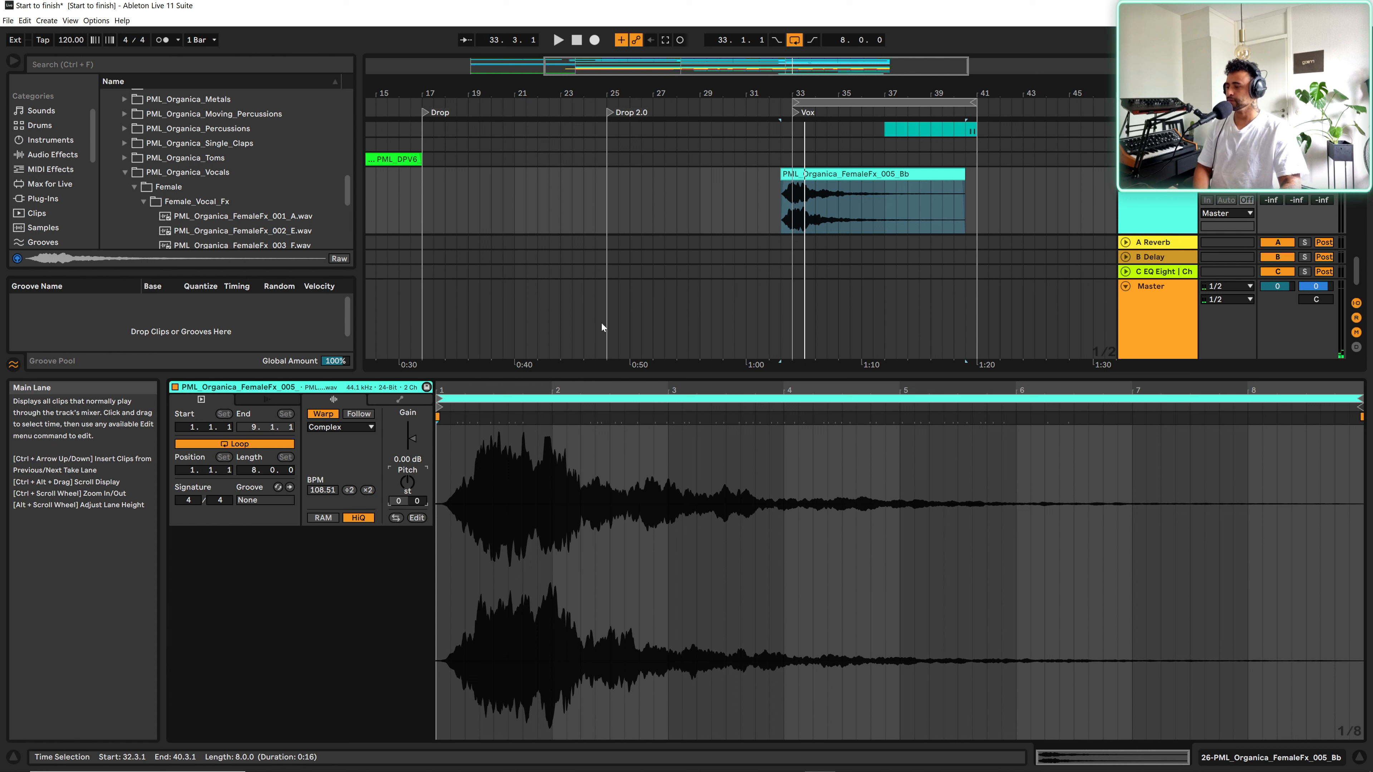
pyautogui.moveTo(1357, 767)
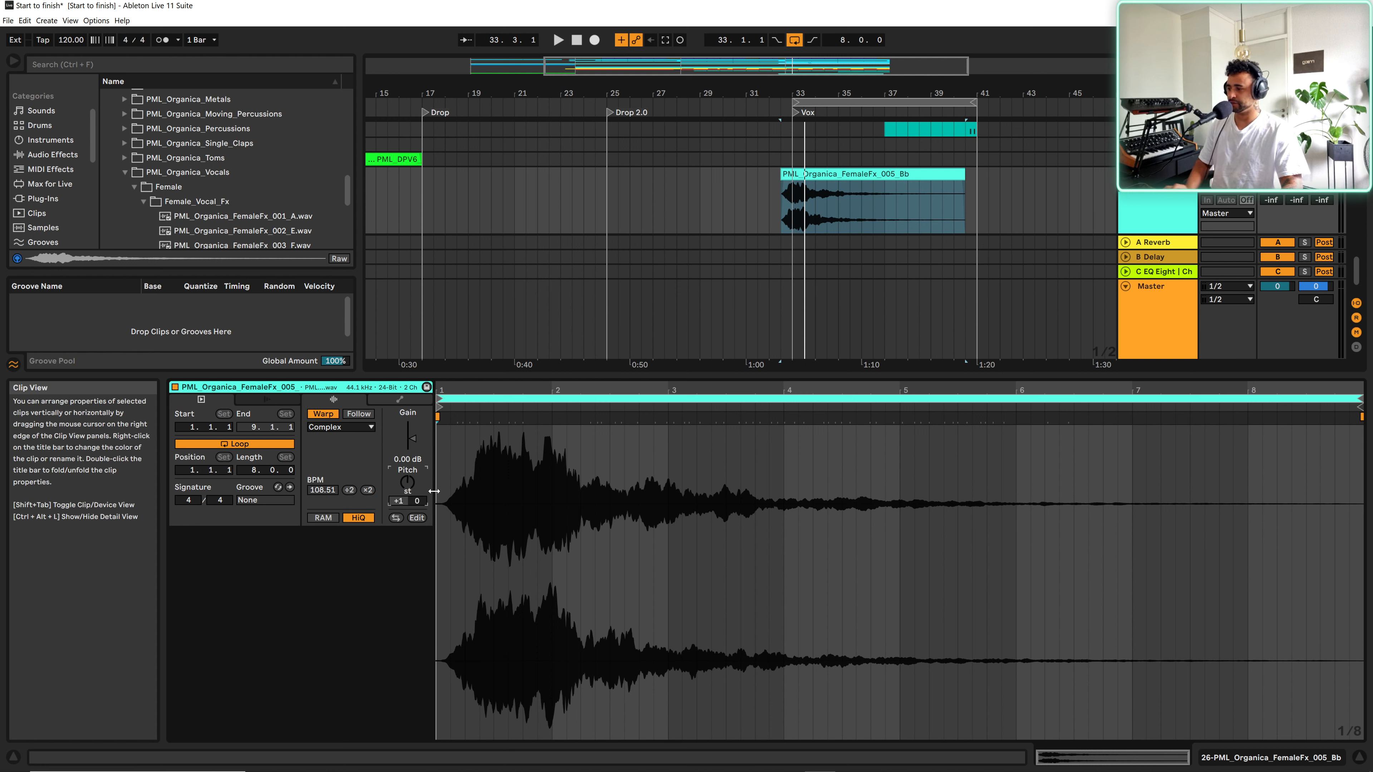
# - Play the FemaleFx_005_Bb vocal in the arrangement and lower track 26's volume to -27.3 dB
pyautogui.click(475, 458)
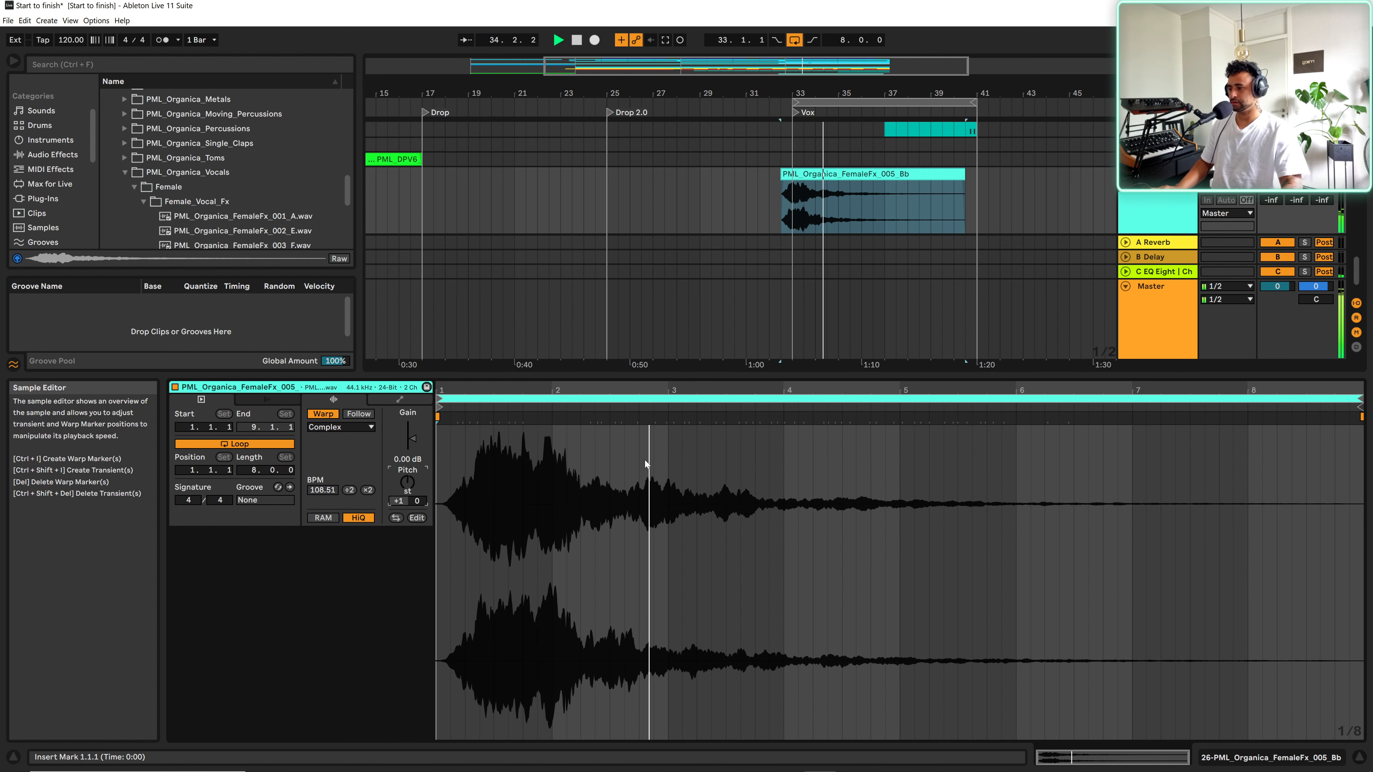
pyautogui.click(1359, 758)
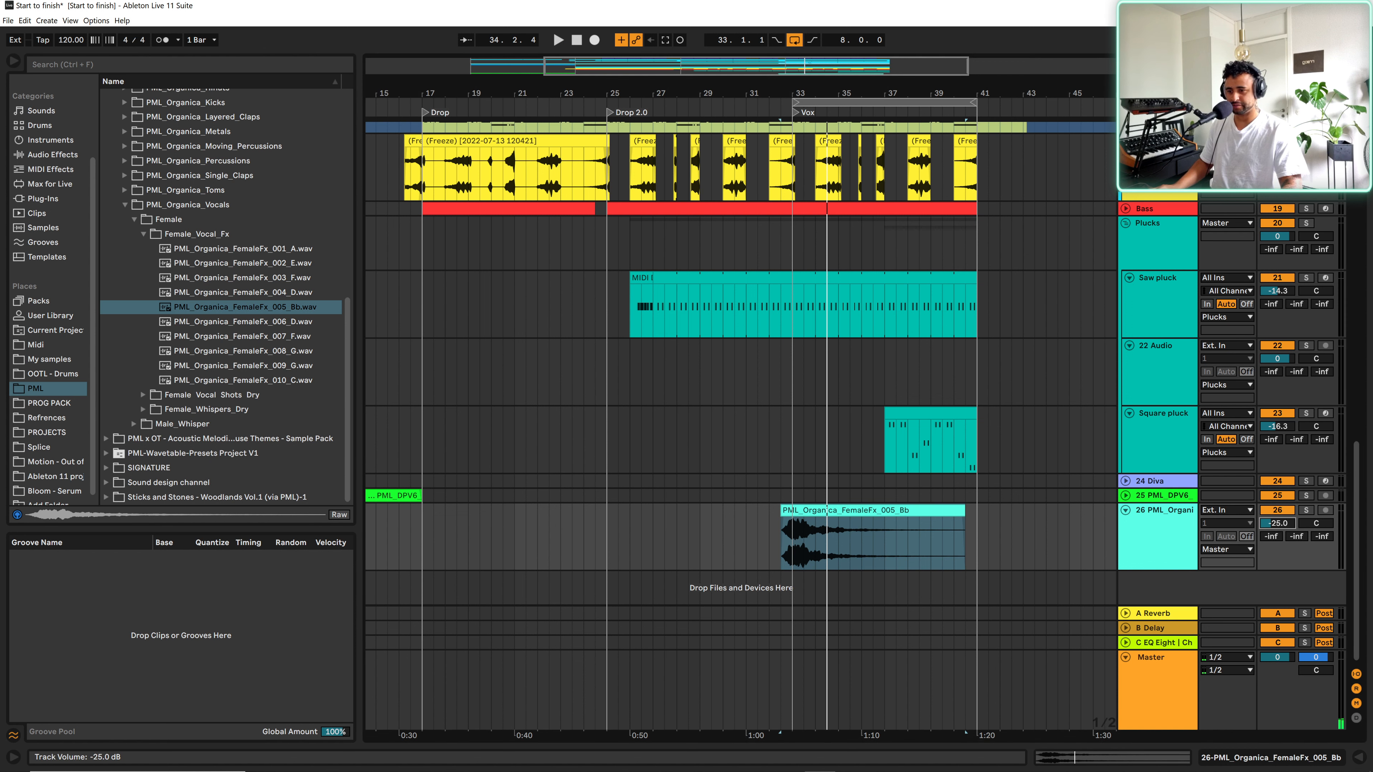
pyautogui.press('space')
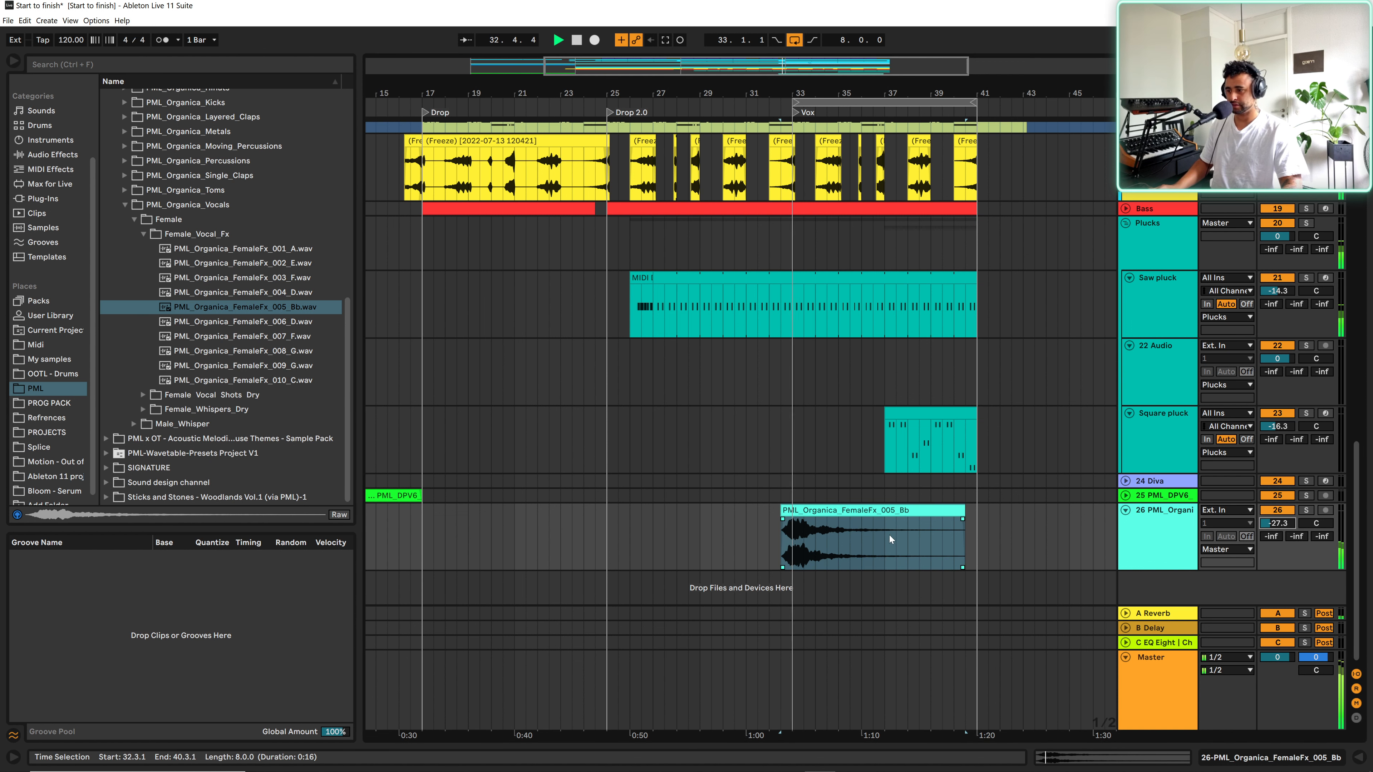
# - Replay the opening of the FemaleFx_005_Bb clip from 32.3.1 to check its attack against the Vox marker
pyautogui.moveTo(793, 94); pyautogui.dragTo(811, 251)
pyautogui.press('space')
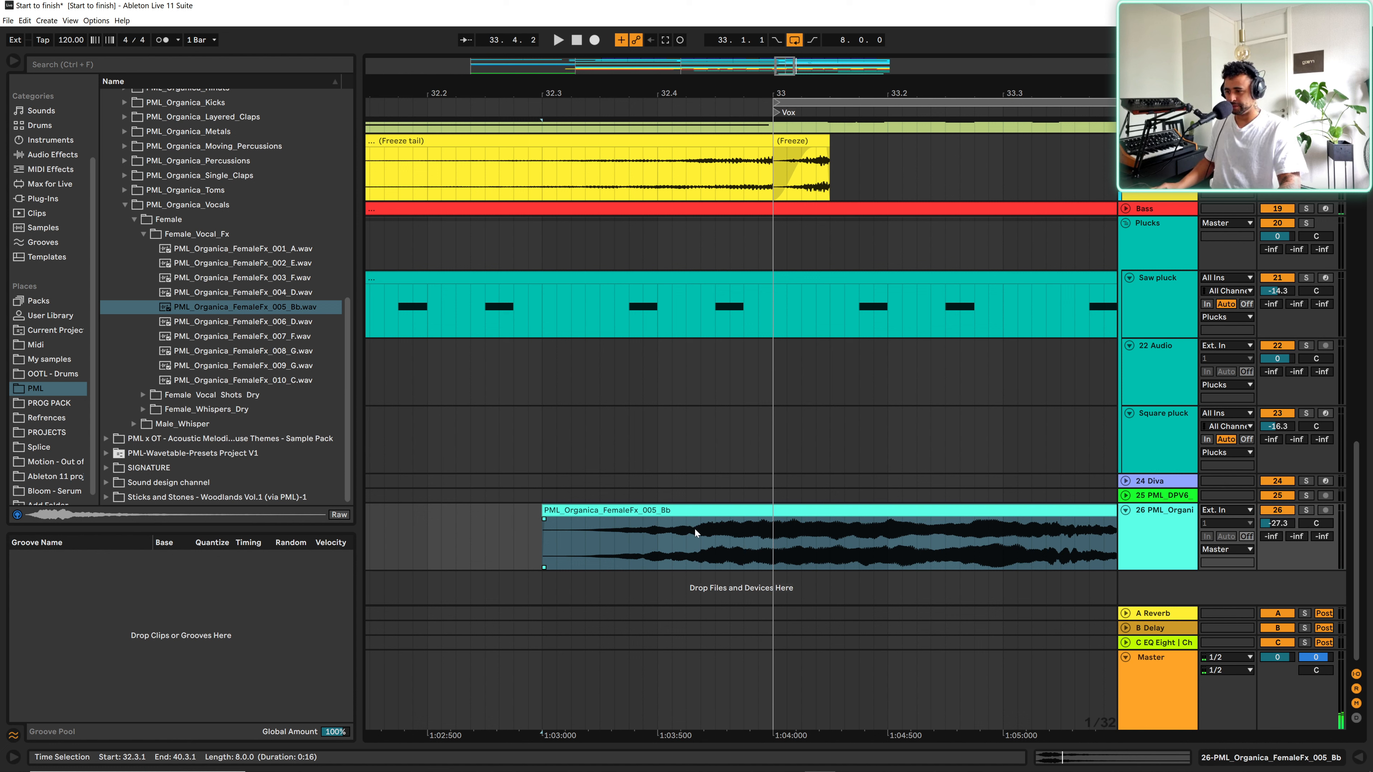
pyautogui.press('space')
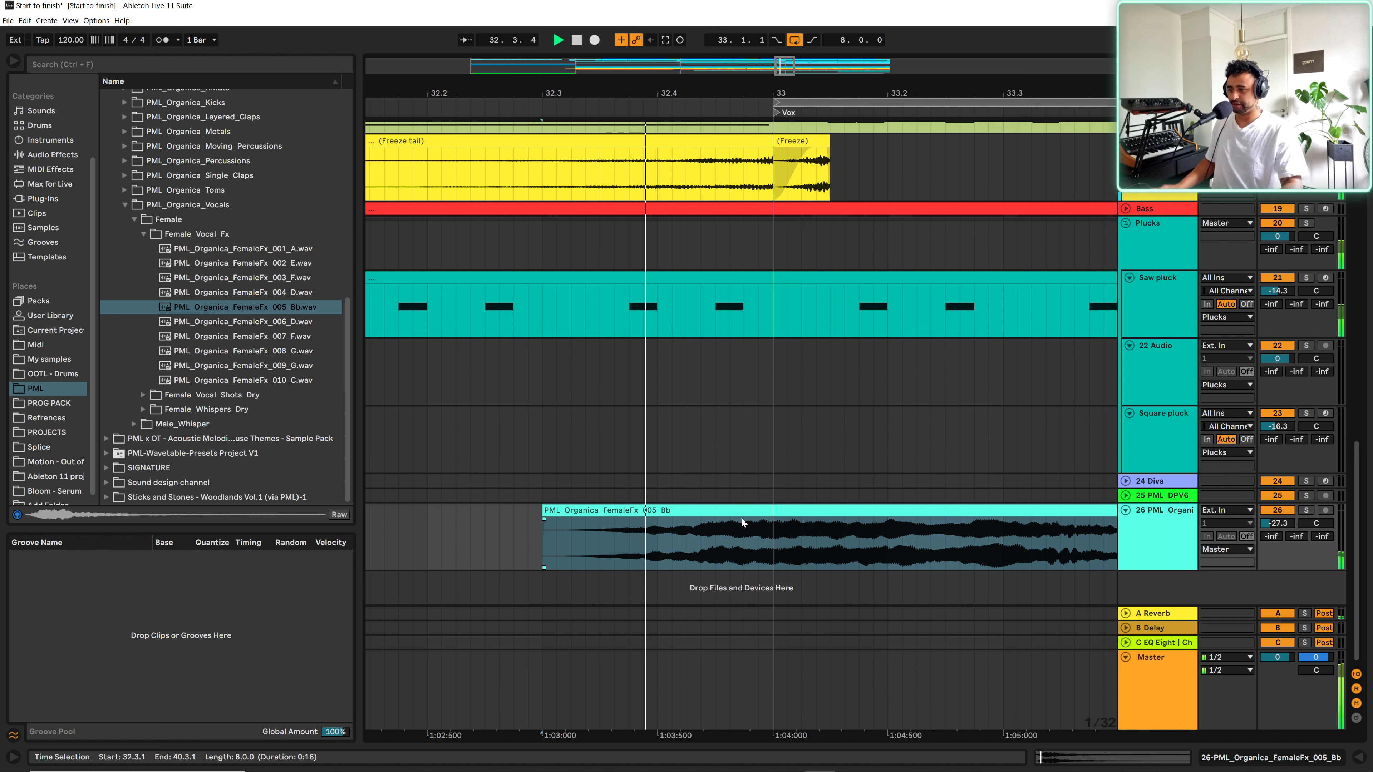
pyautogui.press('space')
pyautogui.press('space')
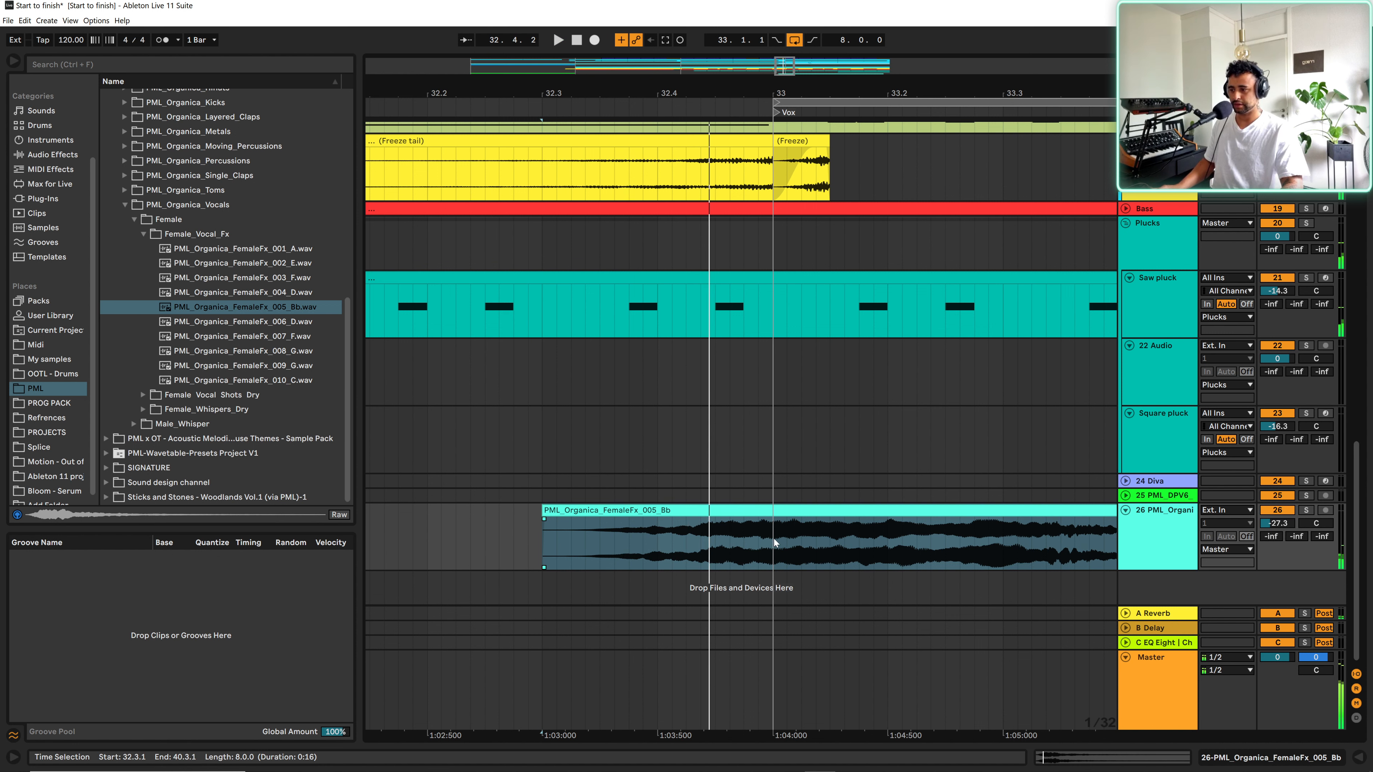
# - Cut the section from 32.3.1 to 33.3.1 off the vocal clip and move the remainder to start at 33.1.1
pyautogui.click(775, 539)
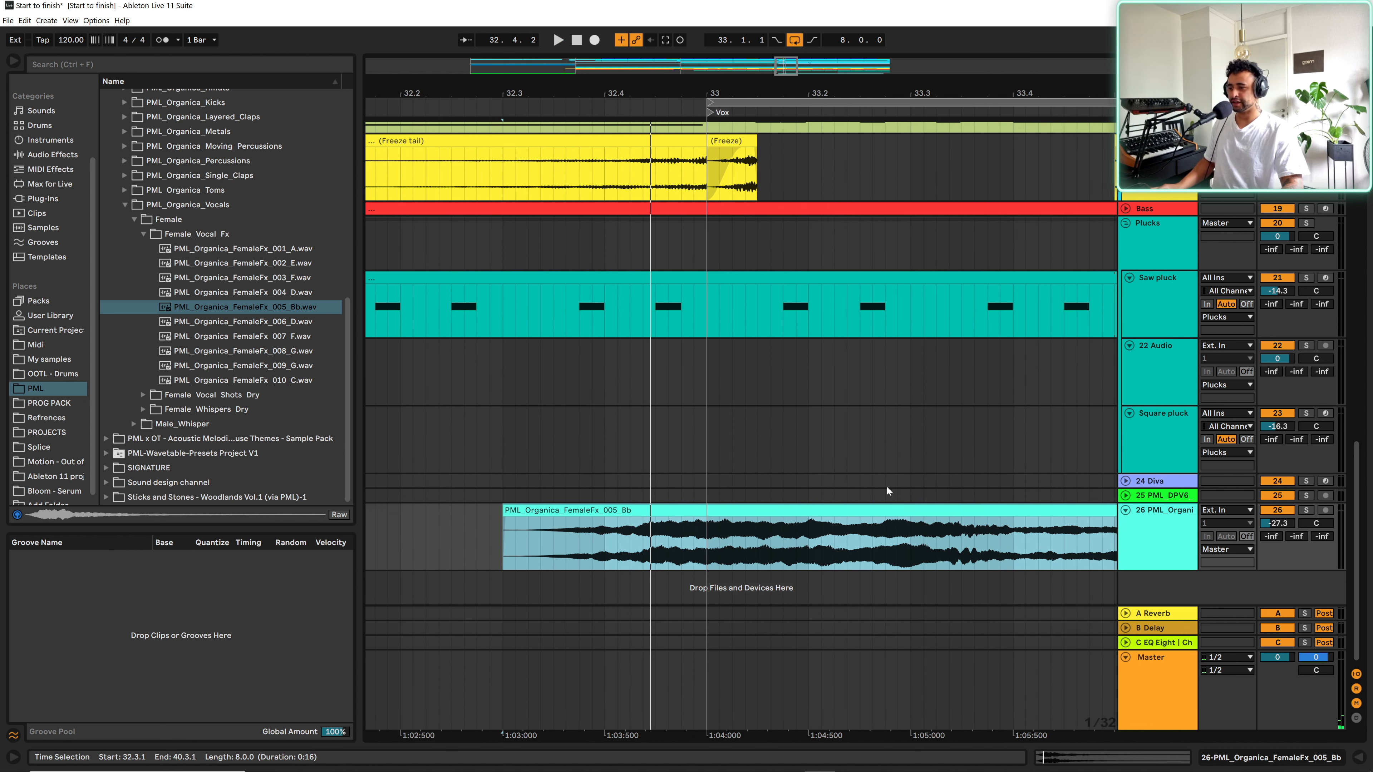
pyautogui.click(911, 551)
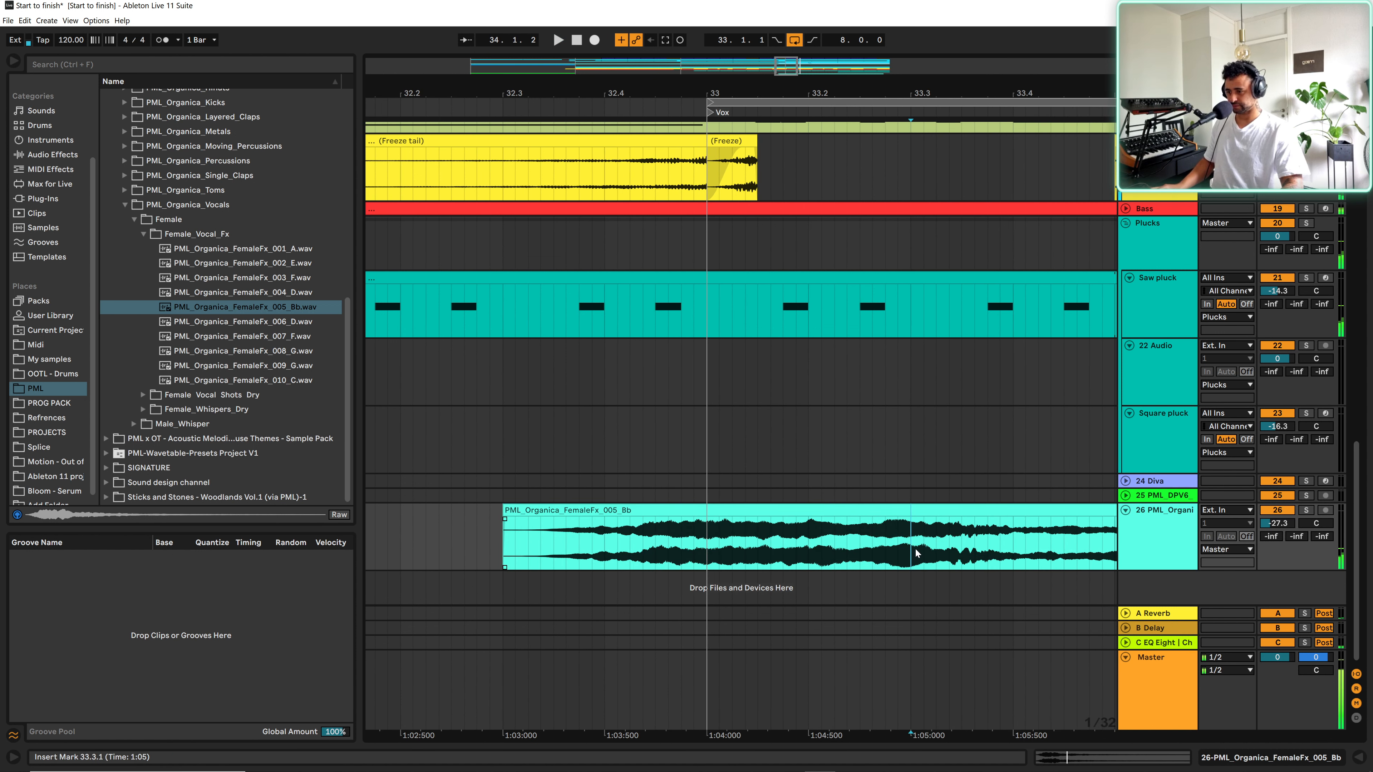
pyautogui.moveTo(911, 551); pyautogui.dragTo(514, 549)
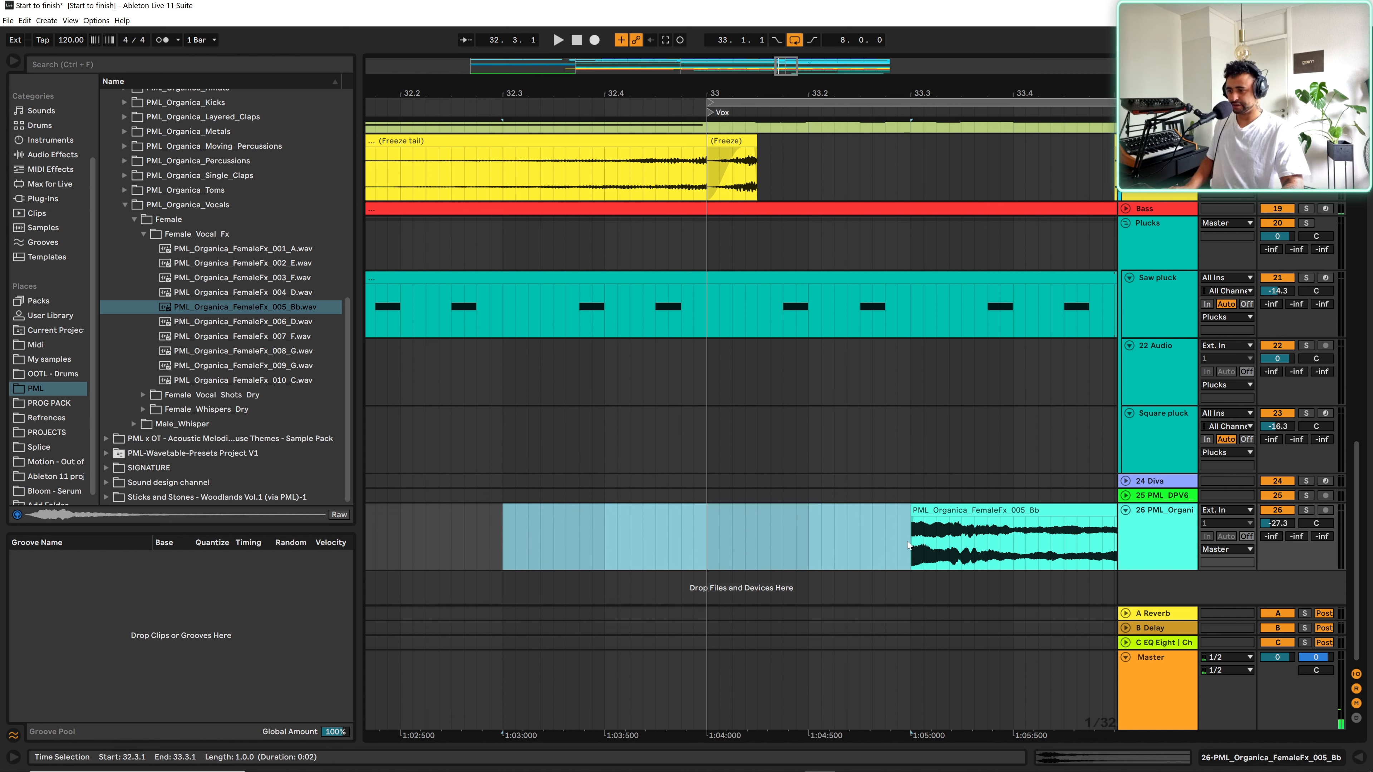
pyautogui.moveTo(940, 509); pyautogui.dragTo(757, 523)
# - Play the transition into the Vox section from 32.4.3 to hear the repositioned vocal
pyautogui.click(663, 537)
pyautogui.press('space')
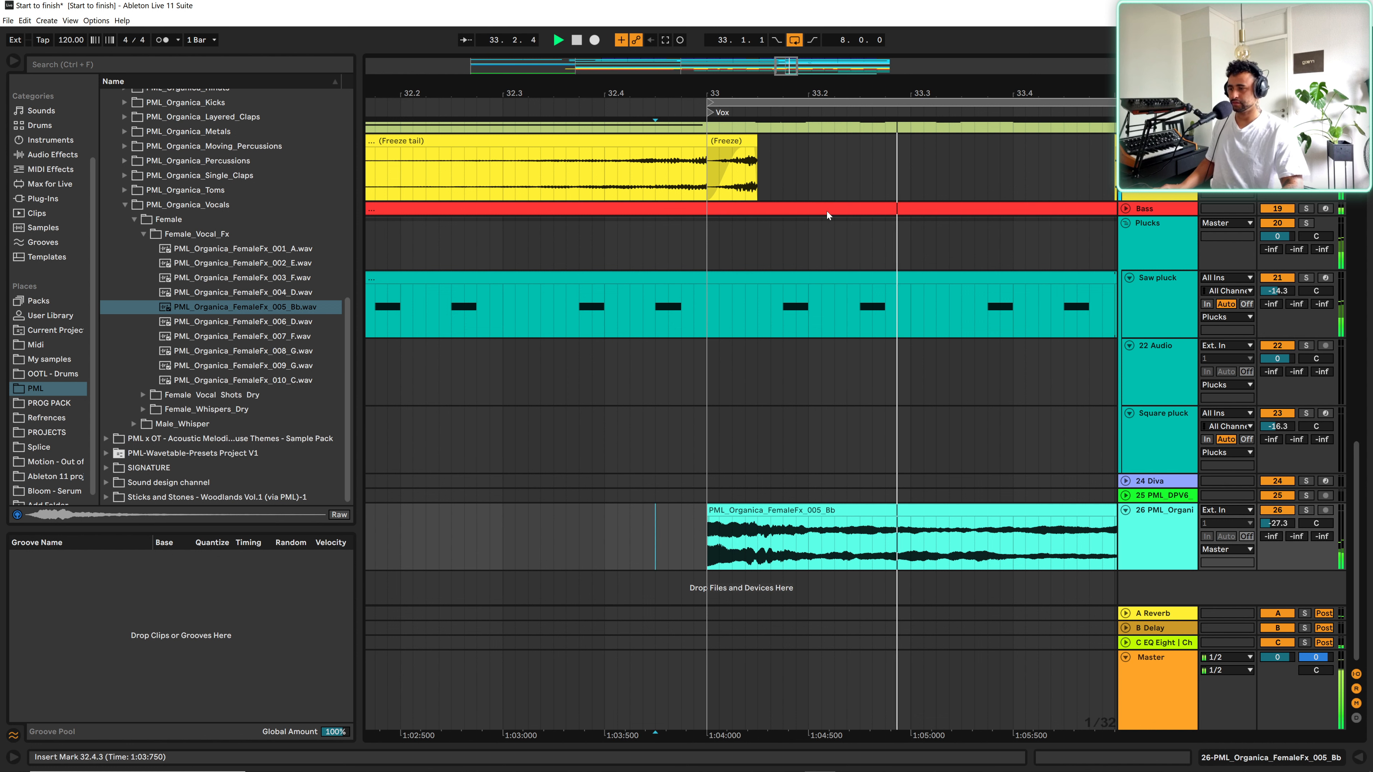
pyautogui.moveTo(870, 92); pyautogui.dragTo(843, 22)
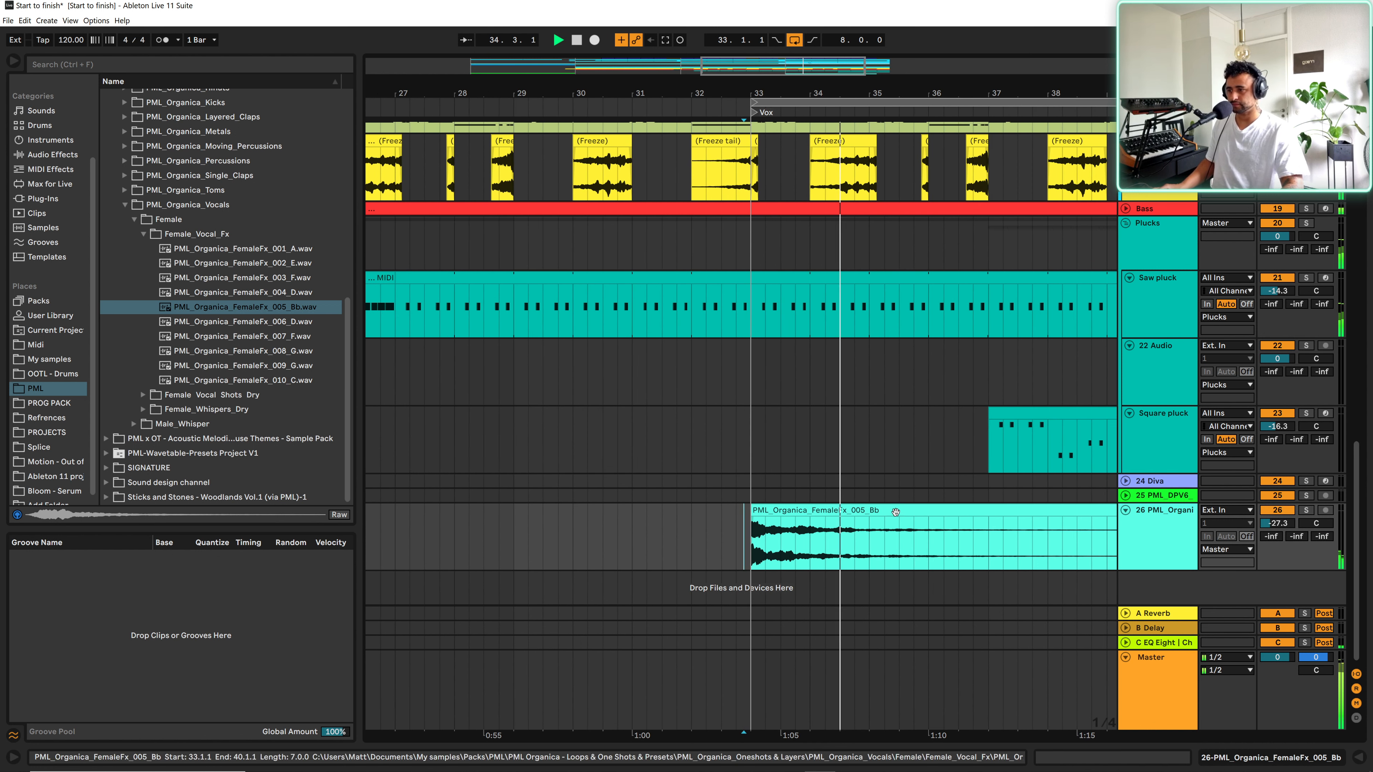
pyautogui.press('space')
pyautogui.press('space')
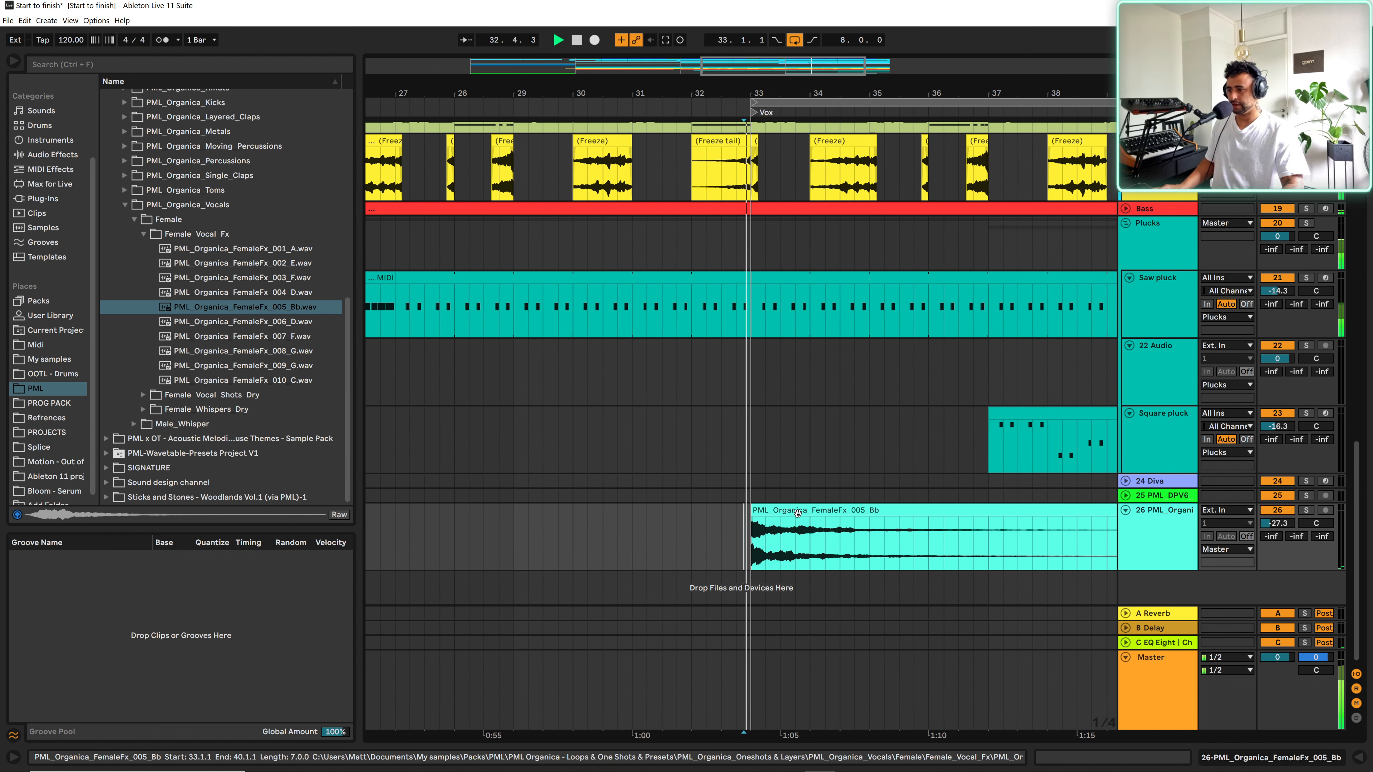
# - Set the FemaleFx_005_Bb clip's warp mode to Complex Pro and its pitch to +6 semitones, auditioning it from 33.1.1
pyautogui.click(1170, 534)
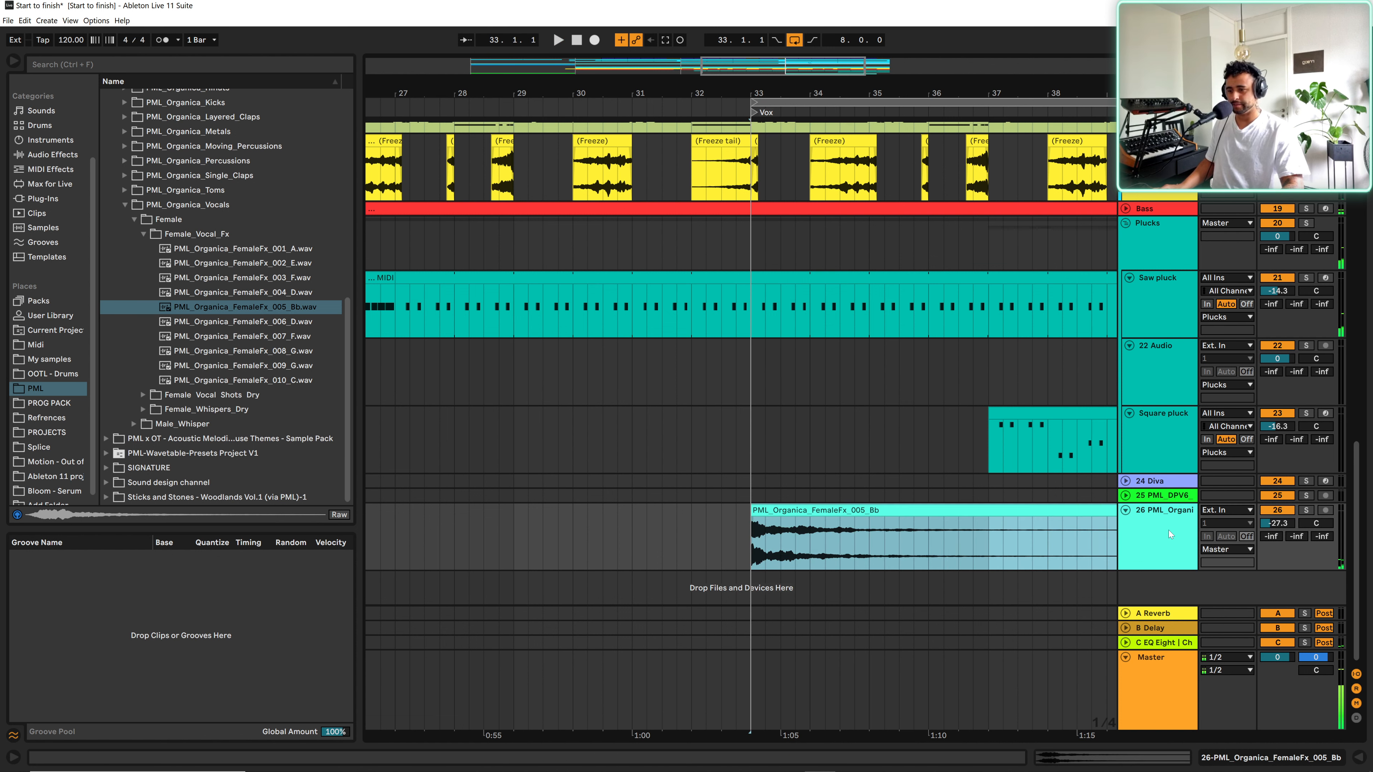
pyautogui.doubleClick(766, 511)
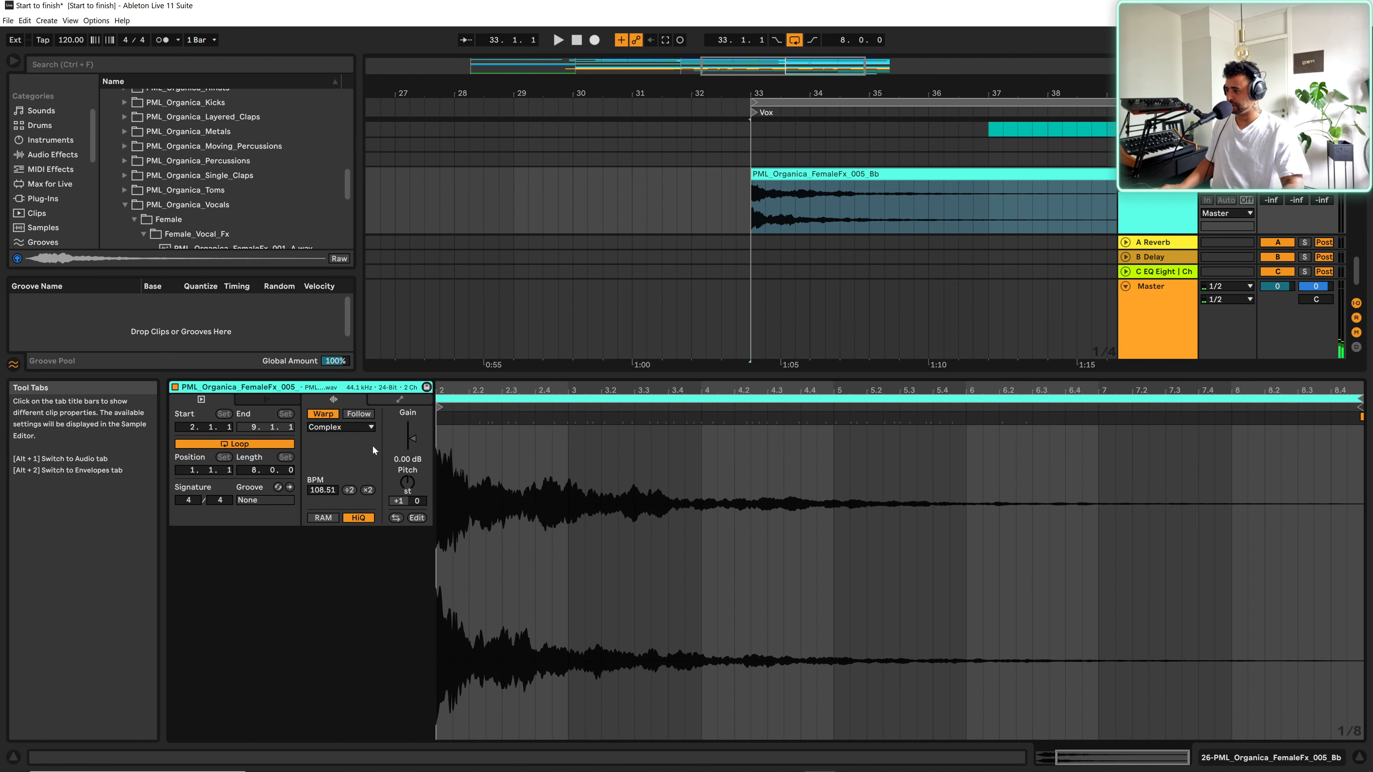
pyautogui.click(370, 426)
pyautogui.click(340, 487)
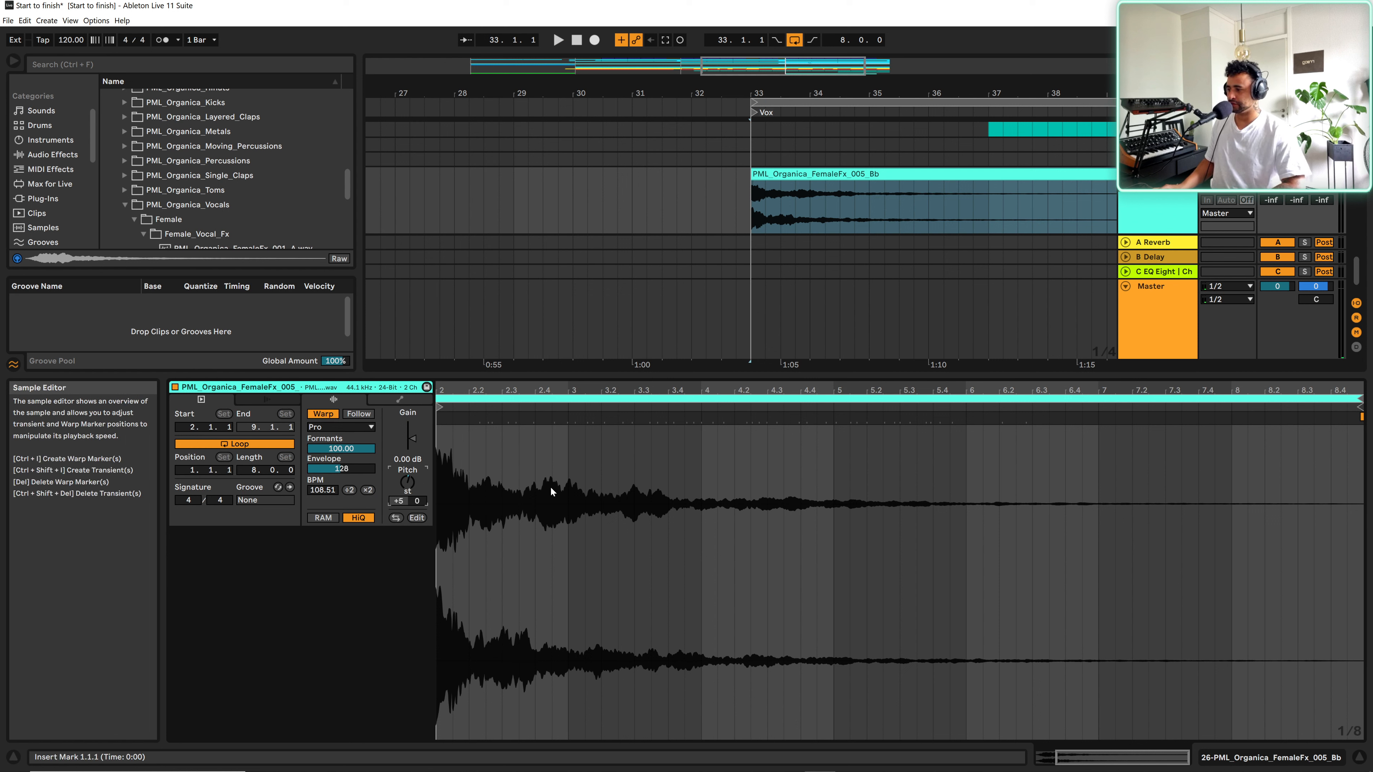
pyautogui.press('space')
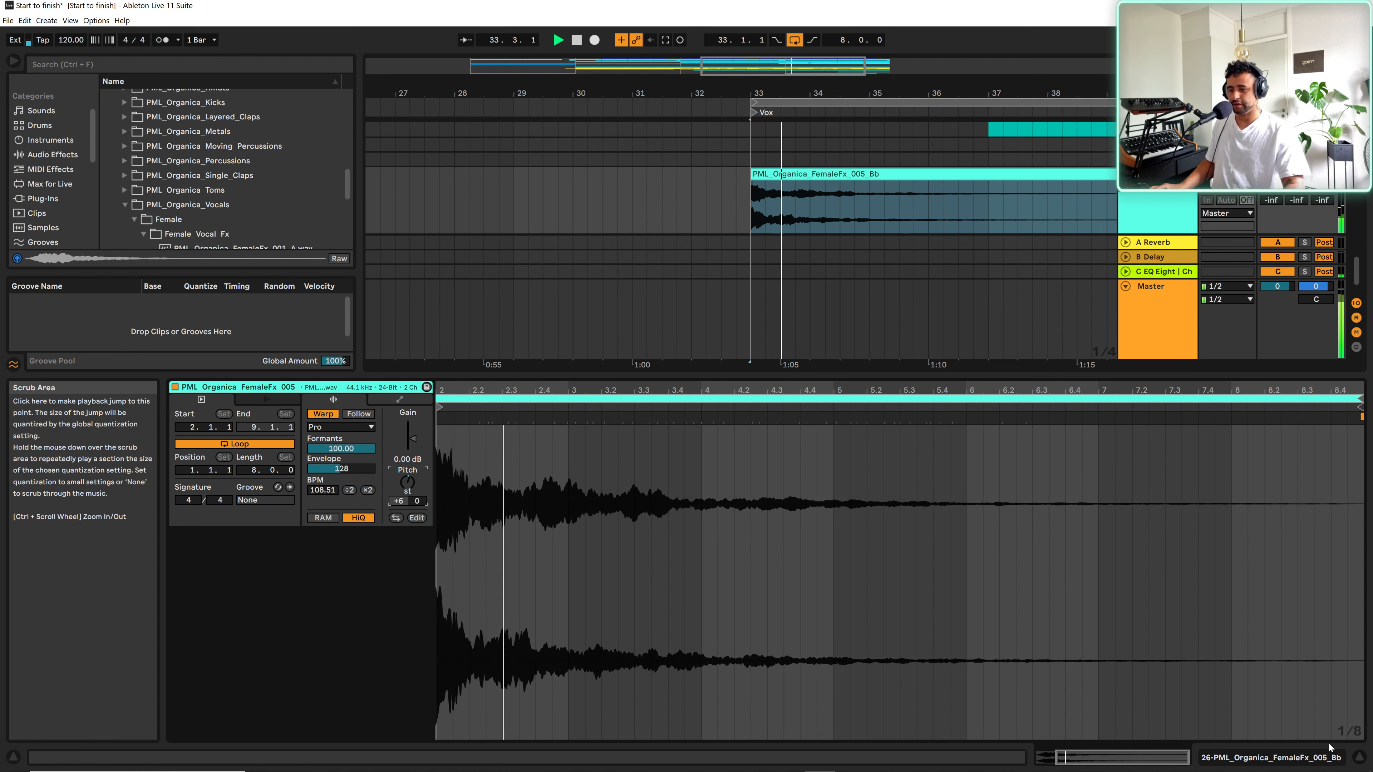
pyautogui.click(1357, 754)
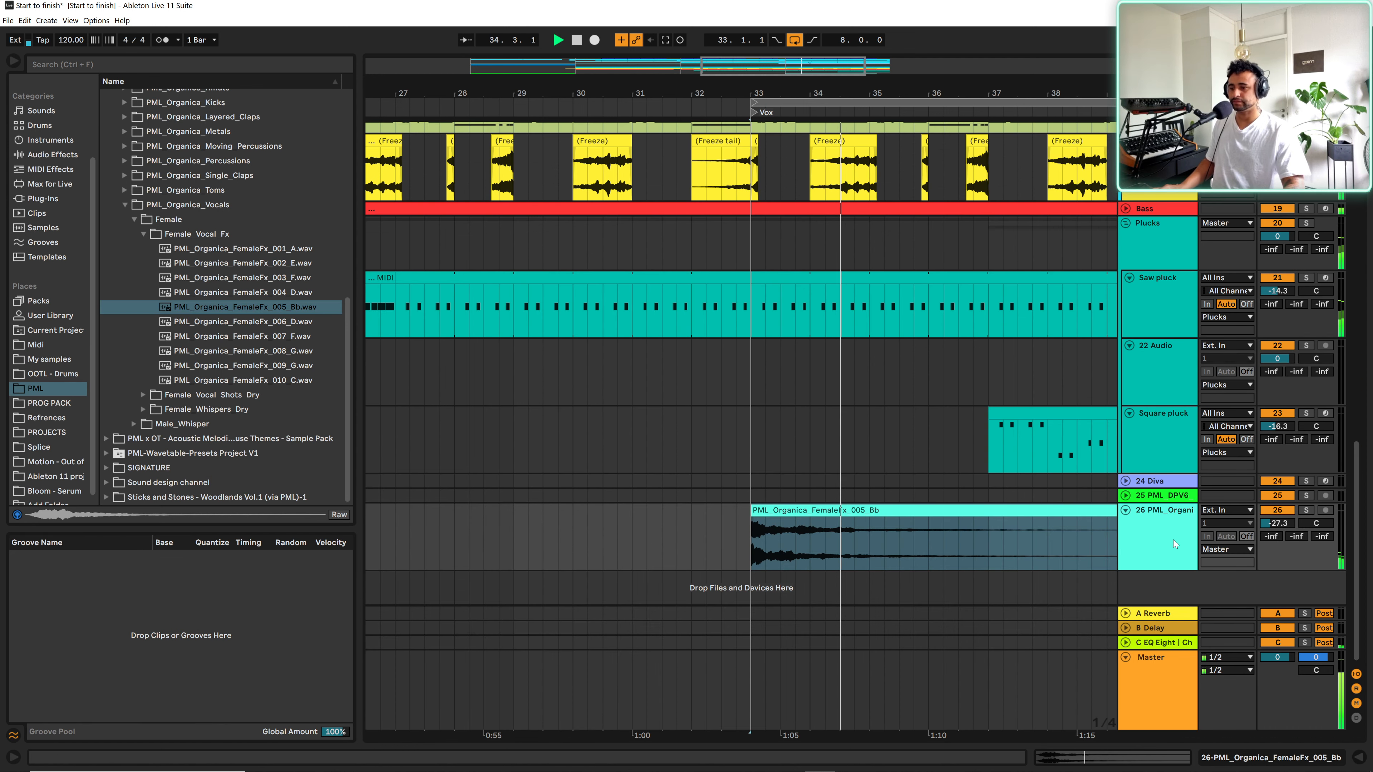
# - Search all browser results for "rev" and add the stock Reverb to vocal track 26
pyautogui.click(279, 64)
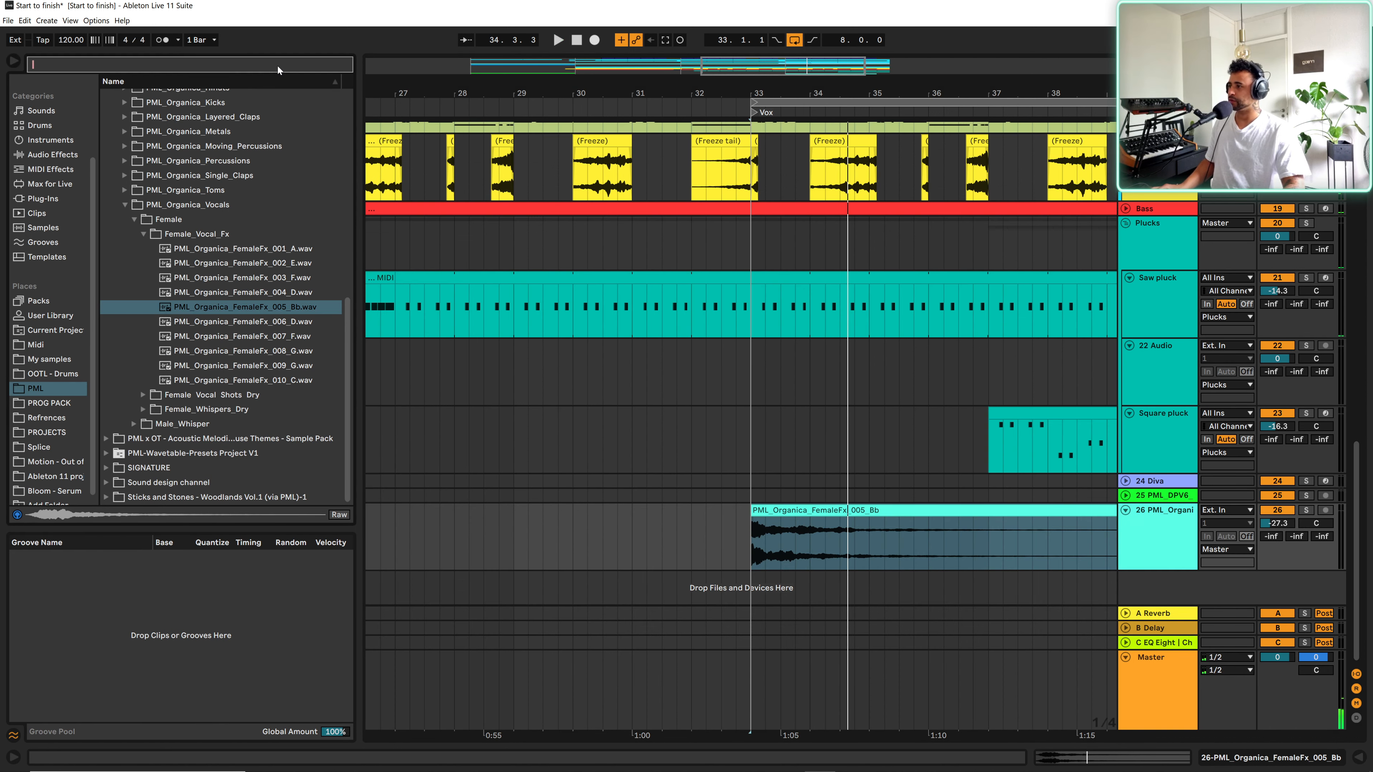
pyautogui.write('rev')
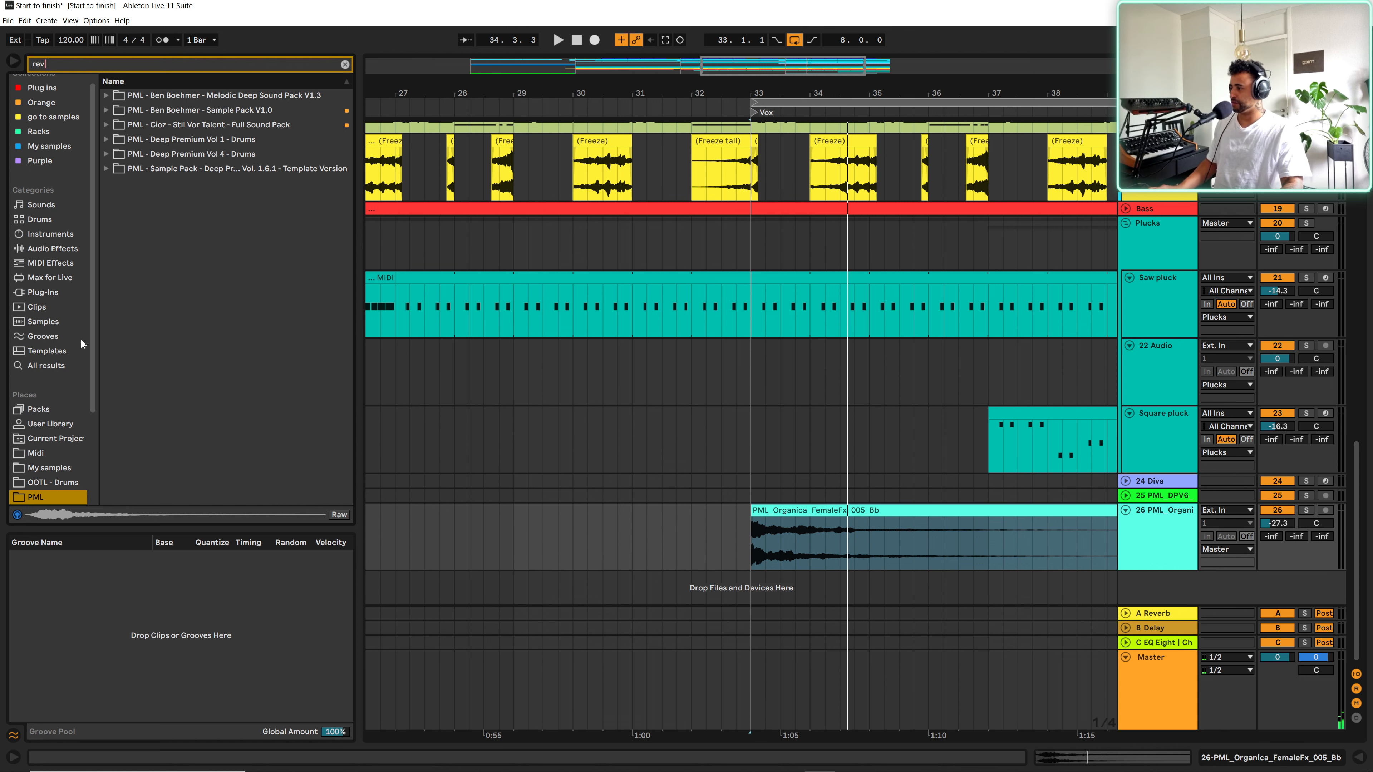
pyautogui.click(53, 366)
pyautogui.click(139, 92)
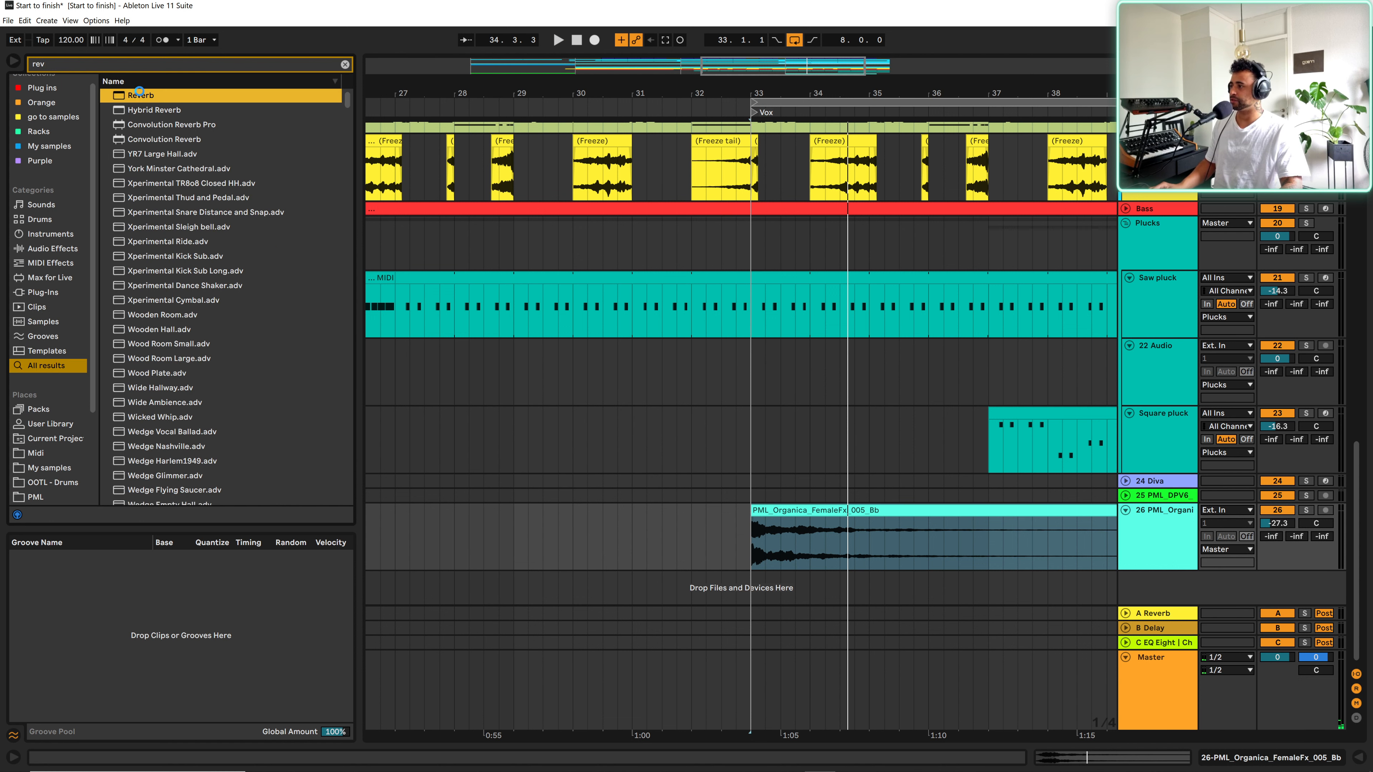
pyautogui.press('Return')
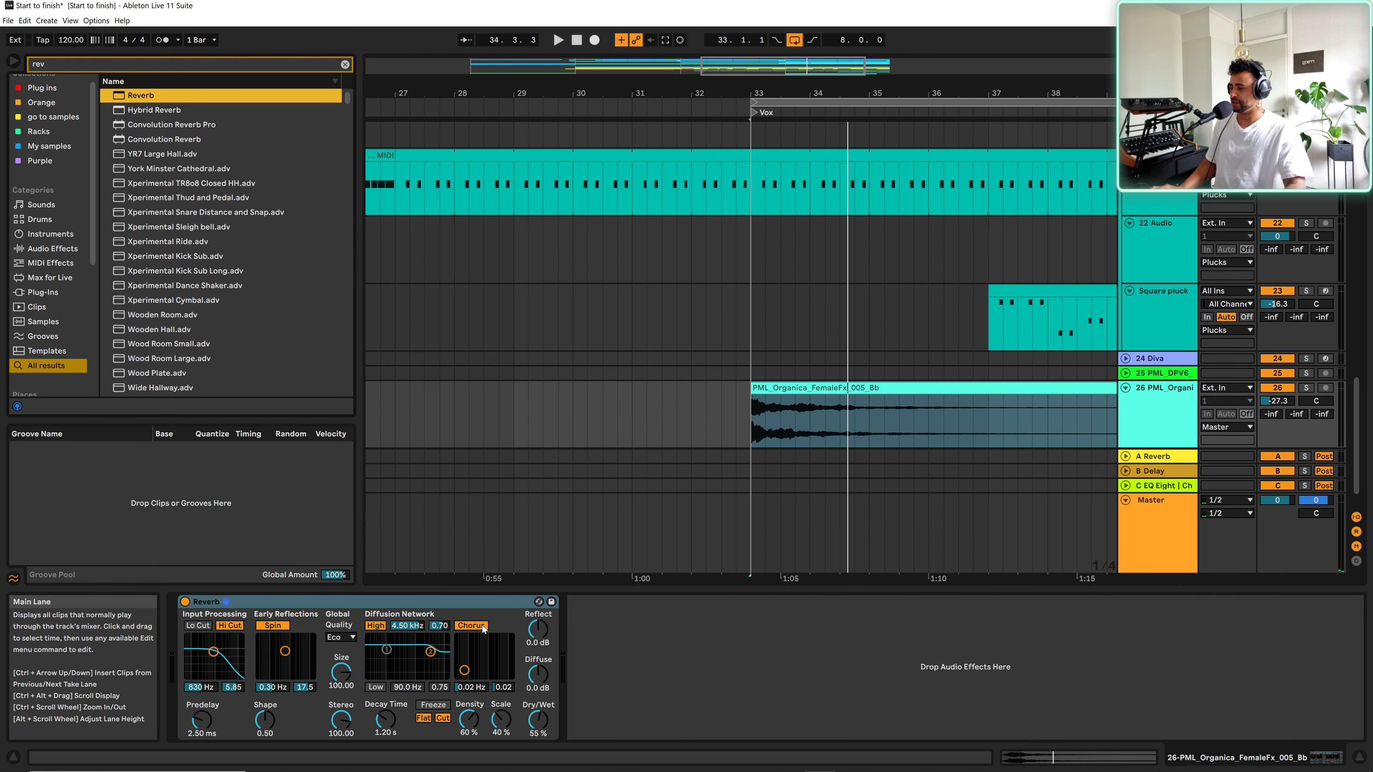
# - Turn on the Reverb's Freeze while the vocal plays and solo track 26
pyautogui.press('space')
pyautogui.click(434, 704)
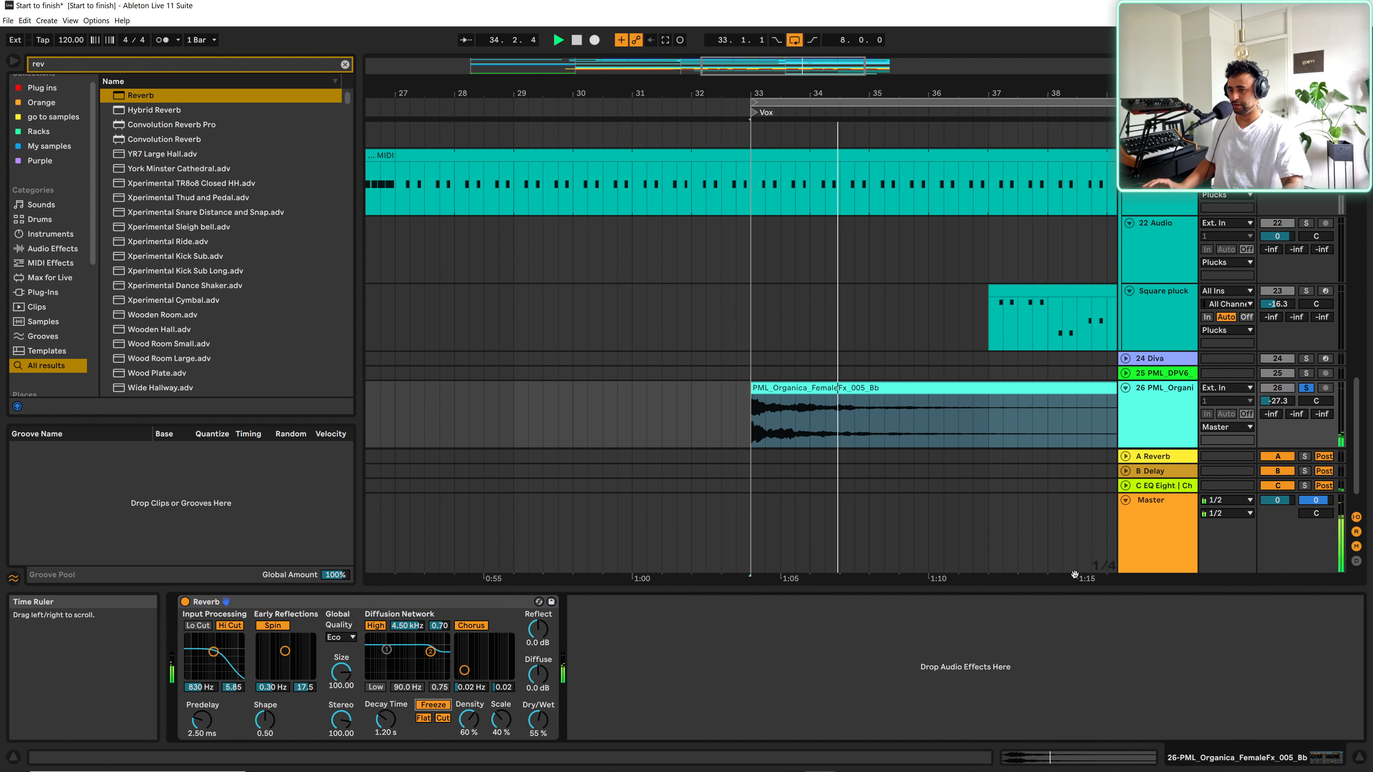
pyautogui.press('s')
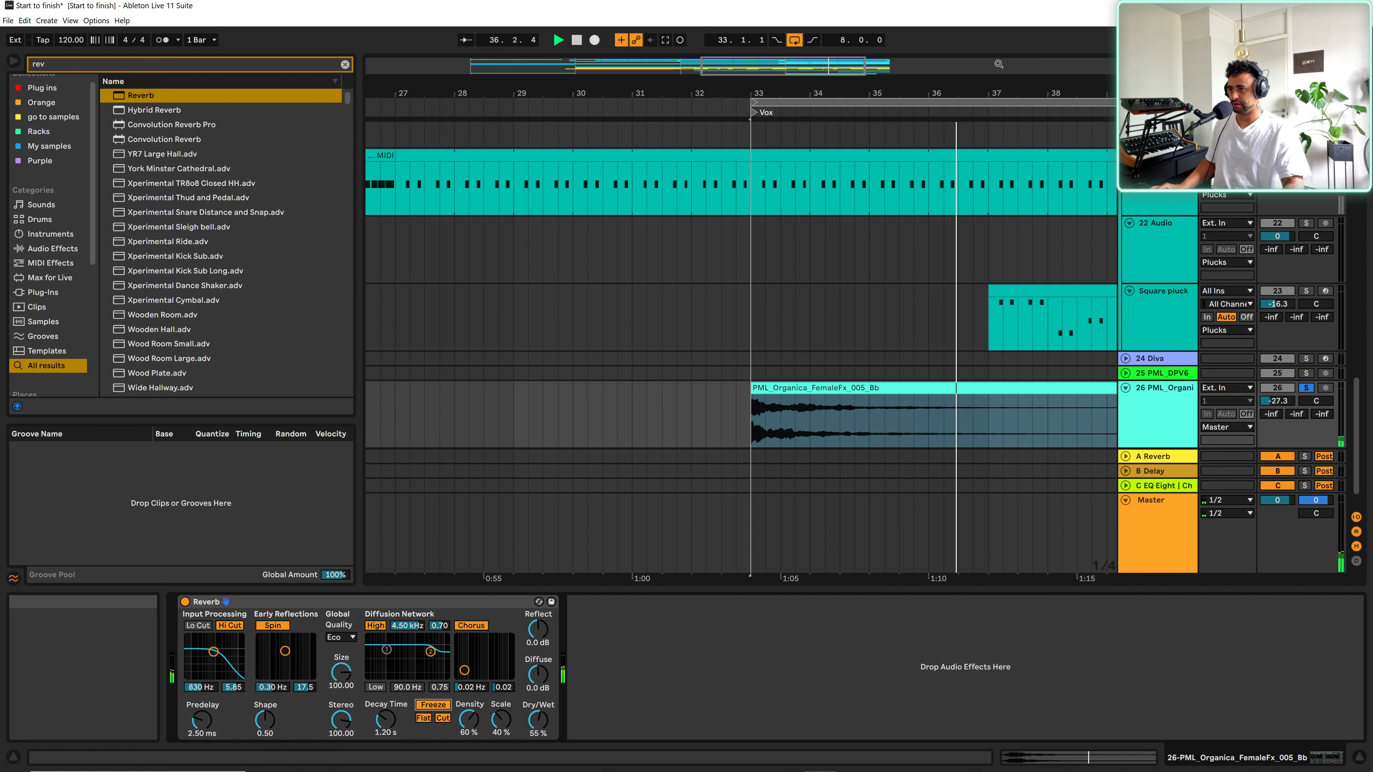
# - Insert audio track 27 below the vocal, take its input from 26-PML Organica FemaleFx 005 Bb, set monitoring to Off and arm it
pyautogui.moveTo(985, 88); pyautogui.dragTo(776, 59)
pyautogui.scroll(-2, 1173, 421)
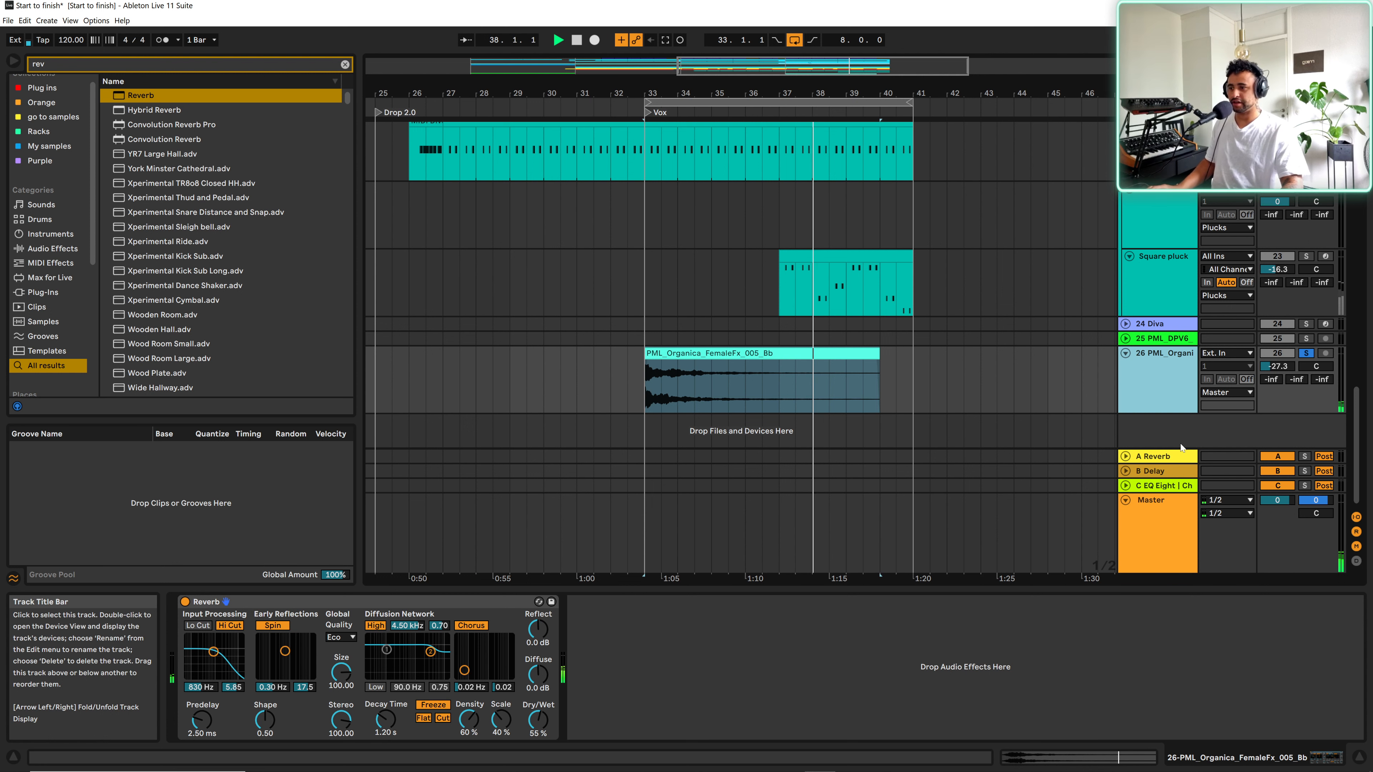
pyautogui.hotkey('ctrl', 't')
pyautogui.click(1218, 388)
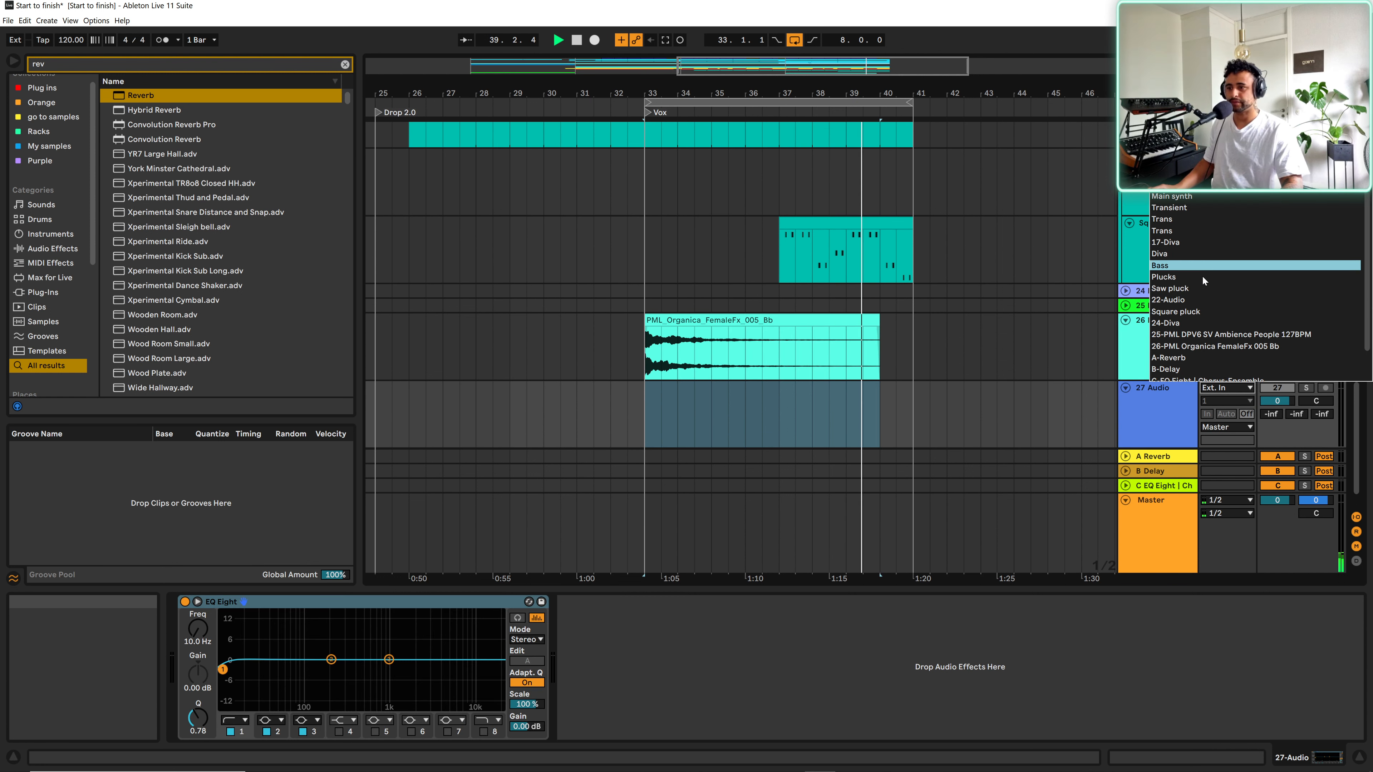
pyautogui.click(1215, 347)
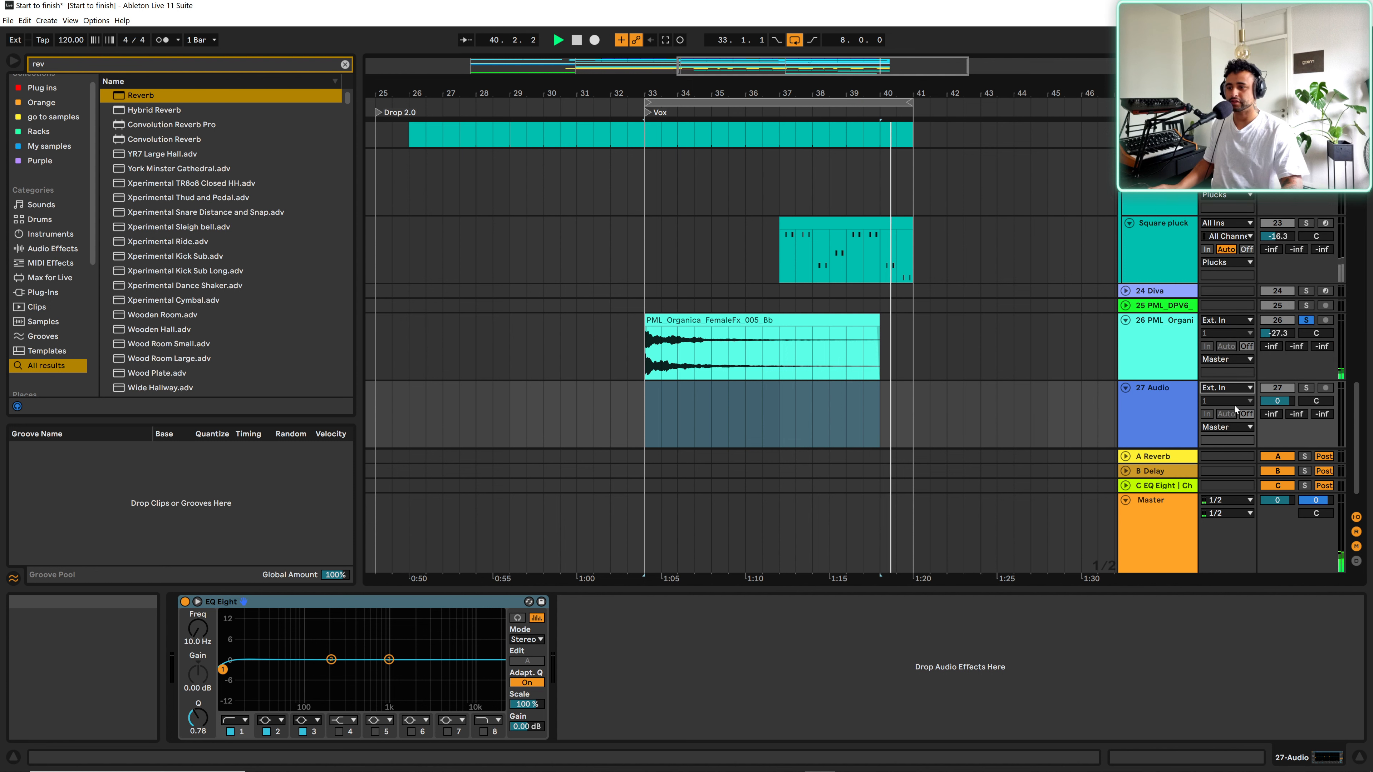
pyautogui.click(1246, 414)
pyautogui.click(1325, 388)
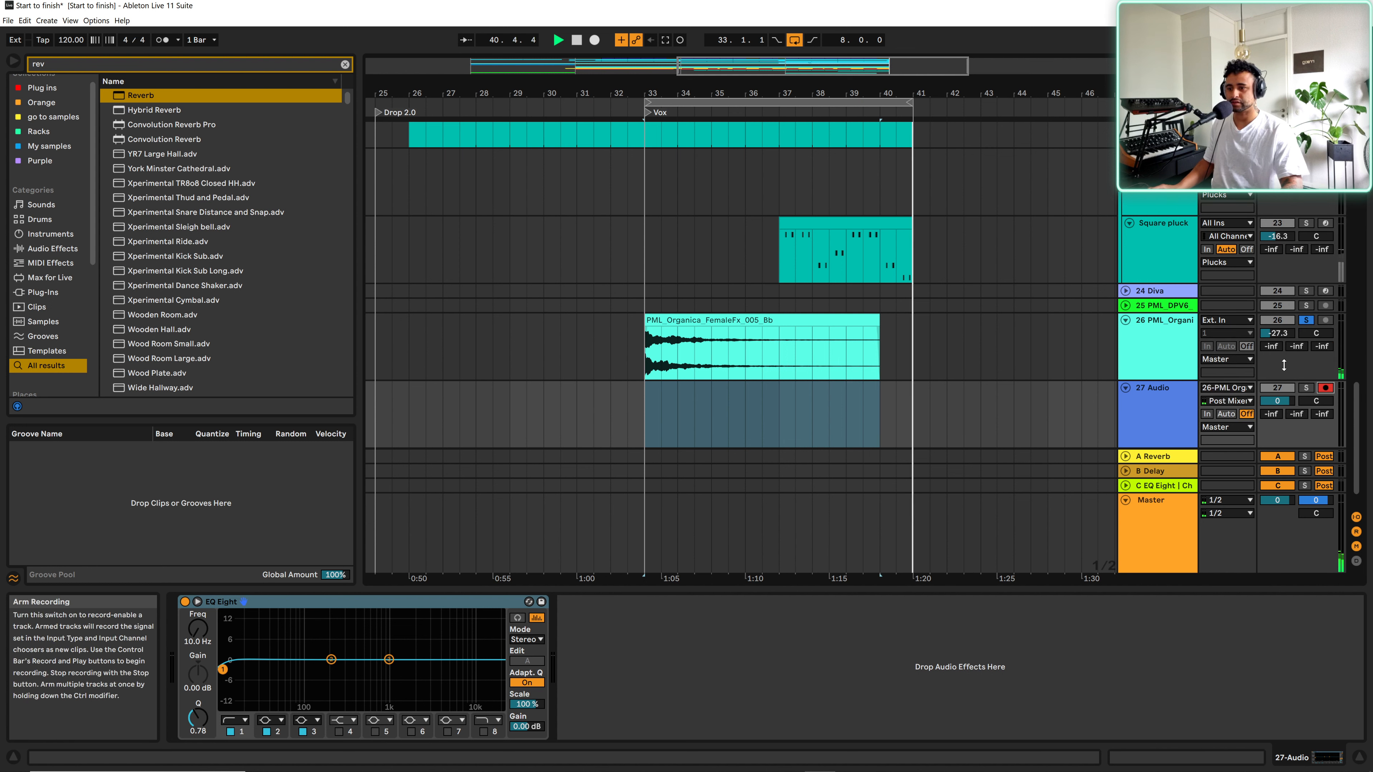
# - Record the frozen reverb tail onto audio track 27 and consolidate the section from 35.1.1 to 37.1.1
pyautogui.click(594, 40)
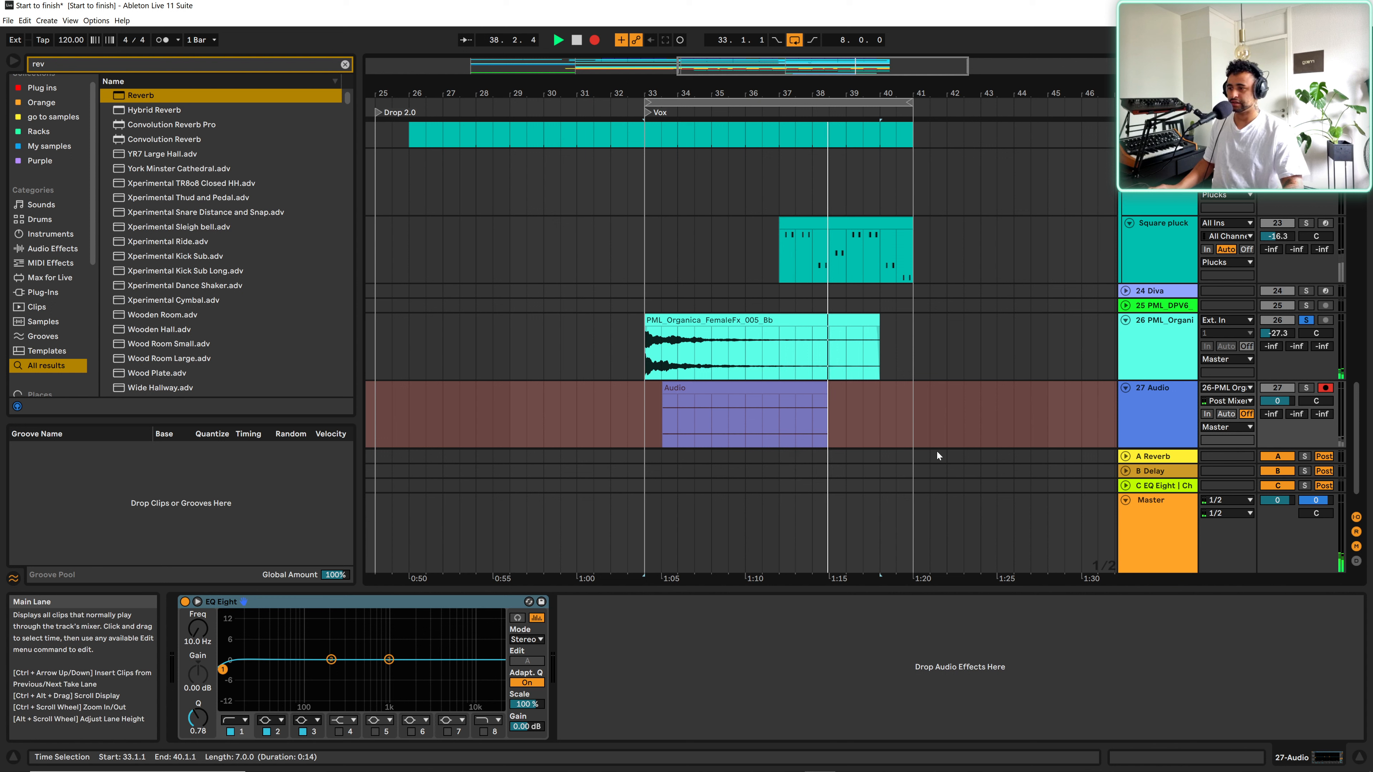
pyautogui.press('space')
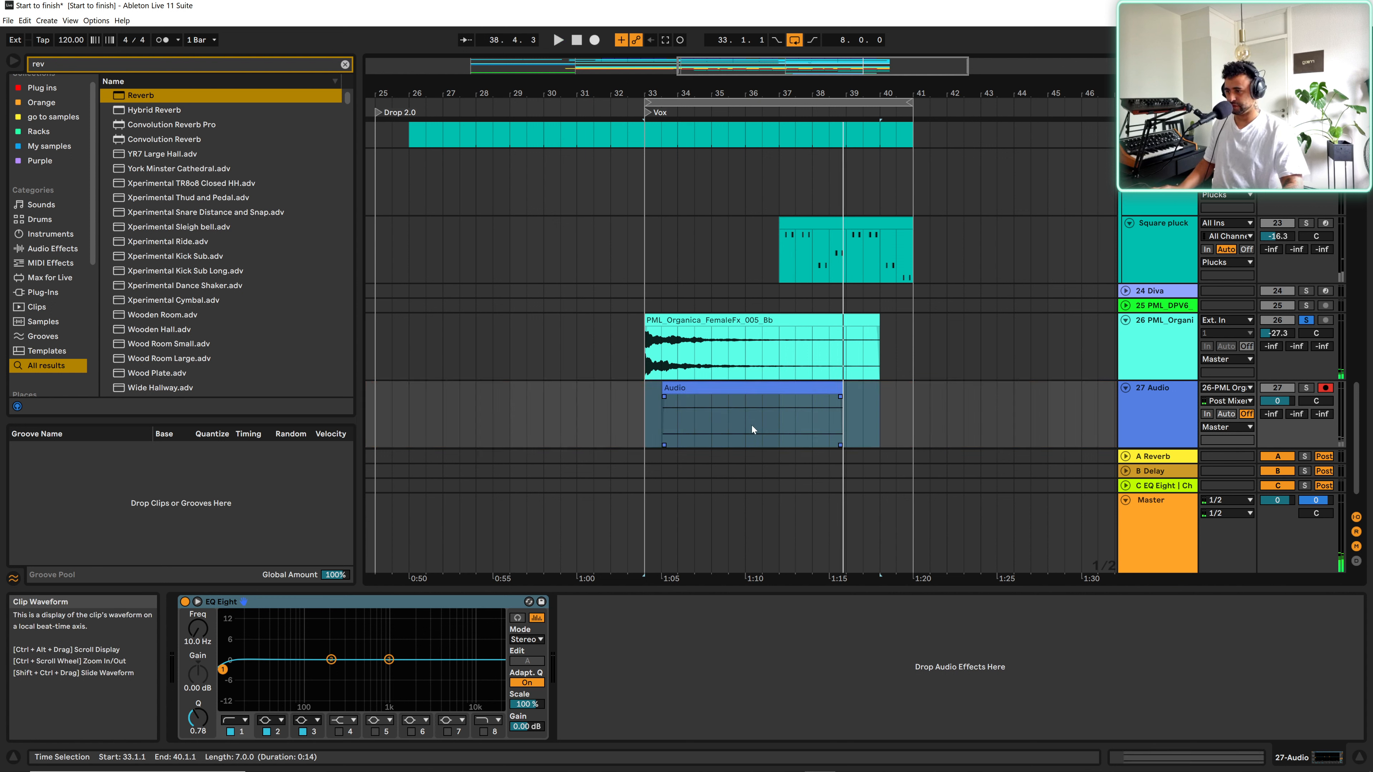
pyautogui.moveTo(716, 426); pyautogui.dragTo(773, 427)
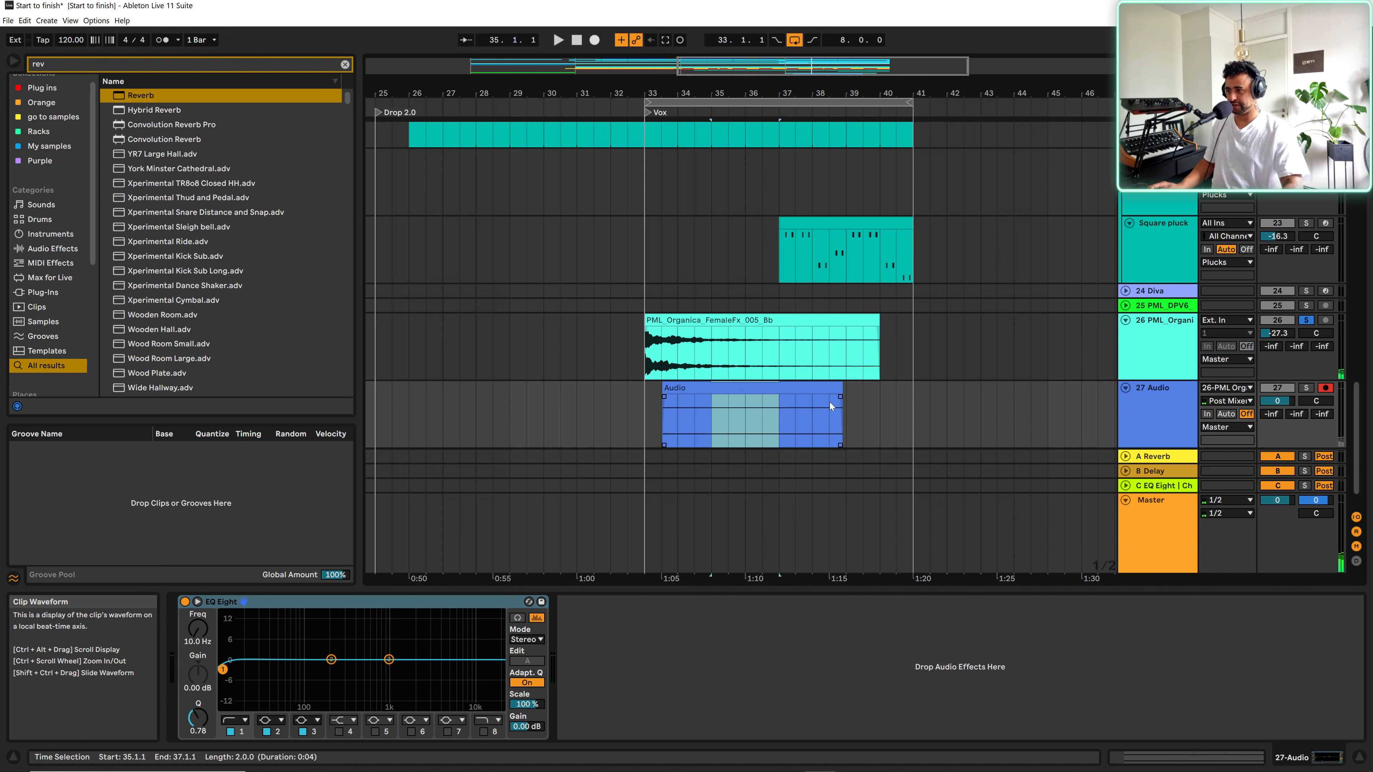
pyautogui.hotkey('ctrl', 'j')
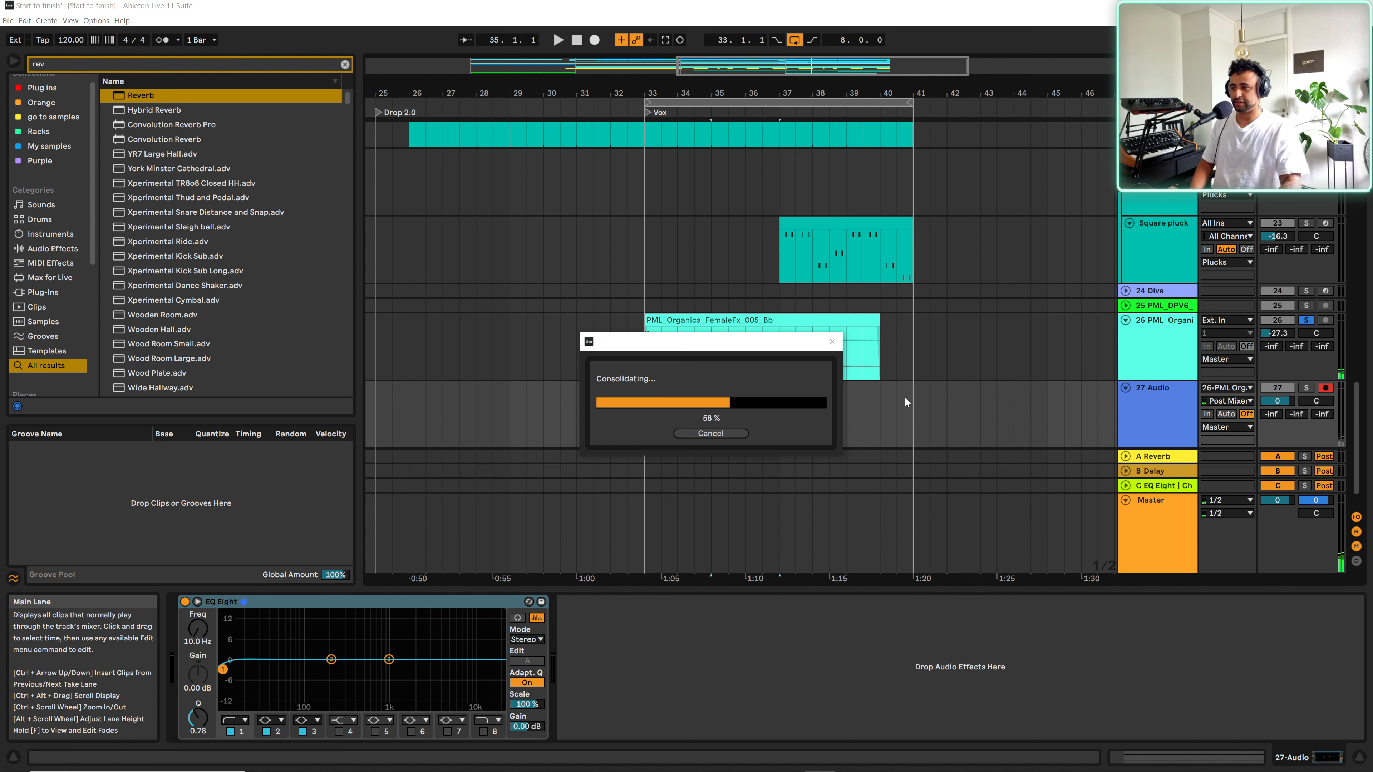
# - Set audio track 27's input to No Input
pyautogui.click(1250, 387)
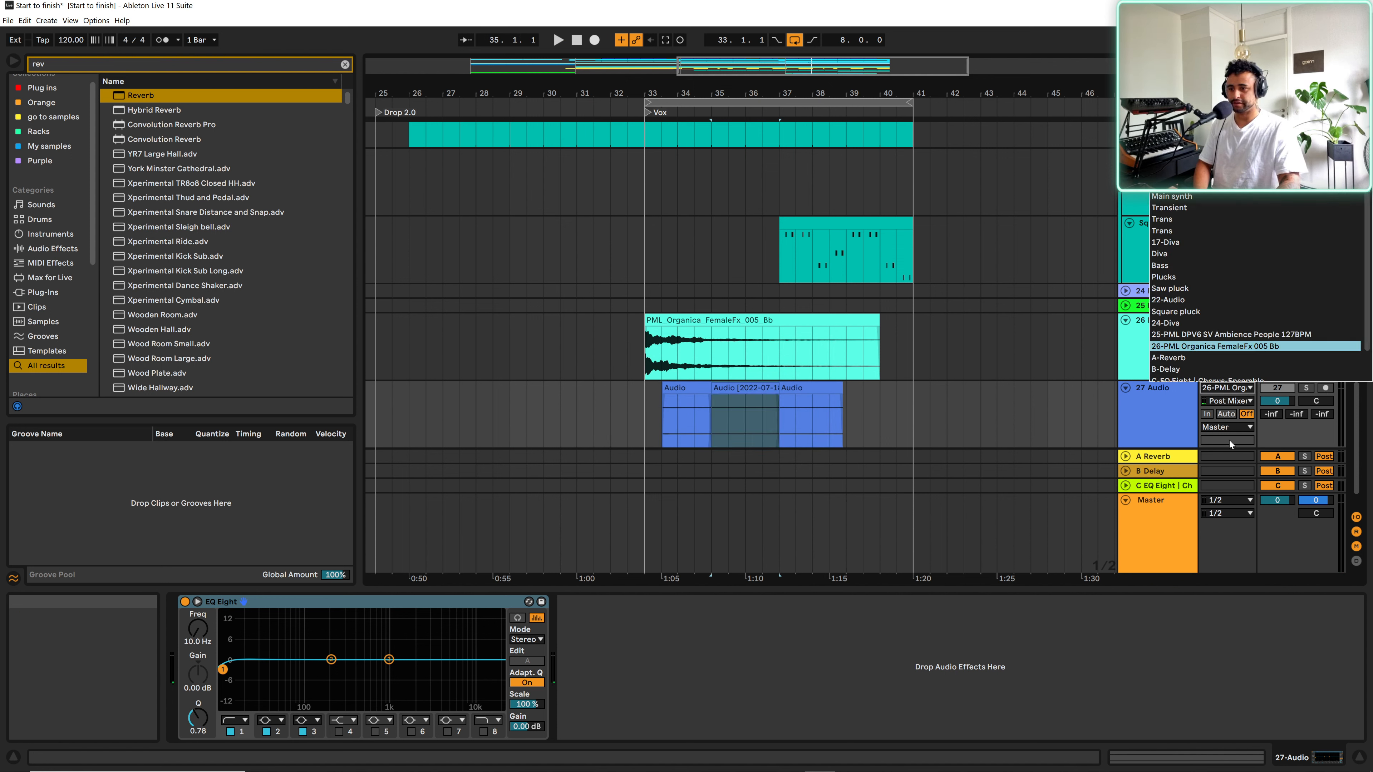
pyautogui.scroll(-2, 1190, 375)
pyautogui.click(1166, 375)
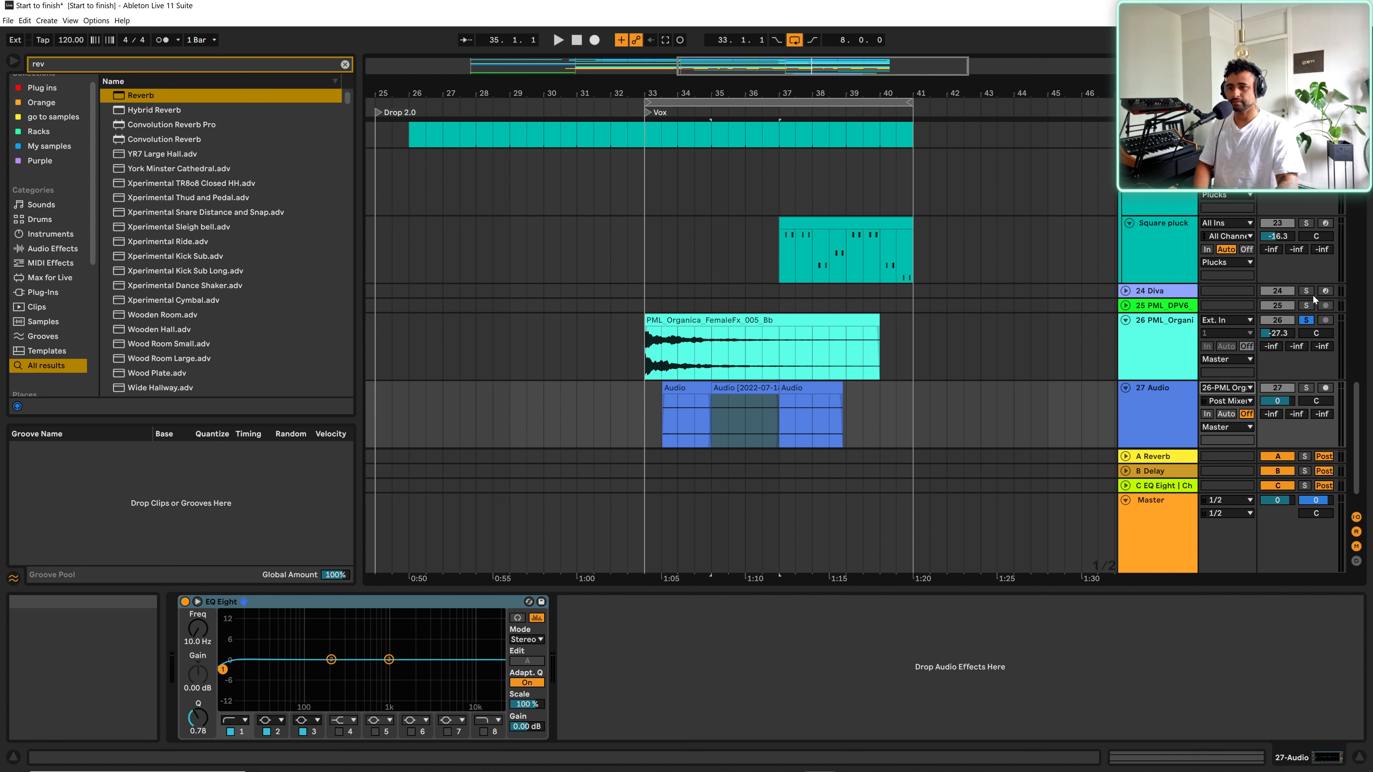
# - Unsolo vocal track 26 and turn off Freeze on its Reverb
pyautogui.click(1306, 319)
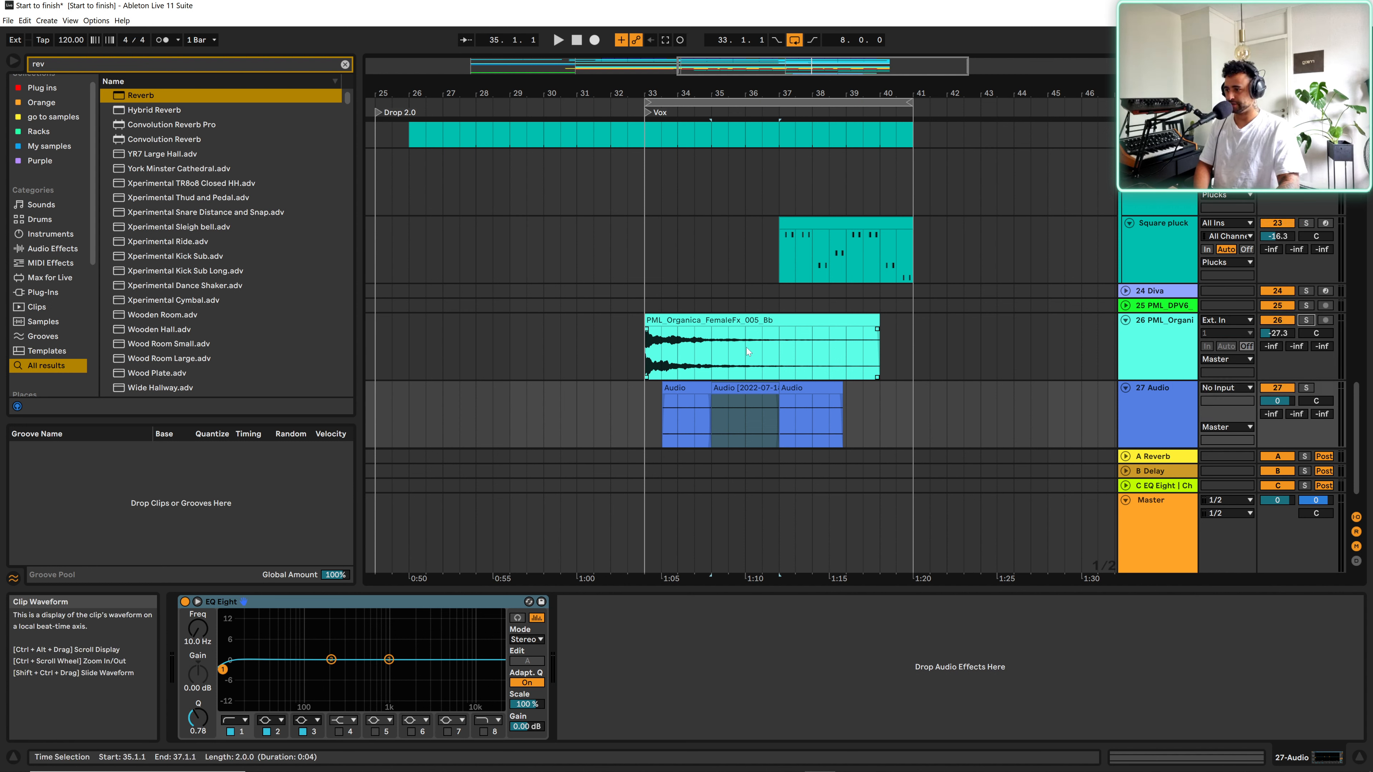
pyautogui.click(1105, 358)
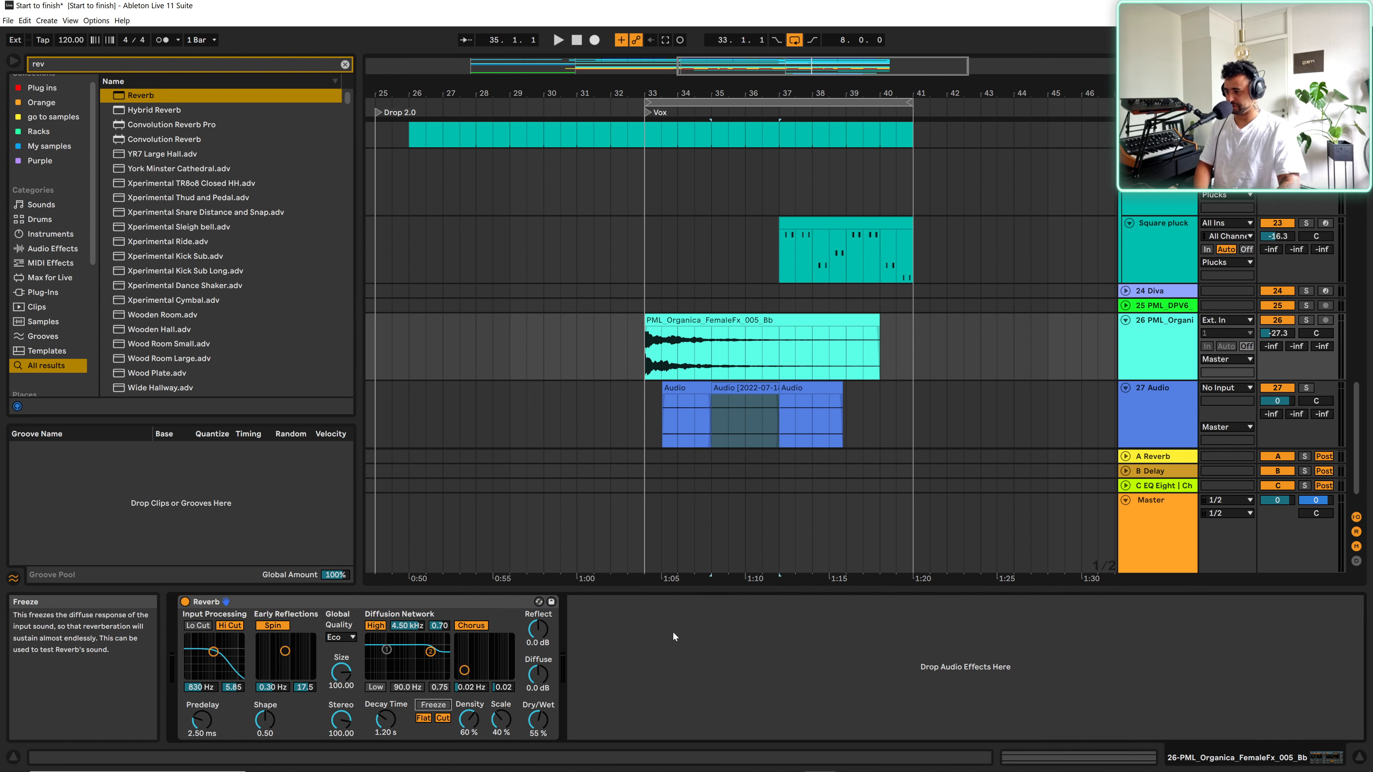
# - Delete the leftover audio clips on both sides of the consolidated frozen-reverb clip on track 27
pyautogui.click(797, 388)
pyautogui.press('Delete')
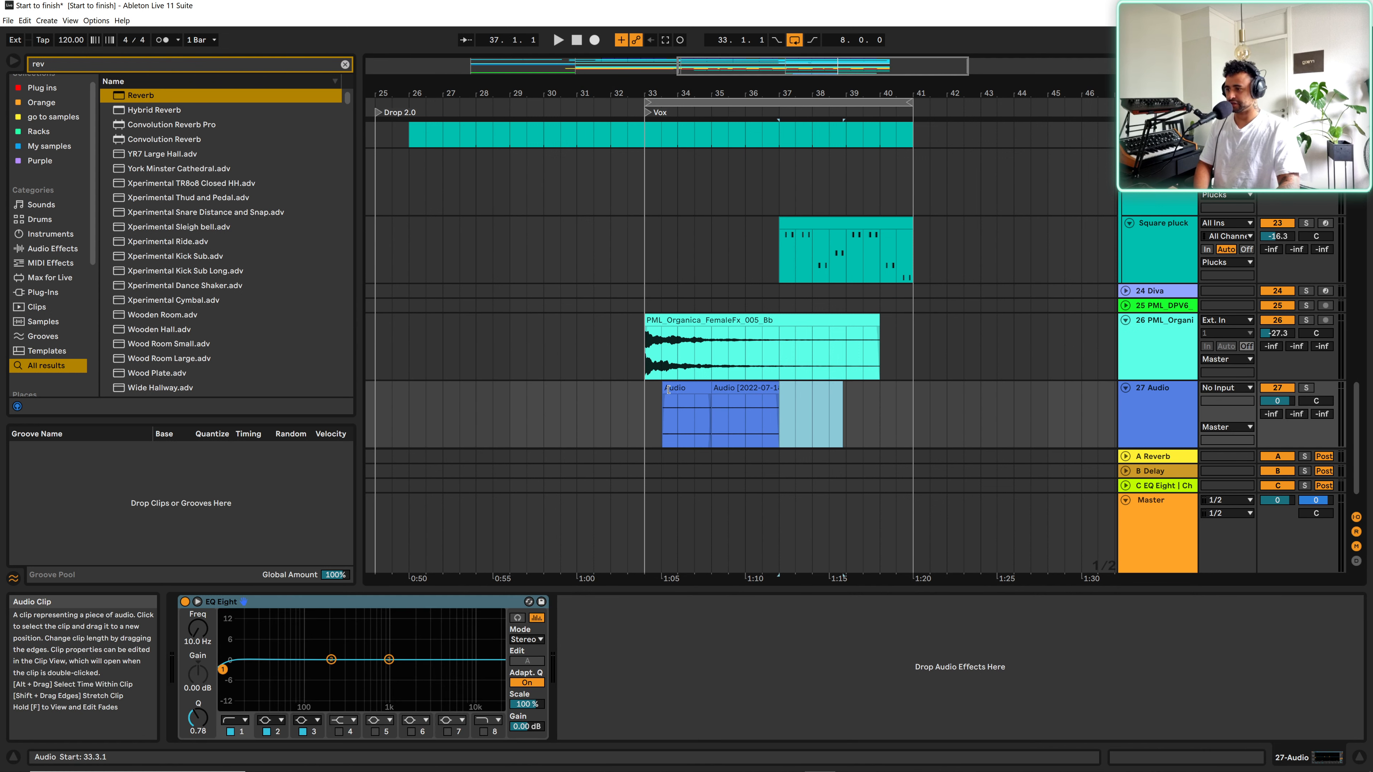
pyautogui.click(682, 388)
pyautogui.press('Delete')
# - Set the consolidated reverb clip's gain to -20.6 dB while auditioning it
pyautogui.doubleClick(754, 412)
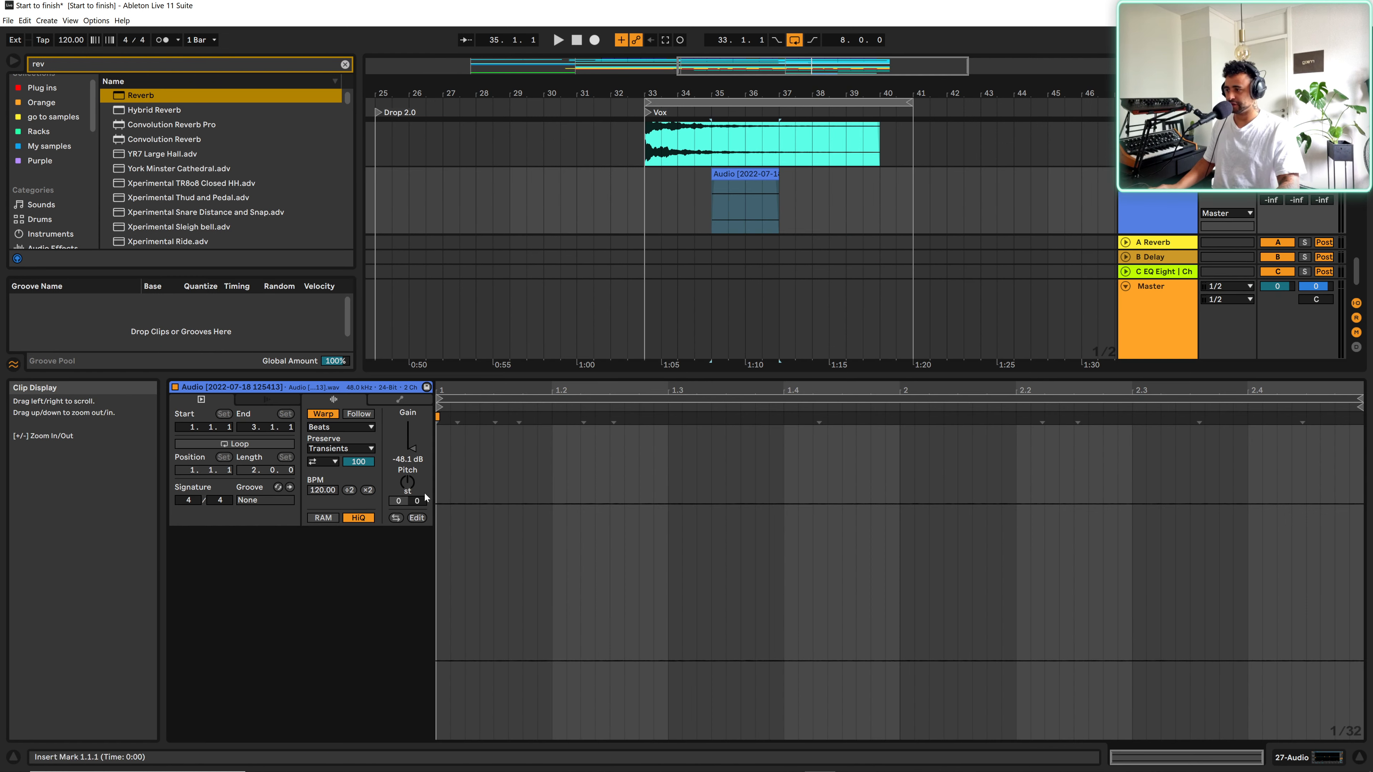
pyautogui.moveTo(414, 449); pyautogui.dragTo(413, 442)
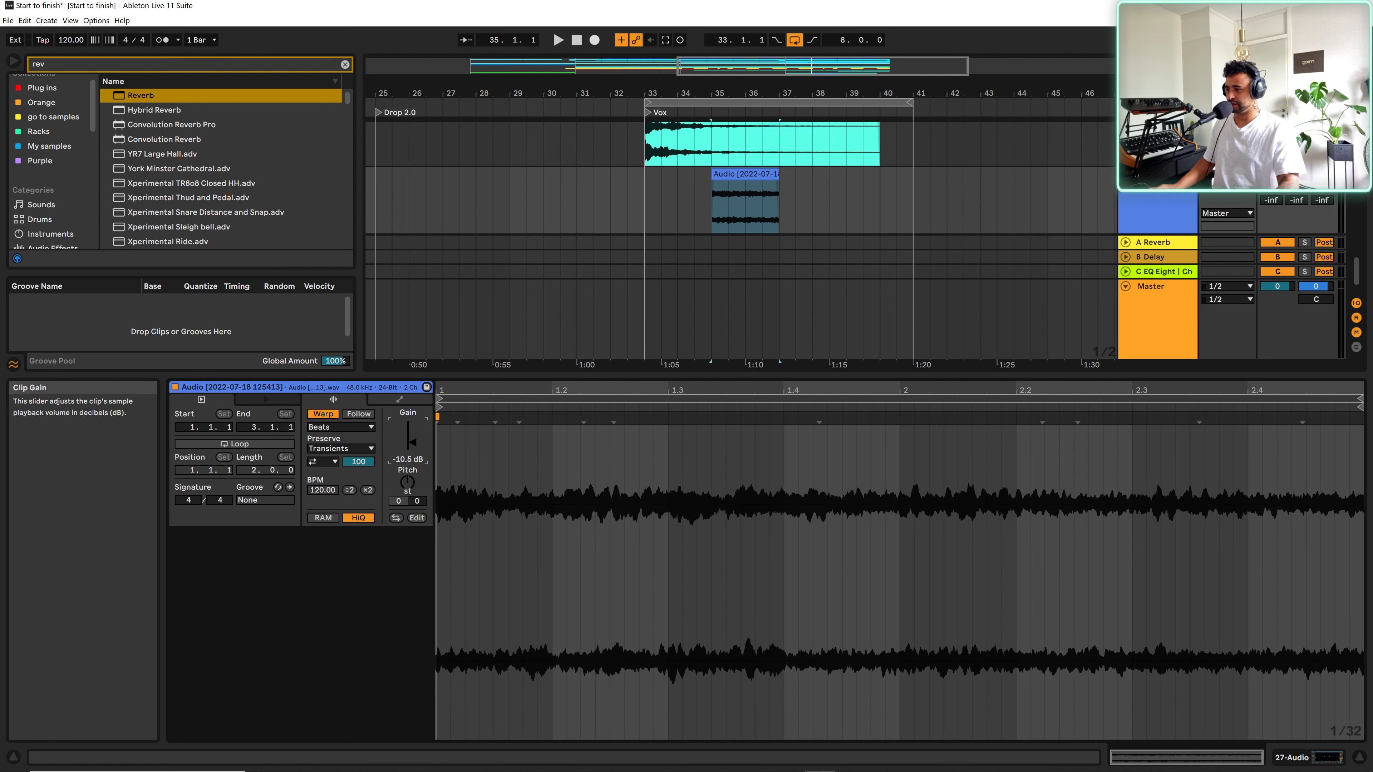
pyautogui.press('space')
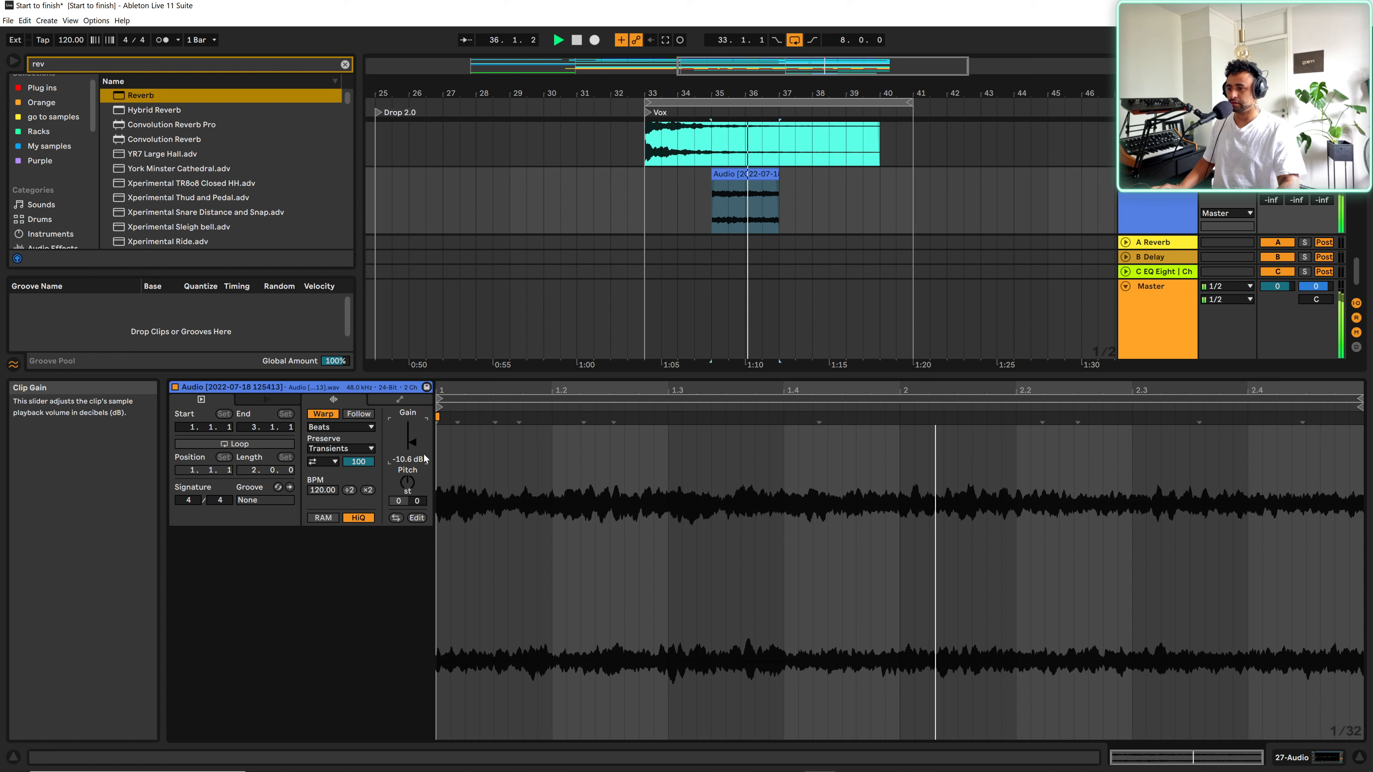
pyautogui.moveTo(406, 445); pyautogui.dragTo(412, 450)
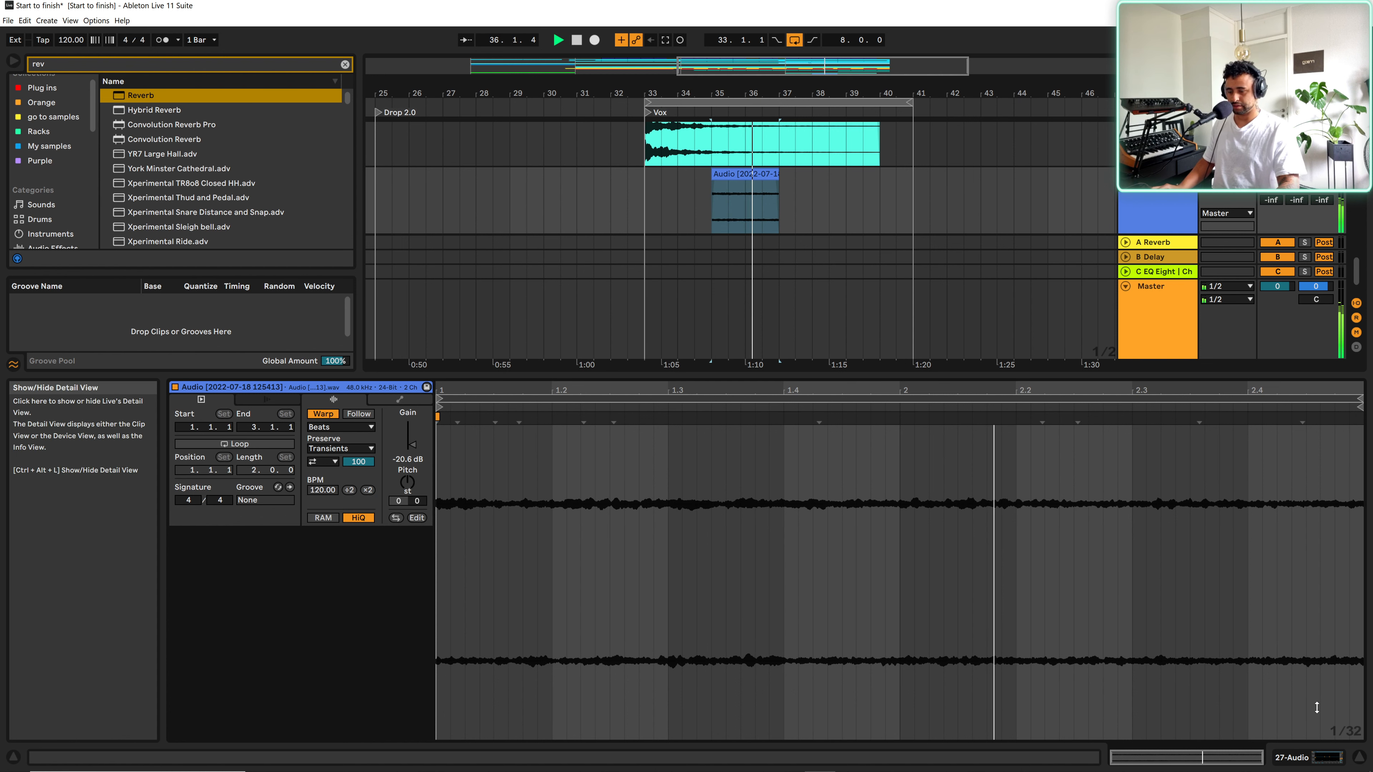
pyautogui.click(1357, 757)
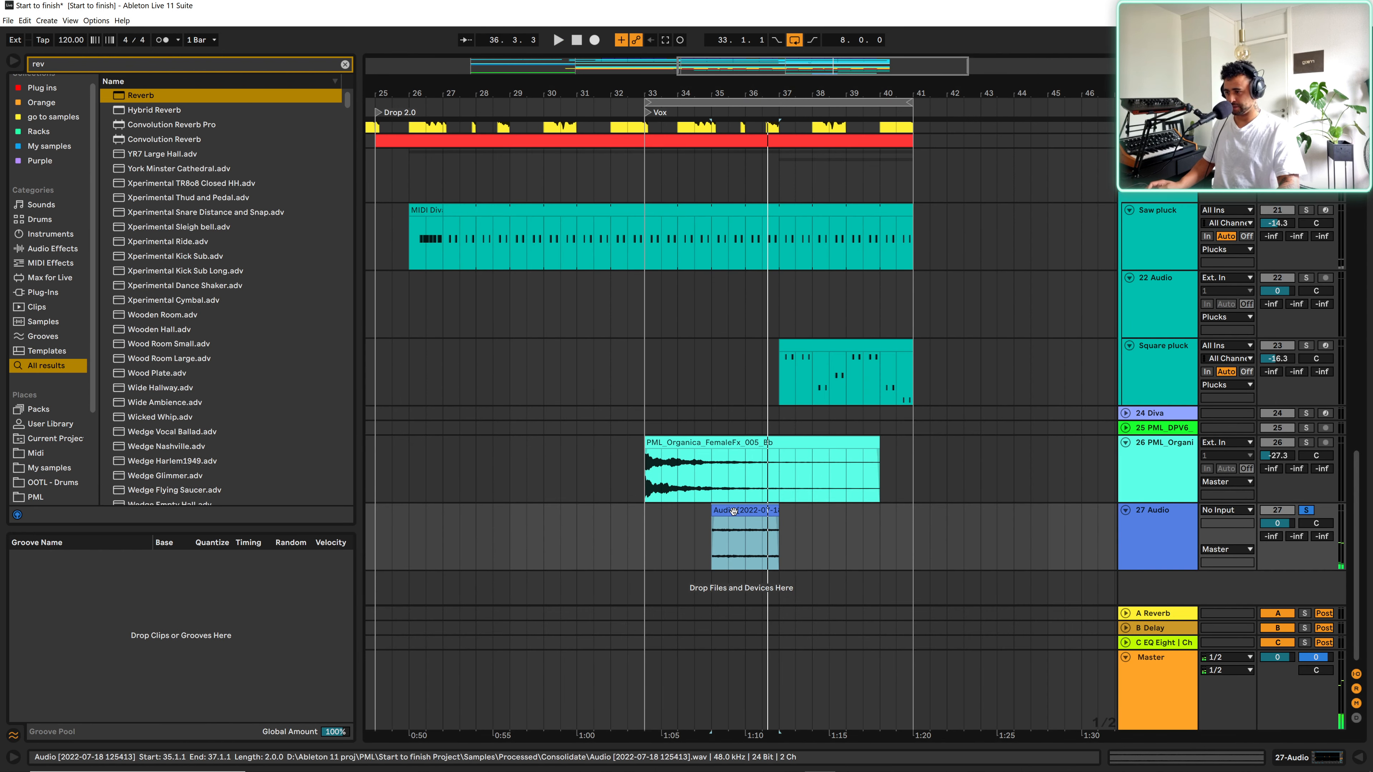
# - In the reverb clip's Beats warp settings, turn transient looping off, set Preserve to 1/16 and the transient envelope to 60
pyautogui.doubleClick(733, 512)
pyautogui.press('space')
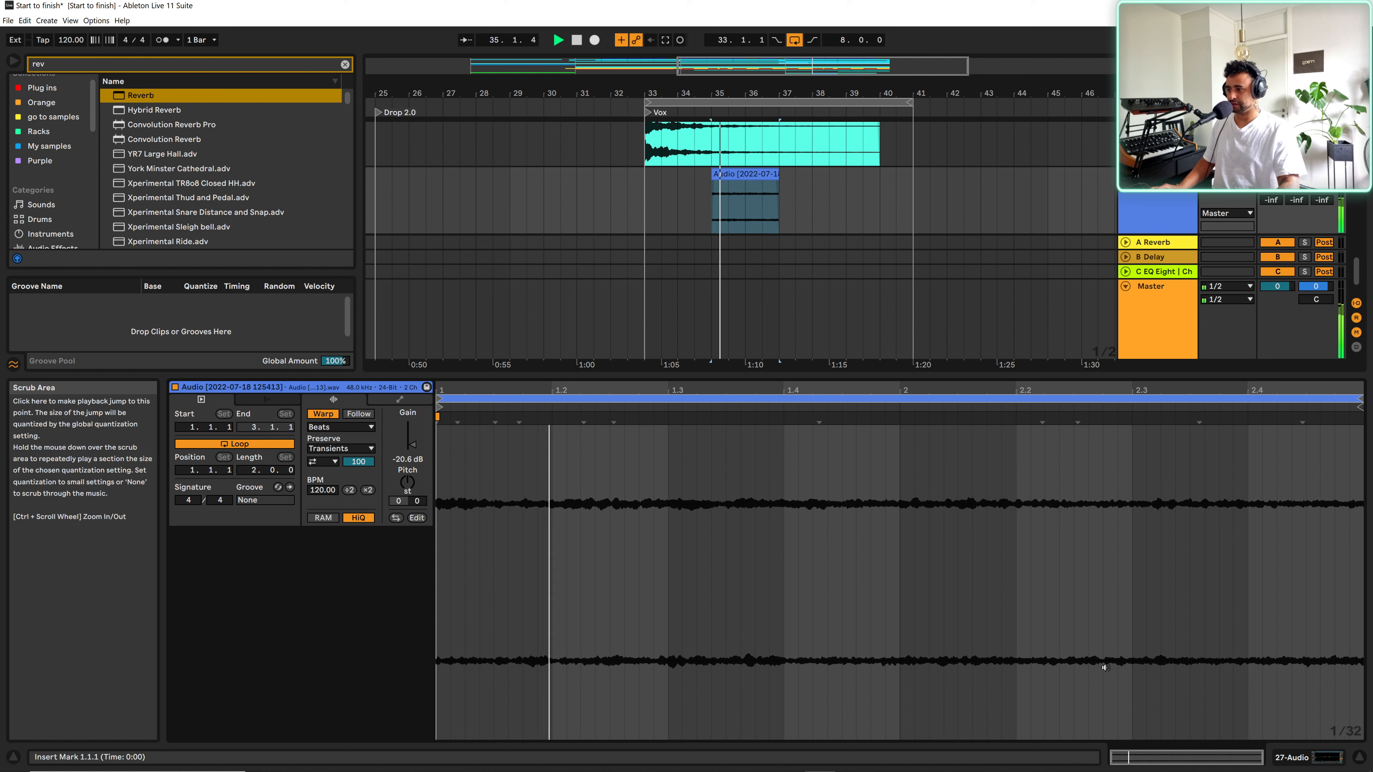
pyautogui.click(322, 472)
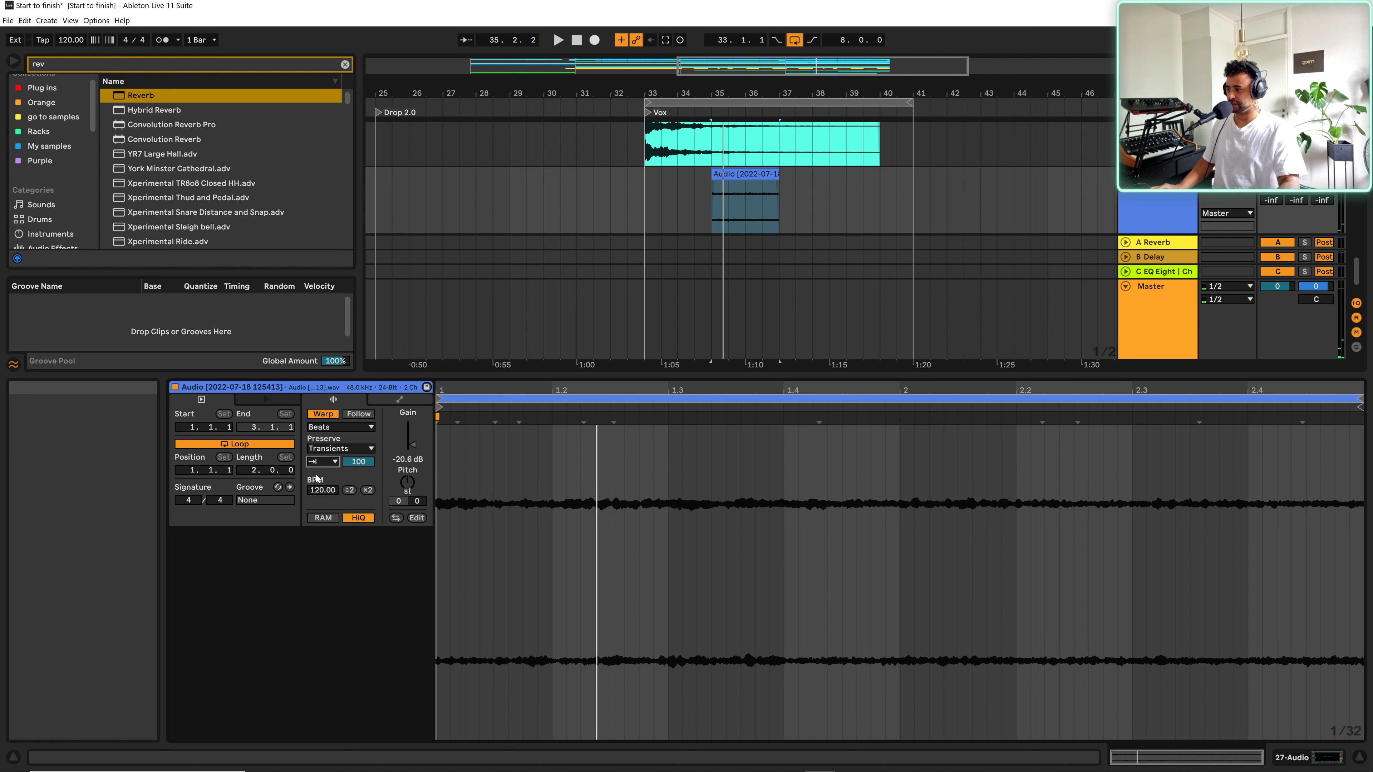
pyautogui.press('space')
pyautogui.moveTo(352, 463); pyautogui.dragTo(352, 482)
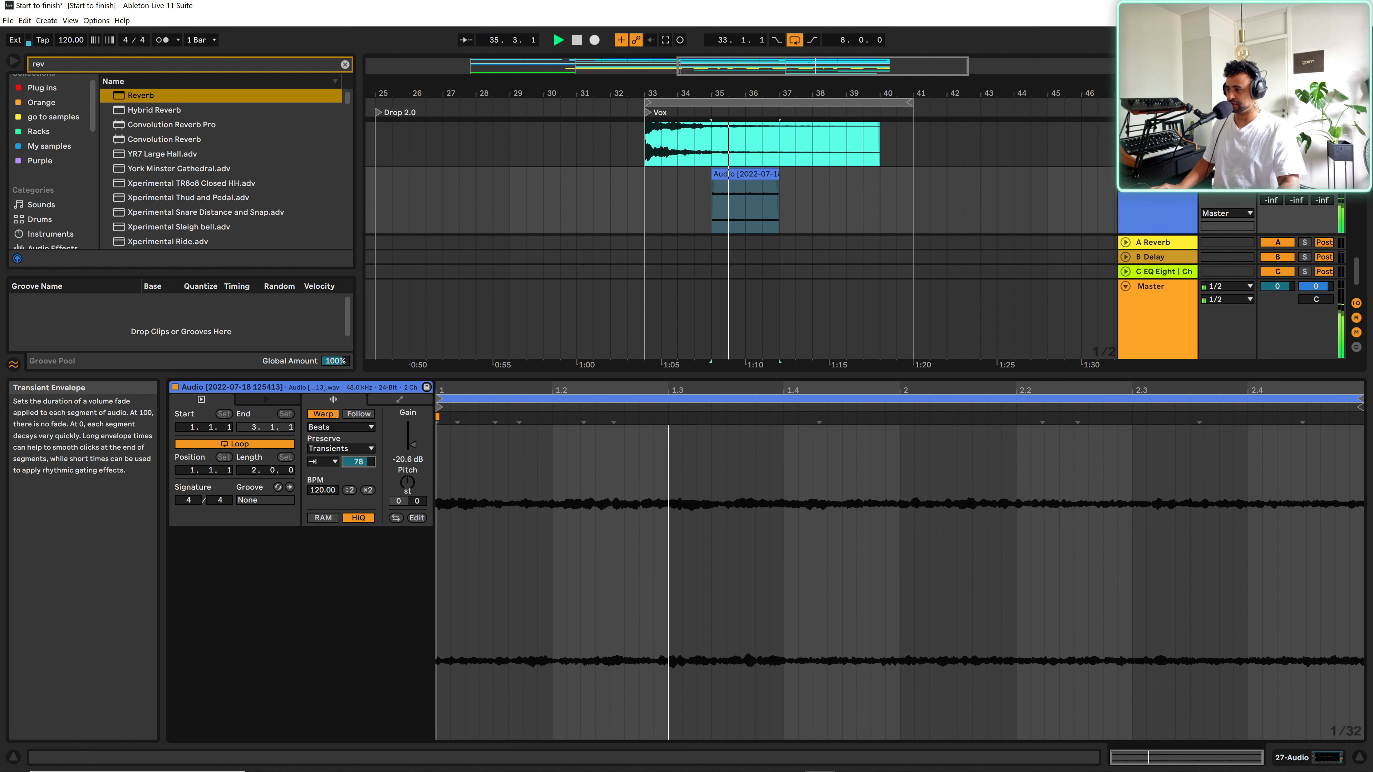
pyautogui.click(320, 451)
pyautogui.click(319, 500)
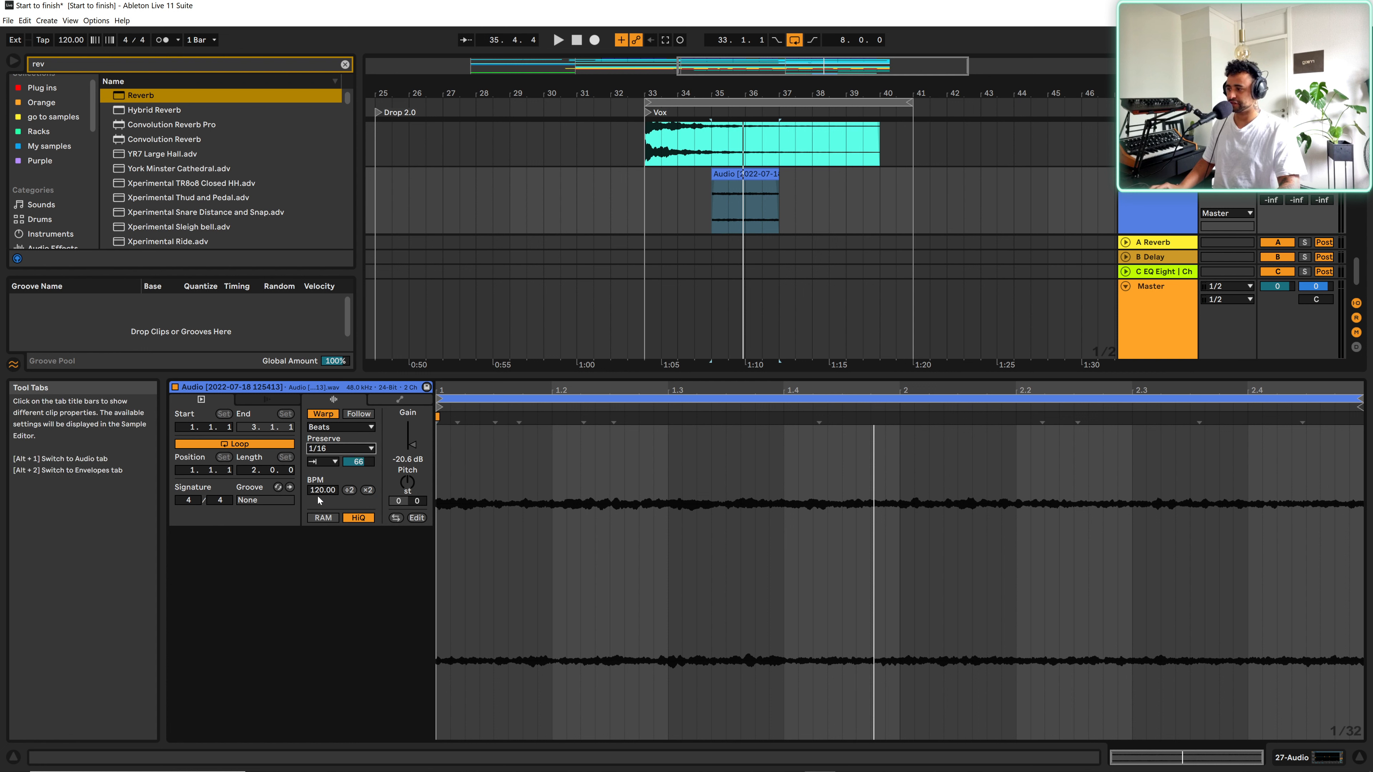
pyautogui.moveTo(355, 465); pyautogui.dragTo(355, 469)
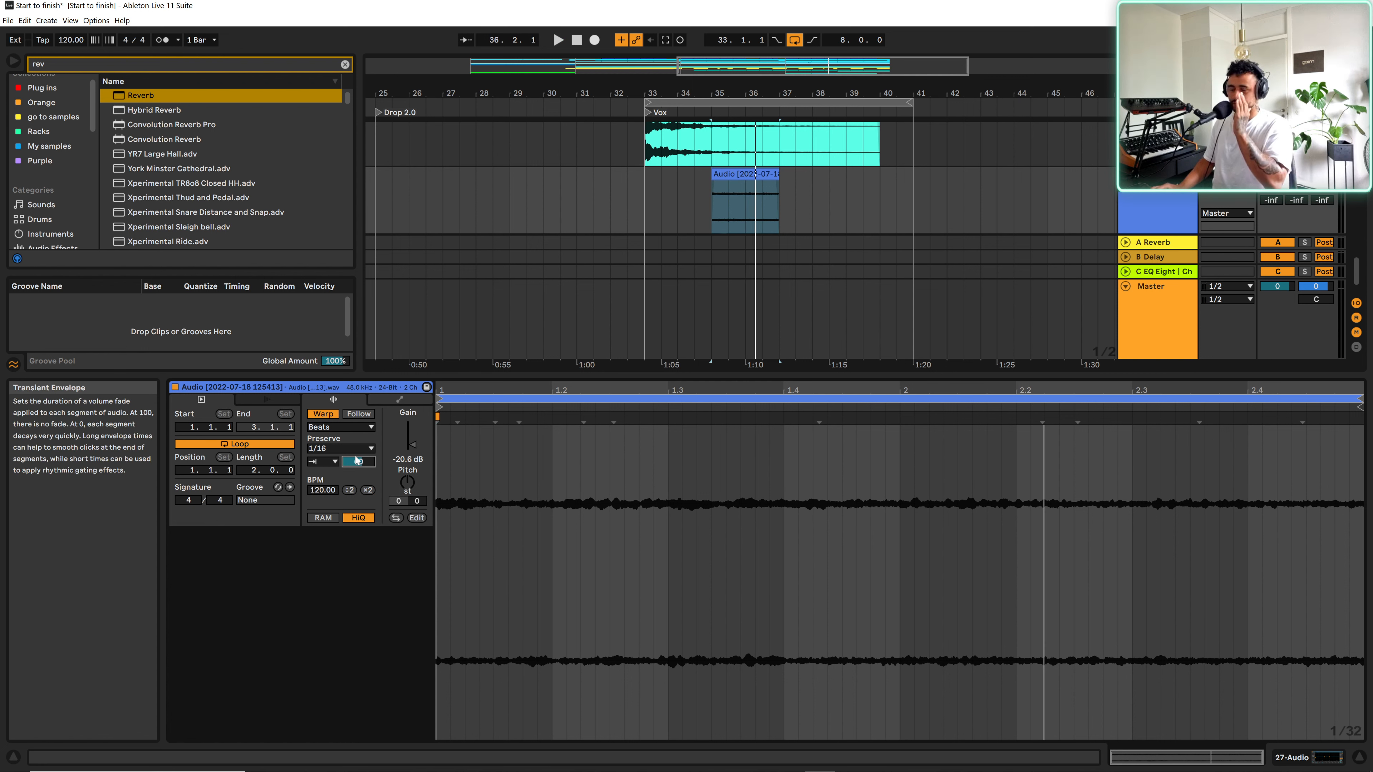
pyautogui.press('space')
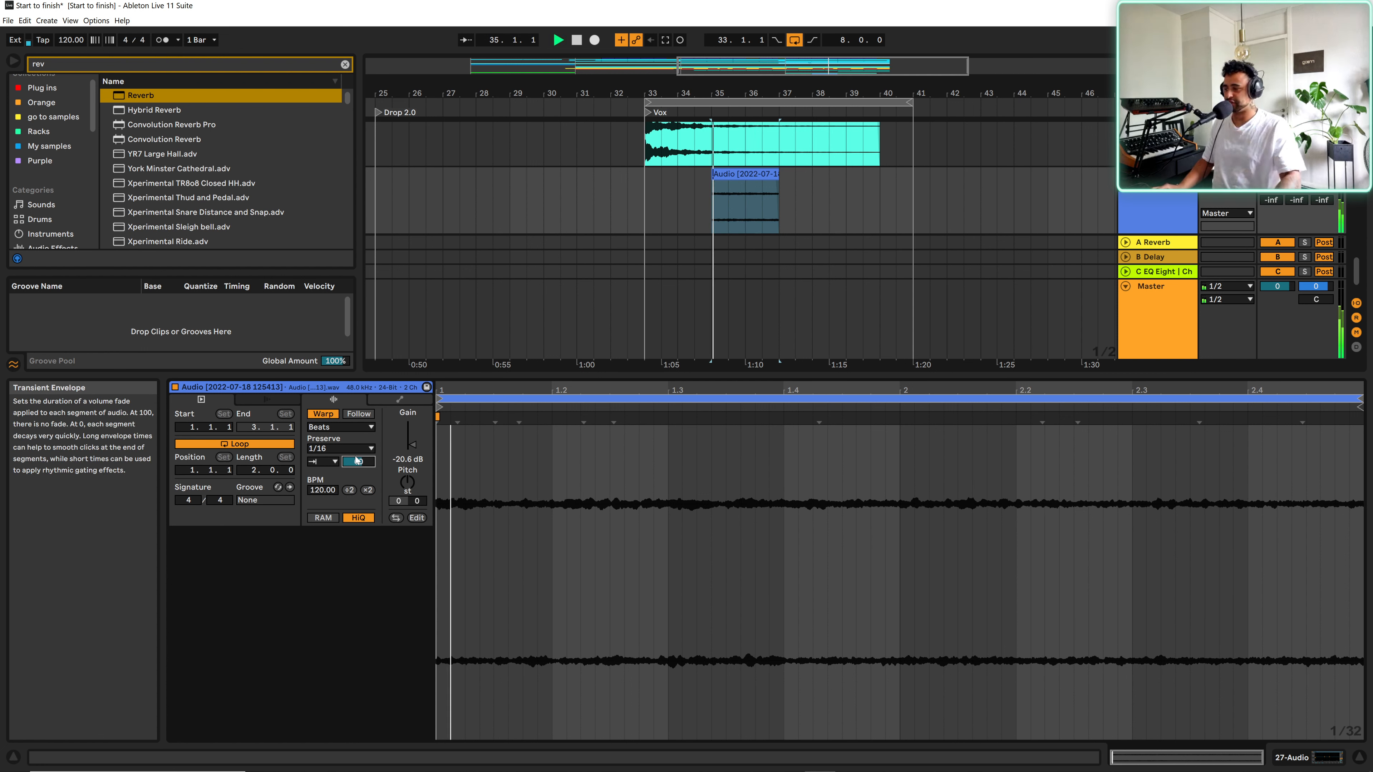
pyautogui.click(1358, 758)
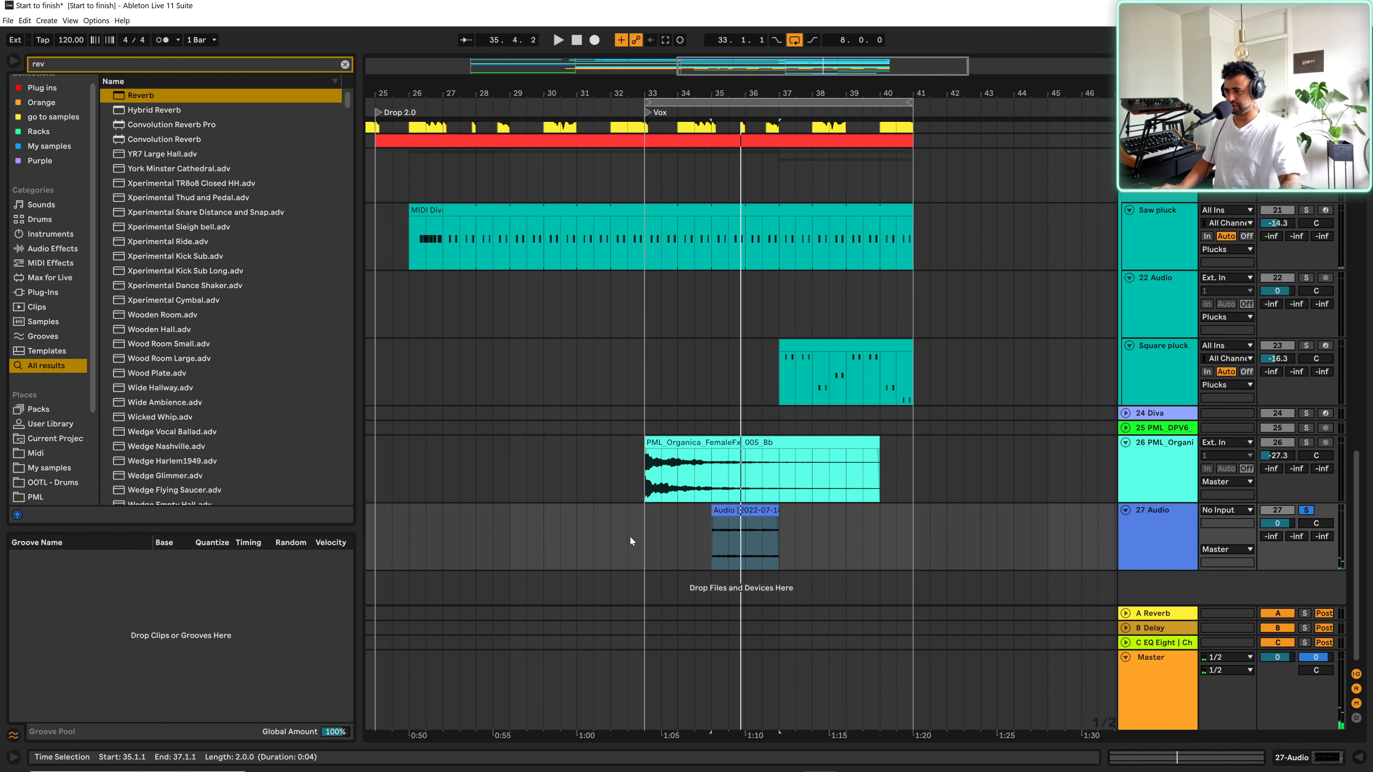
# - Play the arrangement from 33.1.1 and unsolo track 27 to hear the texture in context
pyautogui.click(648, 534)
pyautogui.press('space')
pyautogui.press('s')
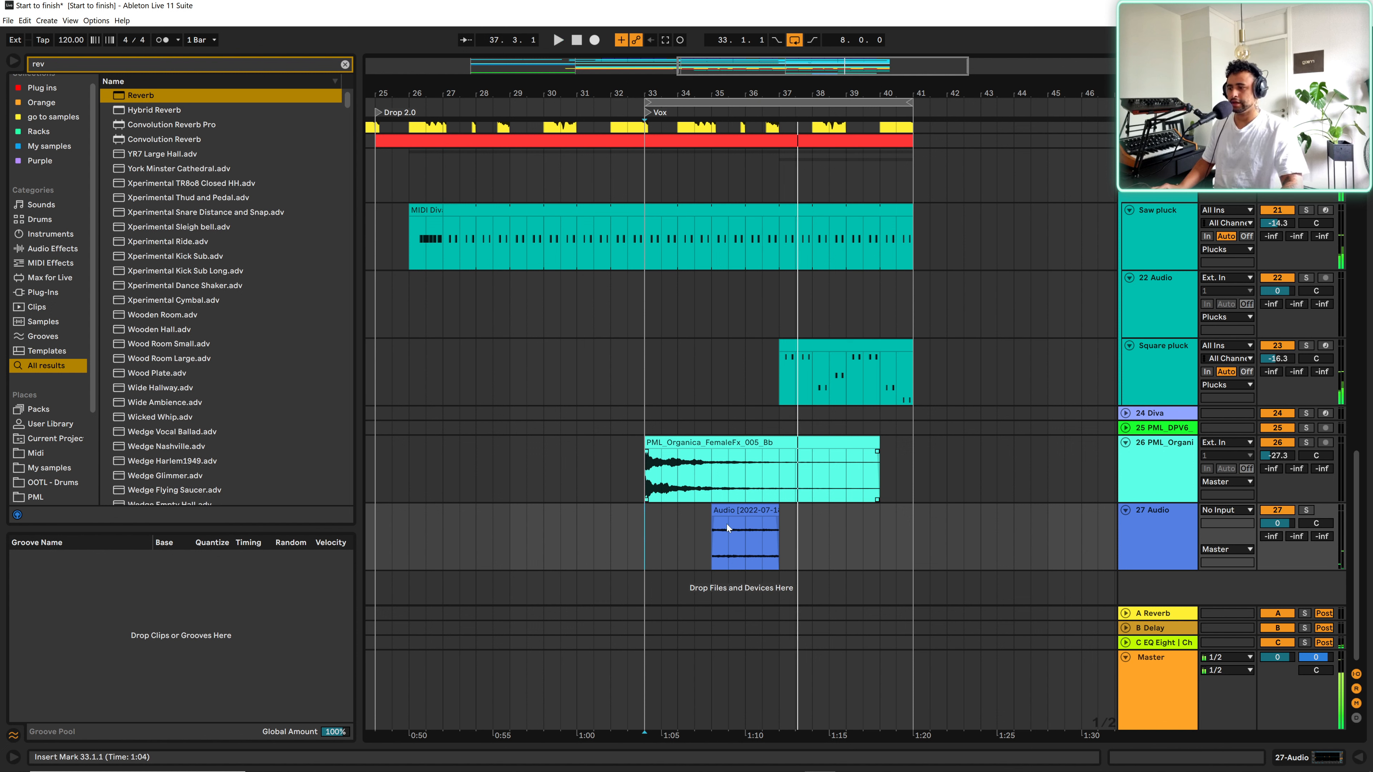
# - Add a fade-in across nearly the full length of the reverb texture clip and lower track 27's volume to -6.0 dB
pyautogui.click(715, 520)
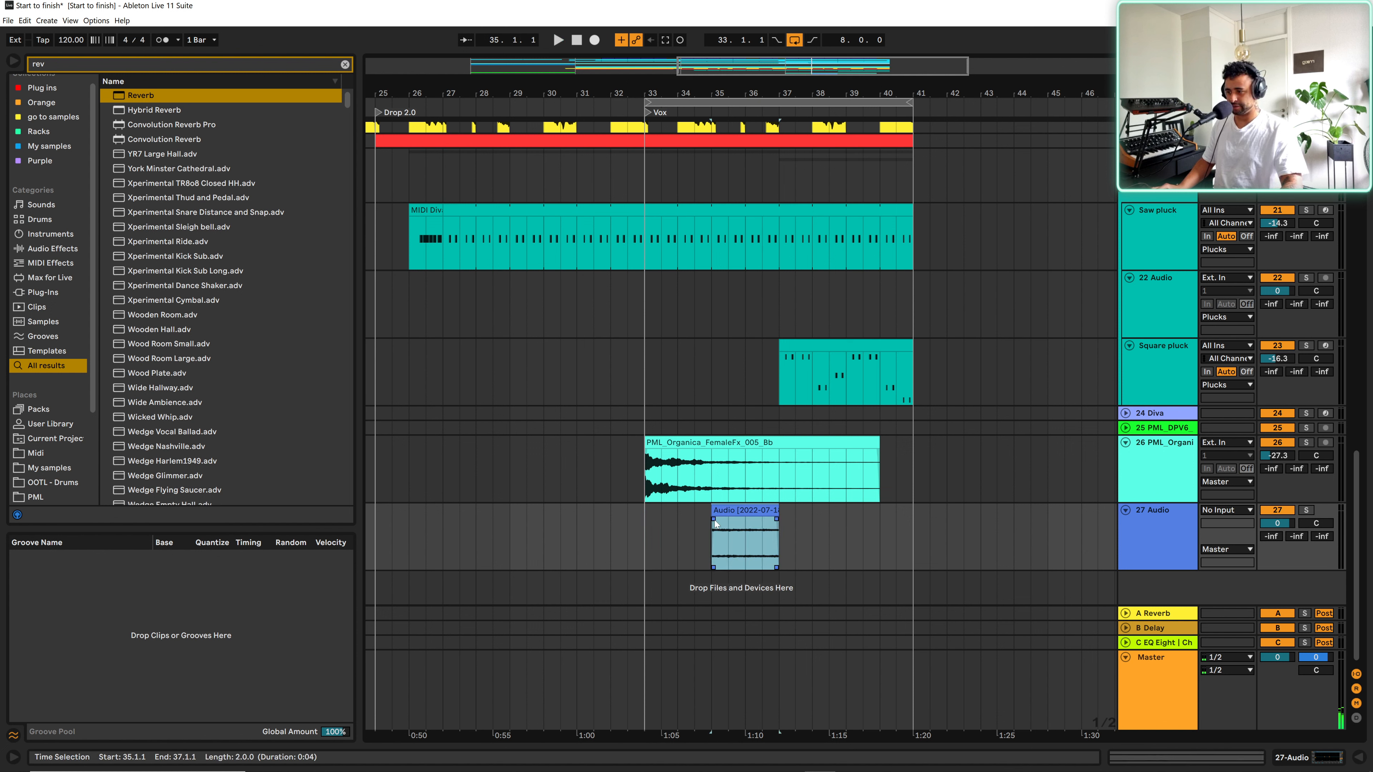
pyautogui.moveTo(715, 520); pyautogui.dragTo(764, 524)
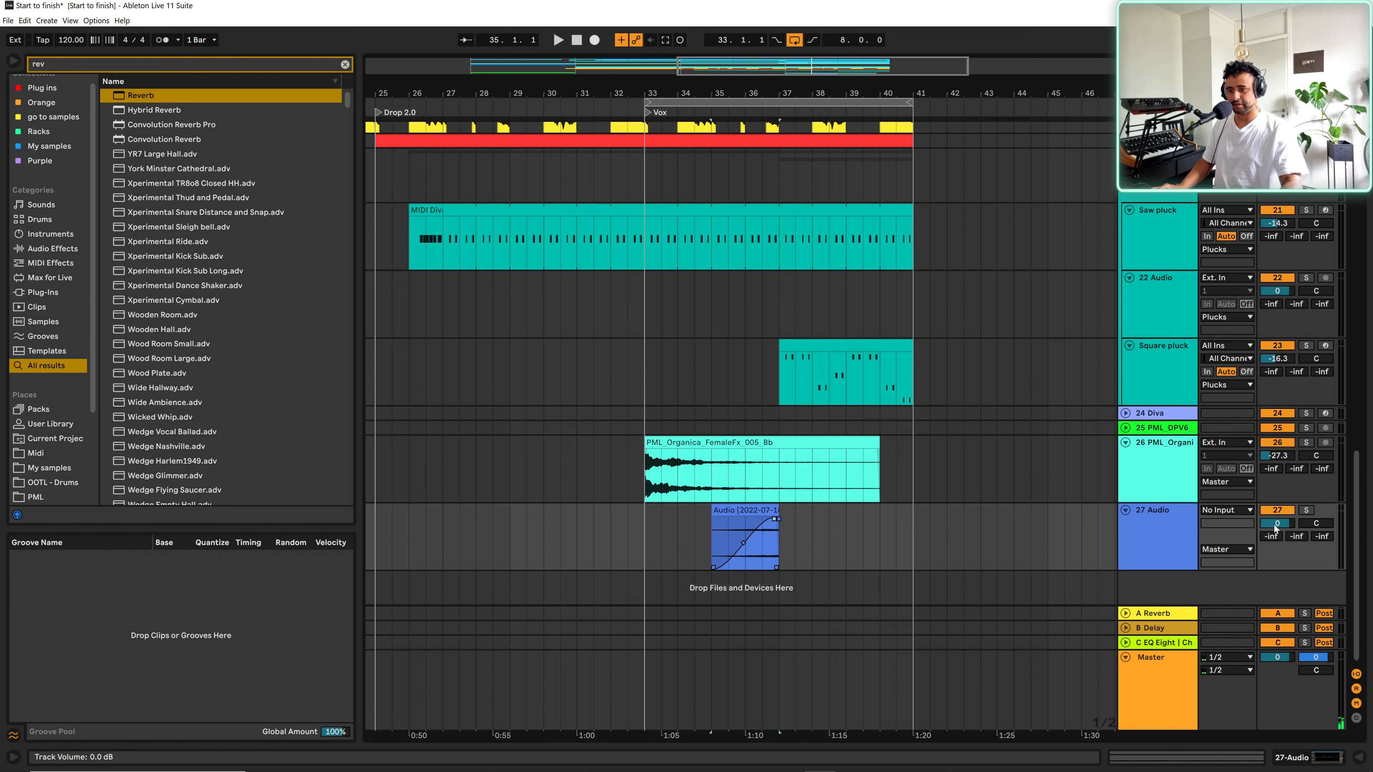
pyautogui.press('space')
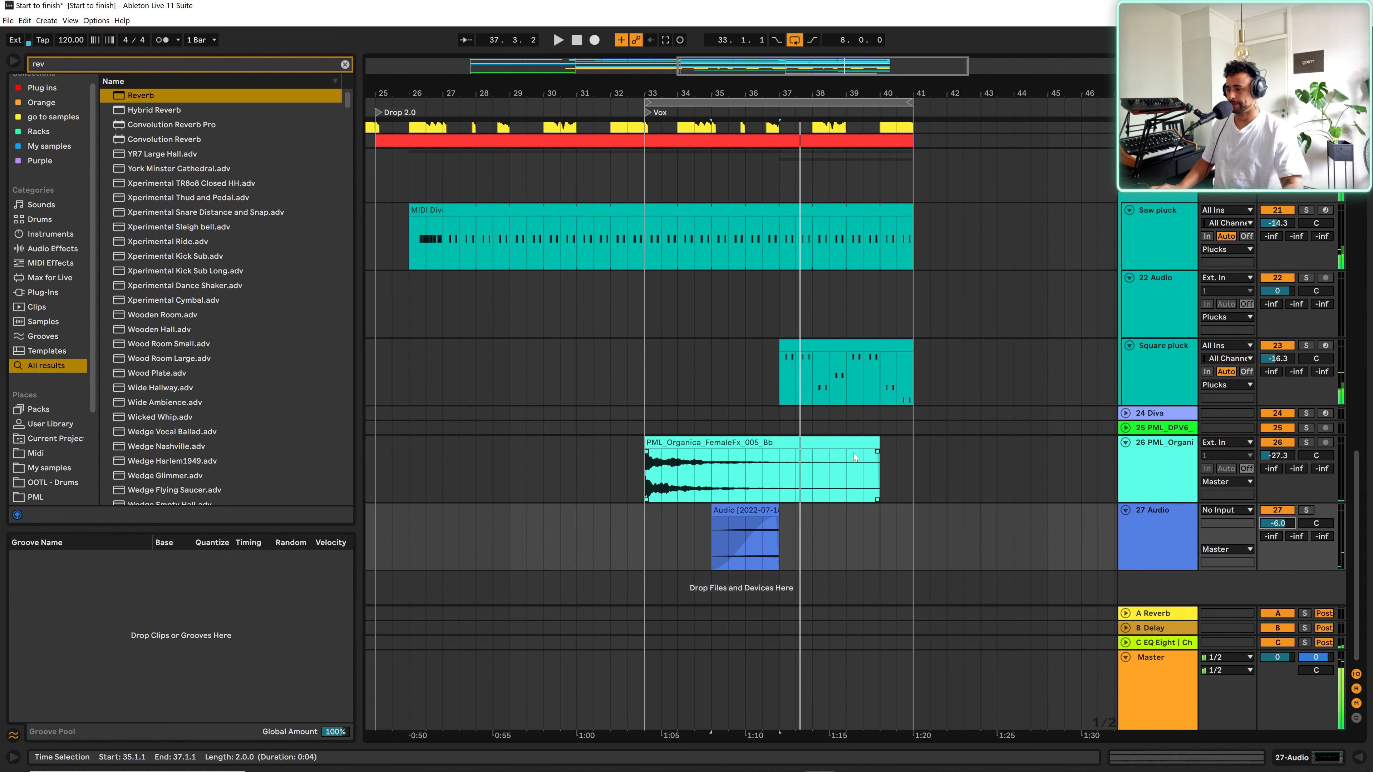
# - Copy the faded reverb texture clip to 31.1.1–33.1.1 as a lead-in to the Vox section and play it back
pyautogui.click(740, 510)
pyautogui.moveTo(736, 515); pyautogui.dragTo(610, 532)
pyautogui.press('space')
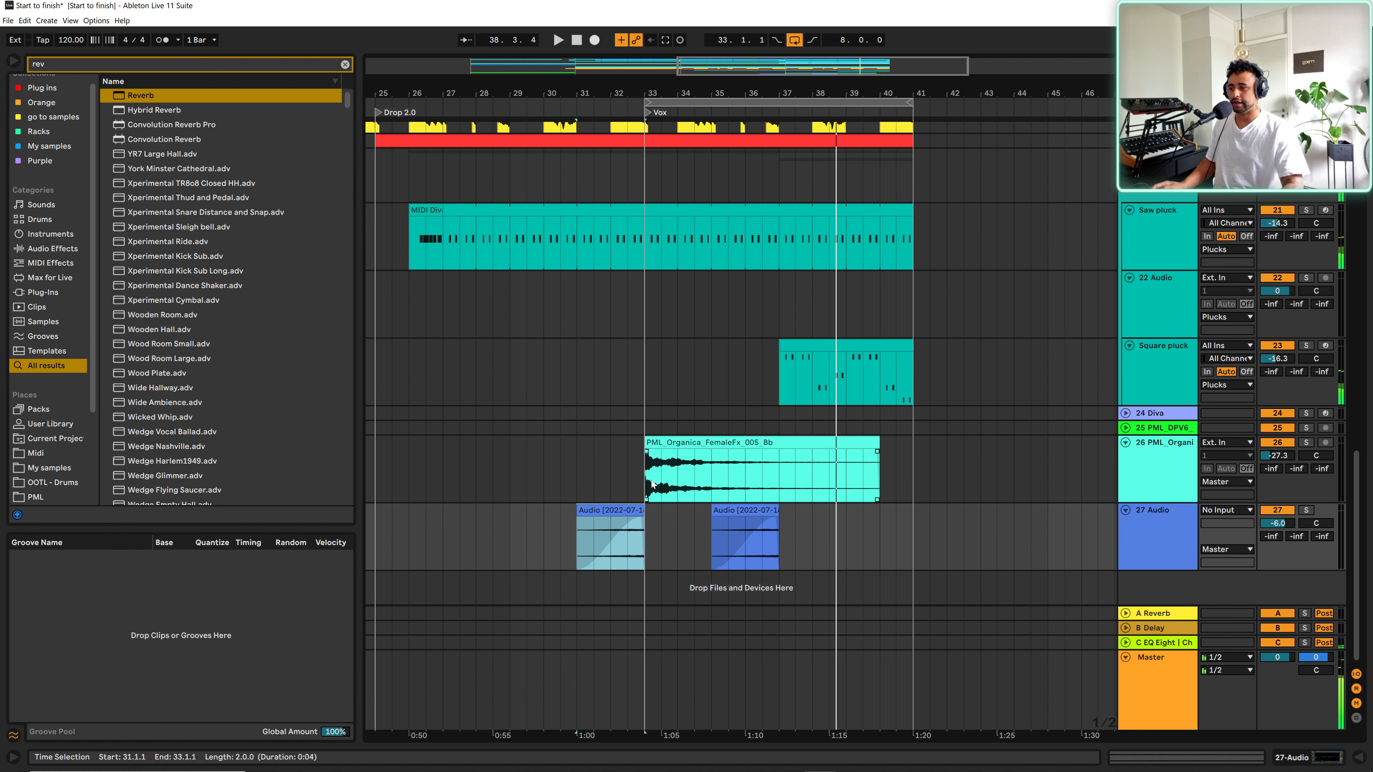
# - Copy the first two bars of the female vocal clip to 37.1.1 and extend the copy to 41.1.1
pyautogui.moveTo(652, 482); pyautogui.dragTo(705, 483)
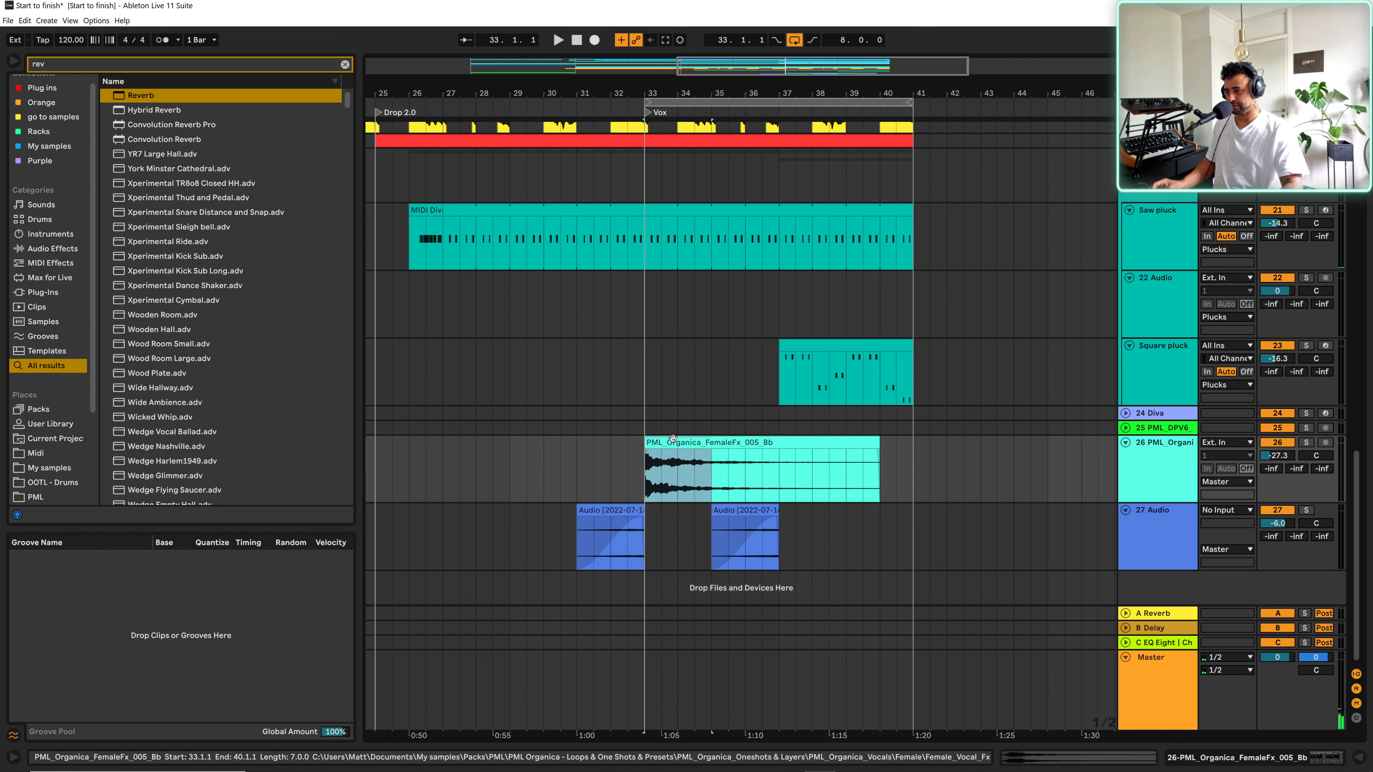
pyautogui.moveTo(673, 439); pyautogui.dragTo(808, 440)
pyautogui.click(768, 468)
pyautogui.press('space')
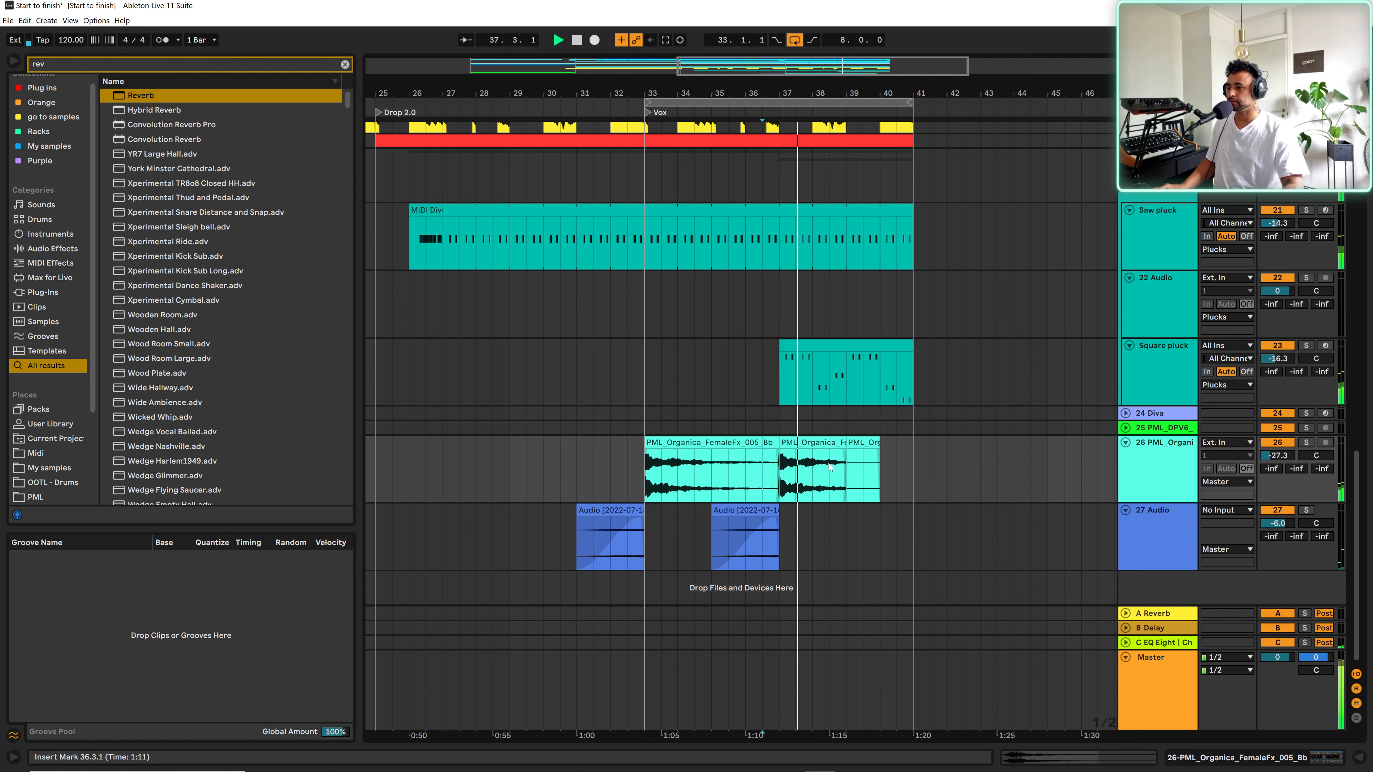
pyautogui.moveTo(845, 465); pyautogui.dragTo(915, 462)
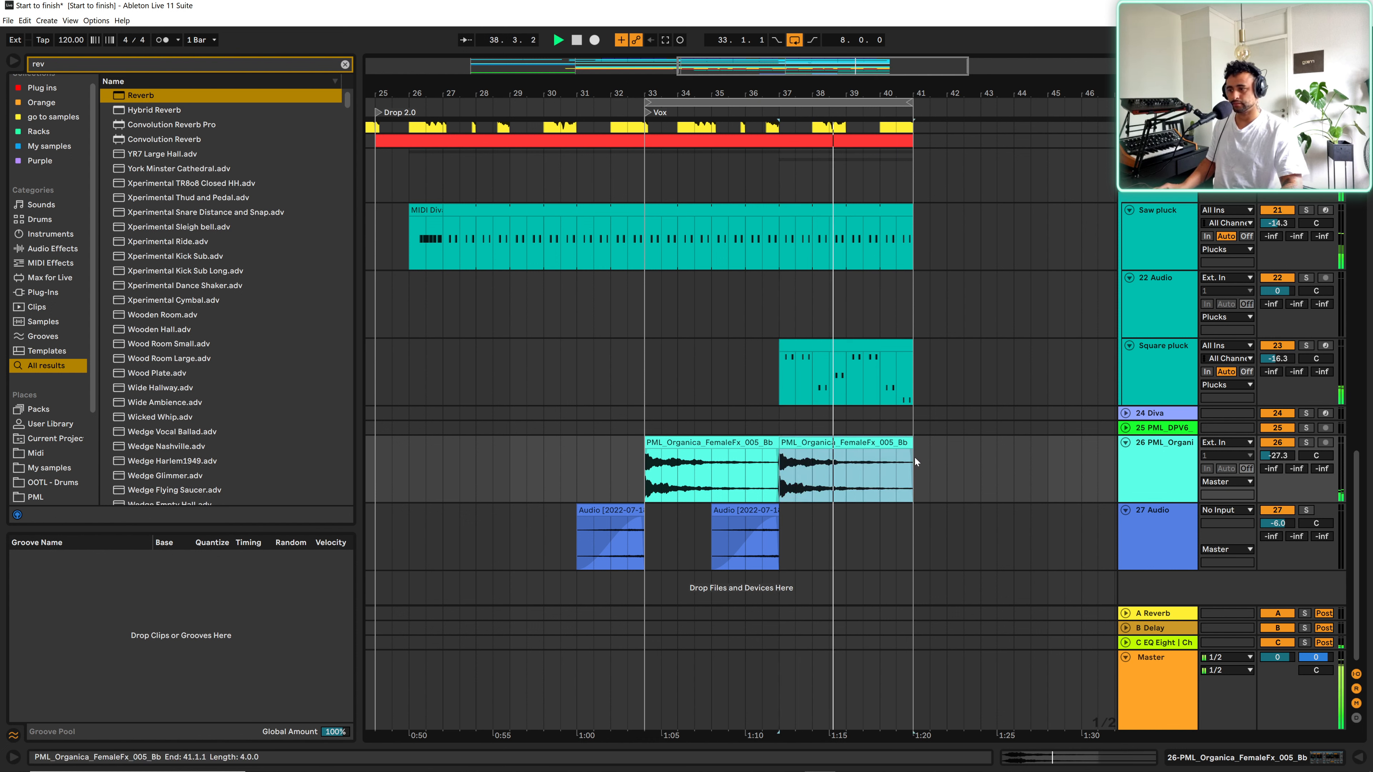
# - Copy the second reverb texture clip on track 27 to 39.1.1–41.1.1 and consolidate the copy
pyautogui.moveTo(735, 535); pyautogui.dragTo(870, 537)
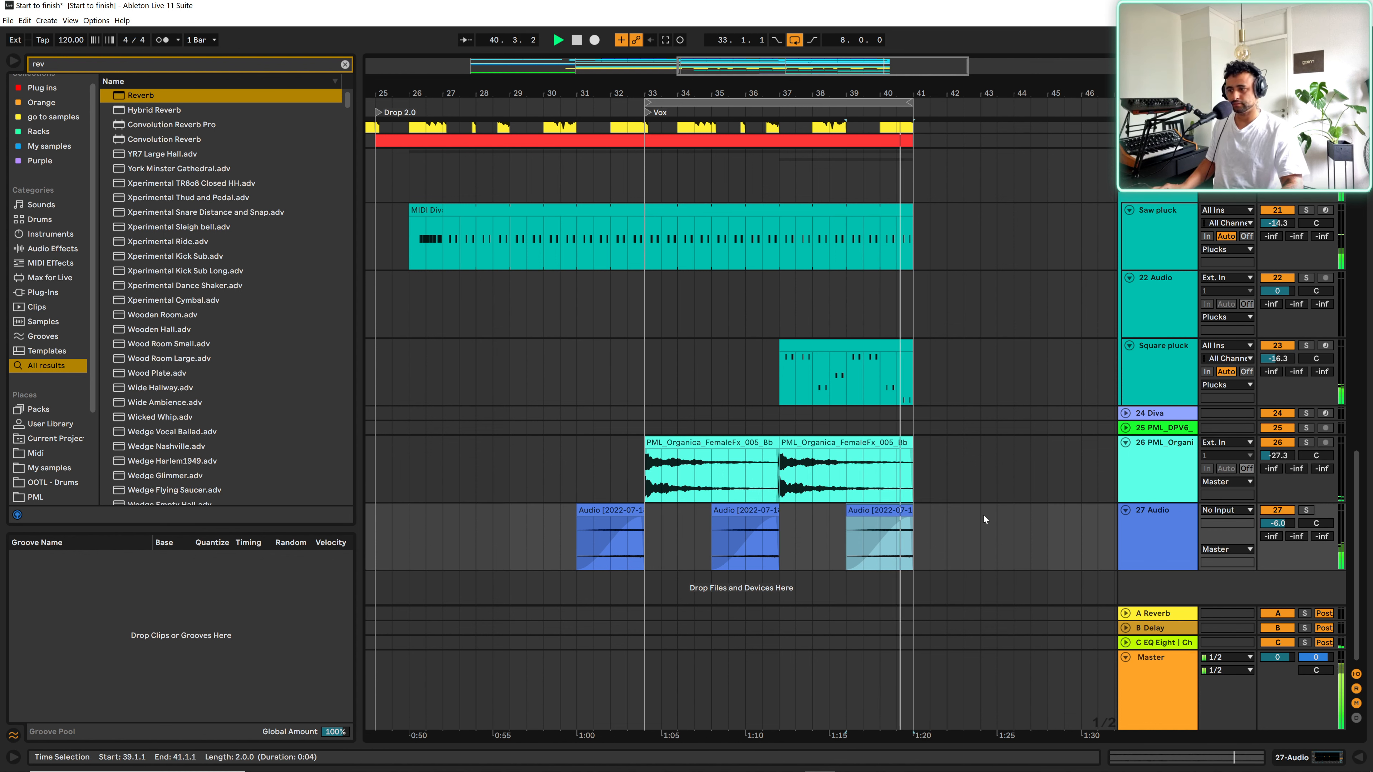
pyautogui.doubleClick(903, 507)
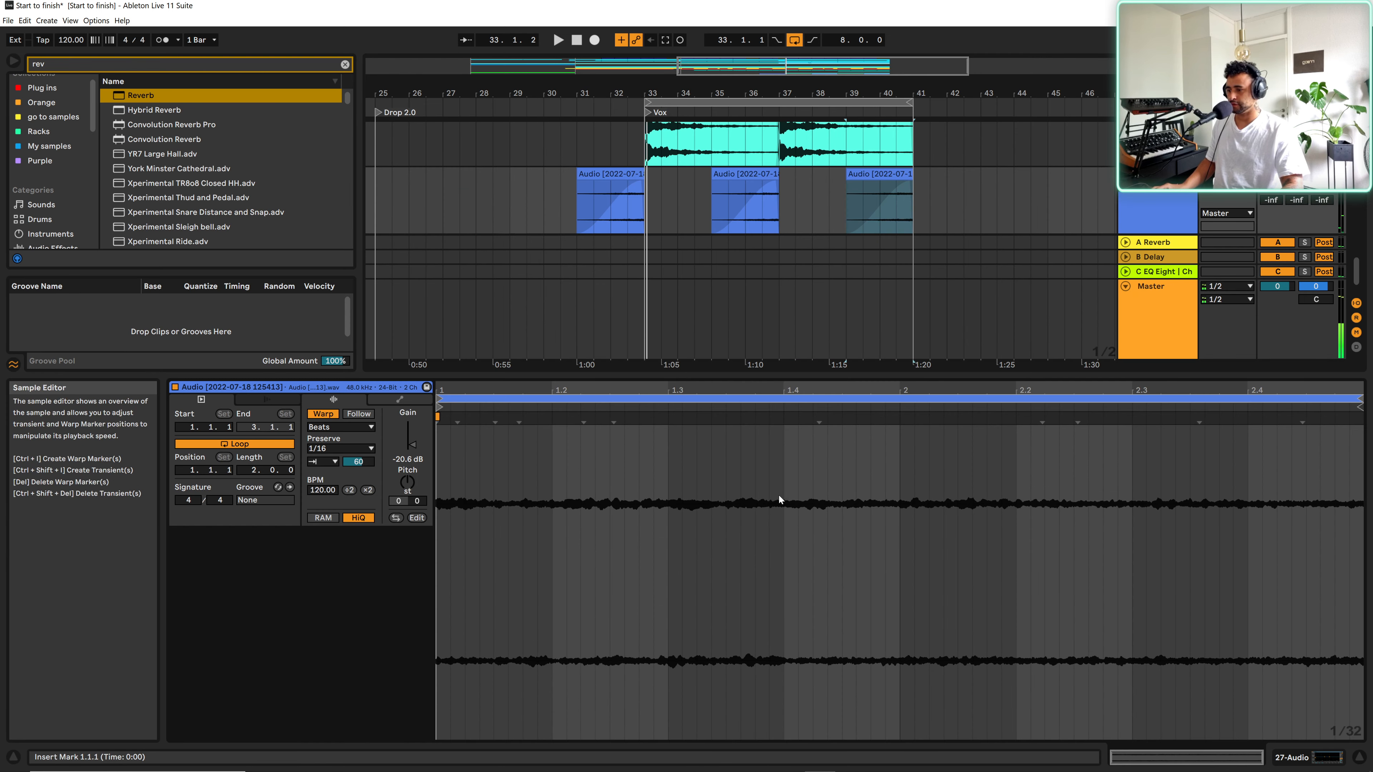
pyautogui.hotkey('ctrl', 'alt', 'l')
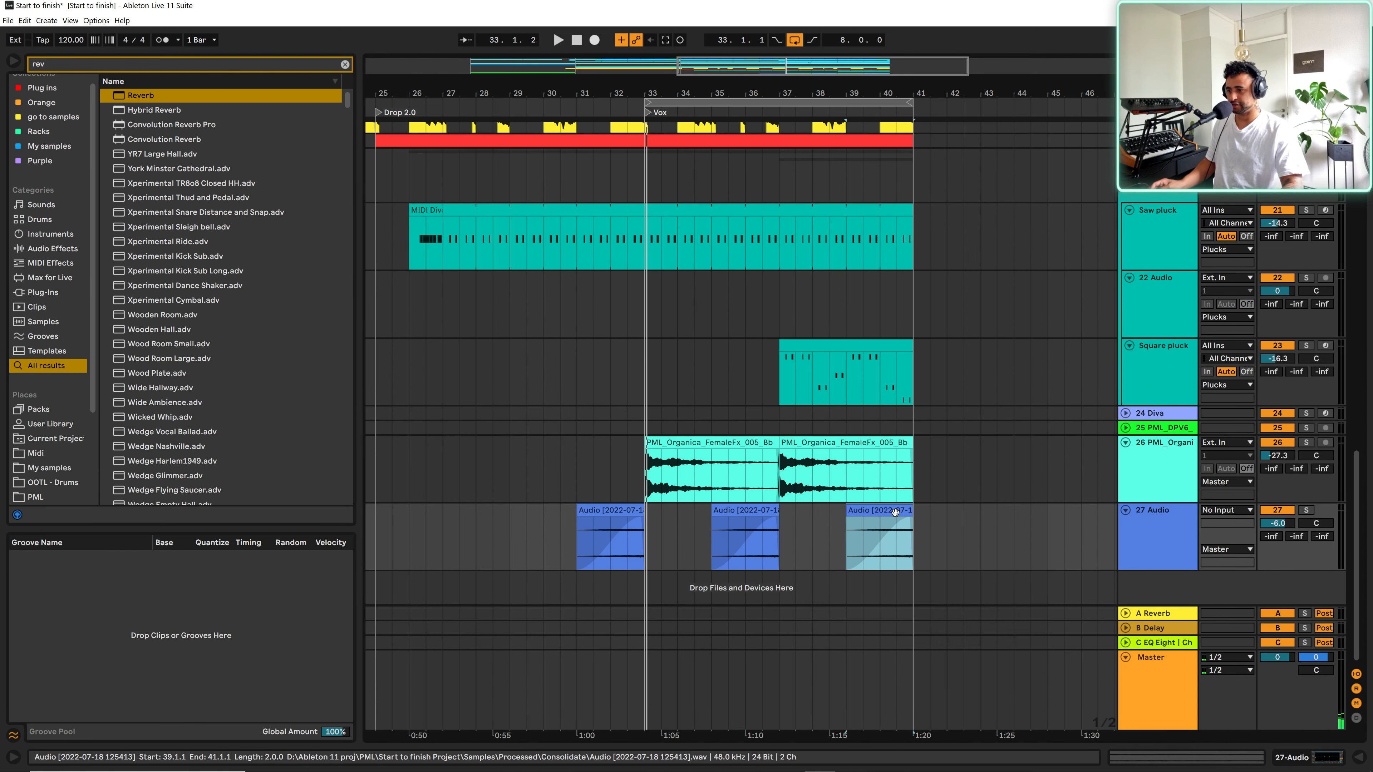
pyautogui.hotkey('ctrl', 'j')
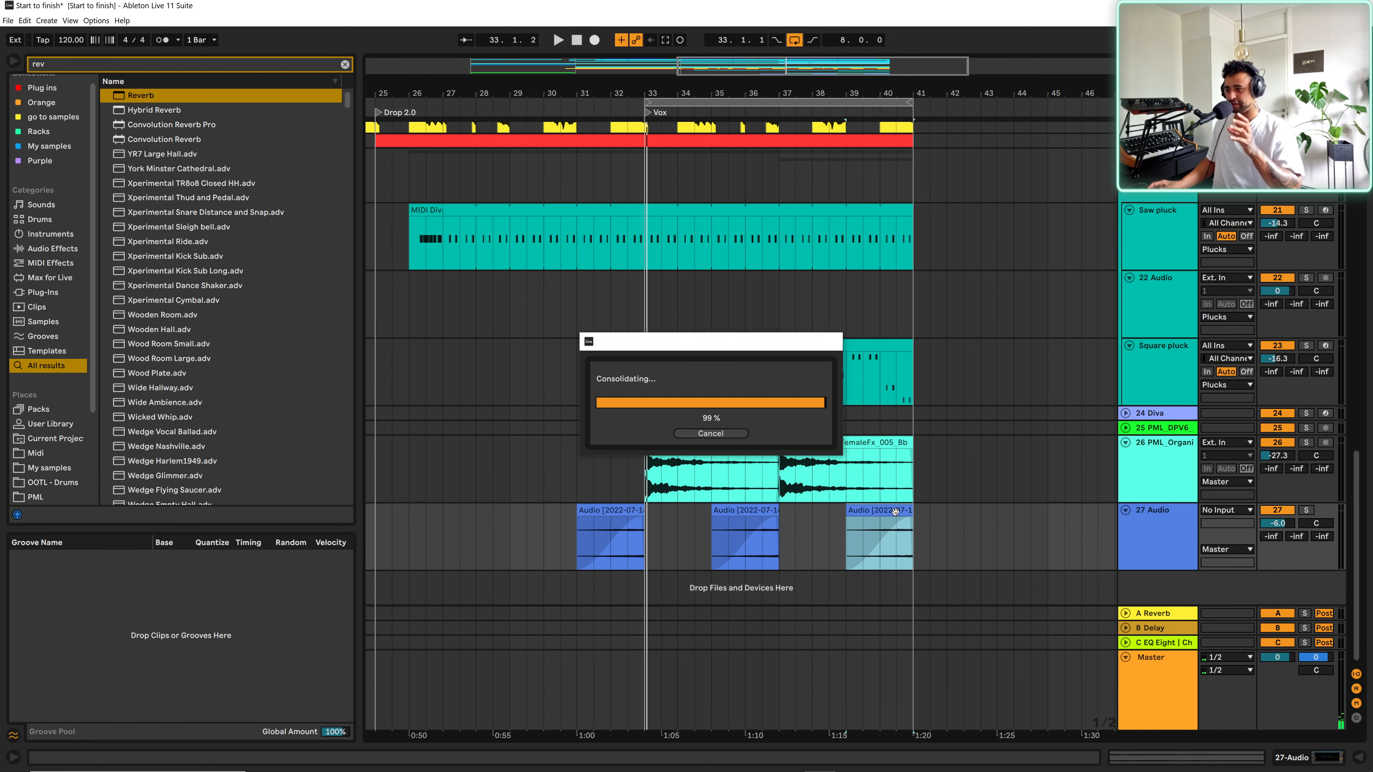
# - Set the last texture clip's warp mode to Complex Pro and transpose it up 7 semitones, auditioning the pitch
pyautogui.doubleClick(877, 511)
pyautogui.click(340, 427)
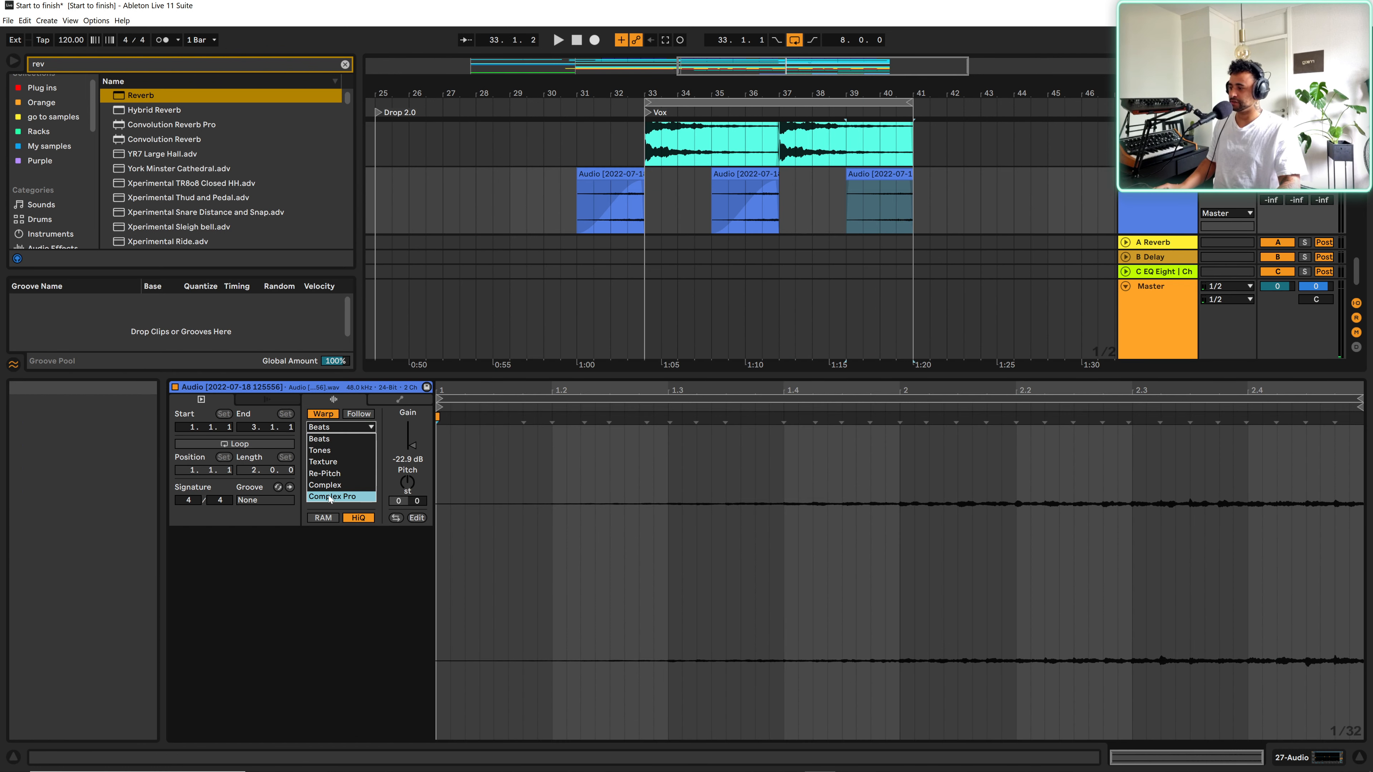
pyautogui.click(330, 497)
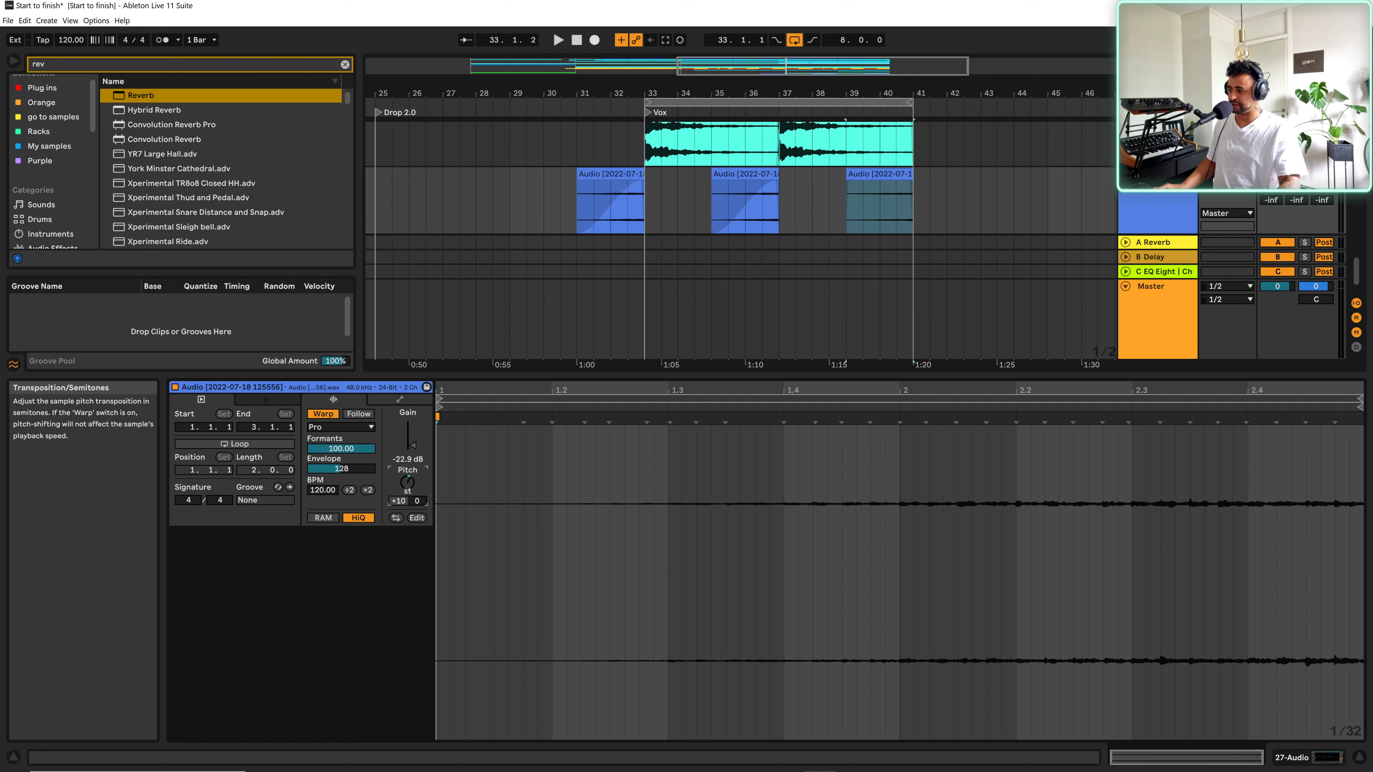
pyautogui.press('Up')
pyautogui.press('Up')
pyautogui.press('space')
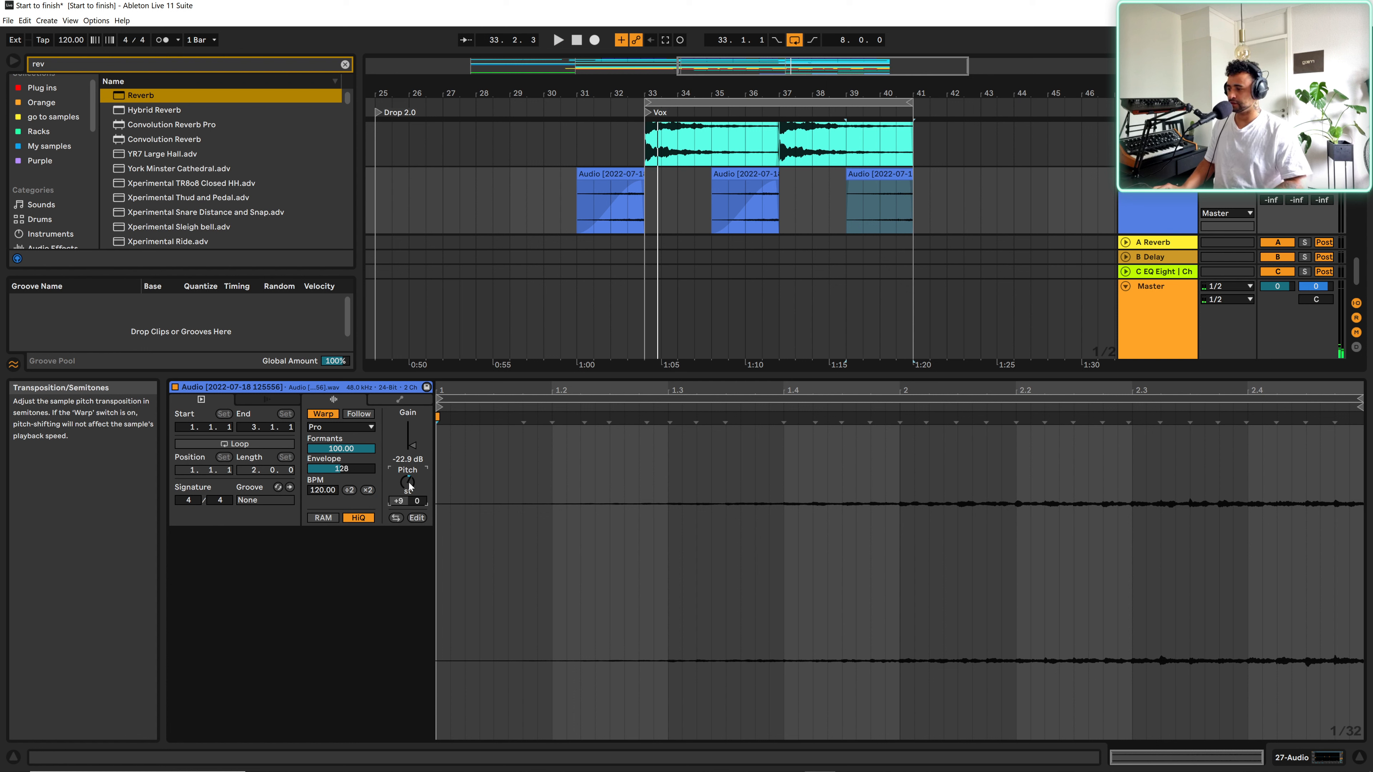
pyautogui.press('space')
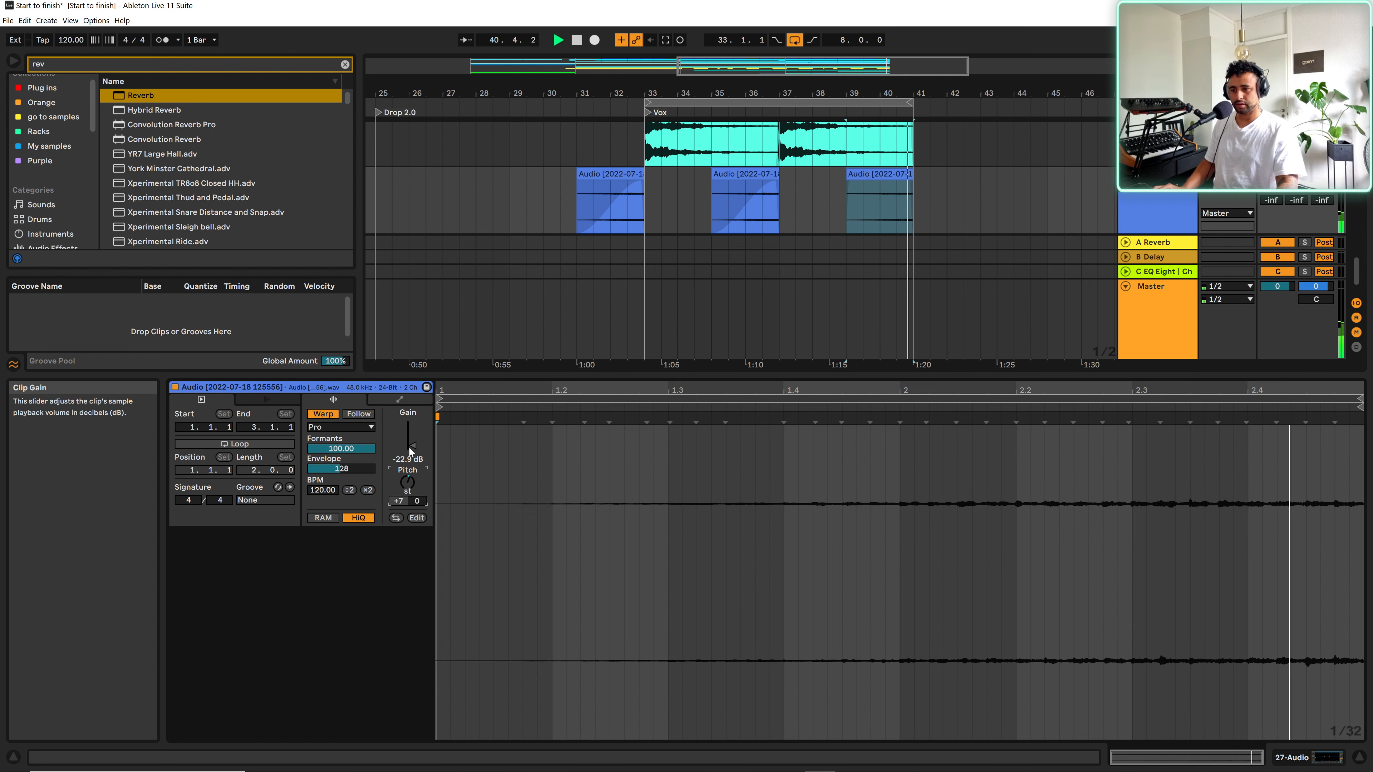
# - Raise the last texture clip's gain to -18.3 dB and listen to the result
pyautogui.moveTo(413, 445); pyautogui.dragTo(413, 443)
pyautogui.press('space')
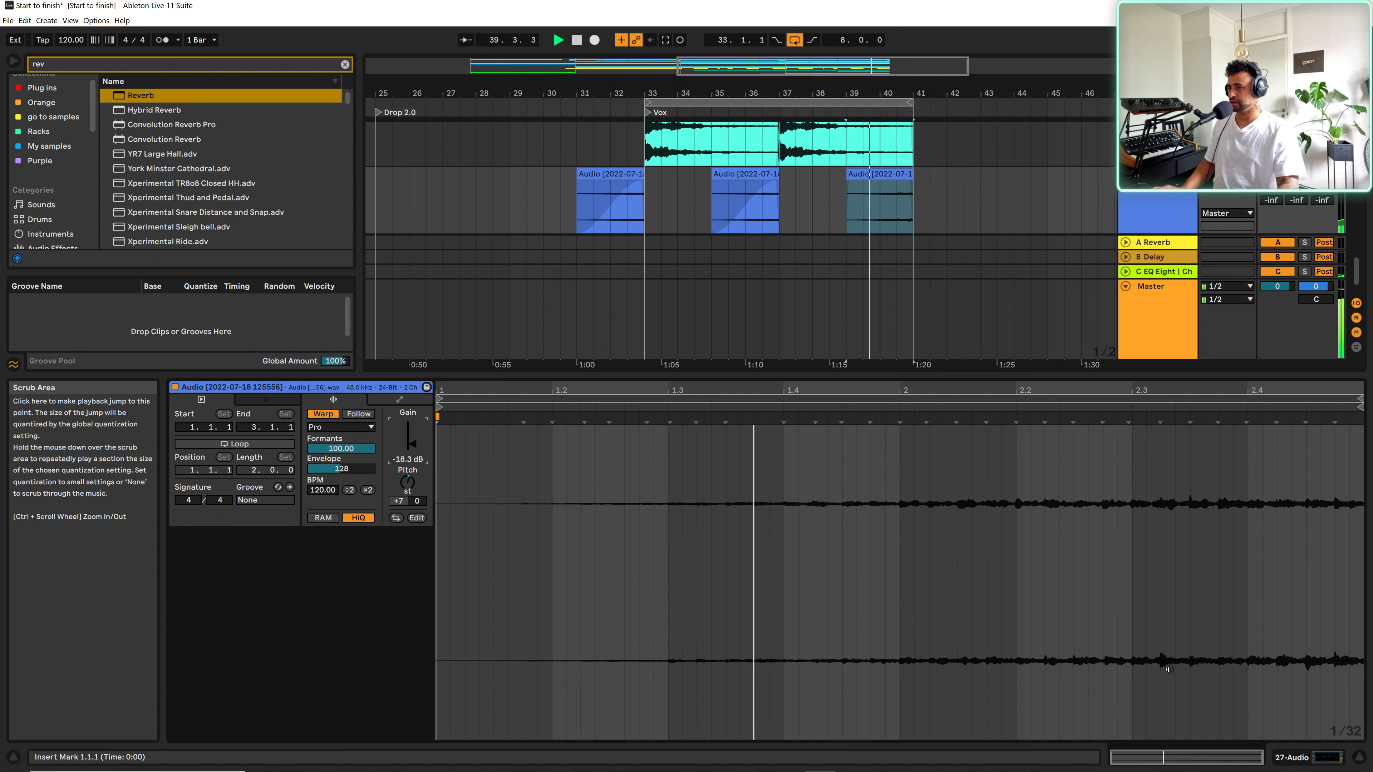
pyautogui.click(1359, 757)
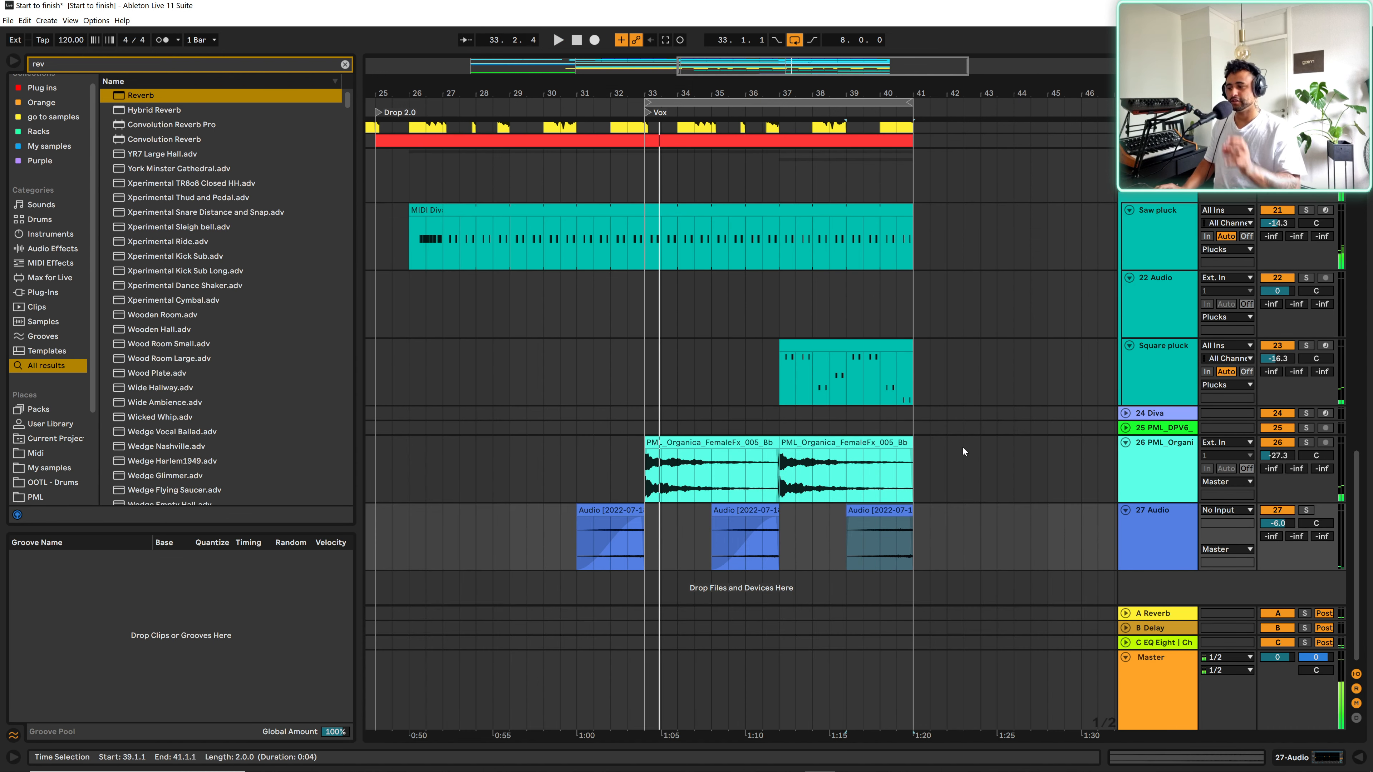
# - Raise the low-cut frequency of track 27's EQ Eight to 141 Hz and audition the Vox section
pyautogui.click(1156, 550)
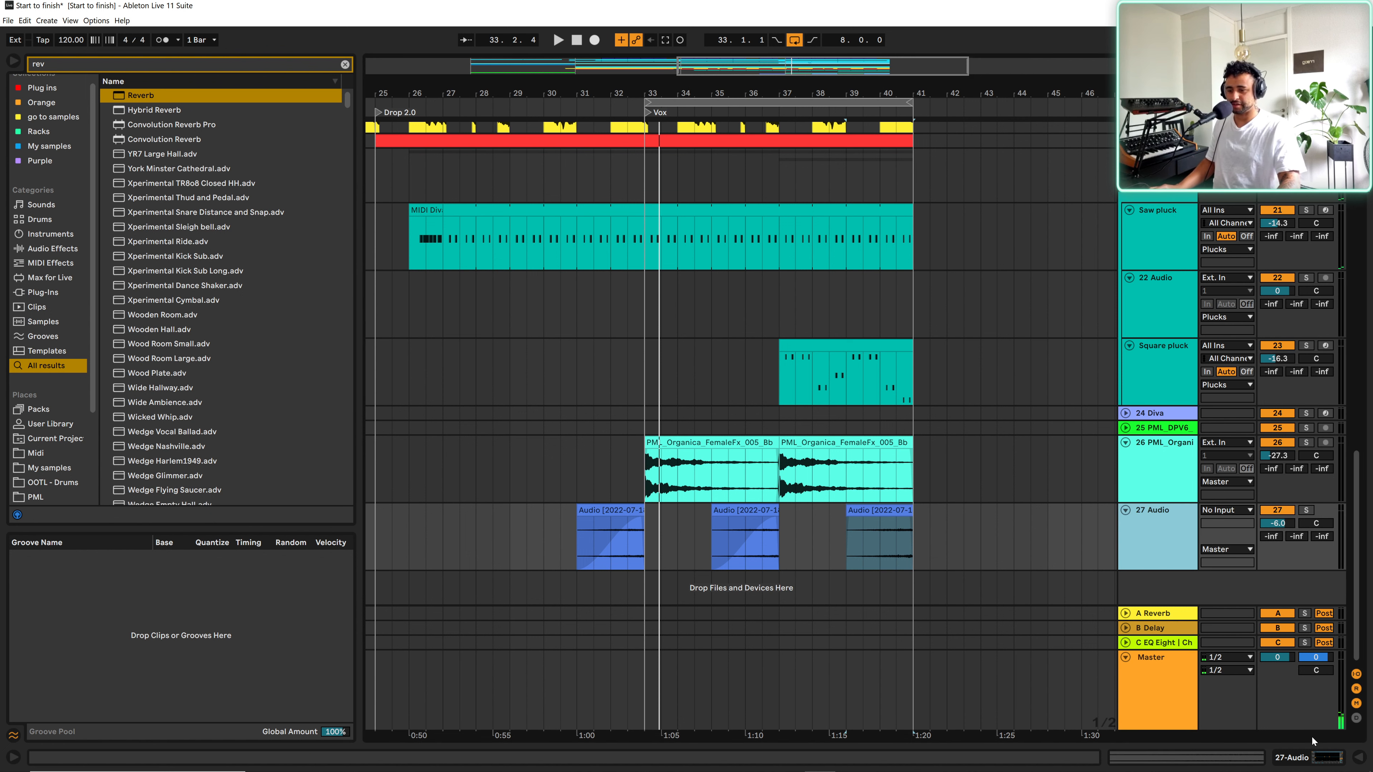
pyautogui.click(1322, 763)
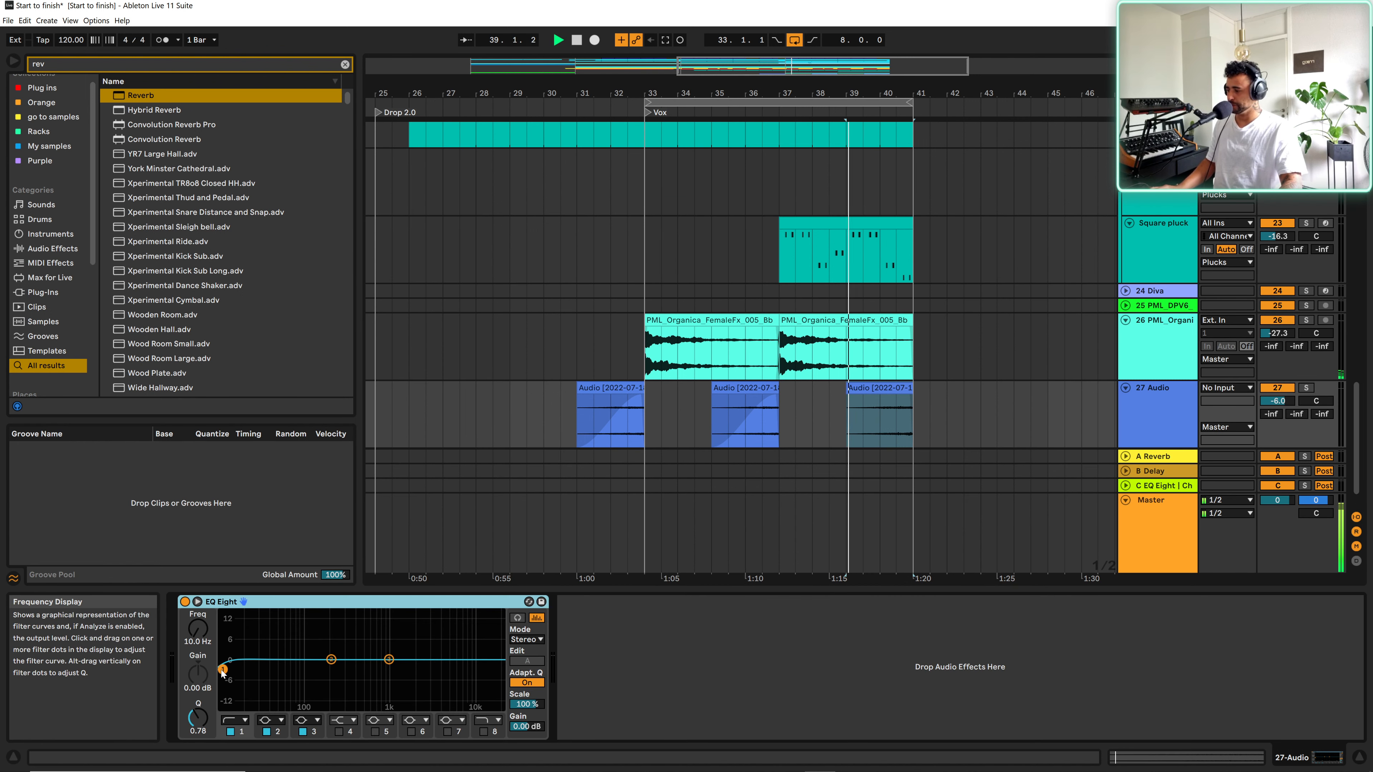
pyautogui.moveTo(222, 670); pyautogui.dragTo(318, 673)
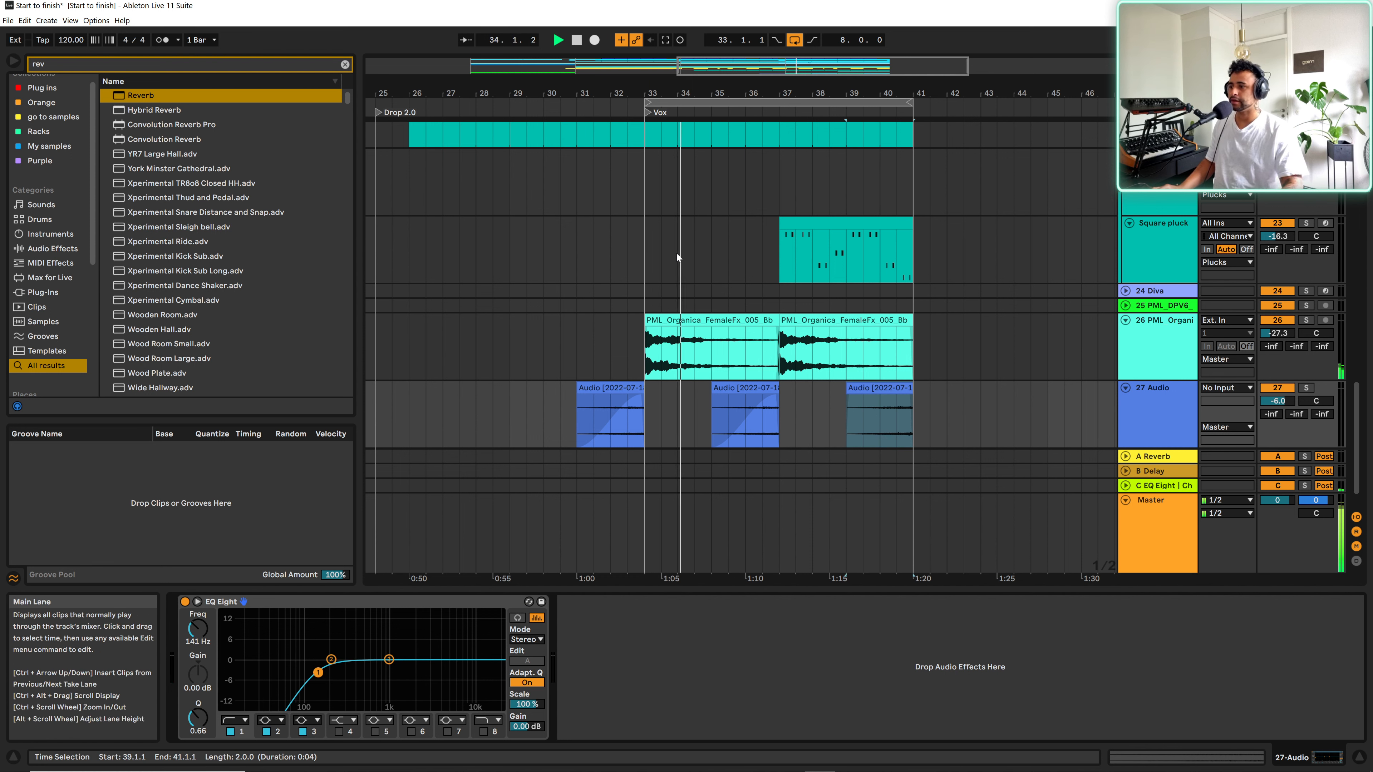
pyautogui.click(654, 251)
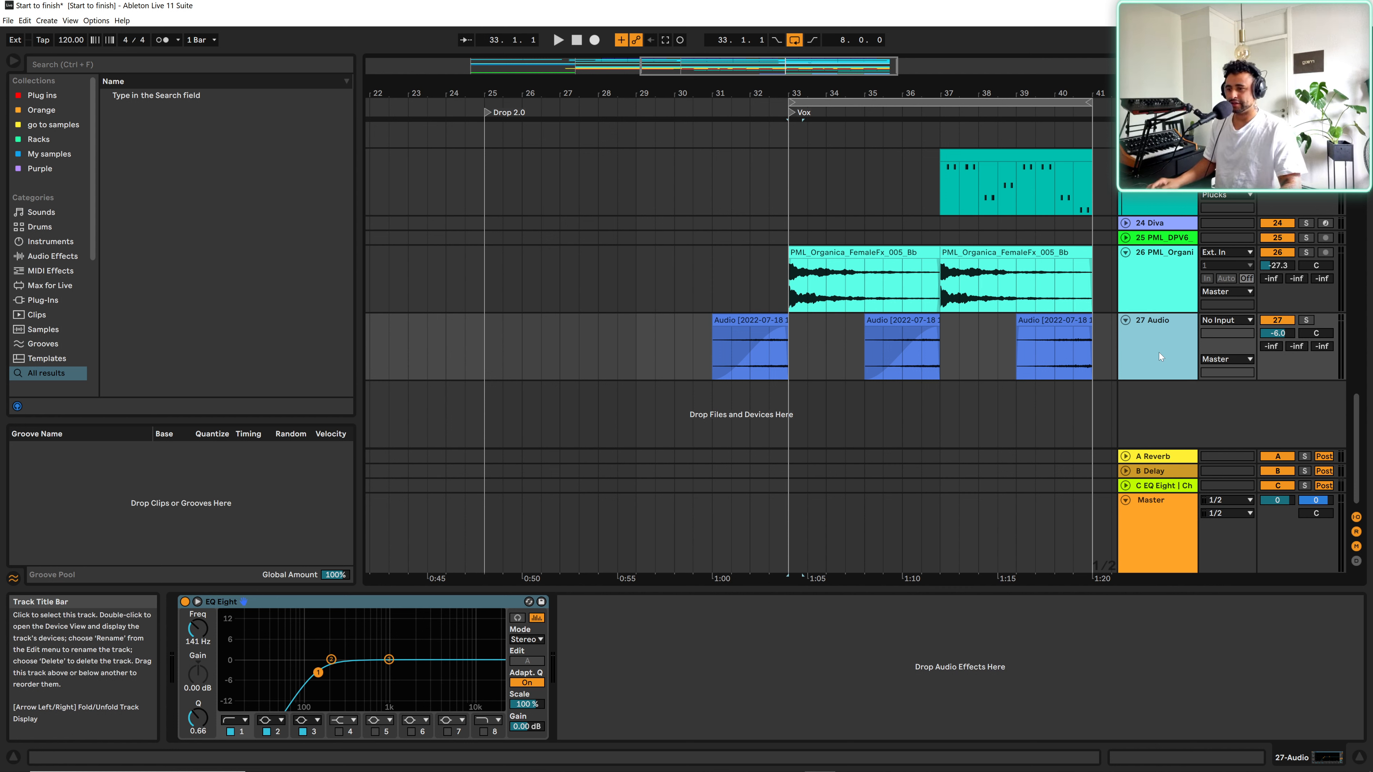
# - Add a new audio track below track 27 and audition clap one-shots in the PML sample folder
pyautogui.hotkey('ctrl', 't')
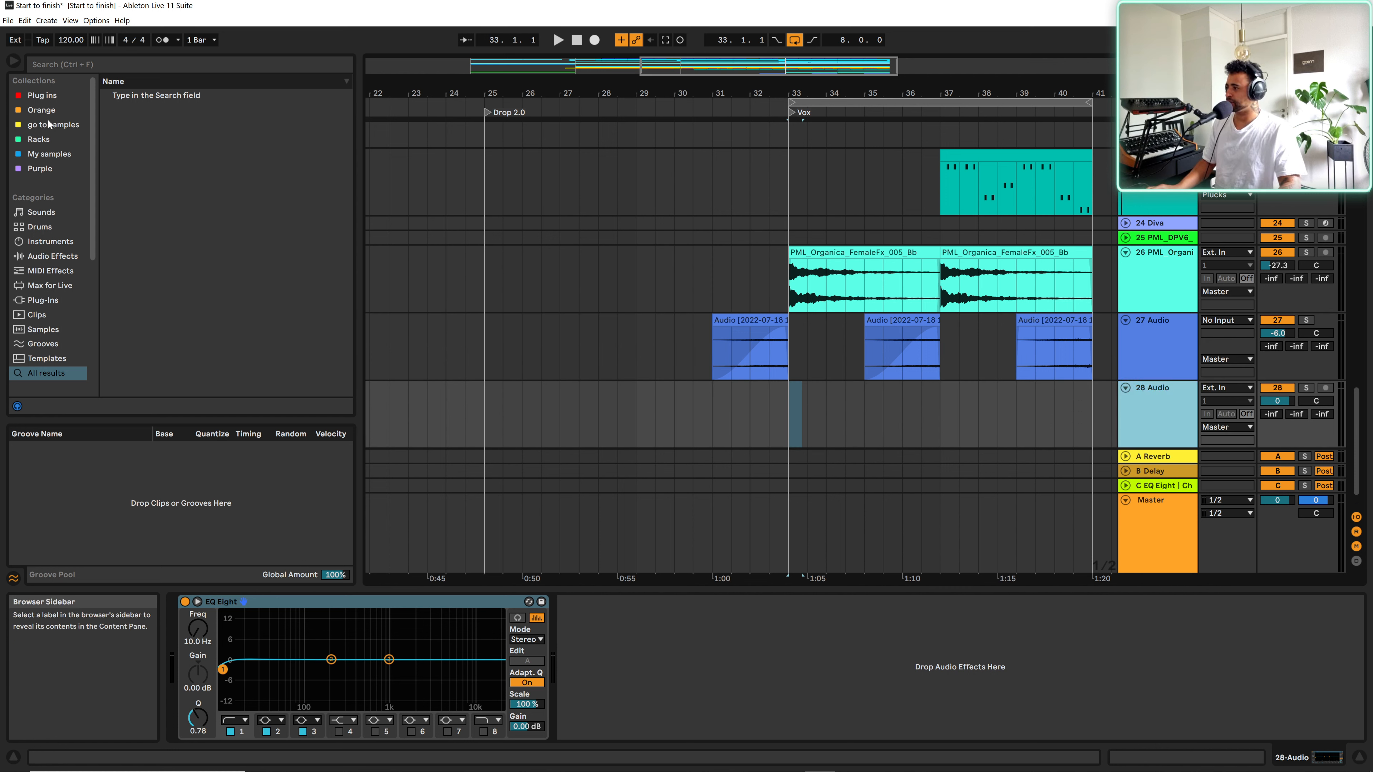
pyautogui.scroll(-3, 54, 308)
pyautogui.scroll(-3, 54, 312)
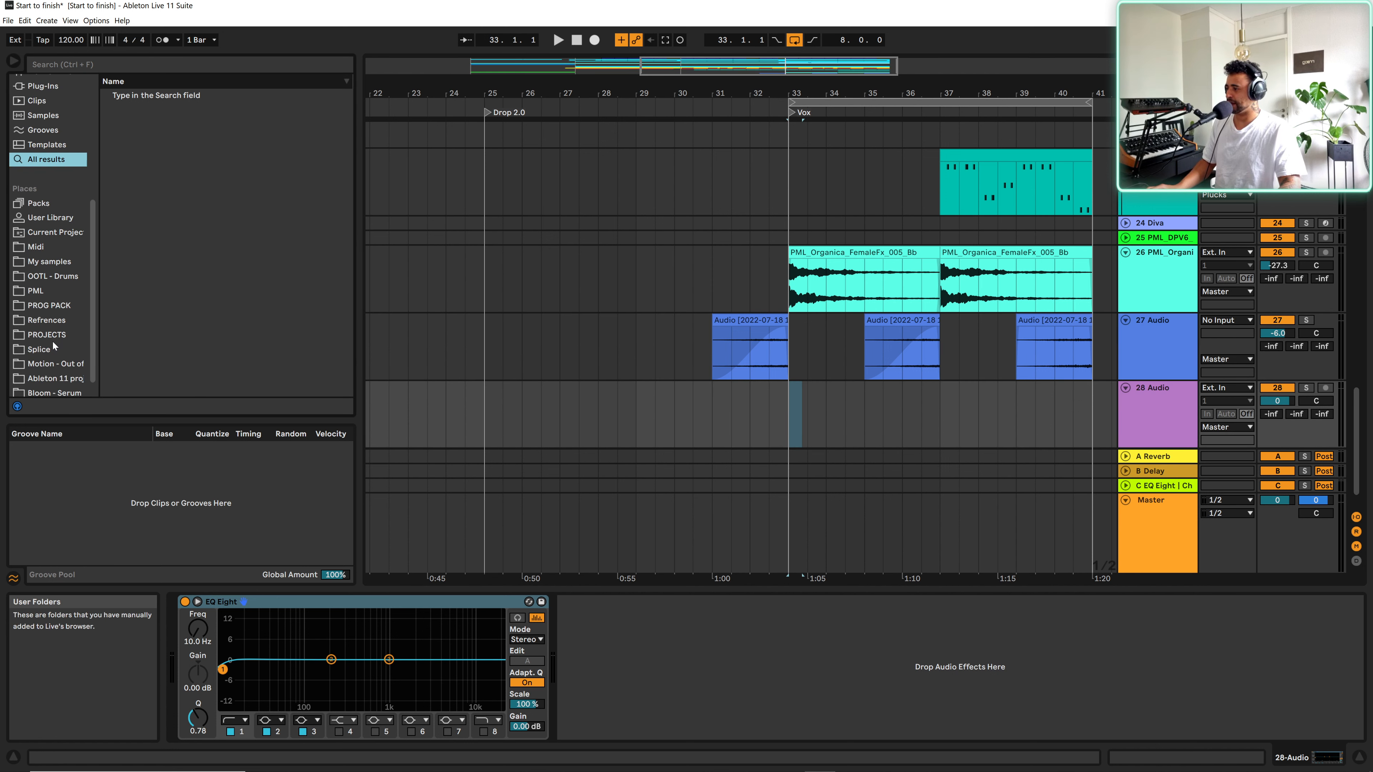
pyautogui.click(38, 290)
pyautogui.click(225, 240)
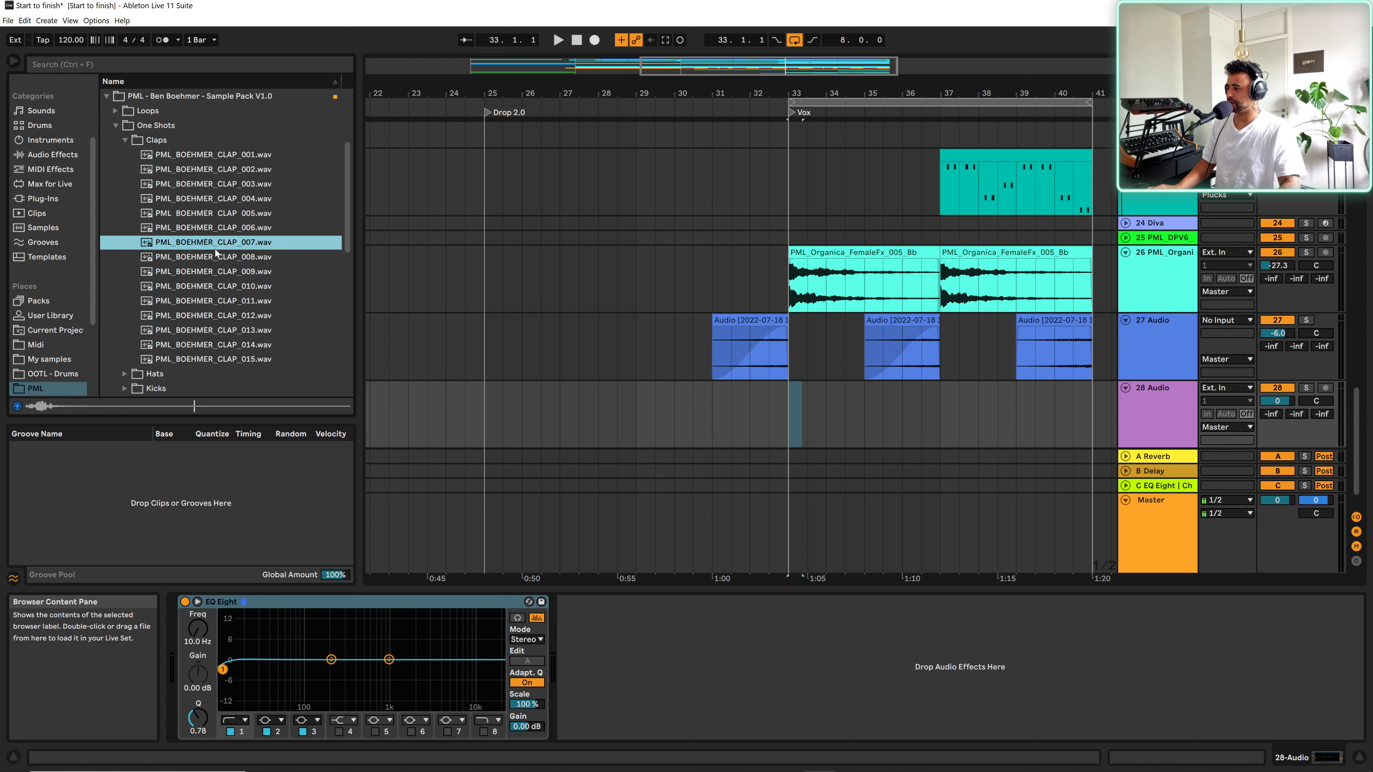
pyautogui.press('Down')
pyautogui.press('Down')
pyautogui.scroll(-5, 195, 245)
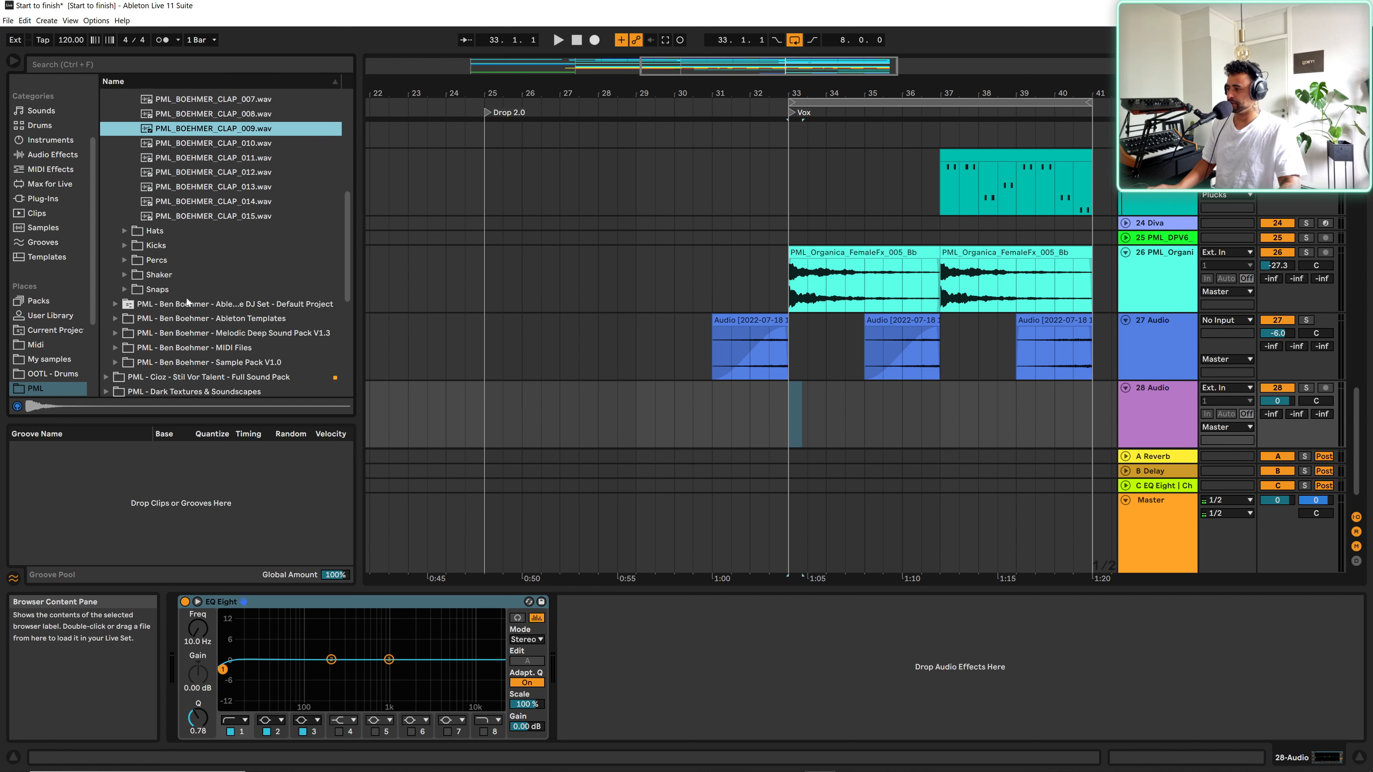
# - Search the PML folder for "fx" and audition the FX one-shots in PML - Deep Premium Vol 6 - Drums
pyautogui.click(309, 66)
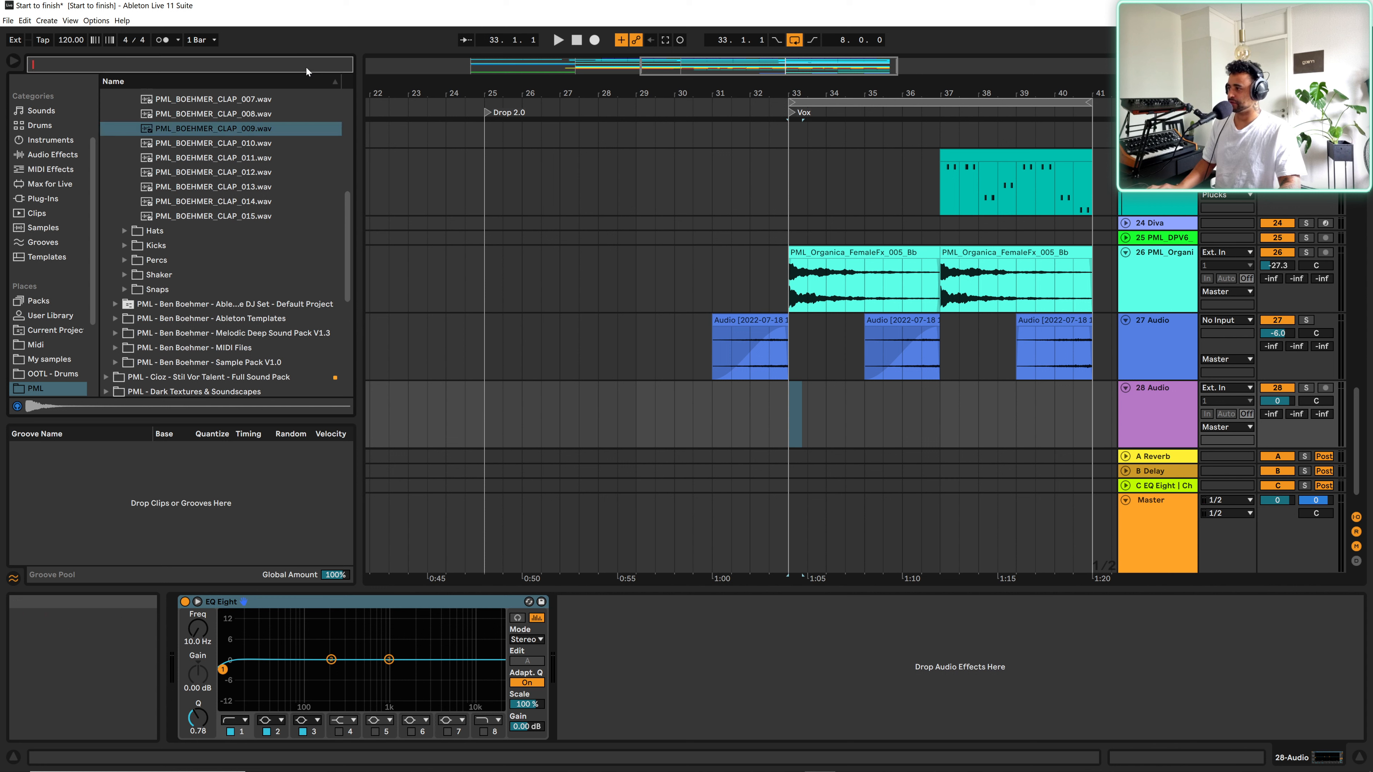
pyautogui.write('fx')
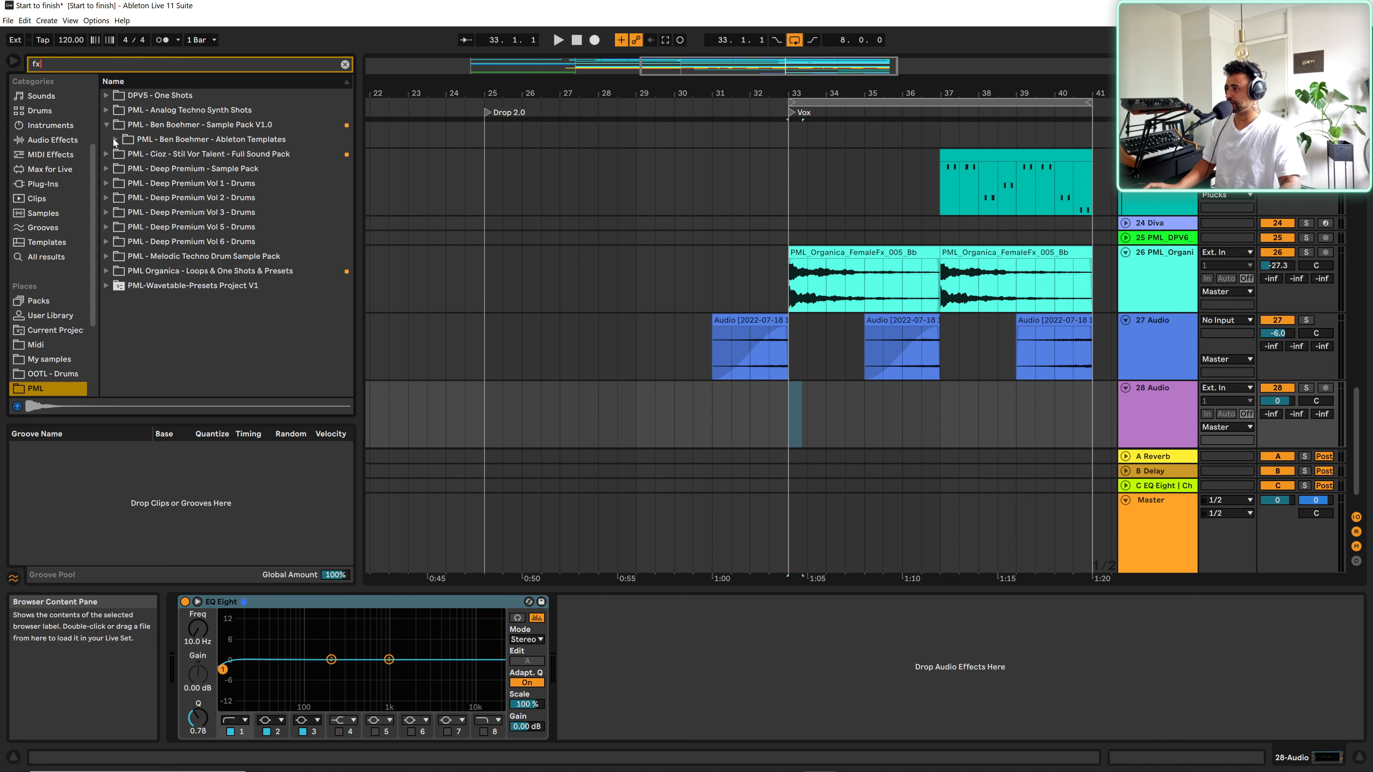
pyautogui.click(105, 241)
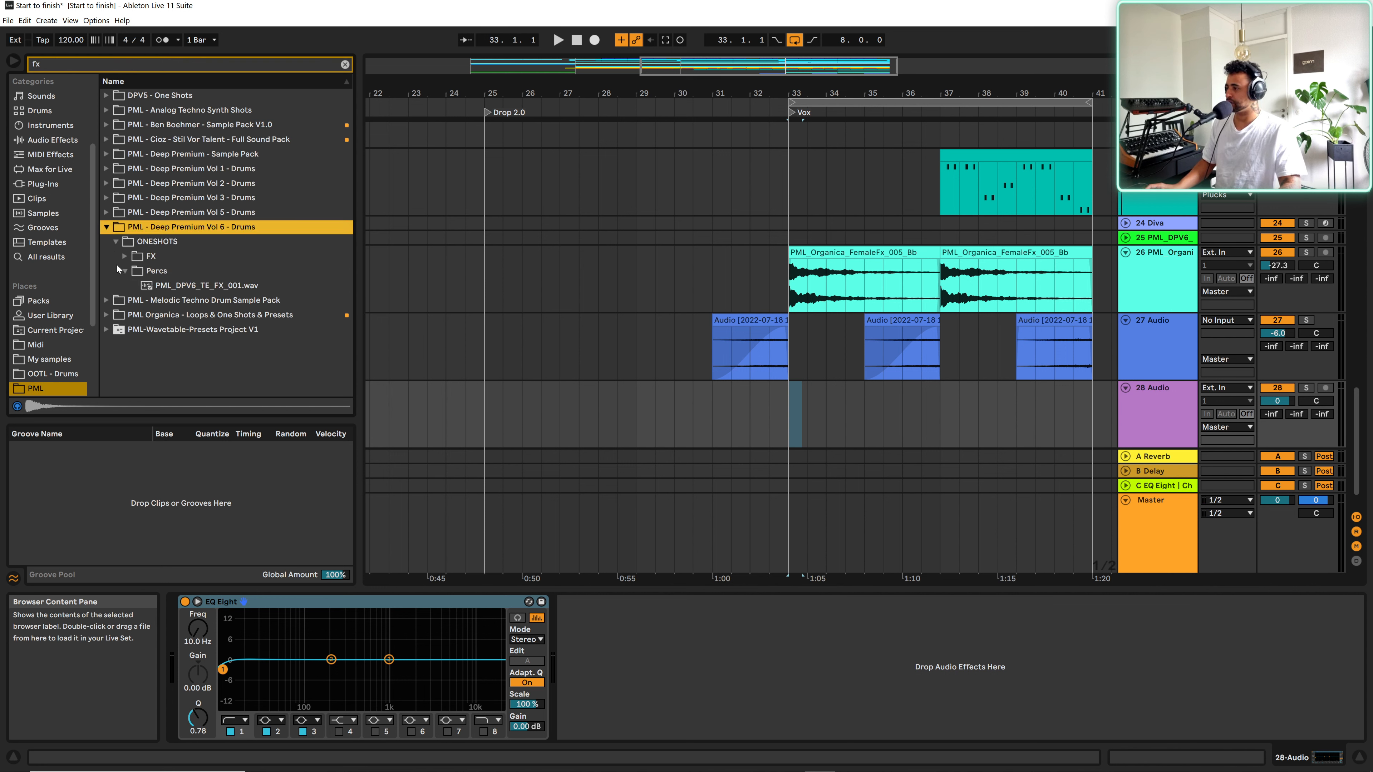
pyautogui.click(169, 269)
pyautogui.click(182, 285)
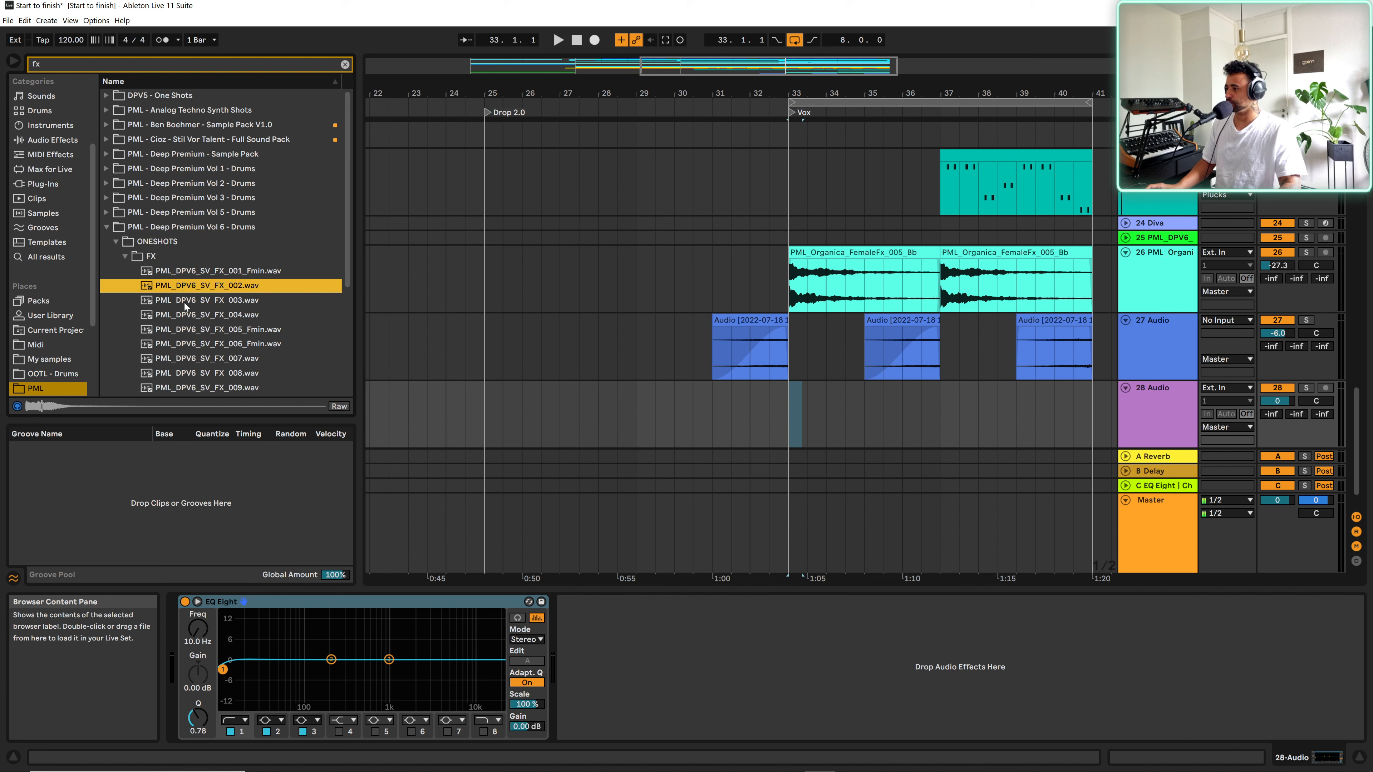
pyautogui.click(185, 302)
pyautogui.click(188, 315)
pyautogui.click(181, 301)
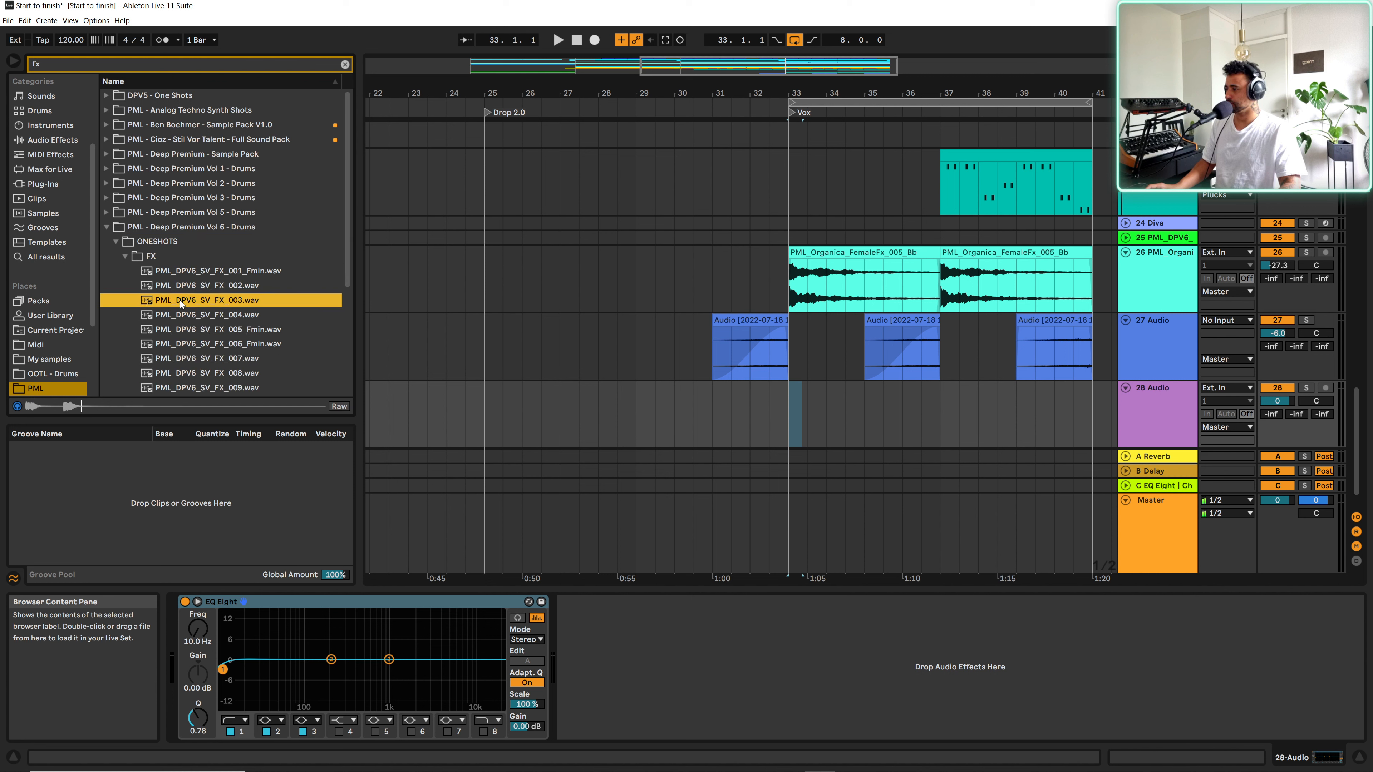
# - Place PML_DPV6_SV_FX_003.wav on track 28 at 33.1.1, the start of the Vox section
pyautogui.moveTo(171, 302); pyautogui.dragTo(792, 408)
pyautogui.moveTo(791, 88); pyautogui.dragTo(568, 87)
pyautogui.scroll(-2, 665, 435)
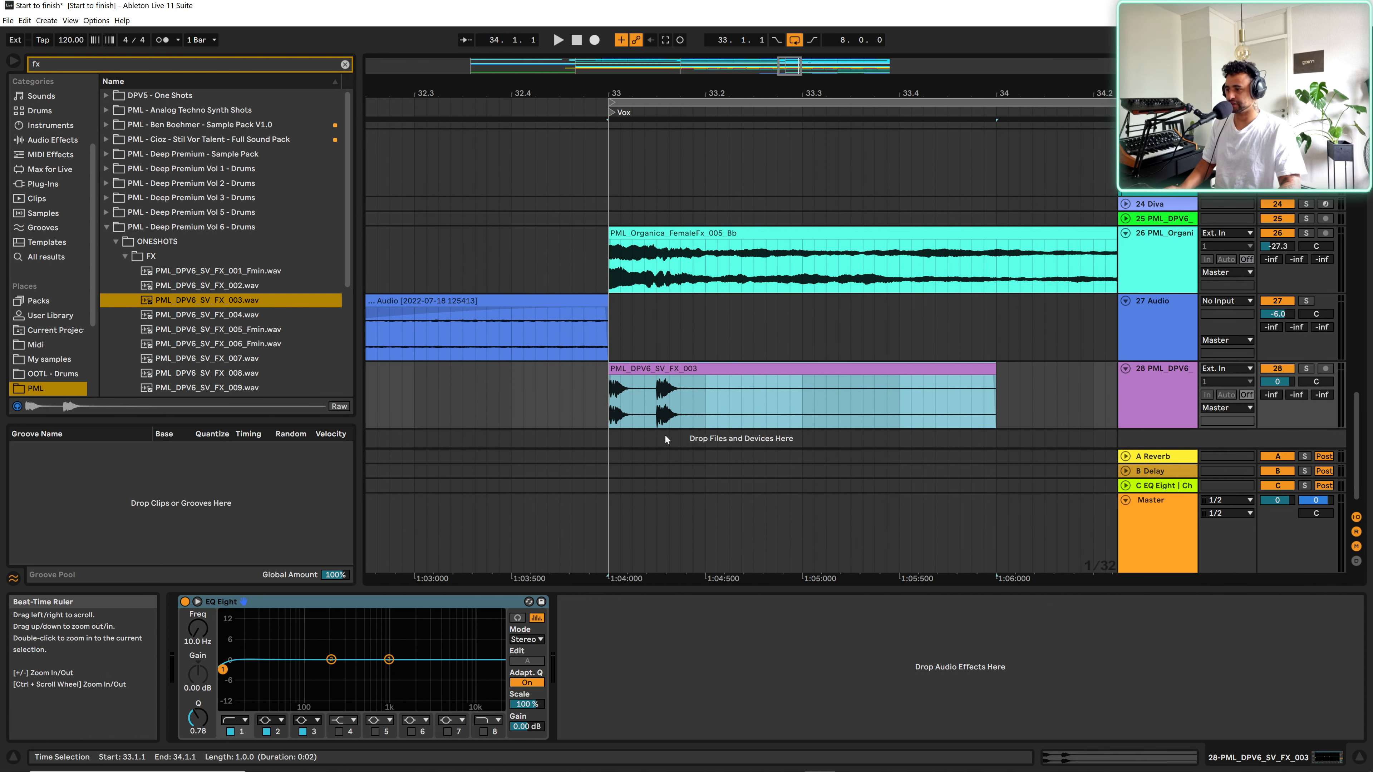
# - Delete the first hit of the FX_003 clip and move the remaining part to start at 33.1.1
pyautogui.moveTo(646, 409); pyautogui.dragTo(672, 408)
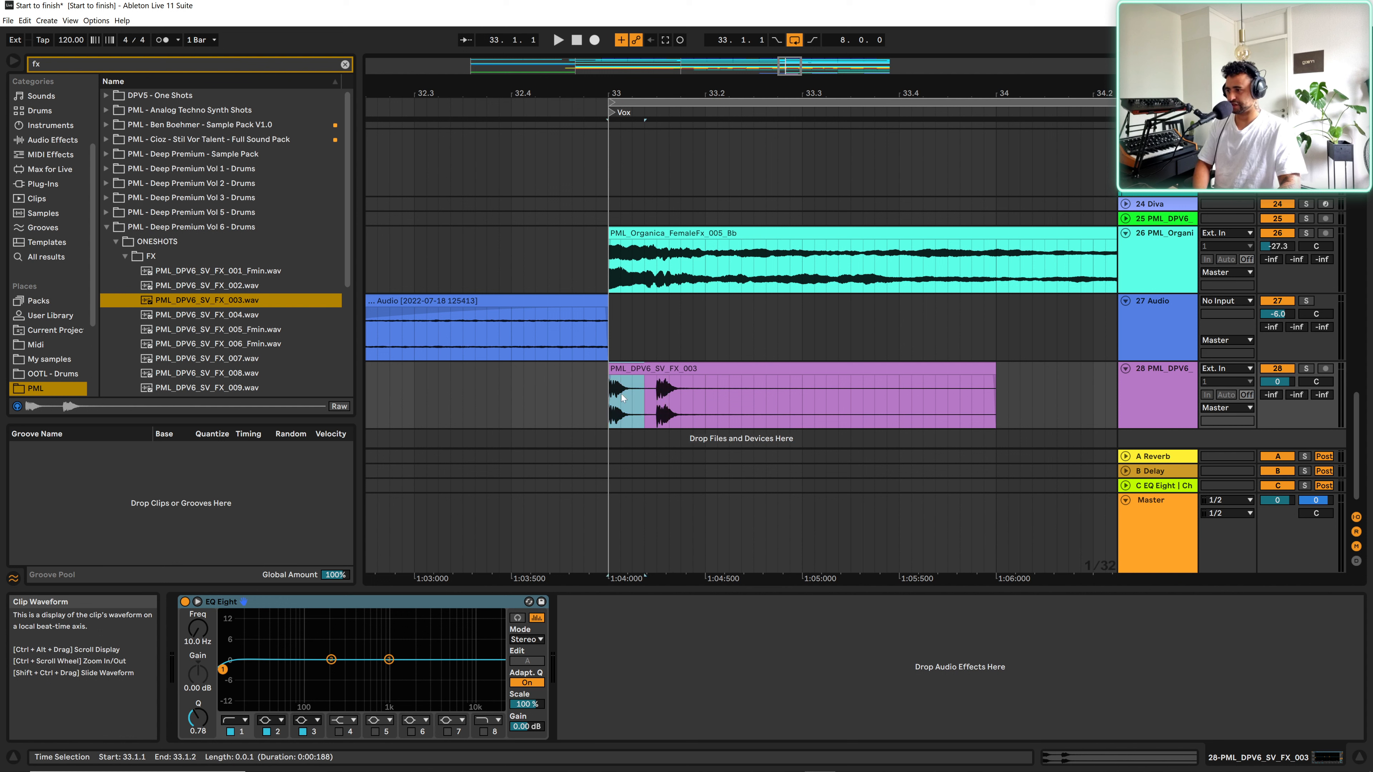
pyautogui.press('Delete')
pyautogui.moveTo(653, 371); pyautogui.dragTo(616, 371)
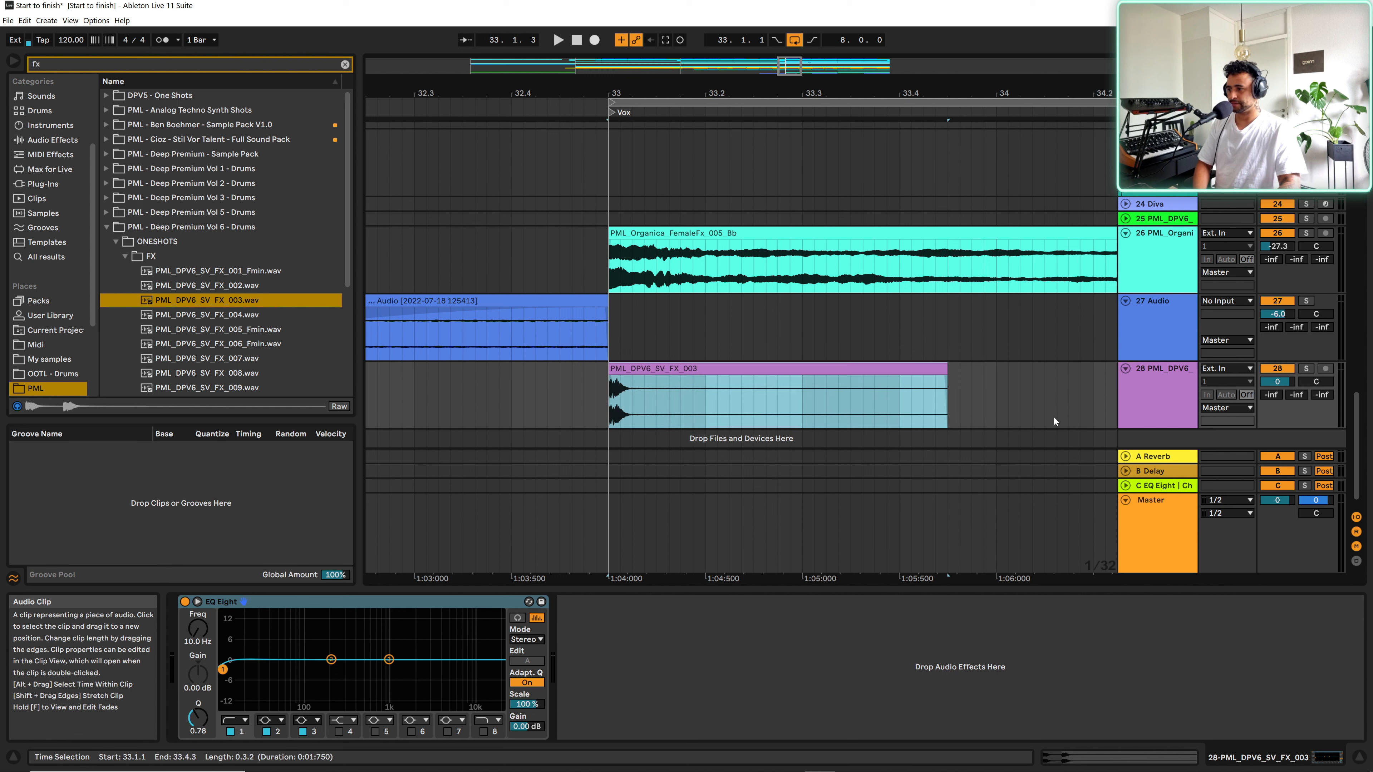
# - Search all results for "long re" and load the Long Tail.adv reverb preset onto track 28
pyautogui.click(1163, 416)
pyautogui.click(347, 64)
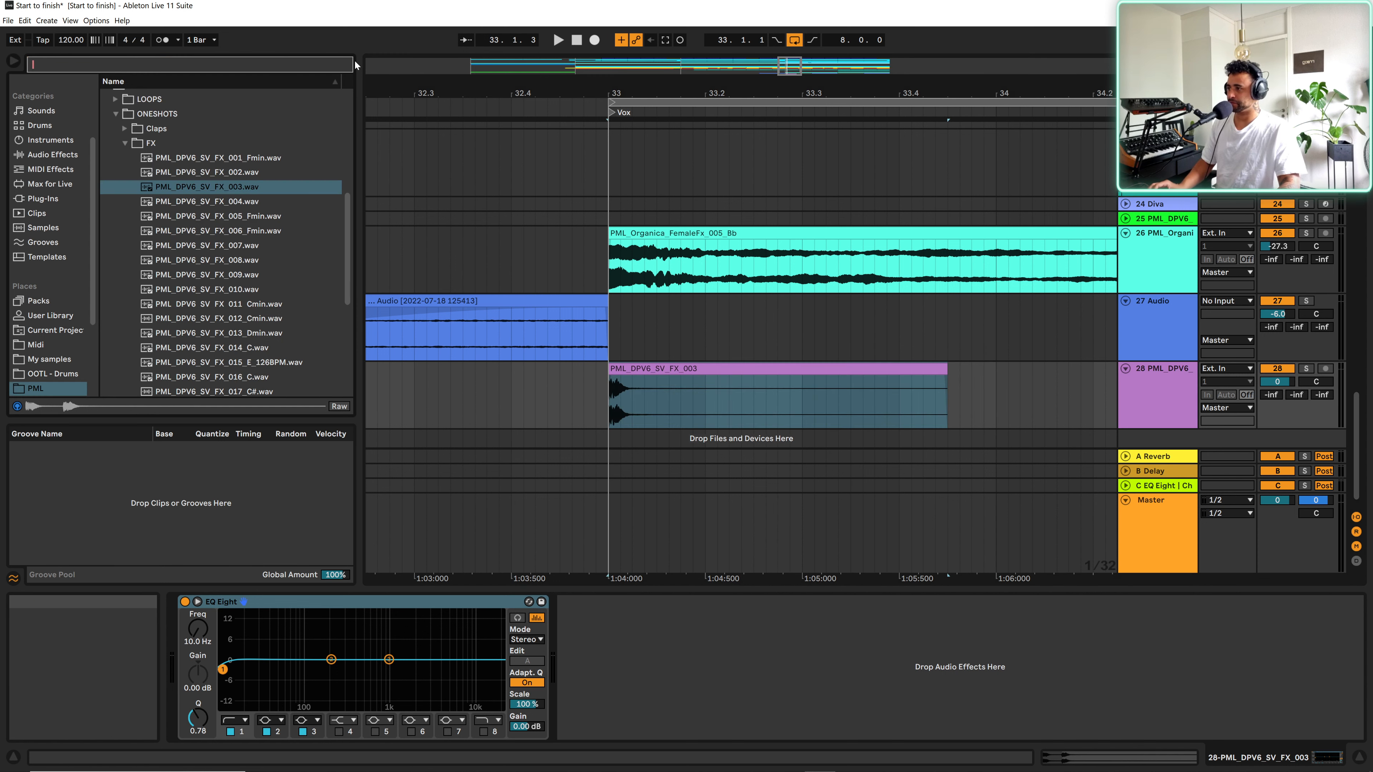
pyautogui.write('long re')
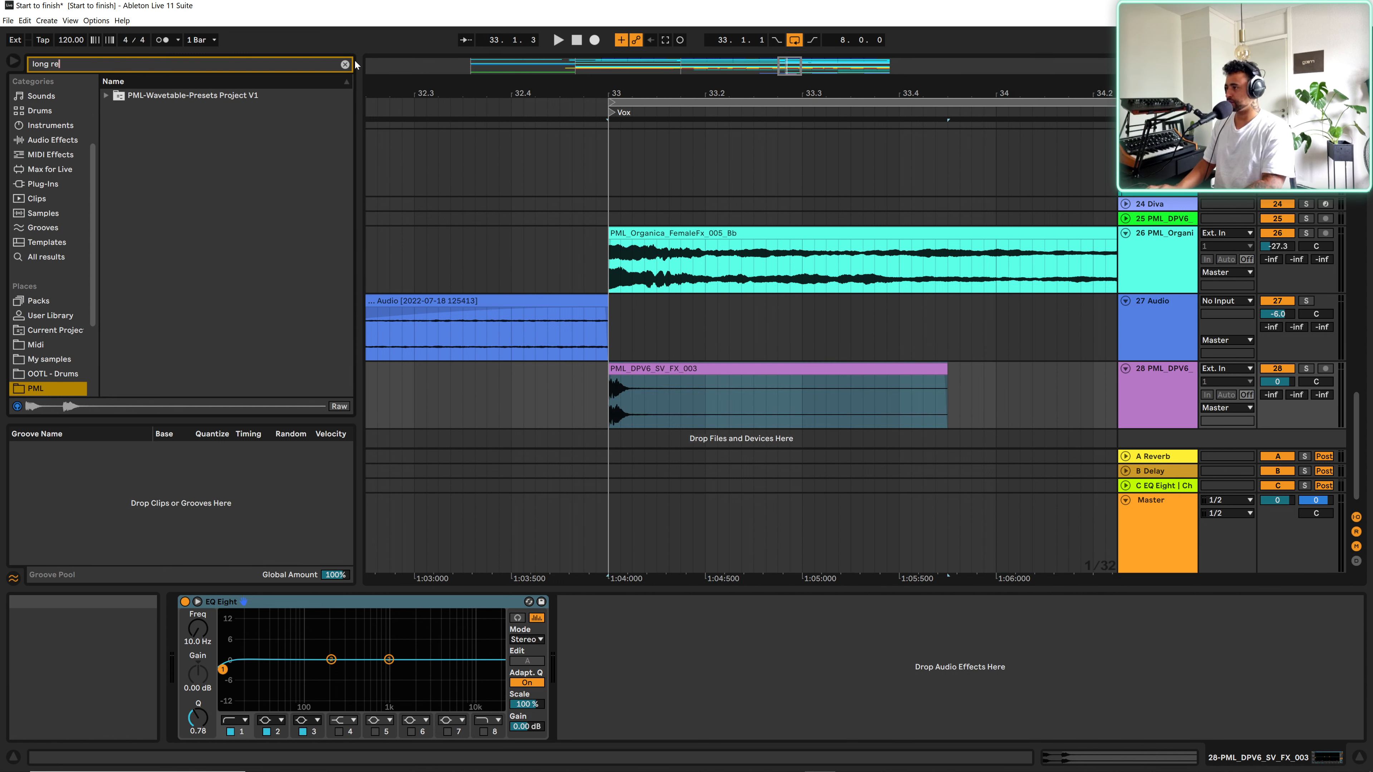
pyautogui.click(61, 257)
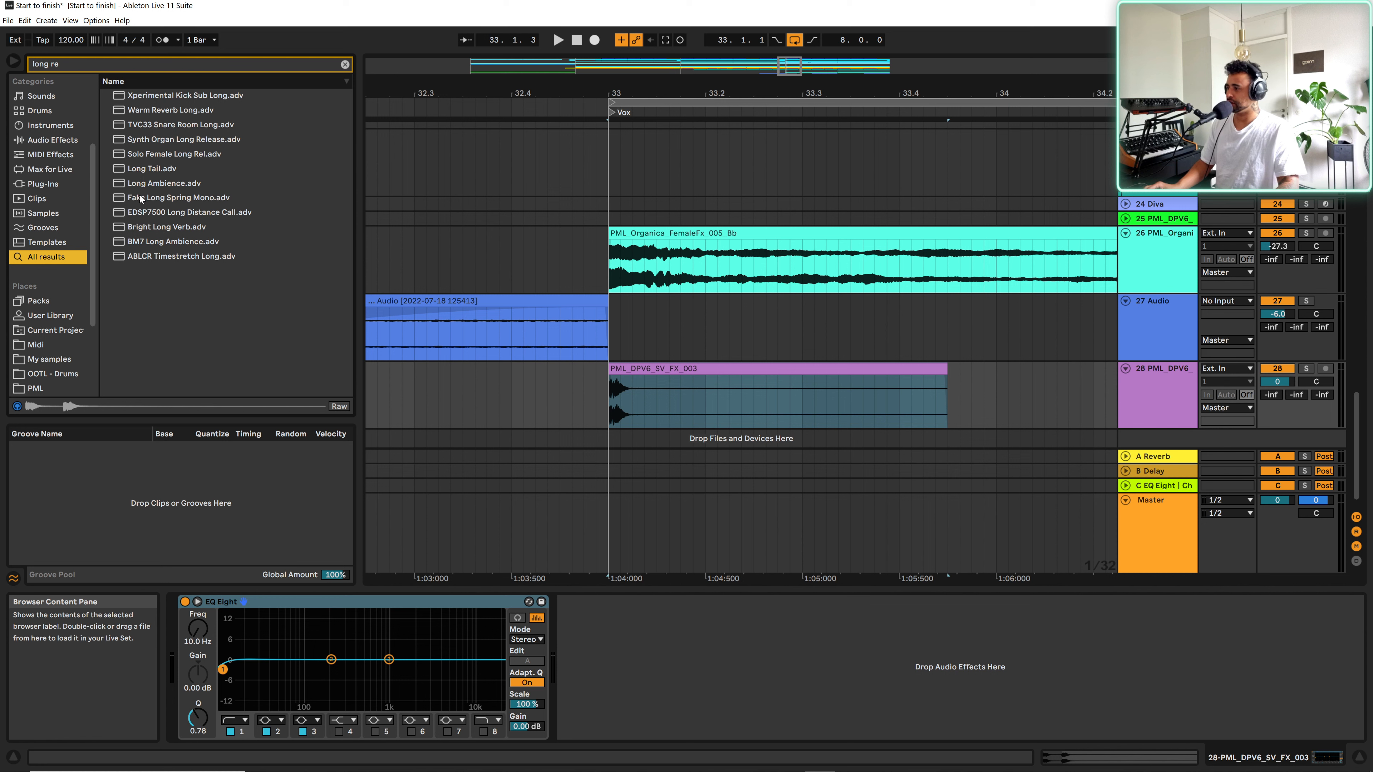
pyautogui.moveTo(149, 171); pyautogui.dragTo(885, 396)
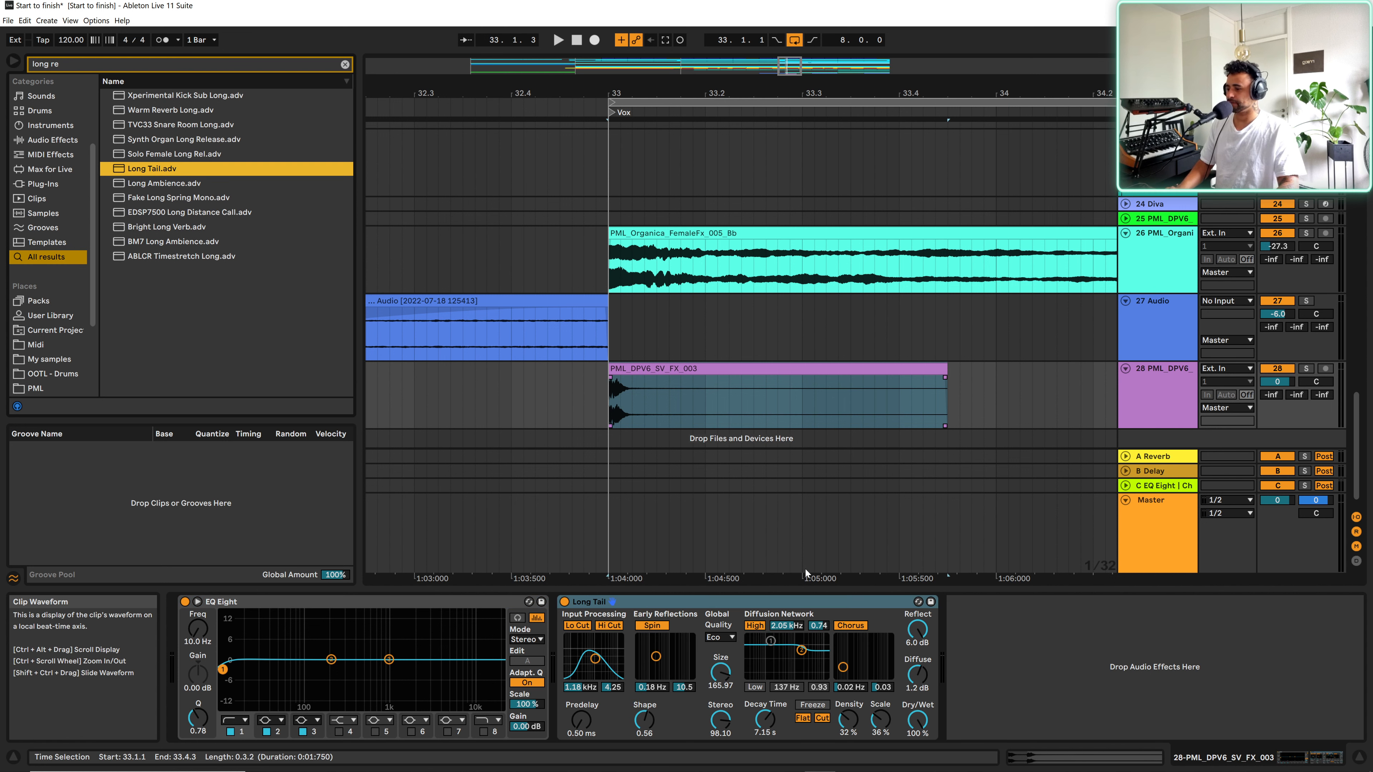
# - Lower track 28's volume to -28.5 dB while auditioning the reverberated effect
pyautogui.press('space')
pyautogui.press('space')
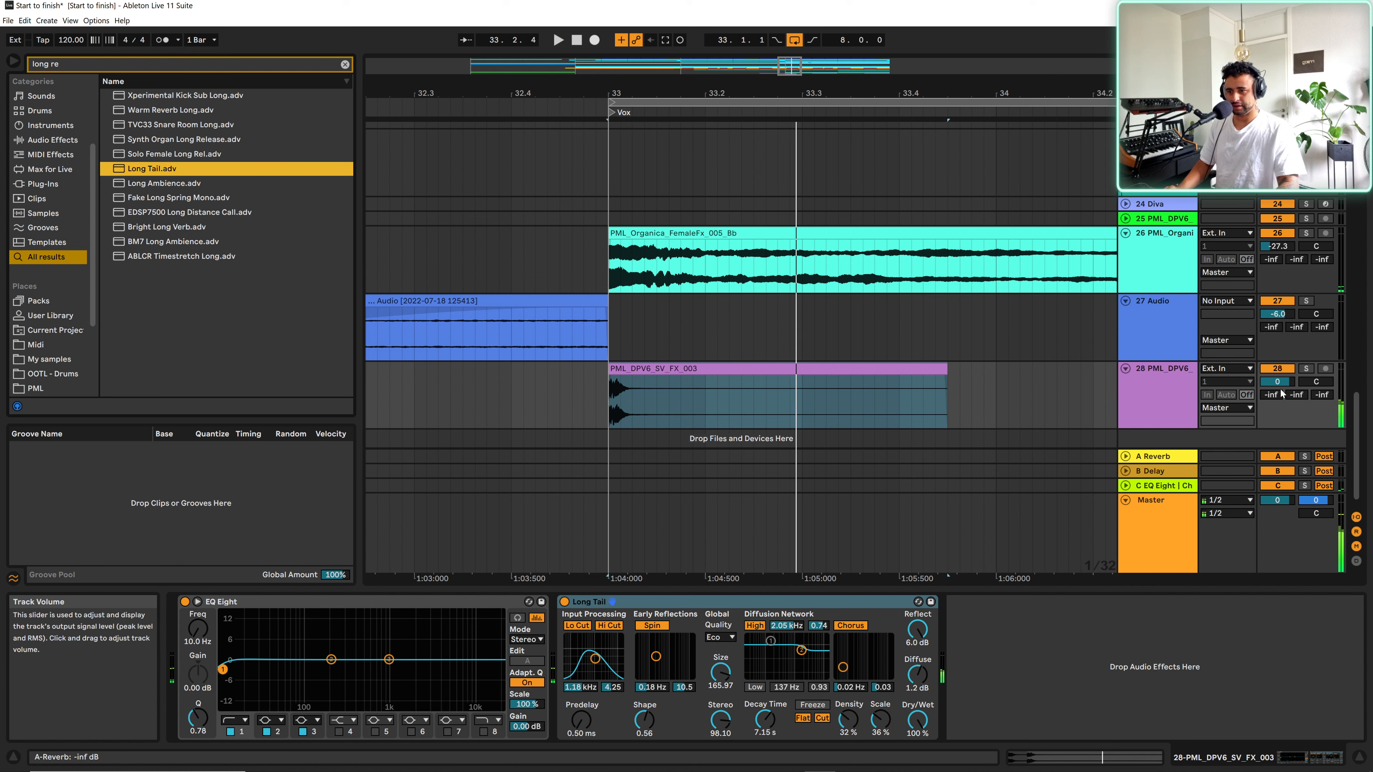
pyautogui.moveTo(1278, 382)
pyautogui.mouseDown()
pyautogui.moveTo(1278, 411)
pyautogui.moveTo(1278, 386)
pyautogui.mouseUp()
pyautogui.press('space')
pyautogui.press('space')
pyautogui.press('space')
pyautogui.press('space')
pyautogui.press('space')
pyautogui.press('space')
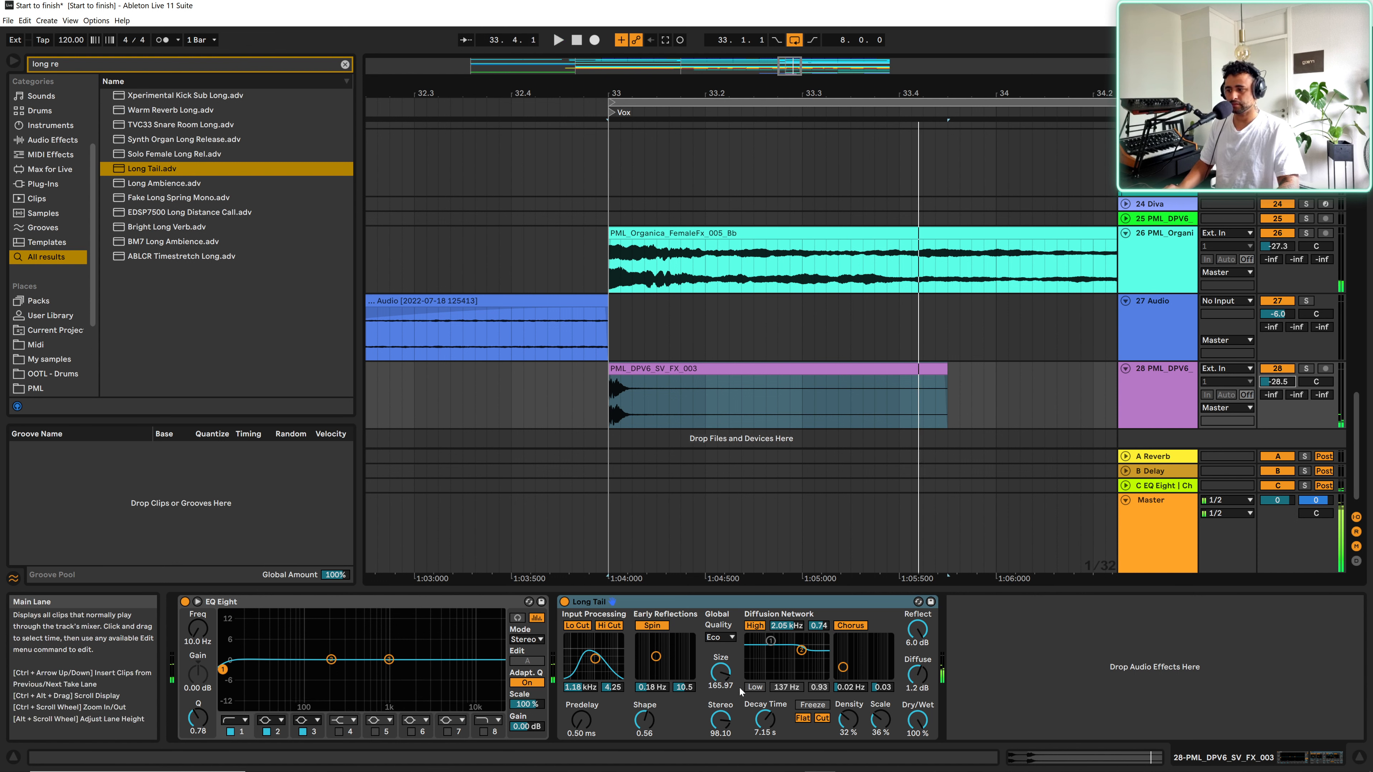
# - Raise the Long Tail reverb's decay time to 12.9 s and listen to the result
pyautogui.press('space')
pyautogui.press('space')
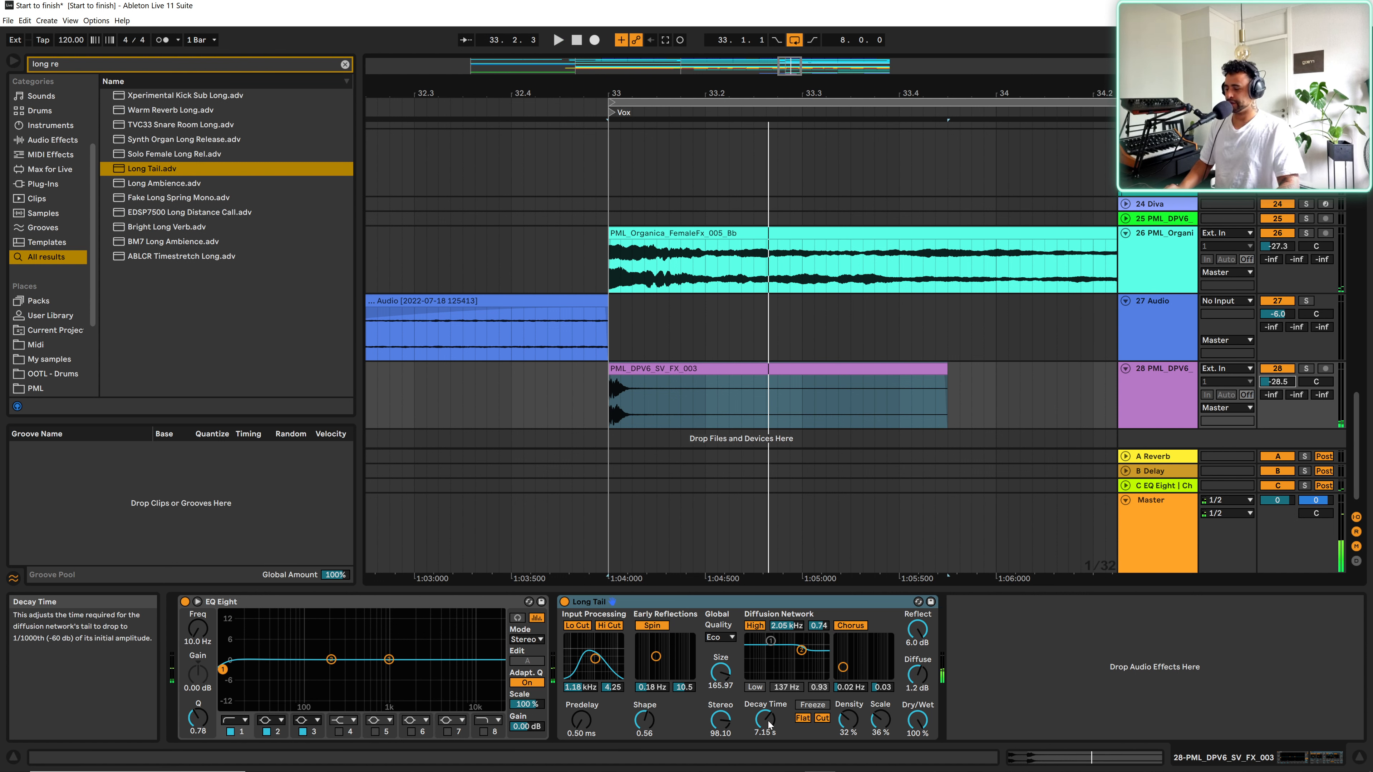
pyautogui.moveTo(769, 725); pyautogui.dragTo(769, 715)
pyautogui.press('space')
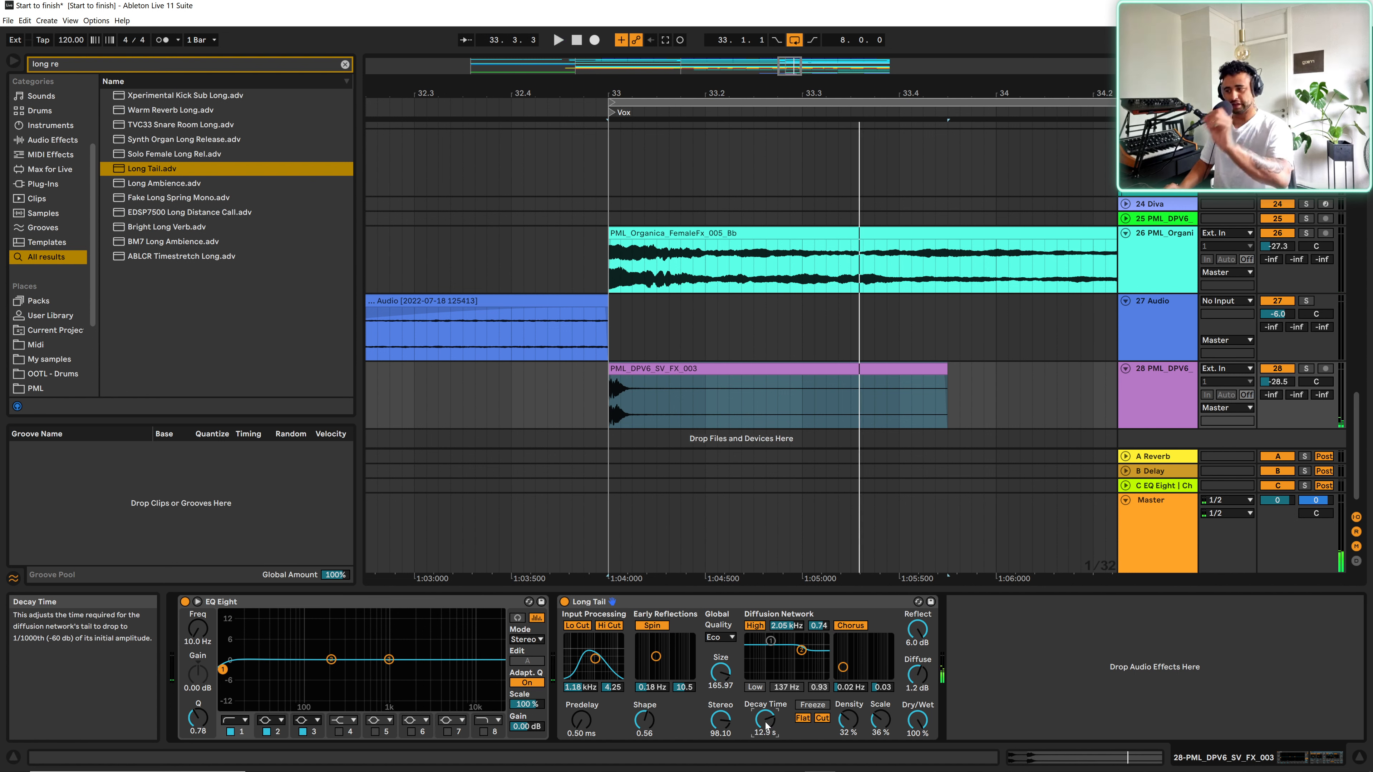
pyautogui.press('space')
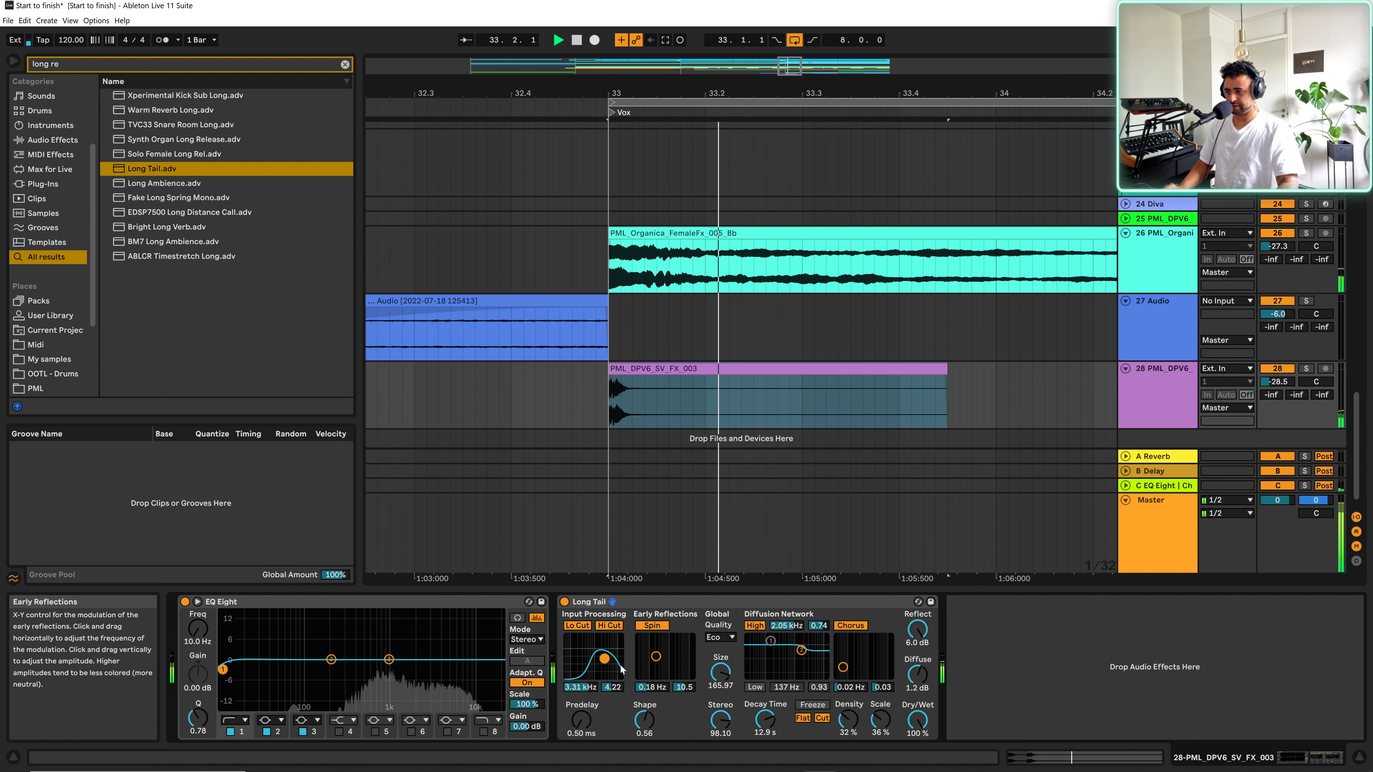
# - Set the Long Tail reverb's input filter to 2.77 kHz with a bandwidth of 4.22, auditioning the sound
pyautogui.moveTo(605, 661); pyautogui.dragTo(603, 660)
pyautogui.press('space')
pyautogui.press('space')
pyautogui.press('space')
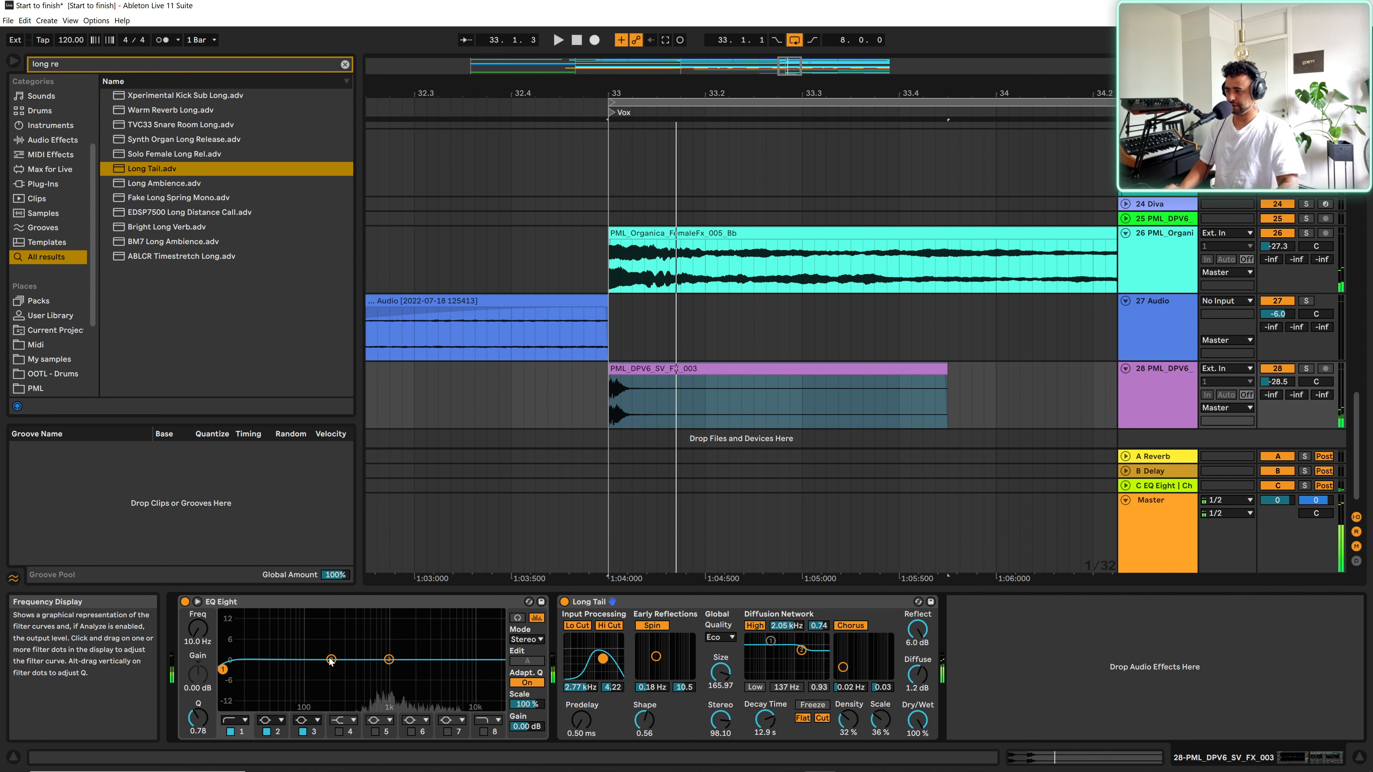
# - Raise the low cut in track 28's EQ Eight to 220 Hz and pull band 2 down
pyautogui.moveTo(332, 659); pyautogui.dragTo(341, 686)
pyautogui.moveTo(222, 671); pyautogui.dragTo(291, 702)
pyautogui.press('space')
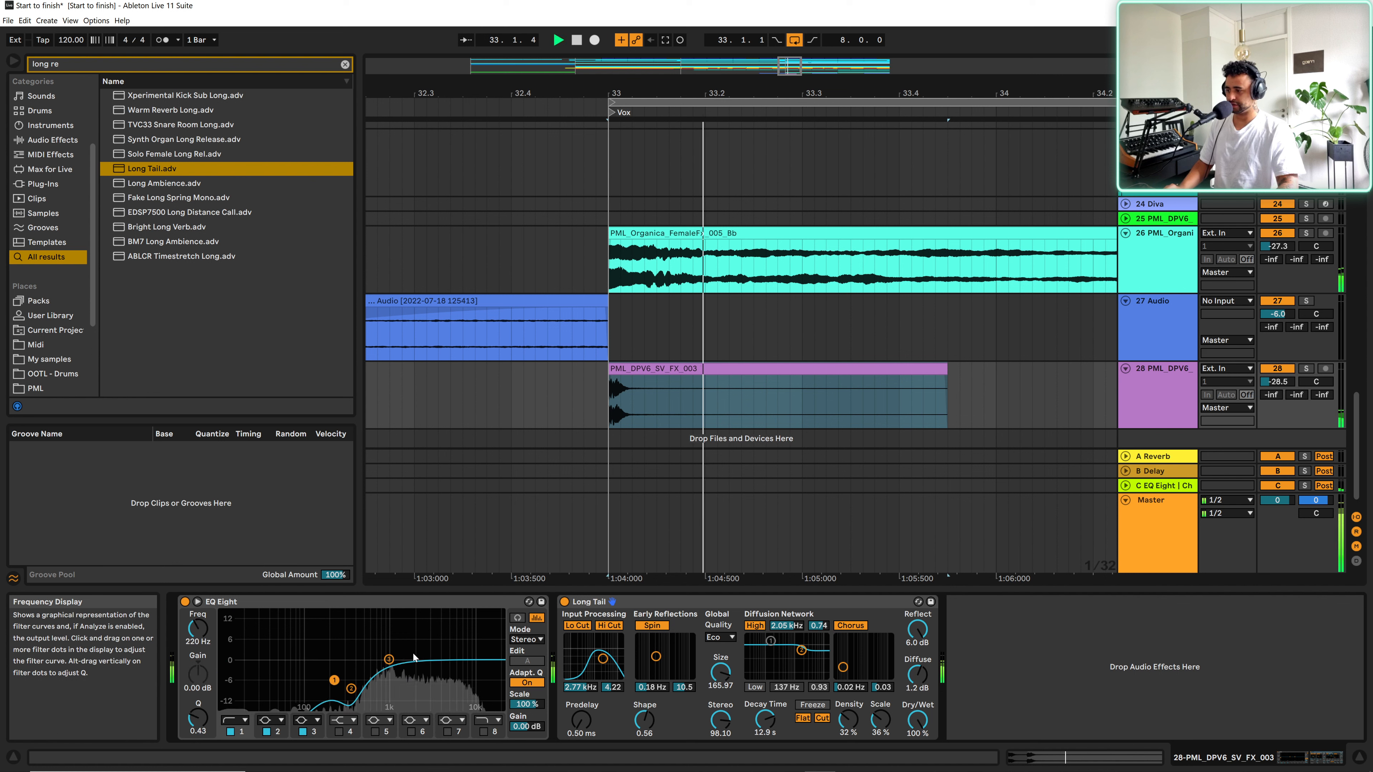
pyautogui.press('space')
pyautogui.press('space')
# - Boost band 3 of track 28's EQ Eight by 1.12 dB at 1.02 kHz and audition the effect clip
pyautogui.moveTo(389, 660); pyautogui.dragTo(390, 656)
pyautogui.press('space')
pyautogui.press('space')
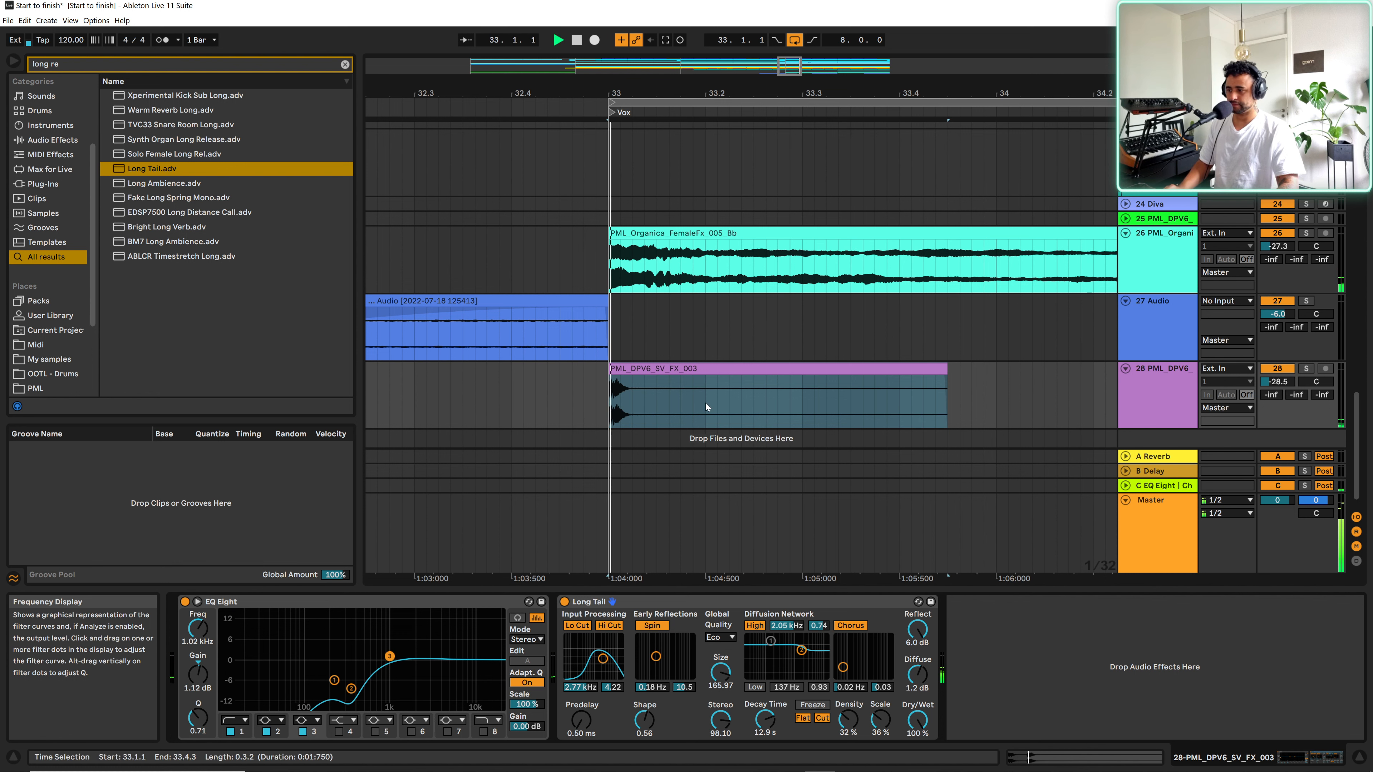
pyautogui.moveTo(656, 94); pyautogui.dragTo(800, 451)
pyautogui.press('space')
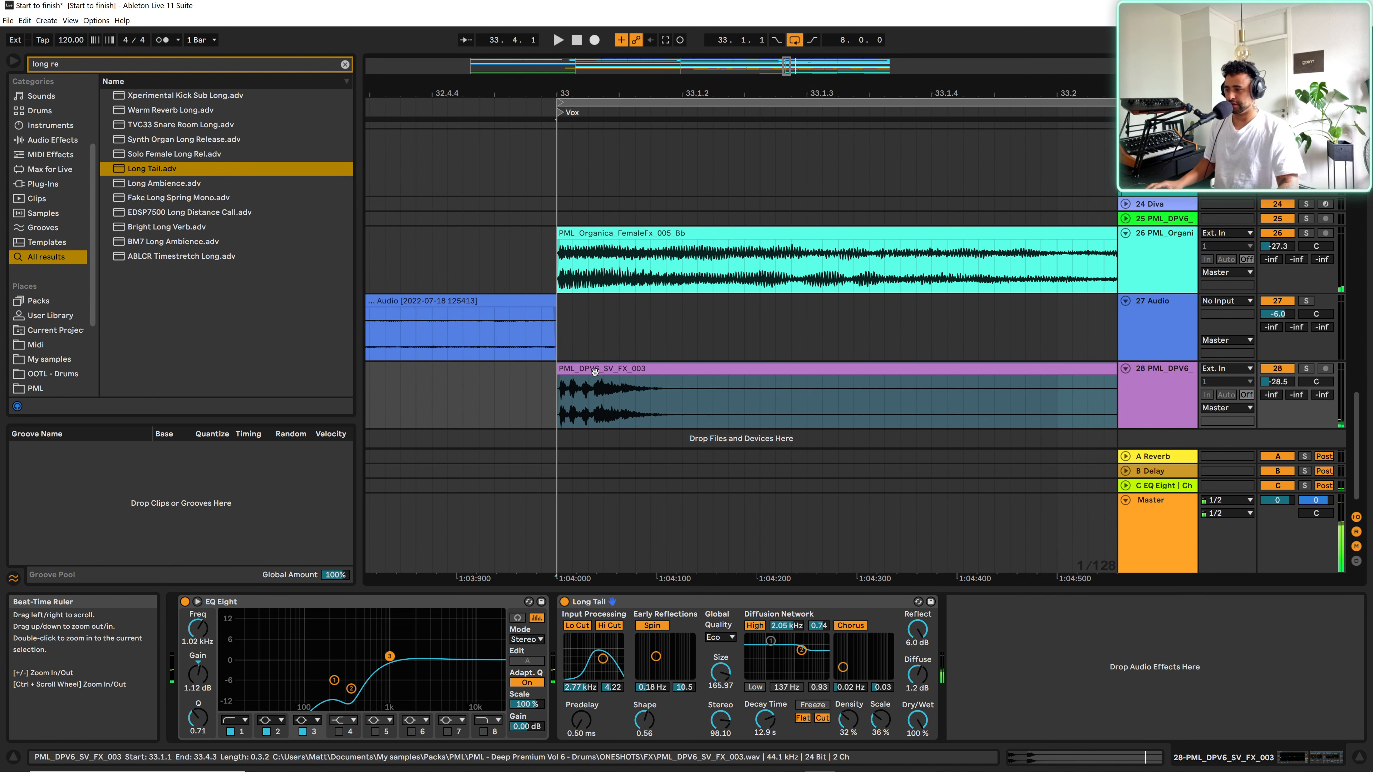
pyautogui.press('space')
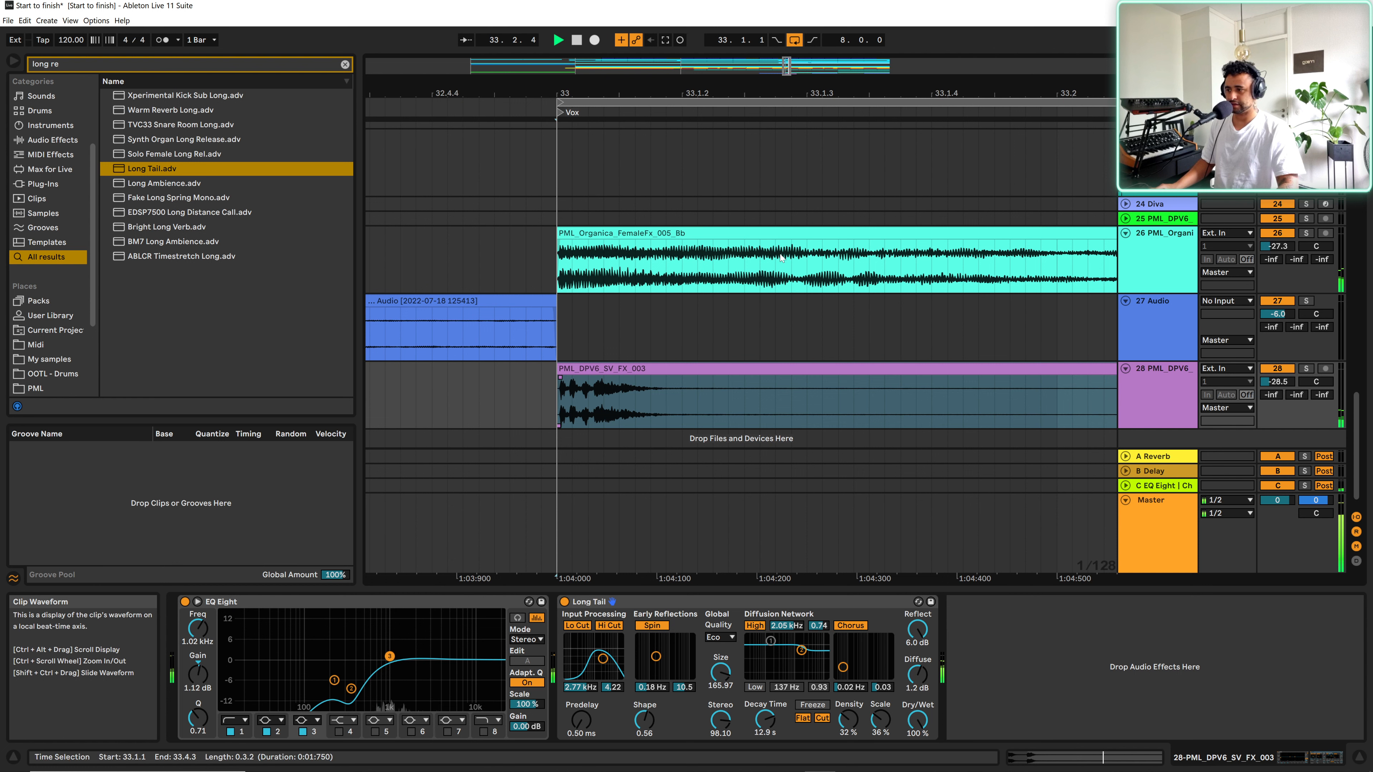
pyautogui.moveTo(696, 93); pyautogui.dragTo(697, 11)
pyautogui.press('space')
# - Freeze and flatten track 28, and consolidate the resulting audio clip with its freeze tail
pyautogui.click(1175, 408)
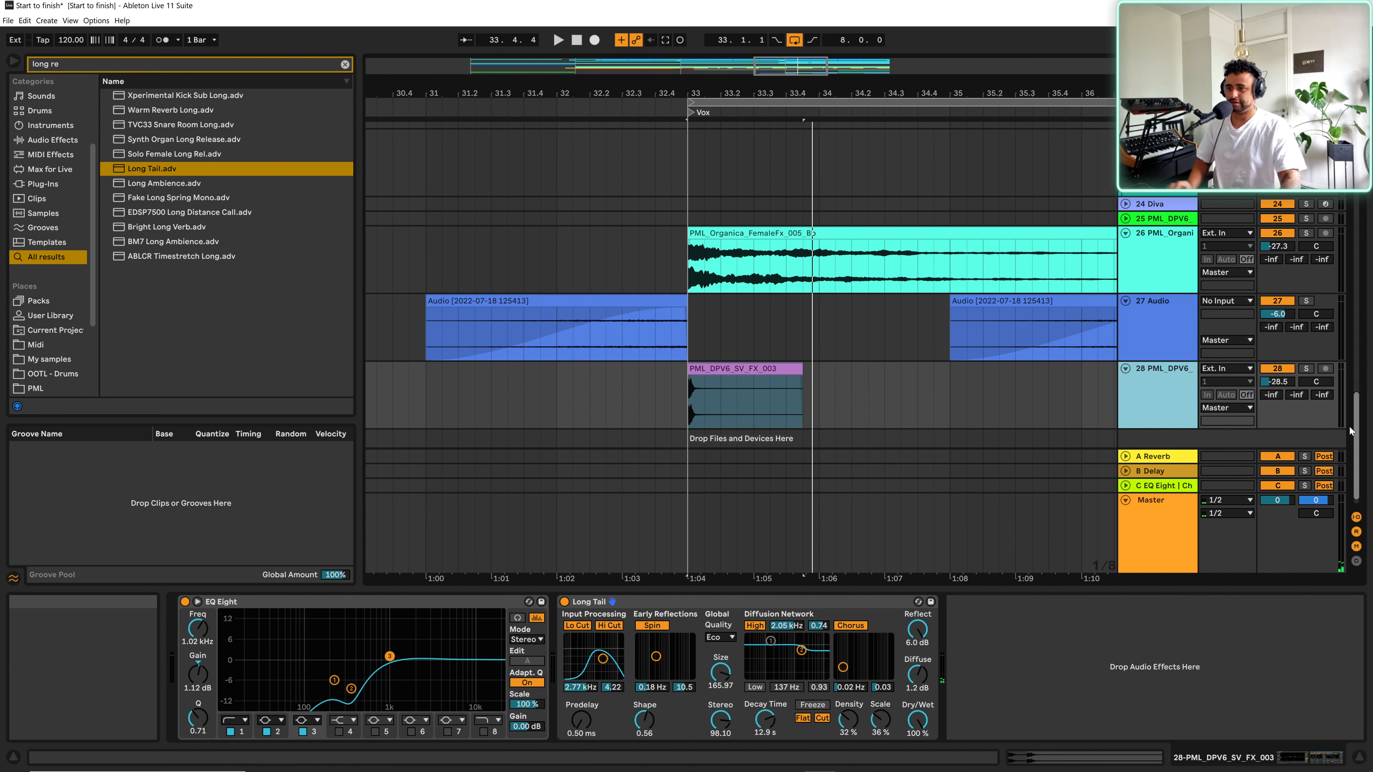
pyautogui.rightClick(1343, 416)
pyautogui.click(1181, 497)
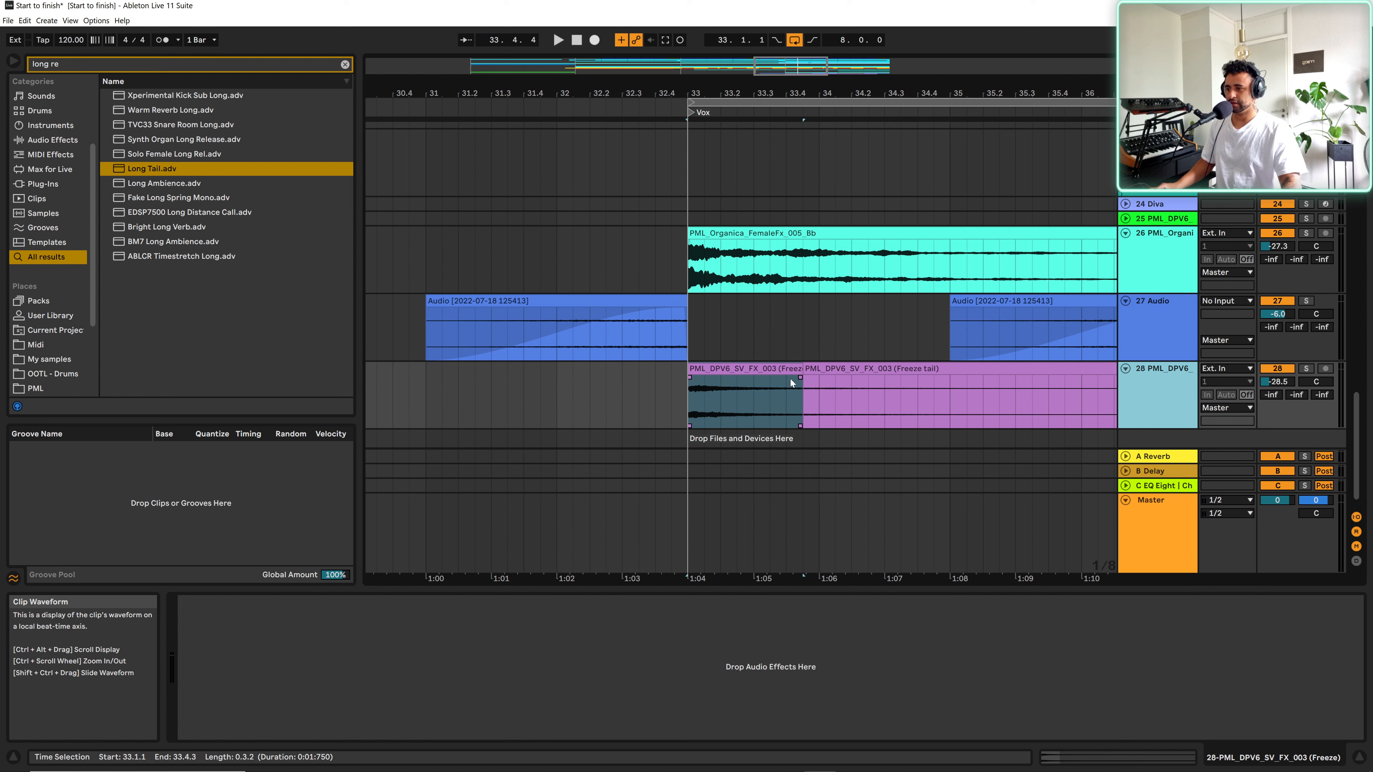
pyautogui.click(781, 369)
pyautogui.keyDown('shift'); pyautogui.click(841, 369); pyautogui.keyUp('shift')
pyautogui.hotkey('ctrl', 'j')
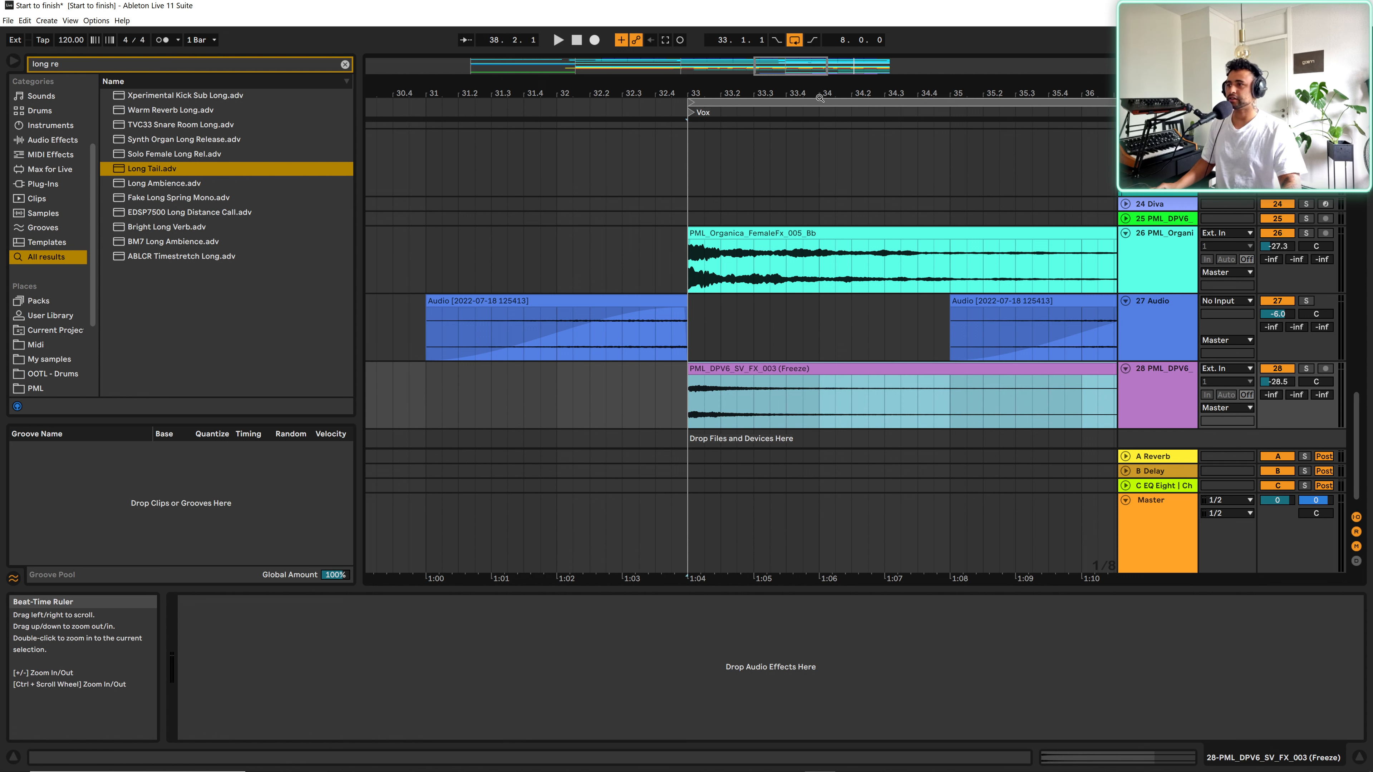
# - Trim the consolidated clip on track 28 to four bars ending at 37.1.1 and delete the leftover clip after it
pyautogui.moveTo(819, 94); pyautogui.dragTo(750, 44)
pyautogui.moveTo(911, 371); pyautogui.dragTo(867, 371)
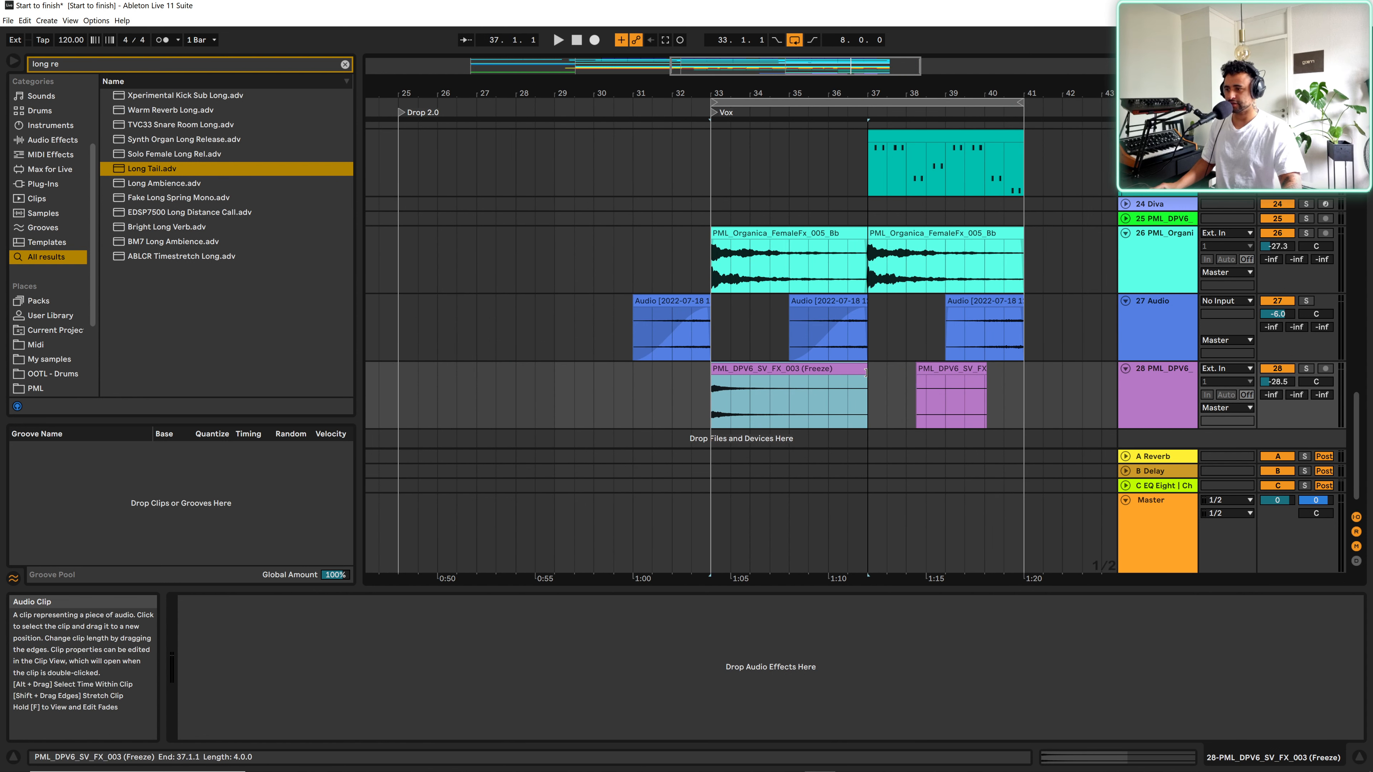
pyautogui.click(919, 406)
pyautogui.click(702, 419)
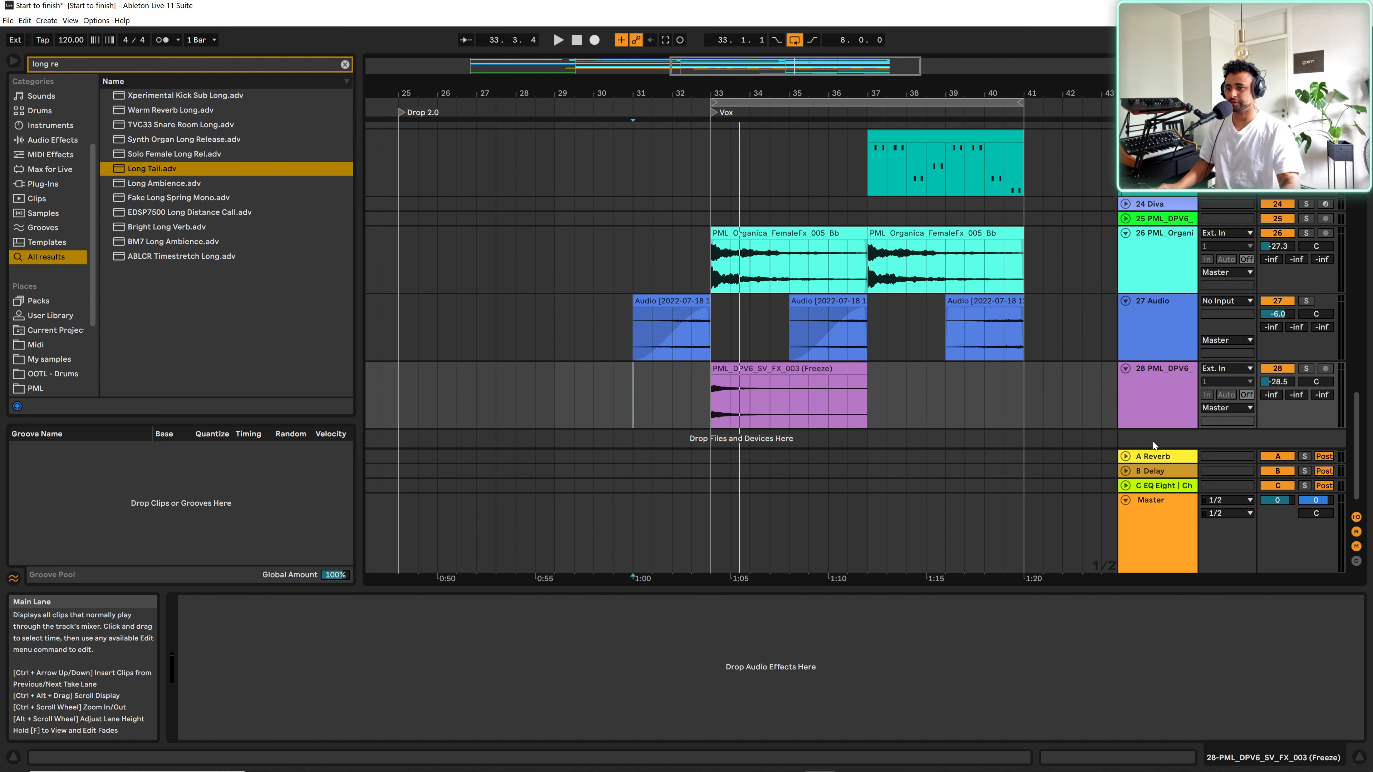
# - Copy the frozen FX clip to 29.1.1–33.1.1, reverse the copy, and audition the transition from bar 32
pyautogui.click(764, 369)
pyautogui.moveTo(764, 370); pyautogui.dragTo(607, 385)
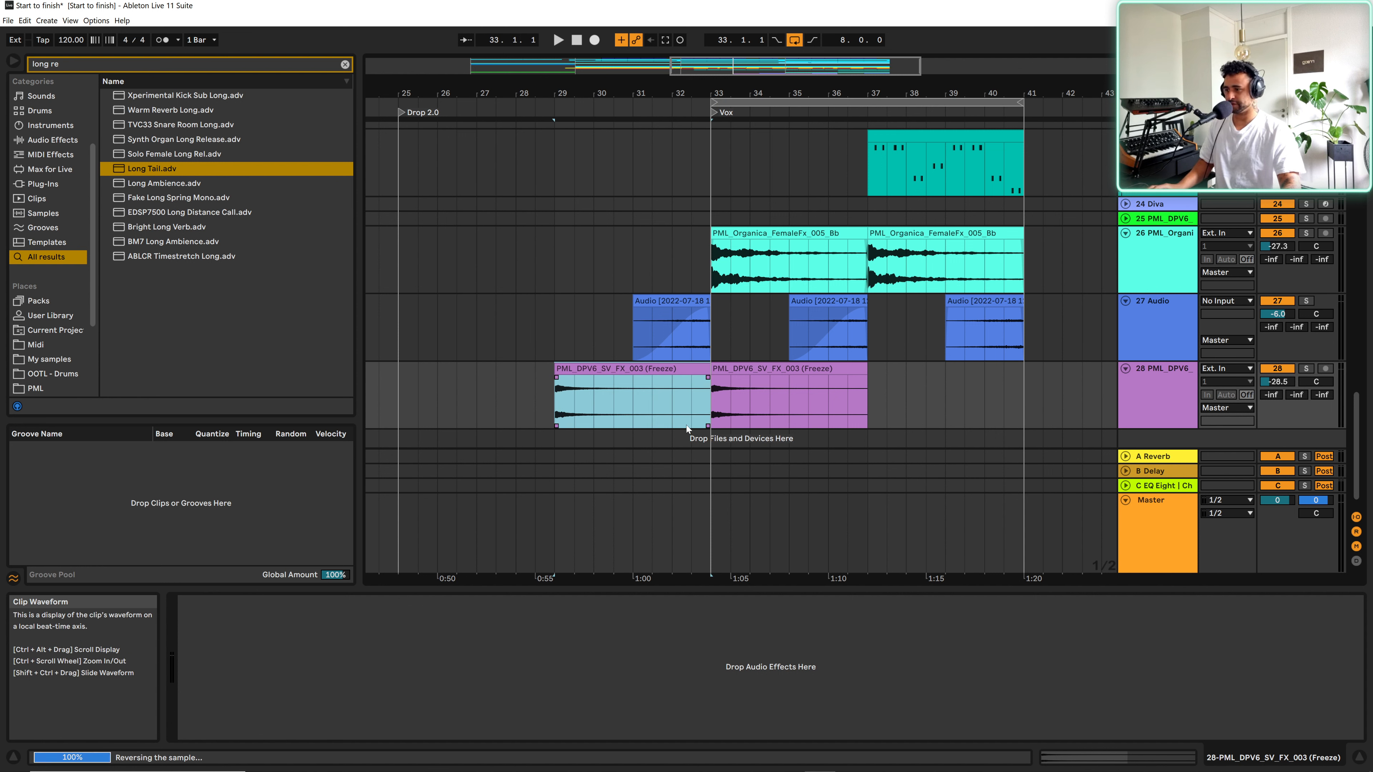
pyautogui.click(669, 404)
pyautogui.press('space')
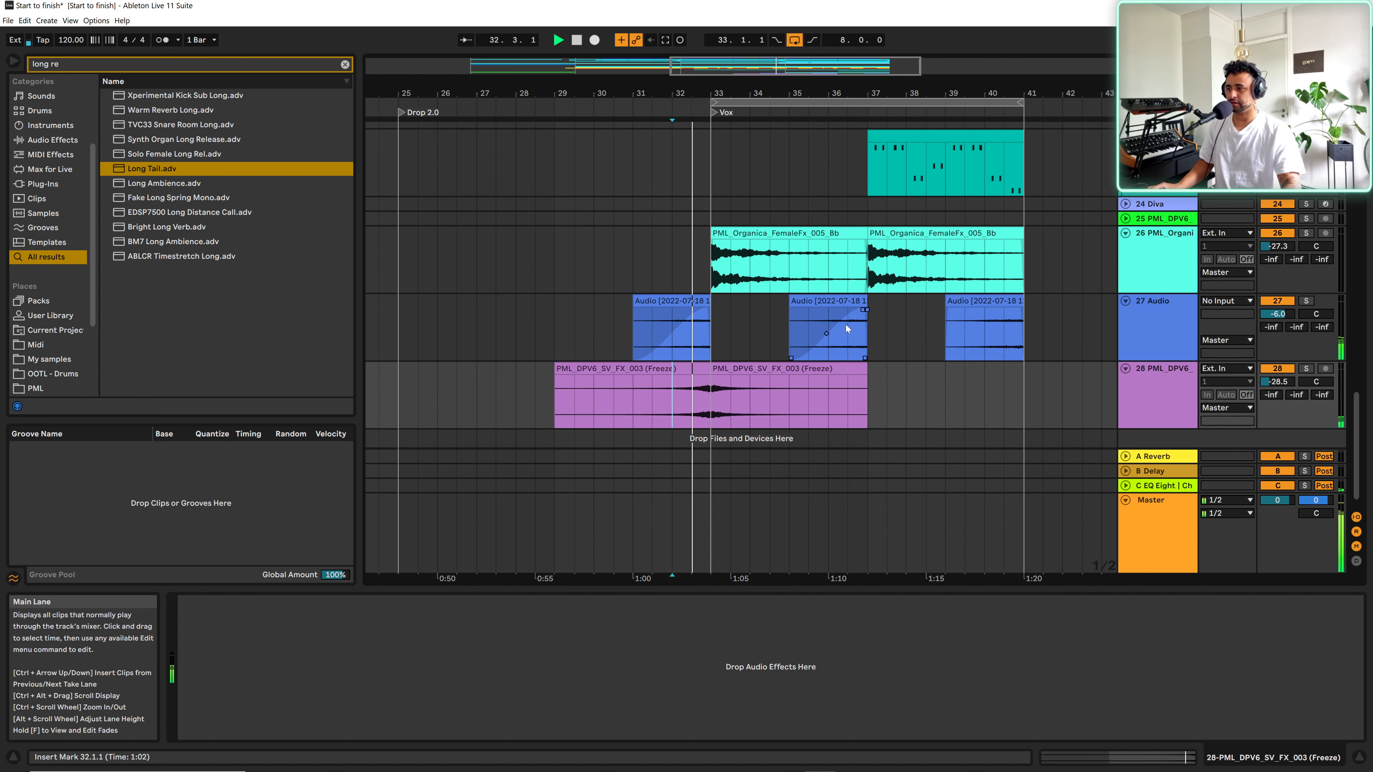
# - Check how the reversed and forward FX clips on track 28 meet at 33.1.1, auditioning the junction from 32.2.2
pyautogui.moveTo(687, 94); pyautogui.dragTo(688, 173)
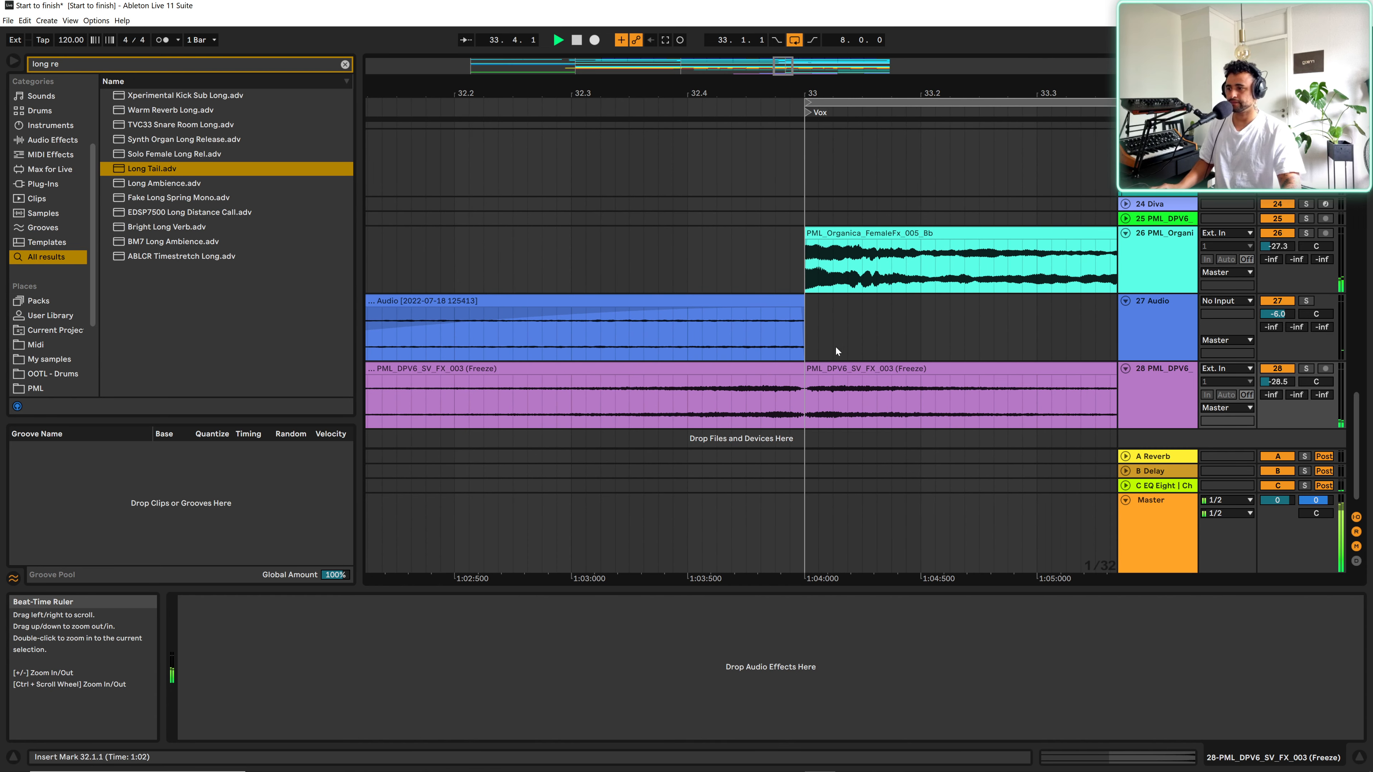
pyautogui.click(803, 372)
pyautogui.moveTo(793, 372); pyautogui.dragTo(804, 372)
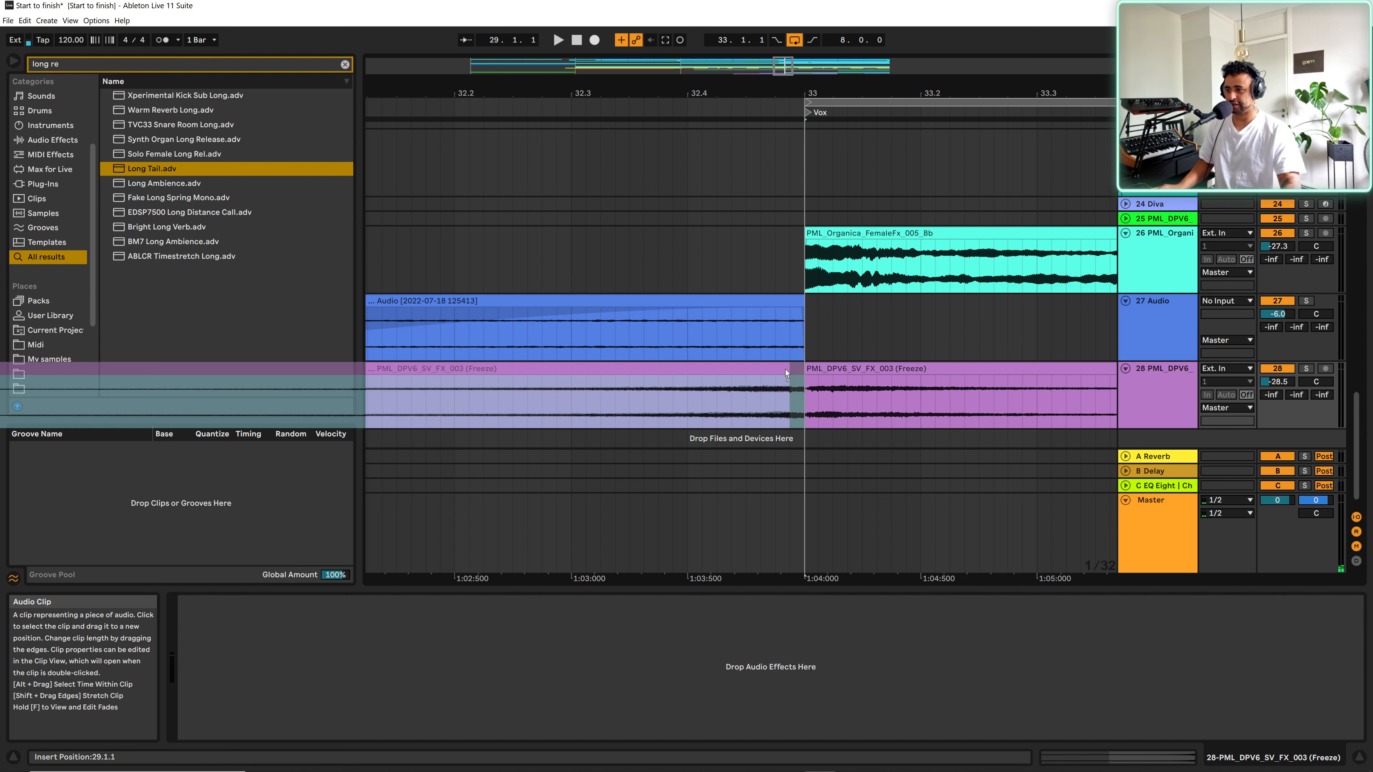
pyautogui.click(815, 368)
pyautogui.click(629, 392)
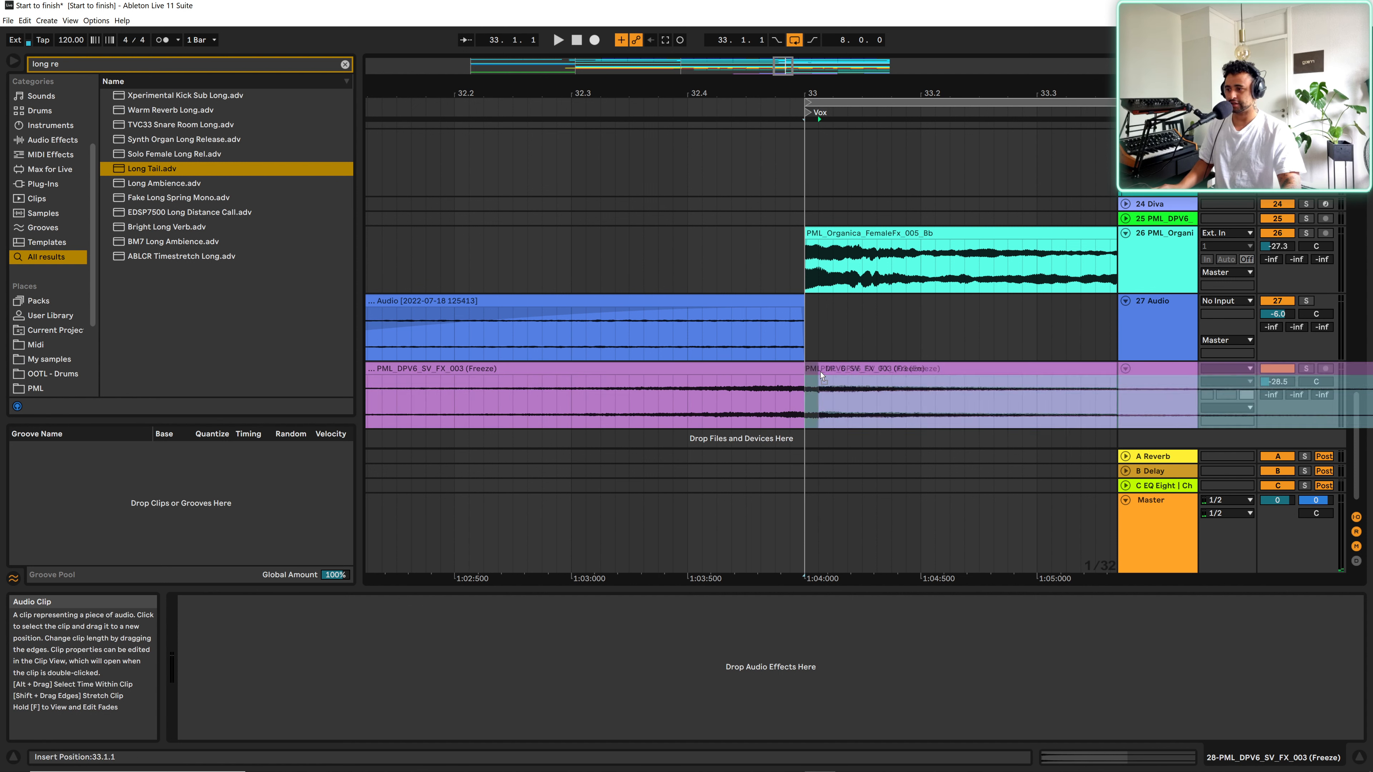
pyautogui.press('space')
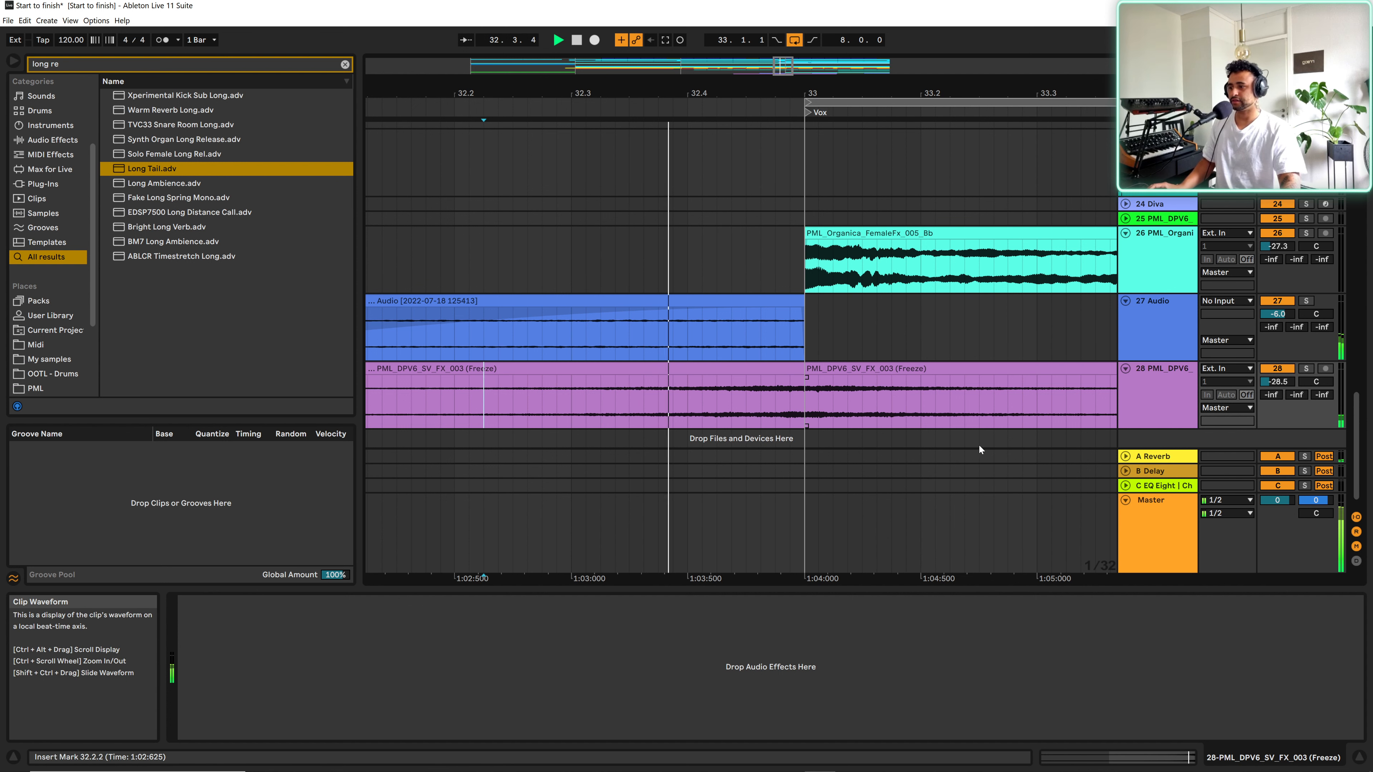
pyautogui.moveTo(863, 94); pyautogui.dragTo(788, 118)
pyautogui.press('space')
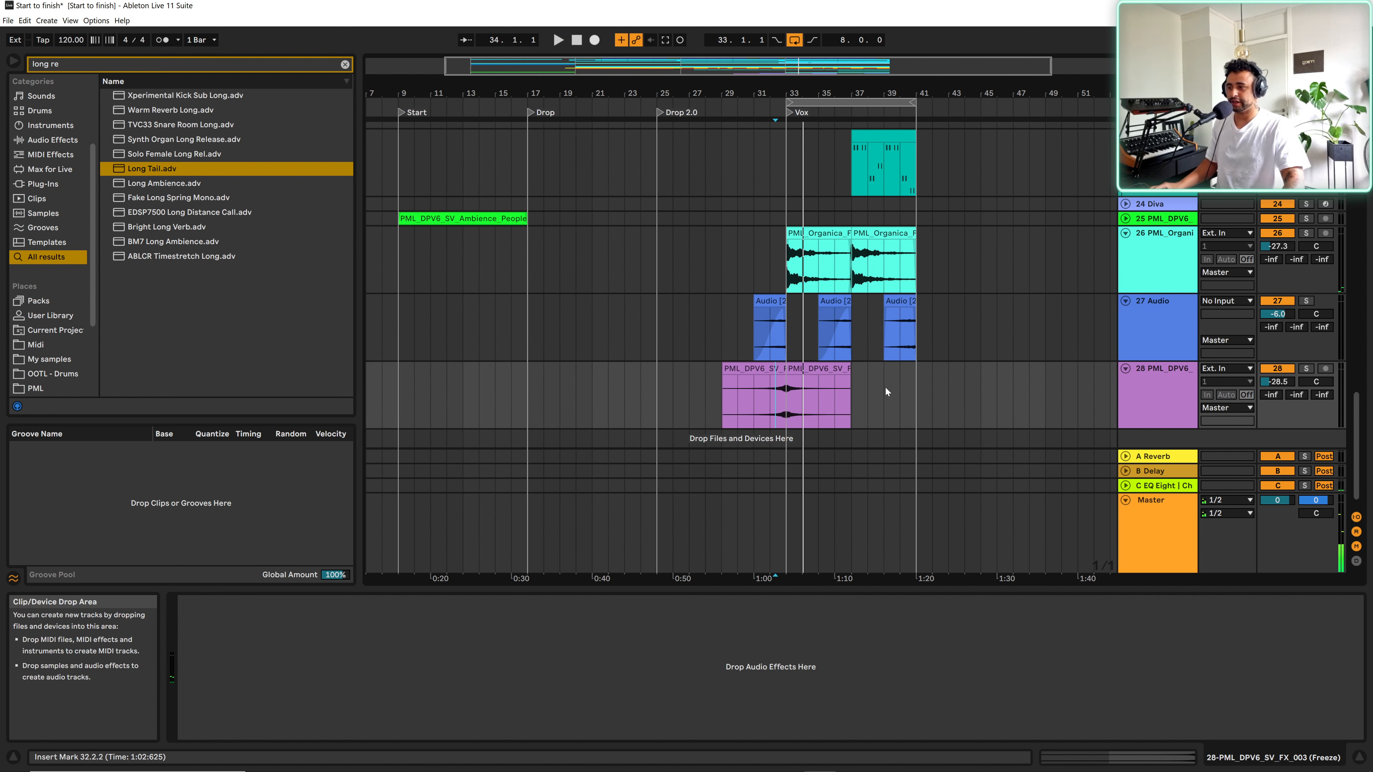
# - Copy the reversed FX clip on track 28 to 13.1.1 and 21.1.1, and audition the first copy from 14.1.1
pyautogui.click(753, 369)
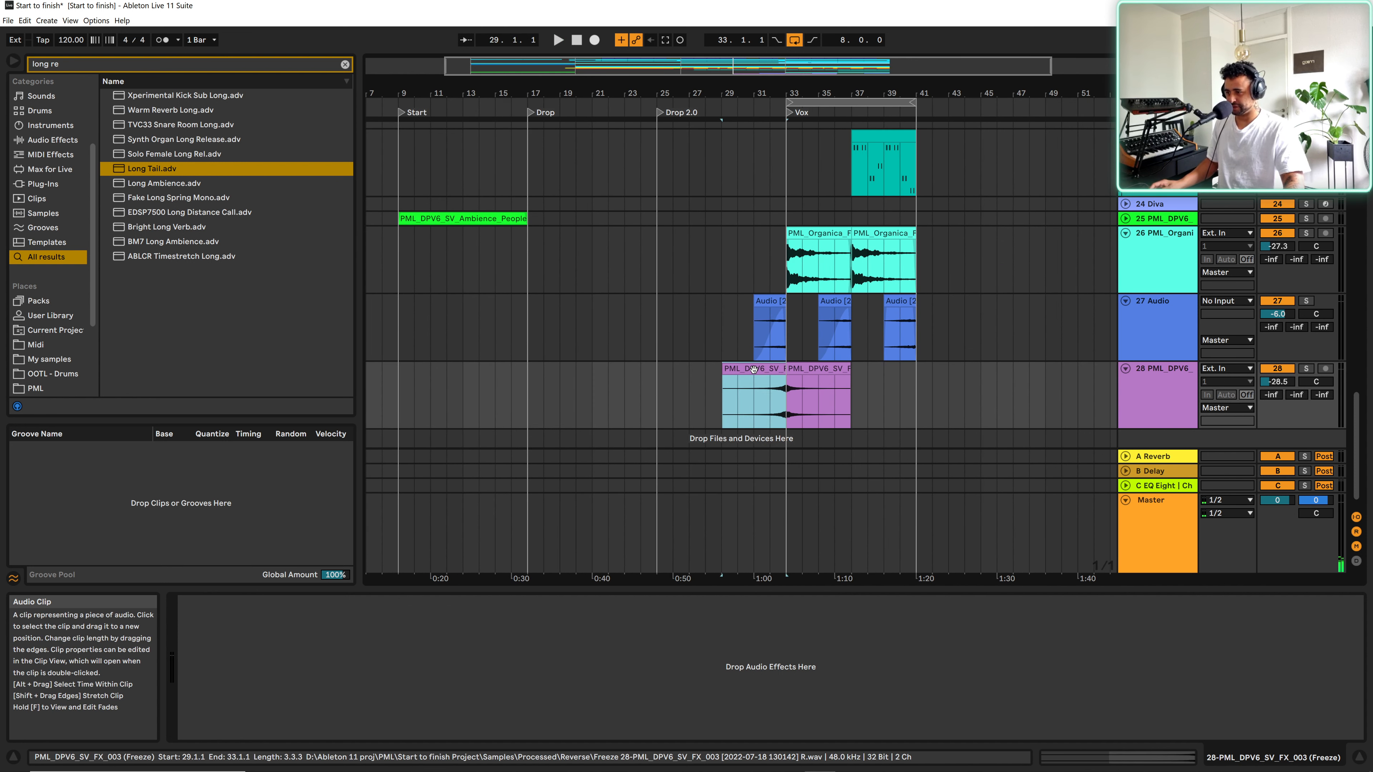
pyautogui.moveTo(753, 369); pyautogui.dragTo(492, 369)
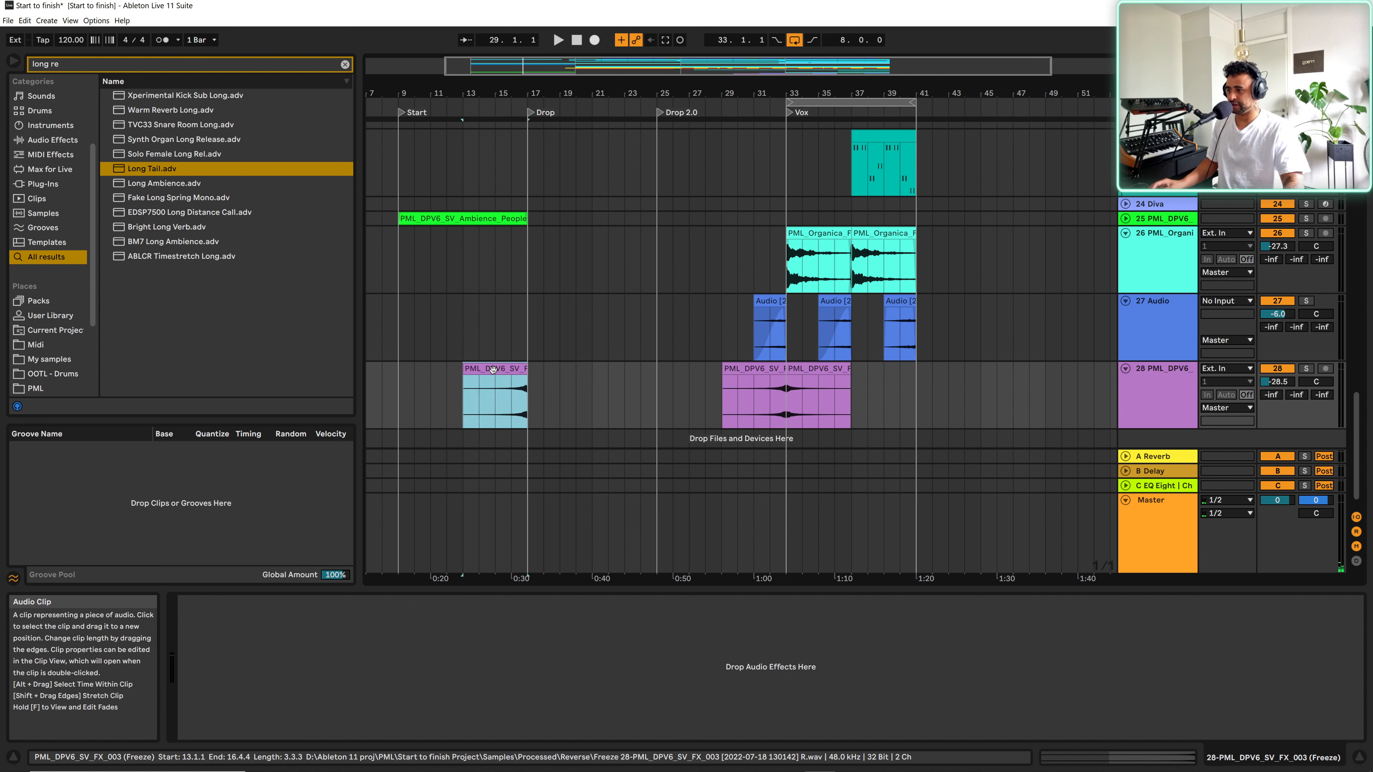
pyautogui.click(527, 408)
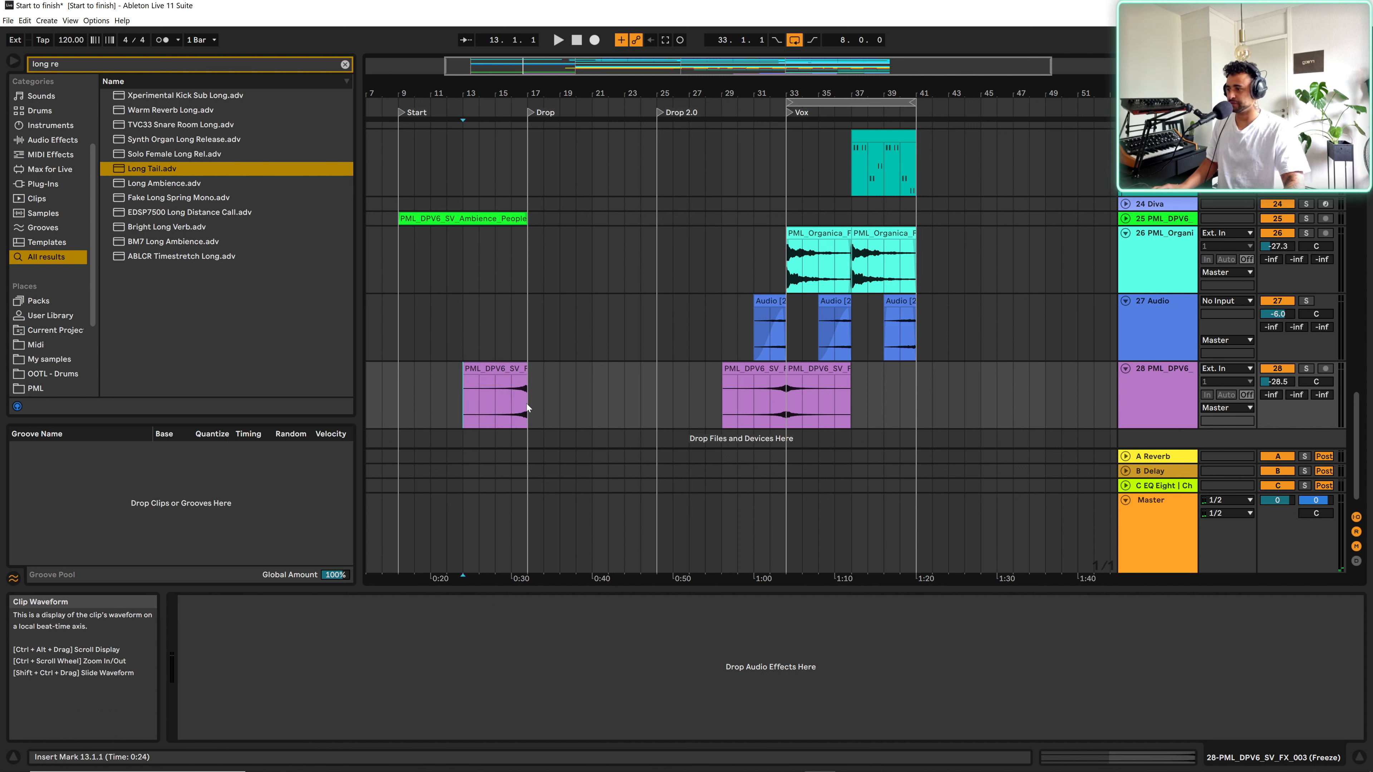
pyautogui.moveTo(492, 383); pyautogui.dragTo(619, 378)
pyautogui.click(480, 397)
pyautogui.press('space')
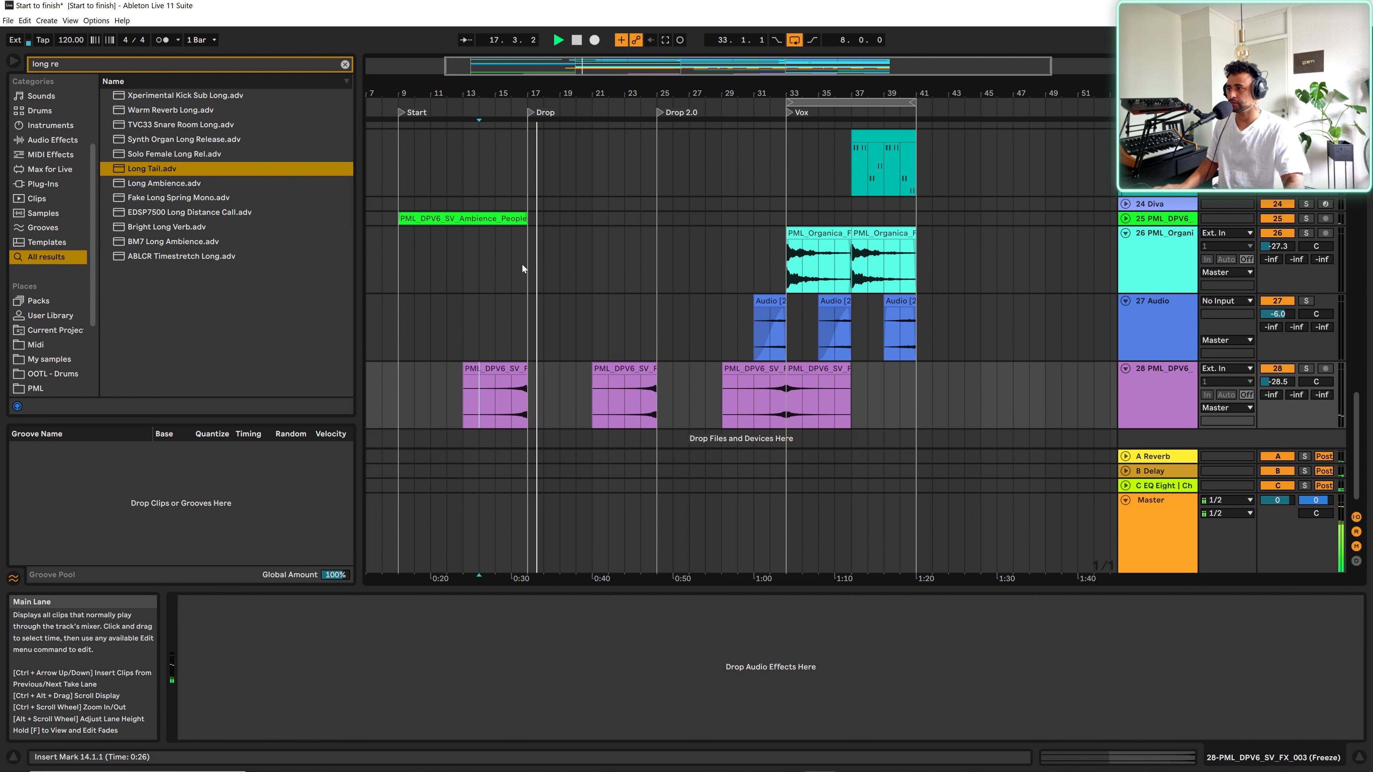
pyautogui.scroll(5, 508, 276)
pyautogui.press('space')
# - Split off the section 16.3.1–17.1.1 of the reversed FX clip, move it to 17.3.1, and delete the remainder from 13.1.1
pyautogui.click(575, 403)
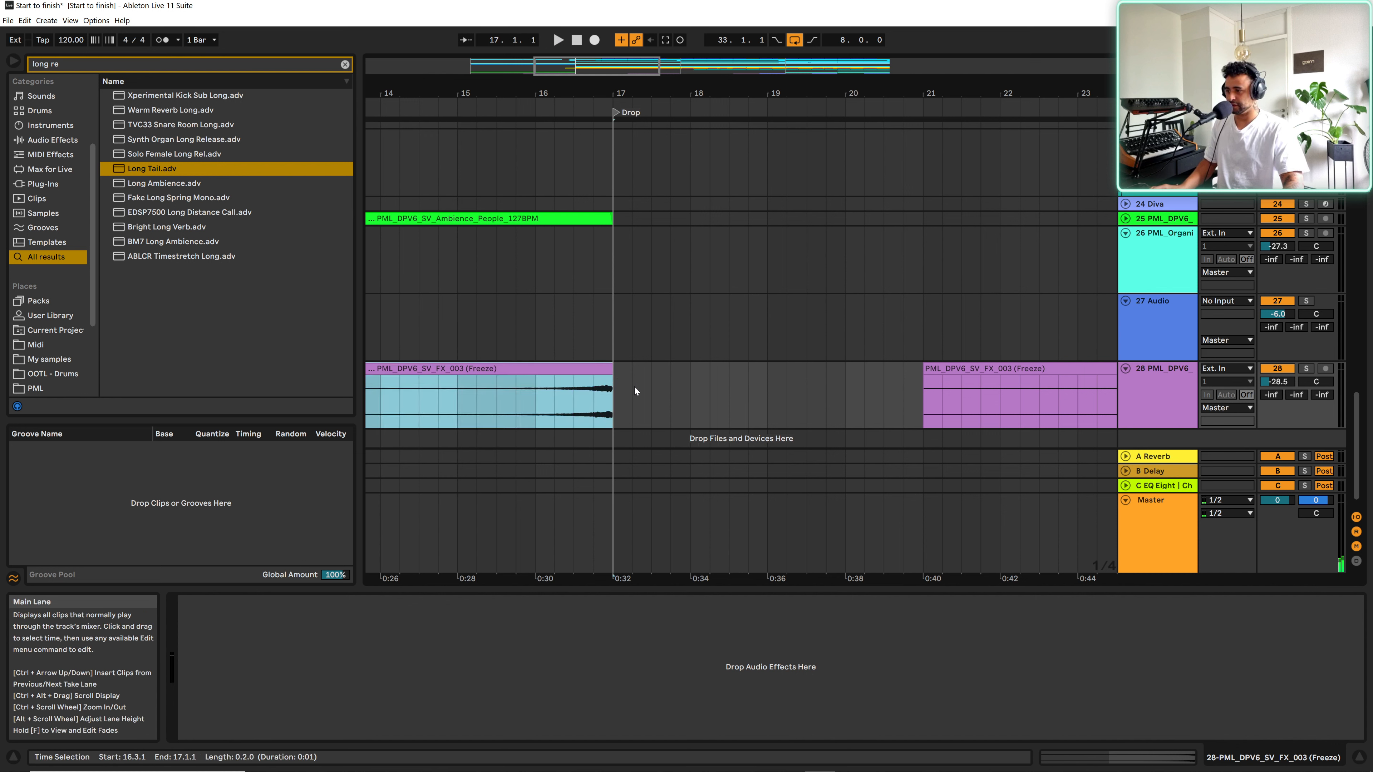
pyautogui.click(633, 387)
pyautogui.doubleClick(574, 400)
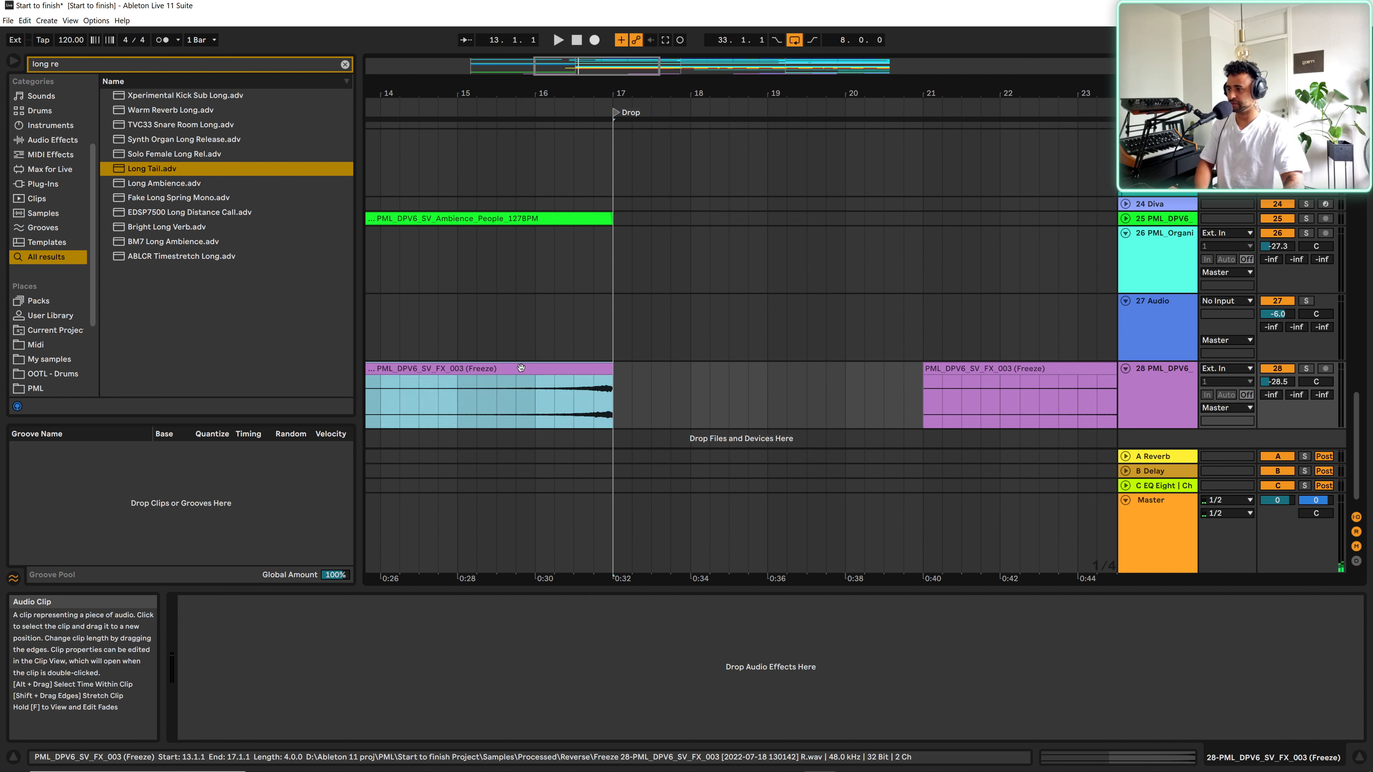
pyautogui.moveTo(575, 399); pyautogui.dragTo(666, 368)
pyautogui.click(527, 370)
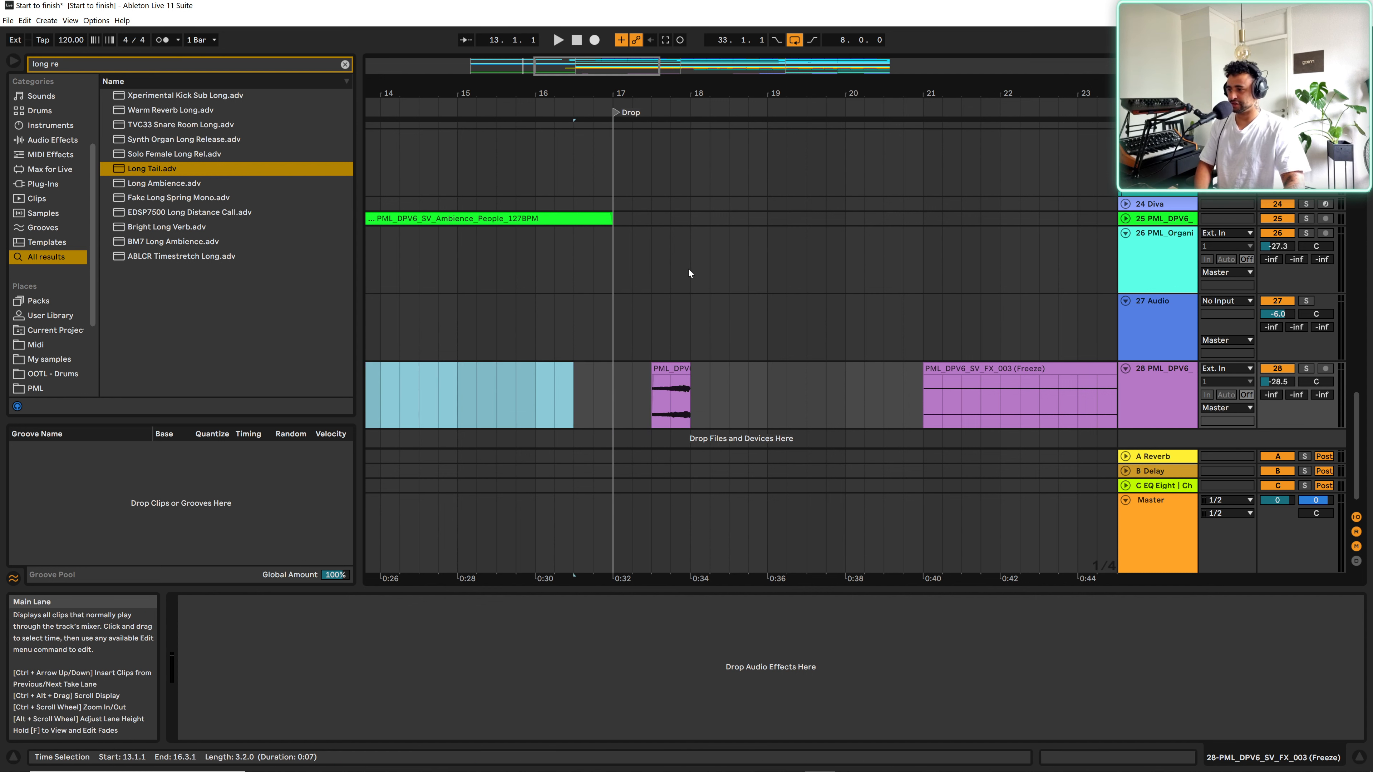
# - Place and resize the short reversed FX clip on track 28 to span 17.1.1–19.1.1, and audition it from 16.2.1
pyautogui.scroll(5, 688, 268)
pyautogui.scroll(10, 698, 258)
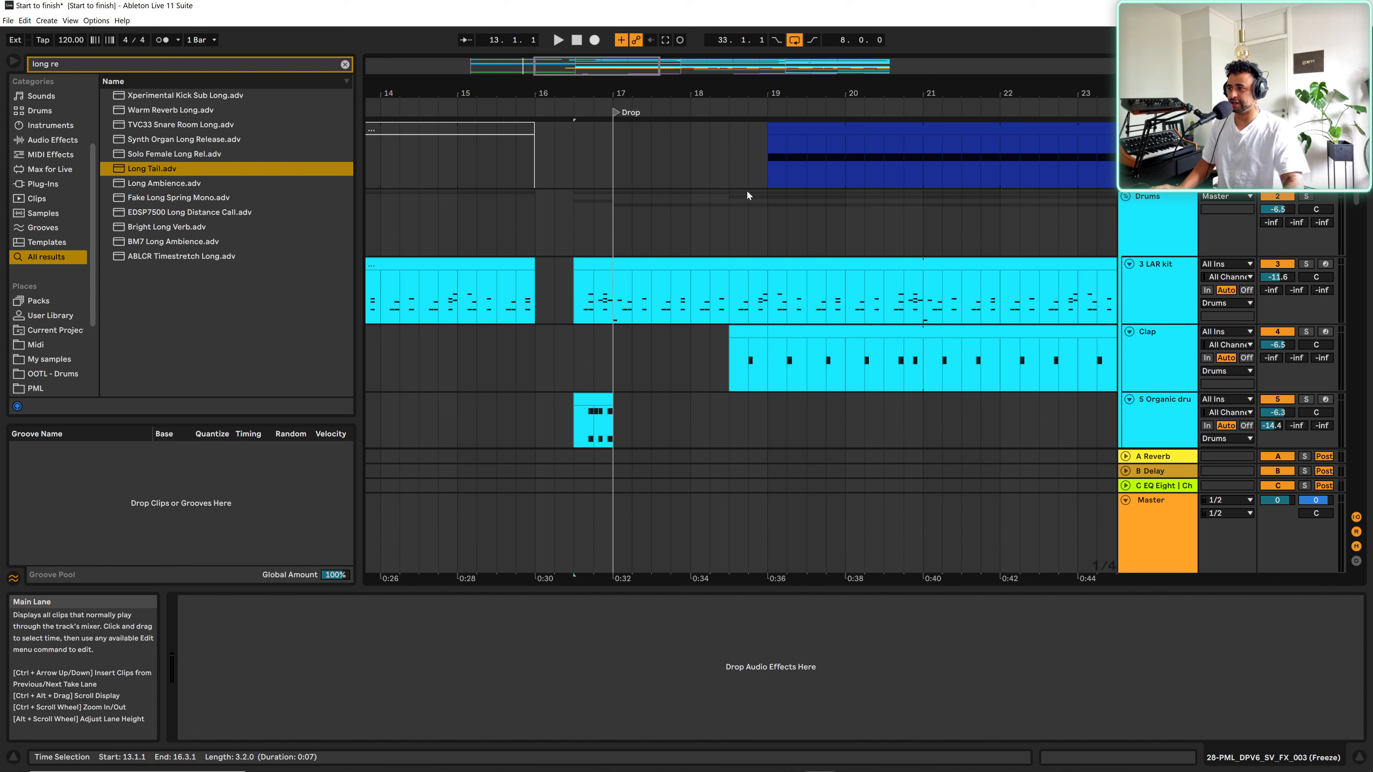
pyautogui.scroll(-15, 686, 368)
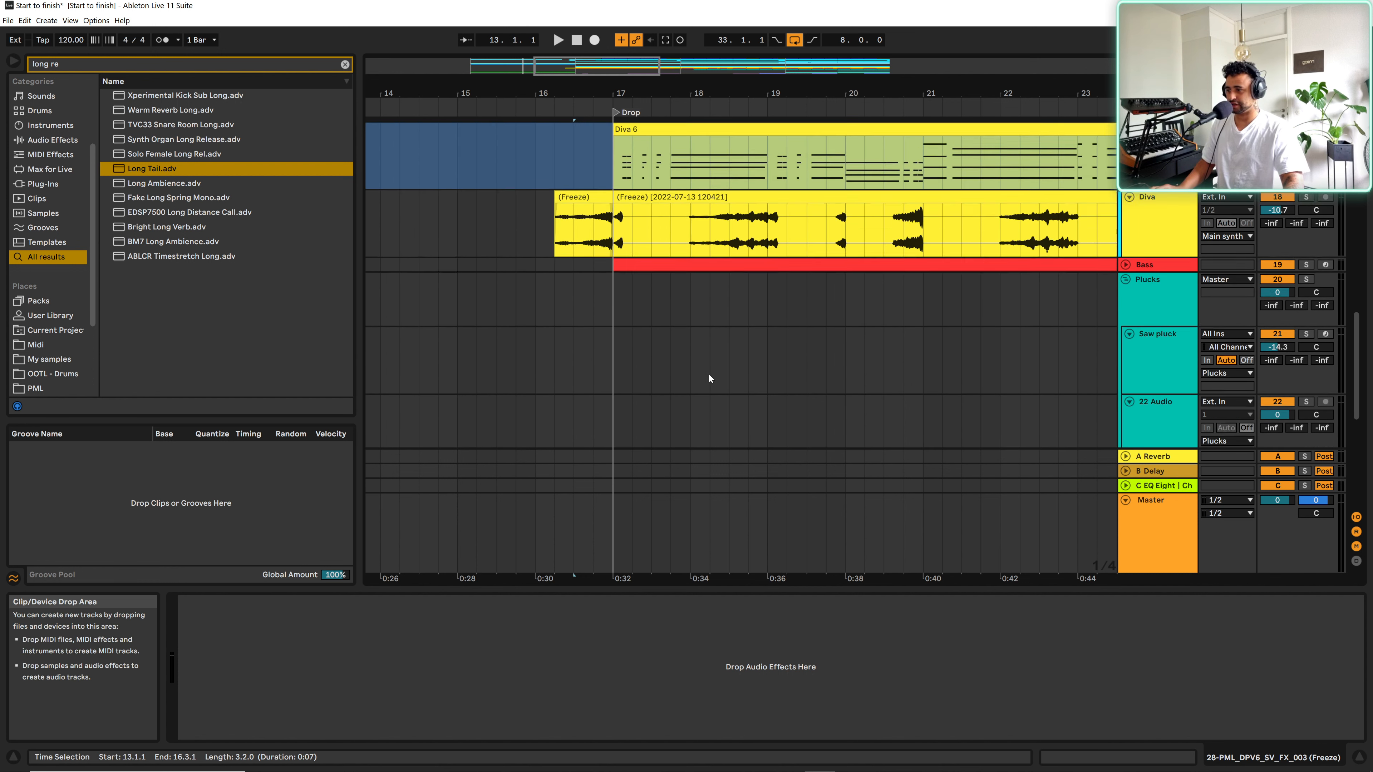
pyautogui.scroll(-3, 666, 370)
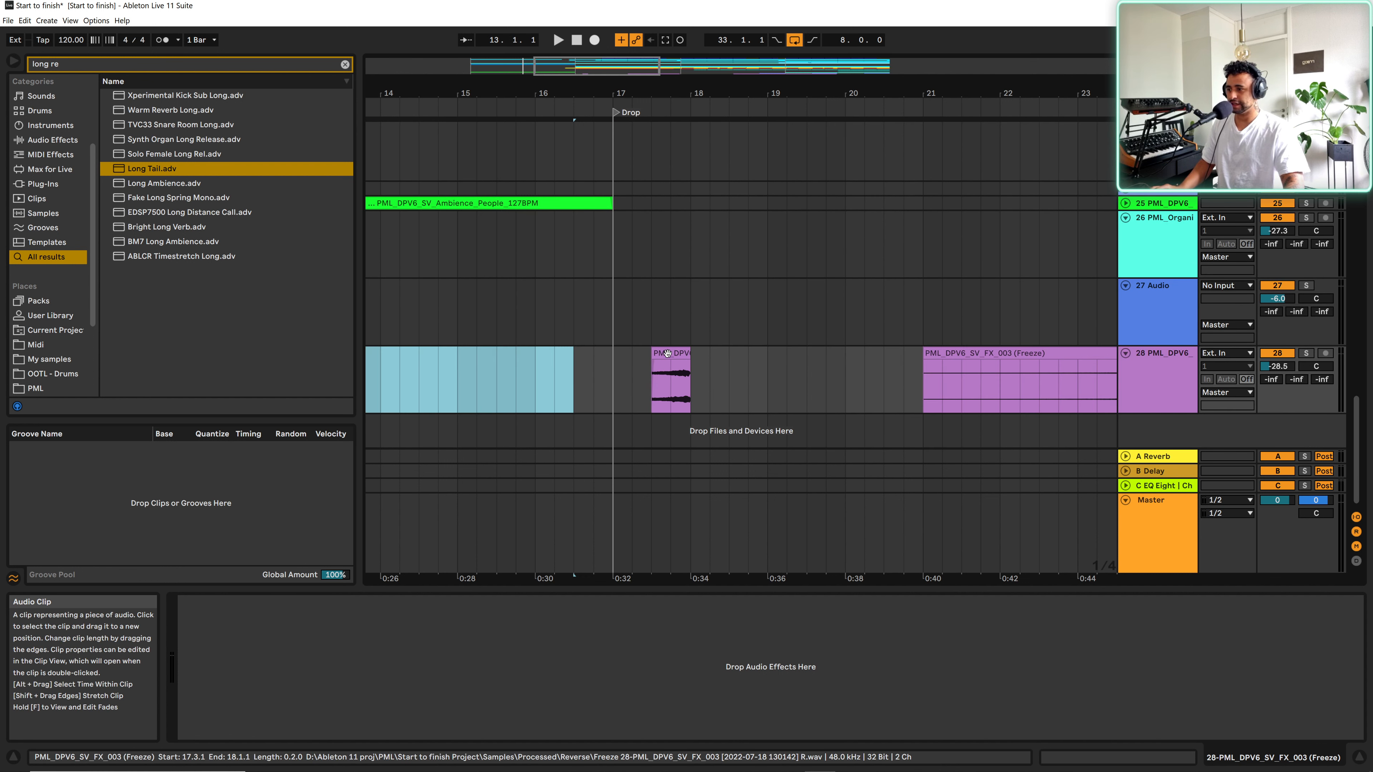
pyautogui.moveTo(673, 352)
pyautogui.mouseDown()
pyautogui.moveTo(748, 351)
pyautogui.moveTo(614, 379)
pyautogui.mouseUp()
pyautogui.click(554, 377)
pyautogui.press('space')
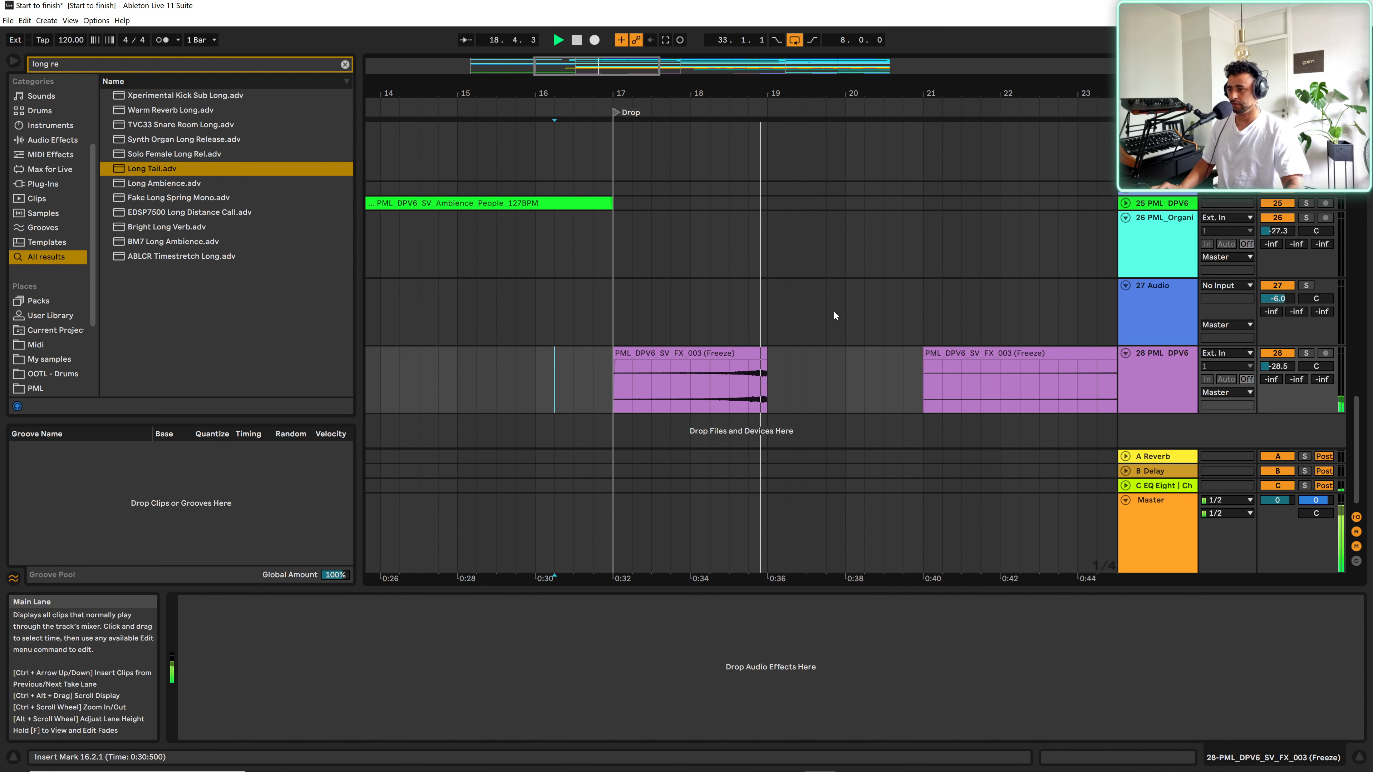
pyautogui.moveTo(839, 94); pyautogui.dragTo(690, 68)
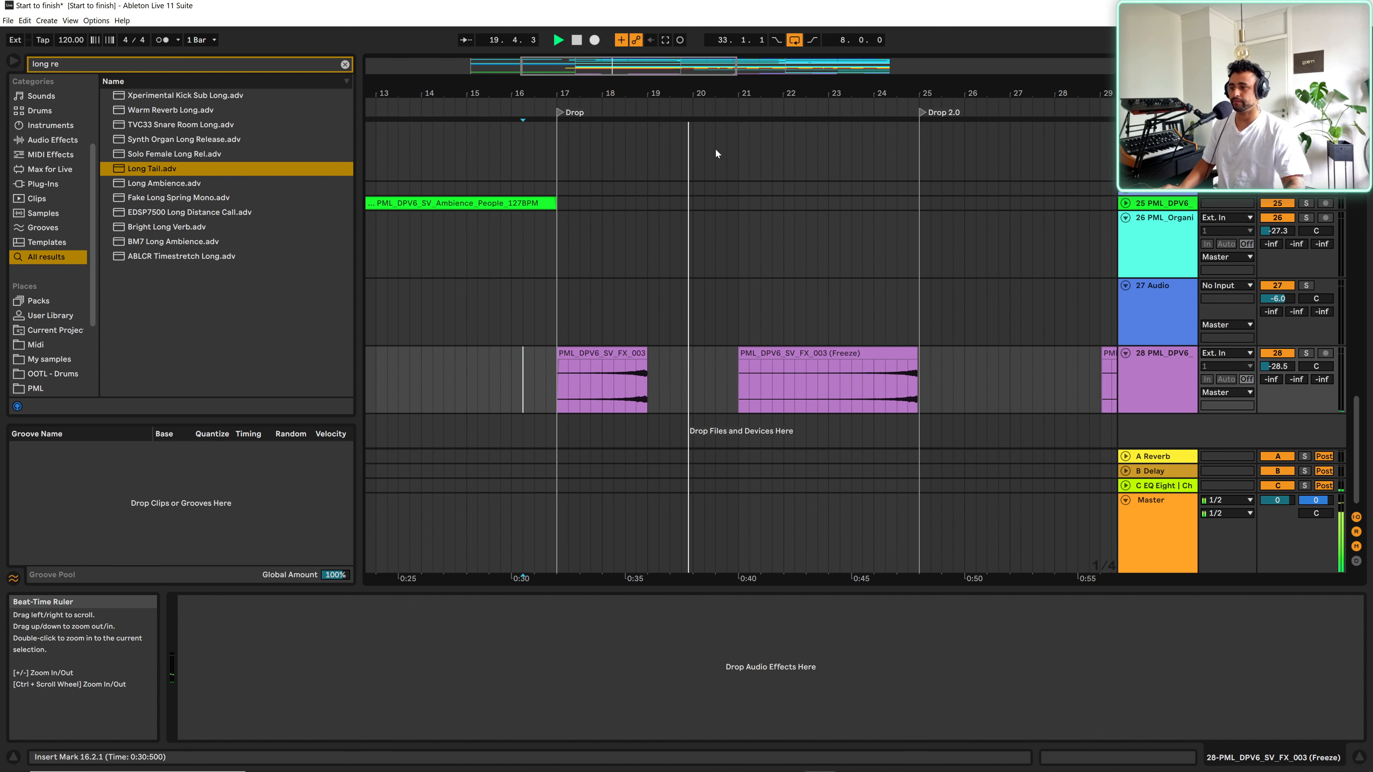
pyautogui.press('space')
# - Set the gain of the reversed FX clip at 17.1.1 to -6.45 dB, audition it, and hide the clip details
pyautogui.doubleClick(623, 353)
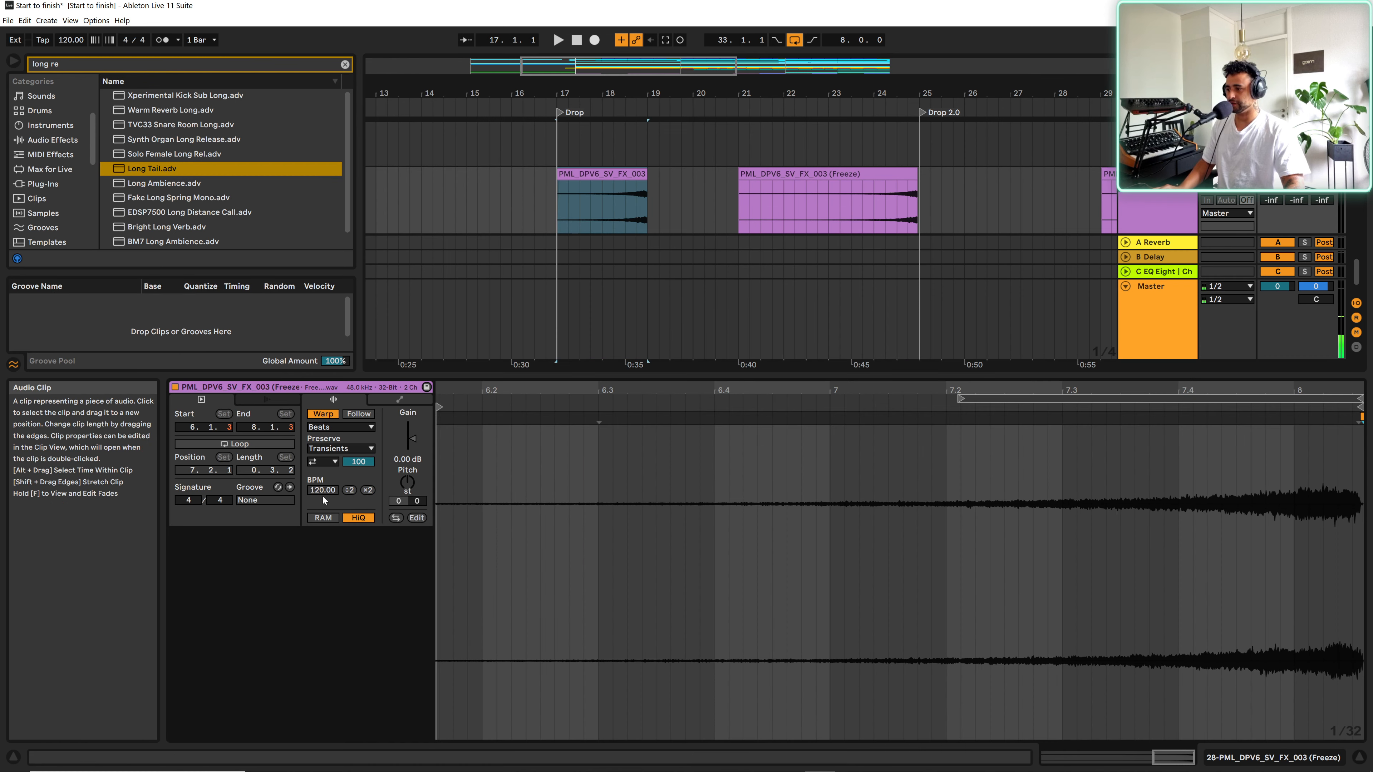
pyautogui.moveTo(408, 440); pyautogui.dragTo(409, 475)
pyautogui.press('space')
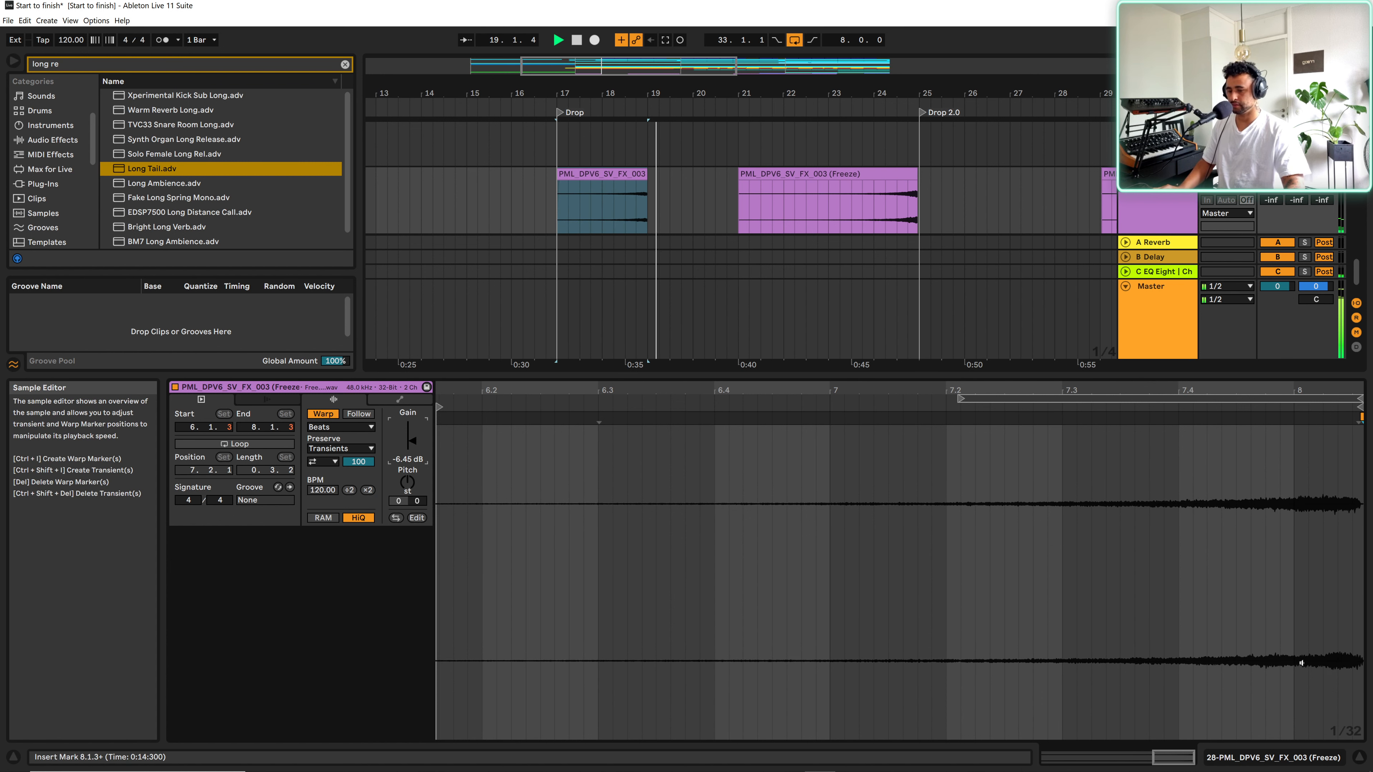
pyautogui.hotkey('ctrl', 'alt', 'l')
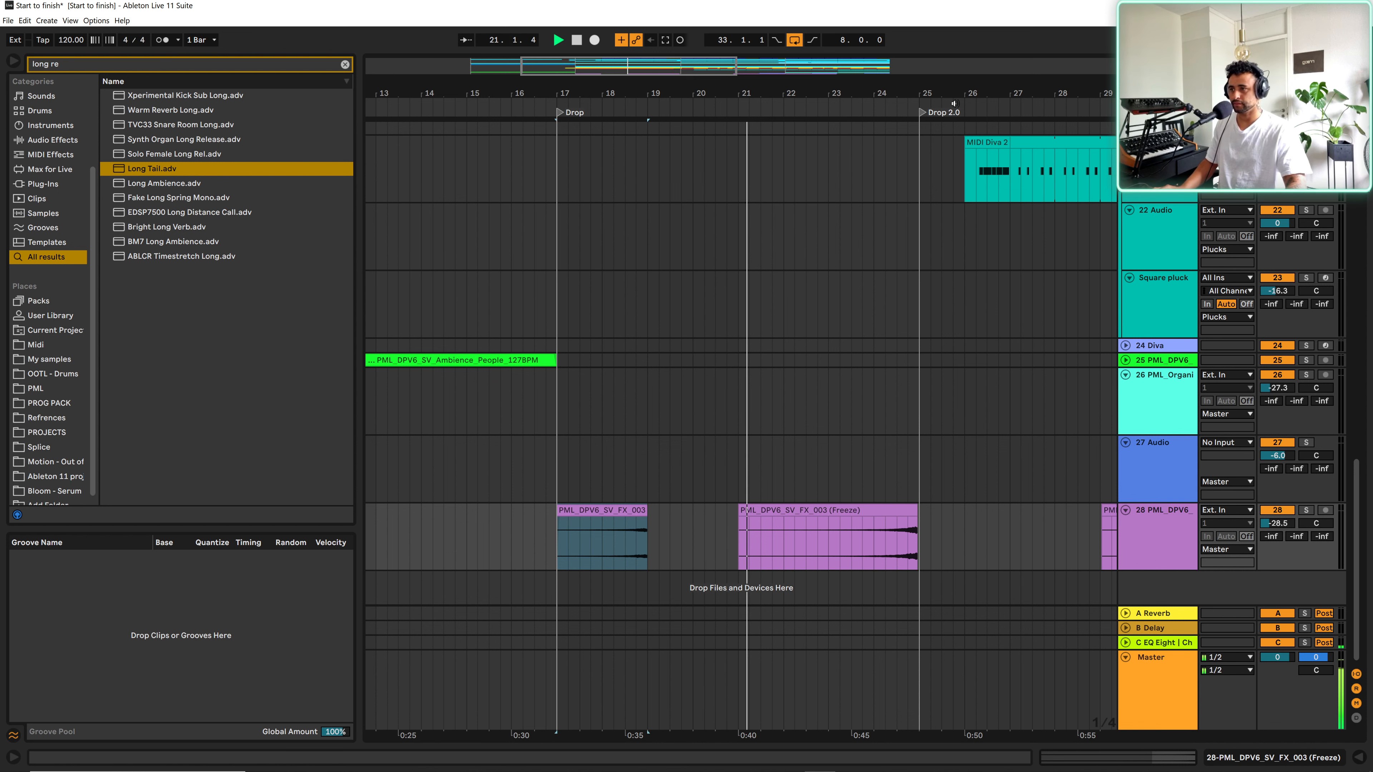
# - Delete the reversed FX clip at 21.1.1 from track 28 and listen through Drop 2.0 into the Vox section
pyautogui.moveTo(922, 95); pyautogui.dragTo(827, 87)
pyautogui.click(793, 511)
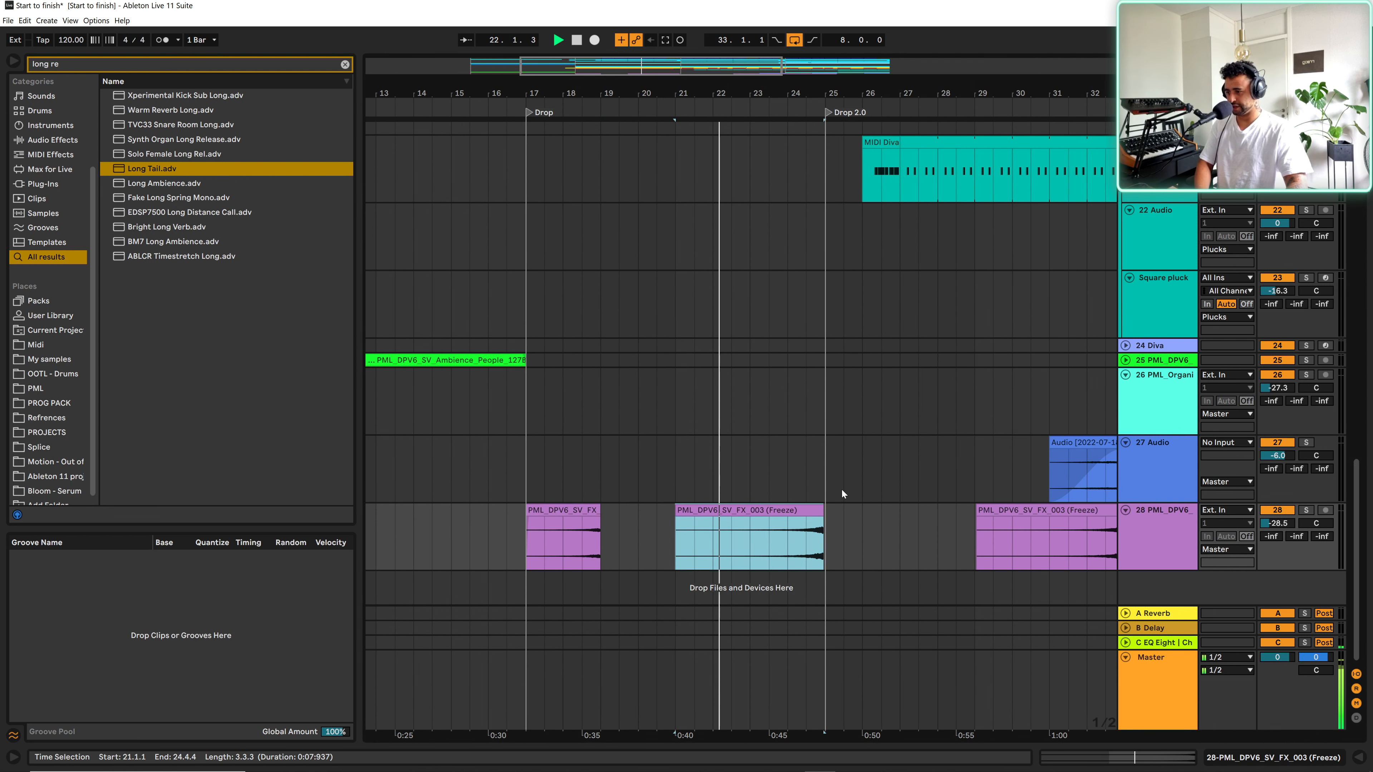
pyautogui.press('Delete')
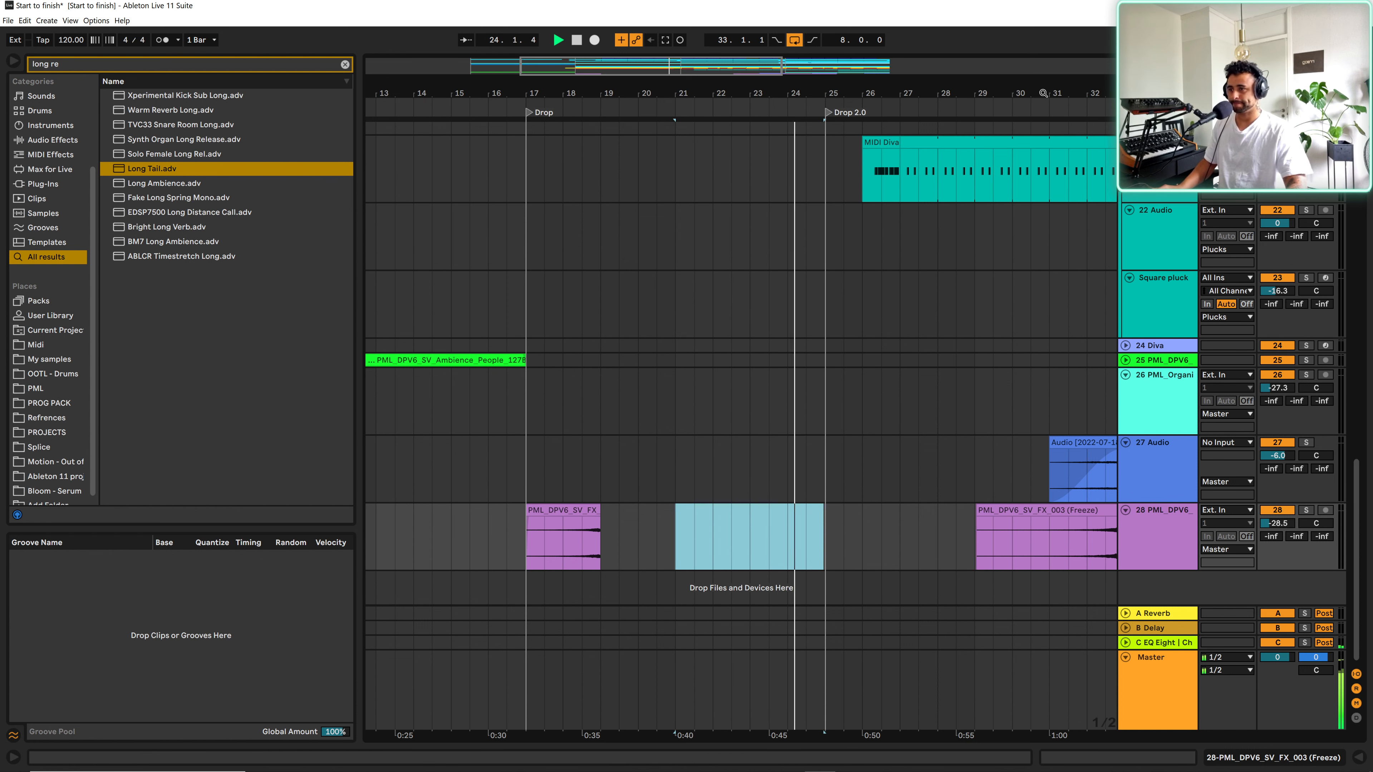
pyautogui.moveTo(1045, 94); pyautogui.dragTo(920, 84)
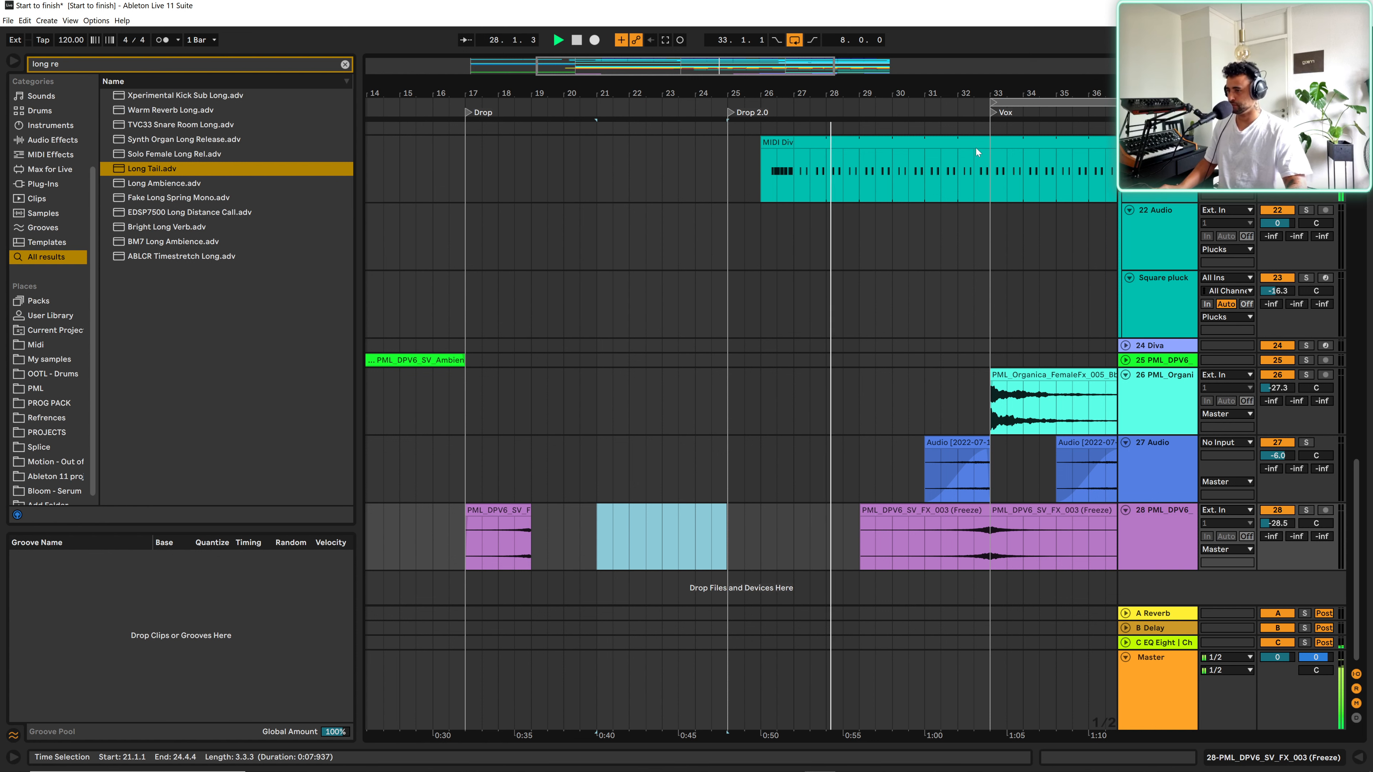
pyautogui.moveTo(1037, 90); pyautogui.dragTo(822, 94)
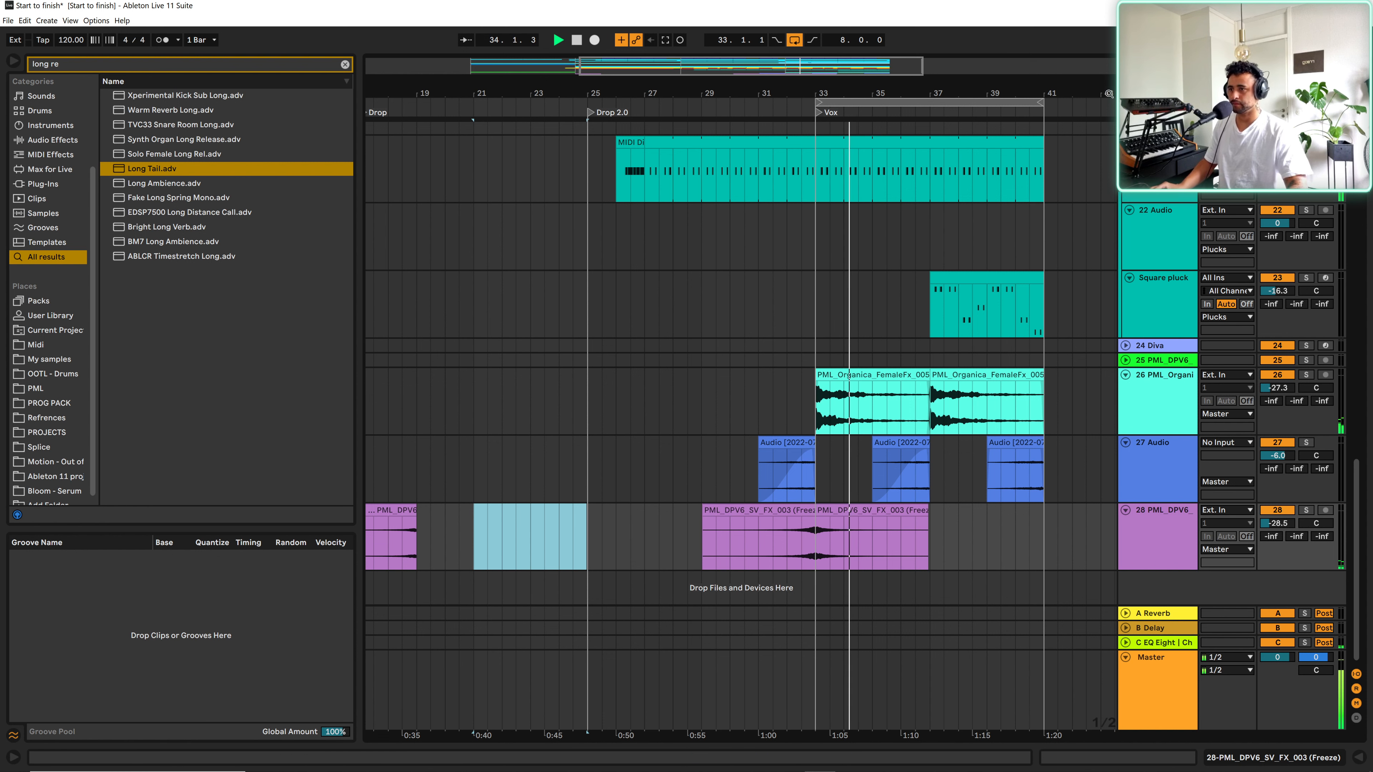
pyautogui.moveTo(1113, 84); pyautogui.dragTo(958, 78)
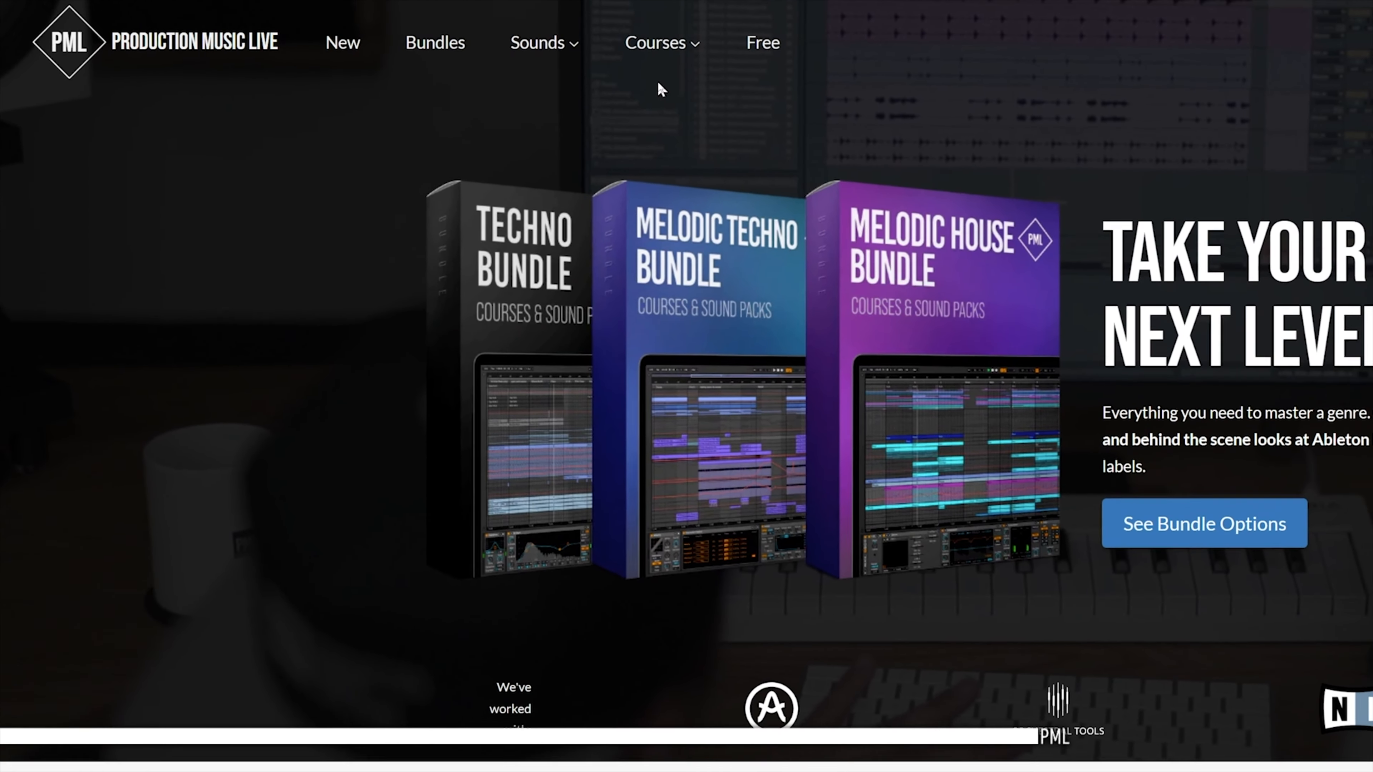
pyautogui.moveTo(749, 50)
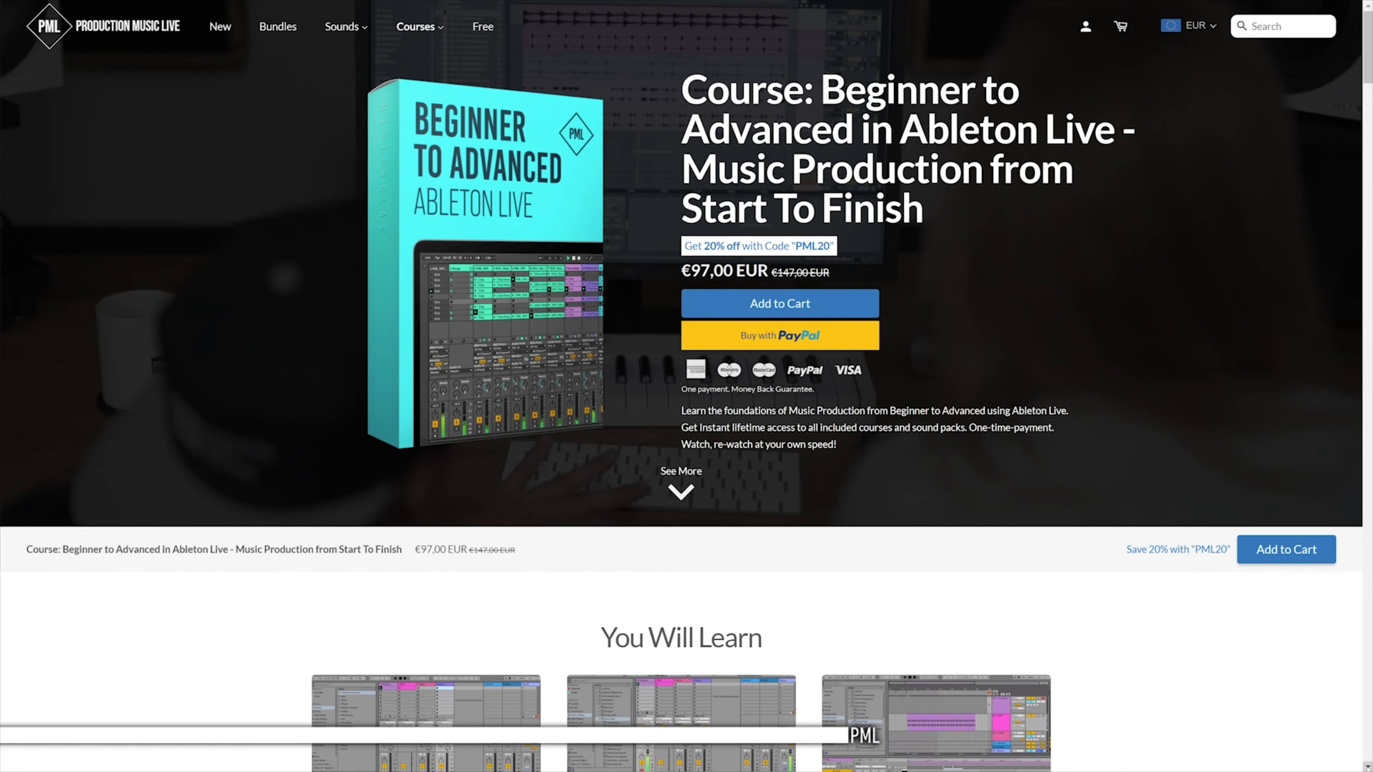
pyautogui.scroll(-10, 686, 387)
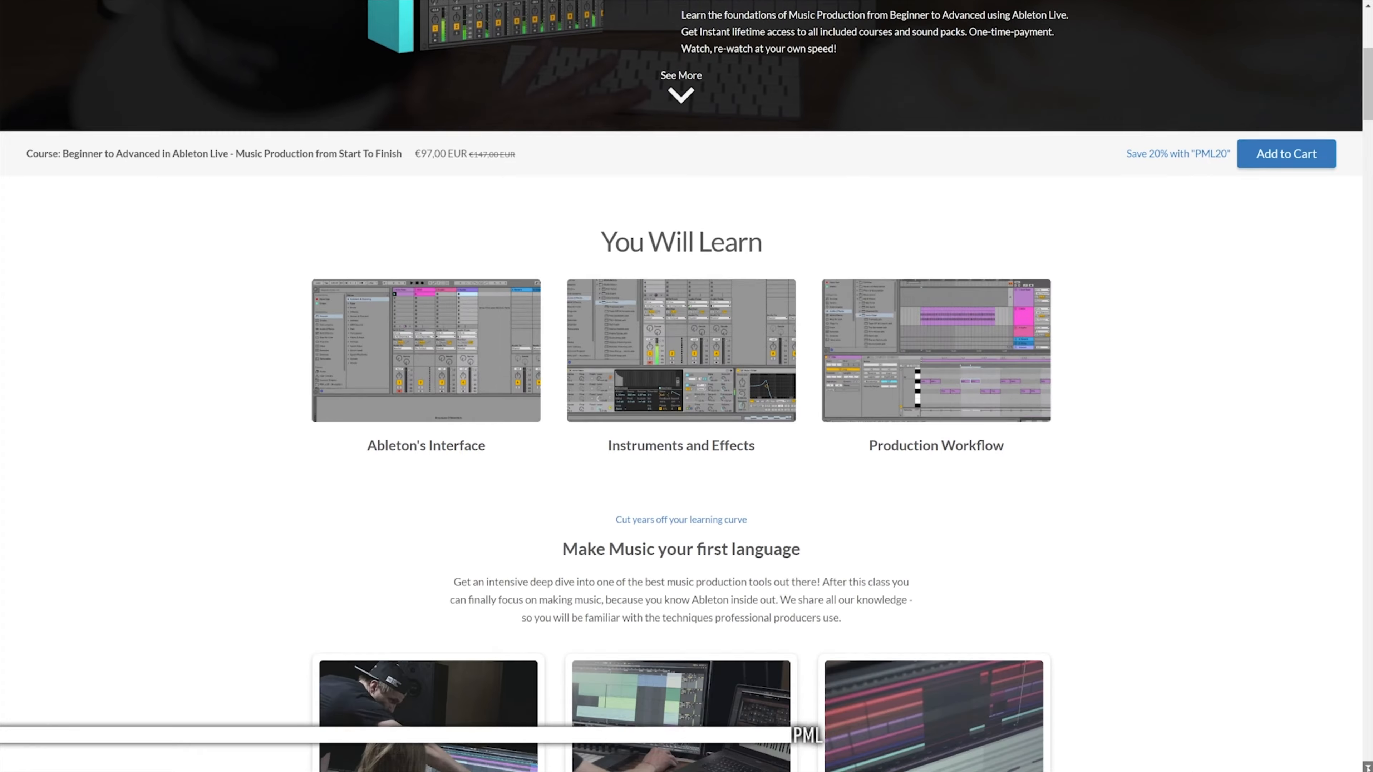
pyautogui.scroll(-10, 687, 386)
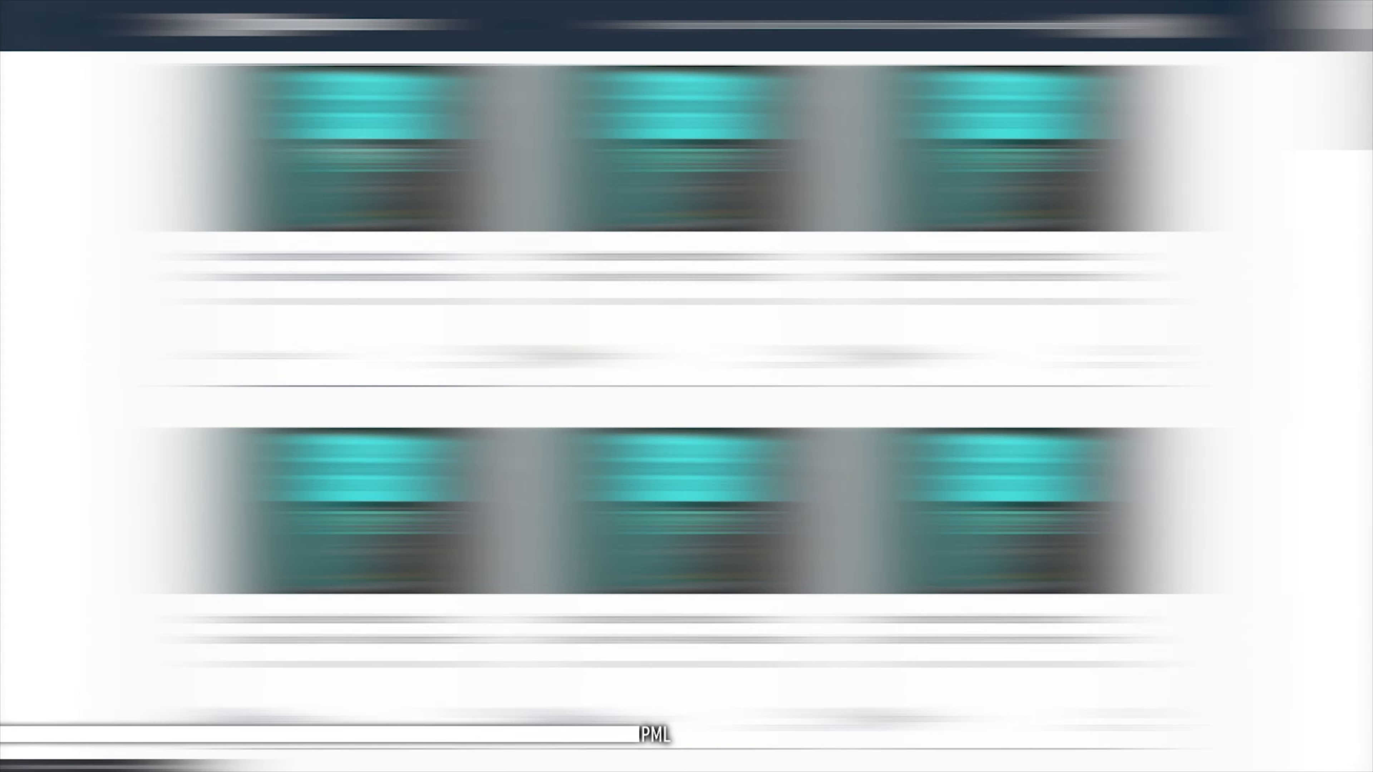
pyautogui.click(685, 366)
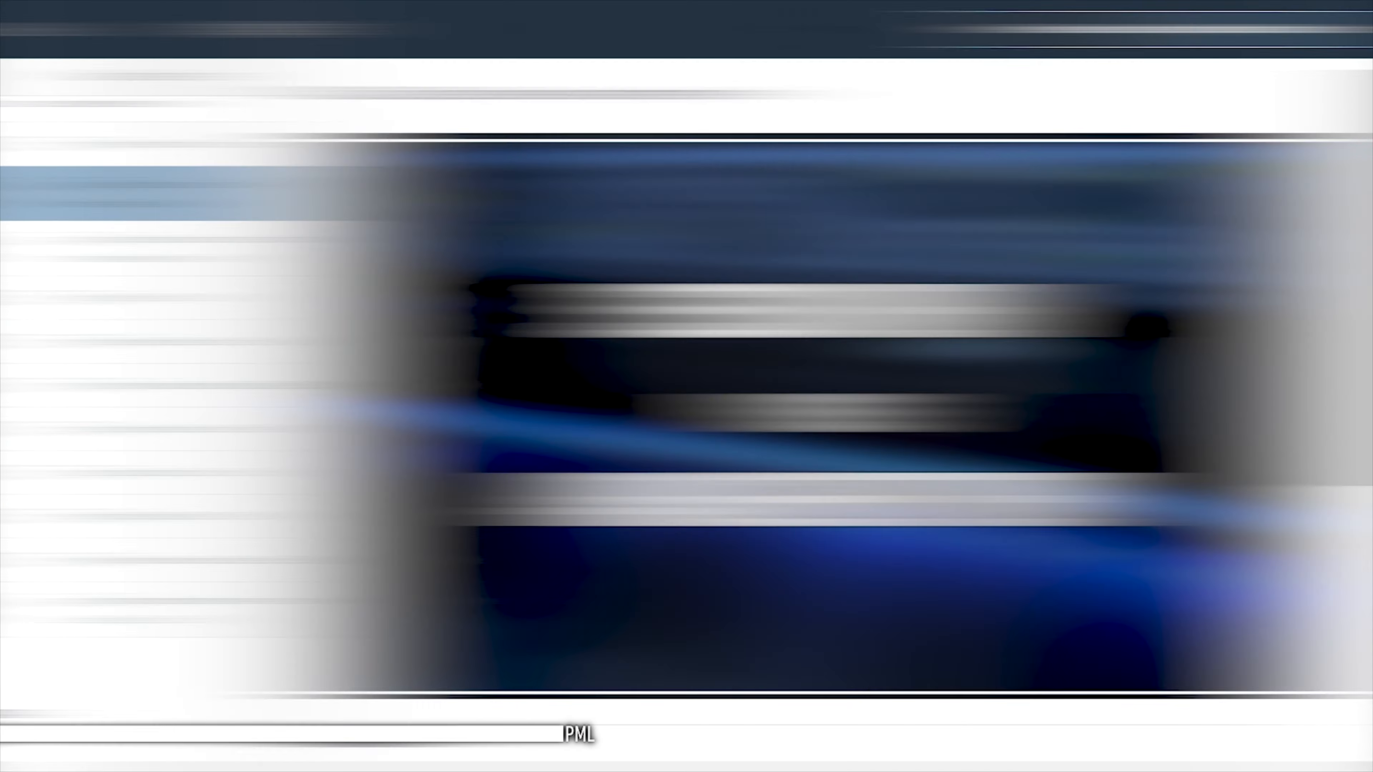
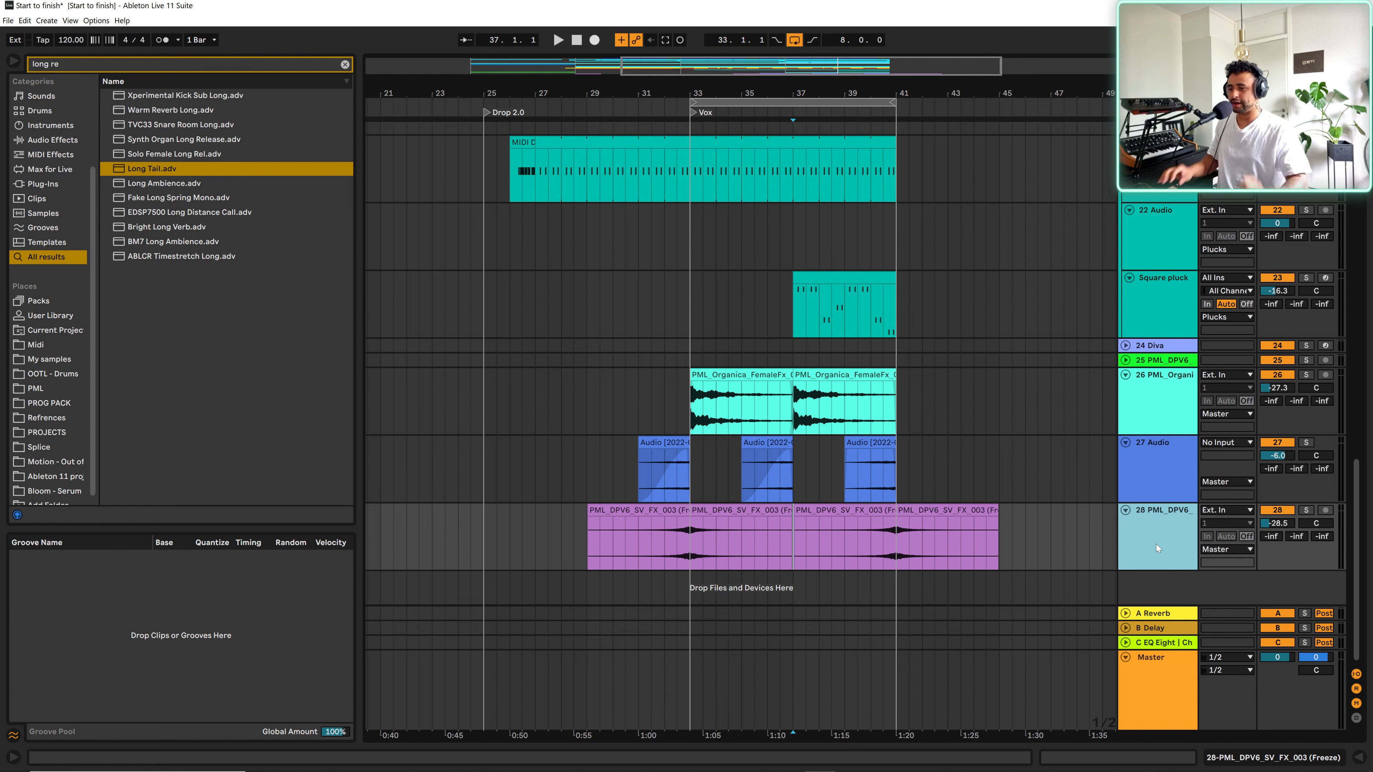
# - Add a new MIDI track with the Operator instrument below track 28 and select Operator's oscillator A
pyautogui.hotkey('ctrl', 't')
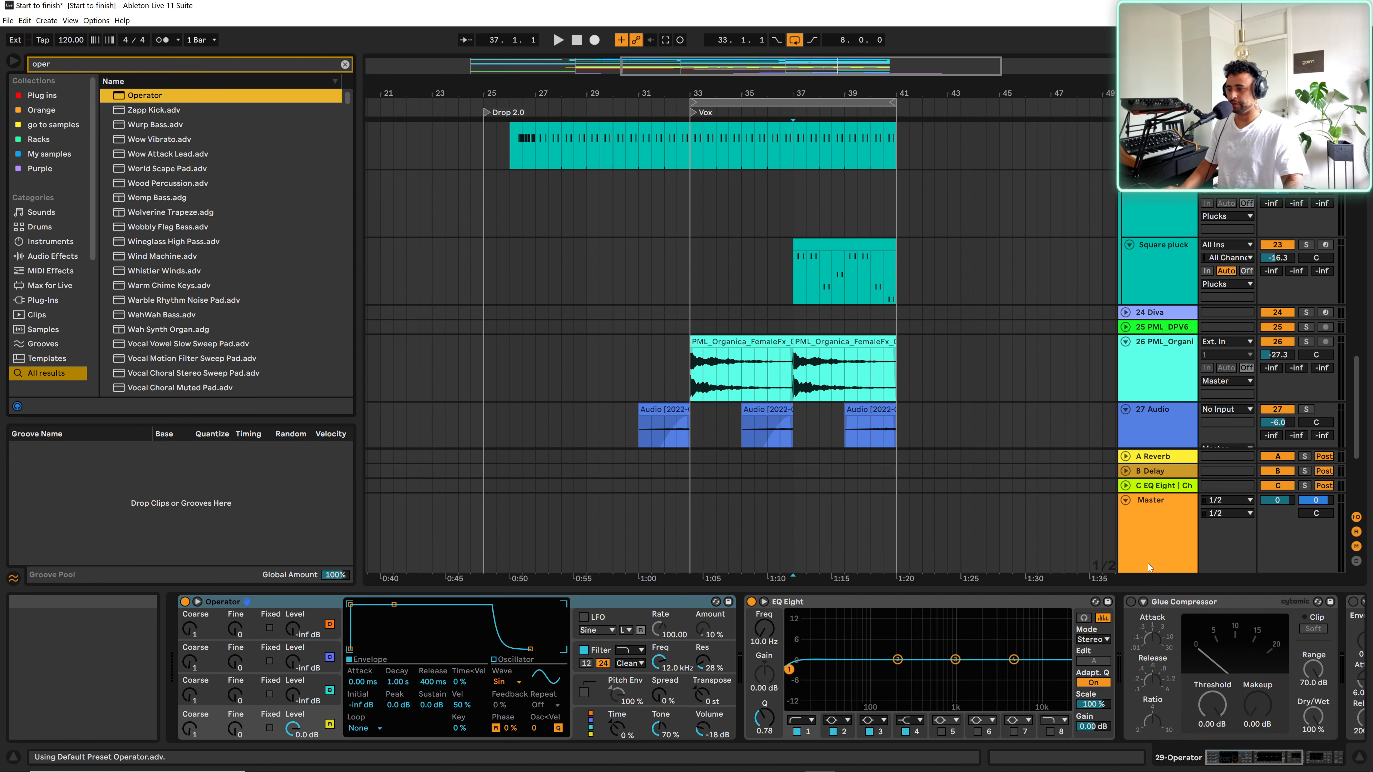
pyautogui.click(1149, 537)
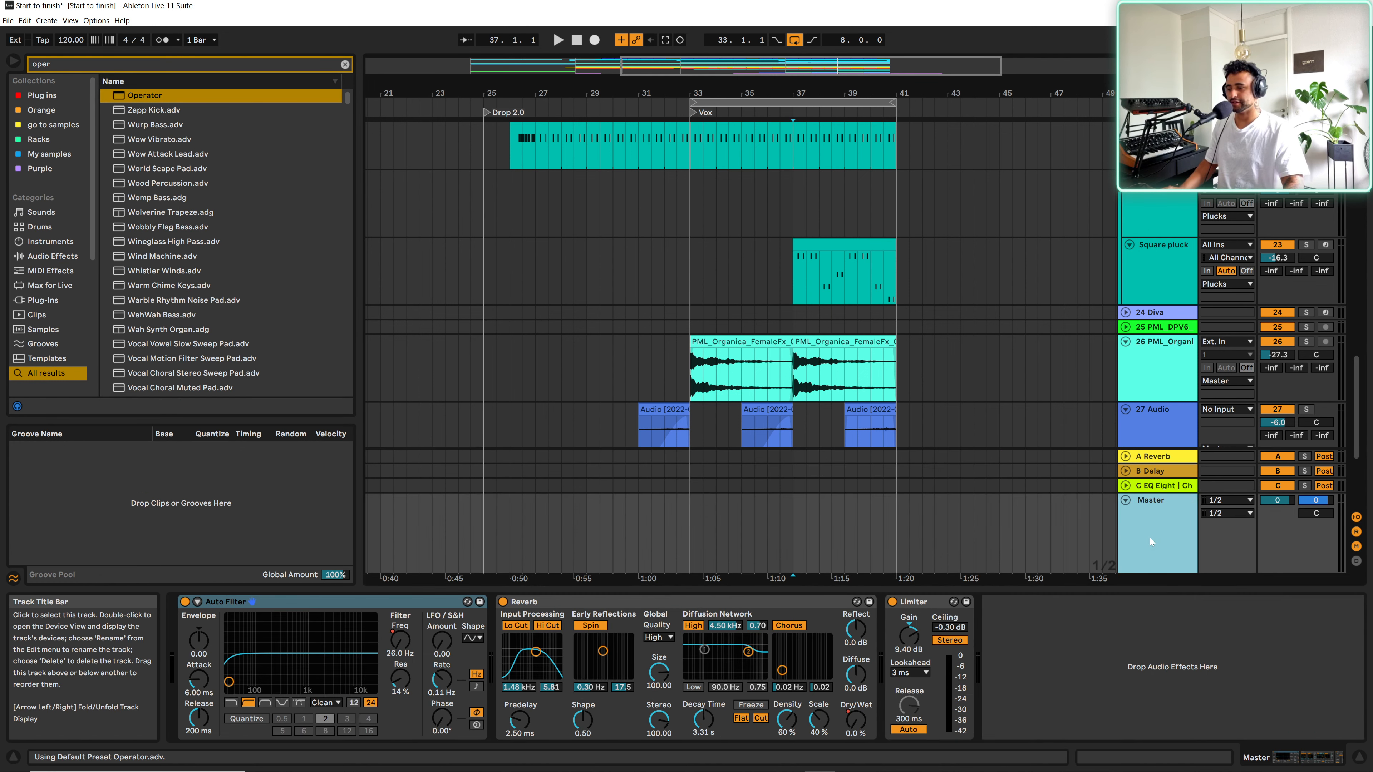
pyautogui.scroll(-3, 1148, 538)
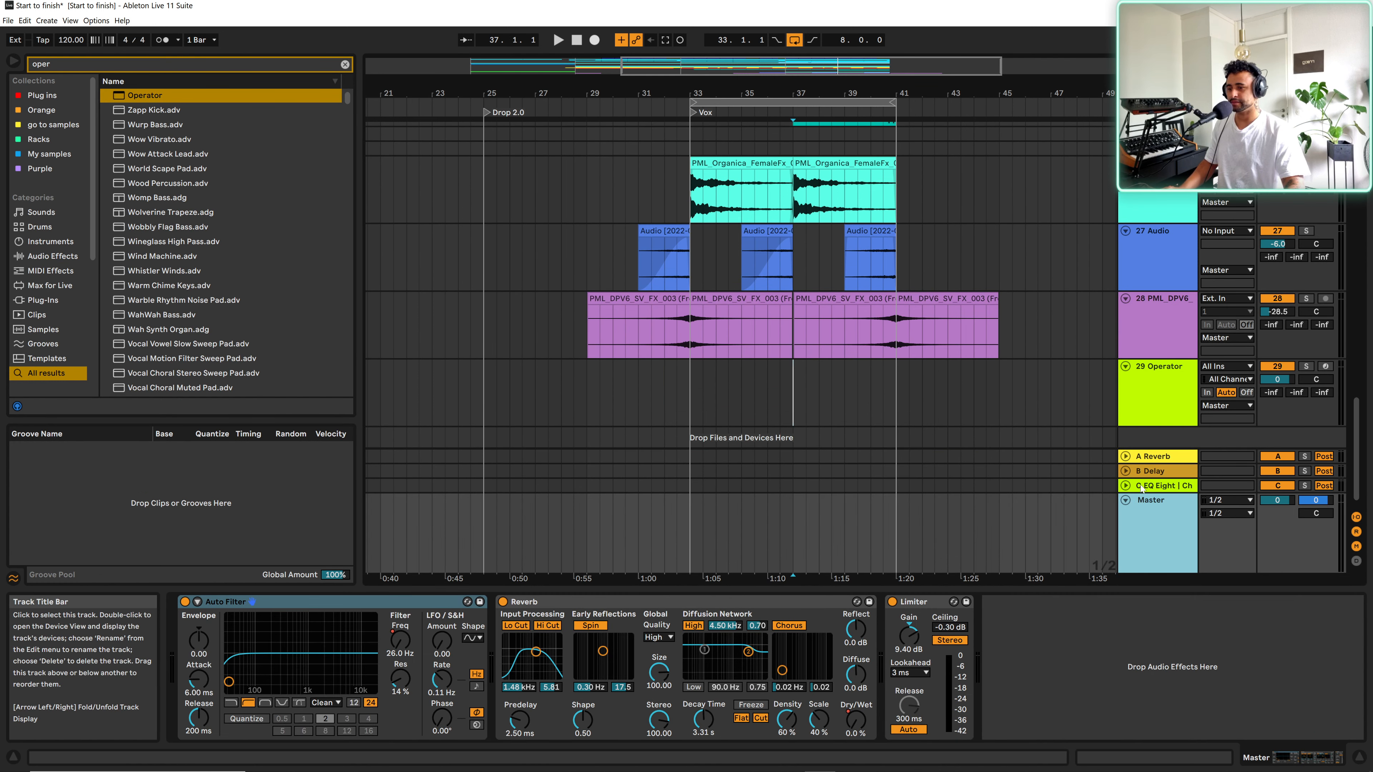
pyautogui.click(1148, 388)
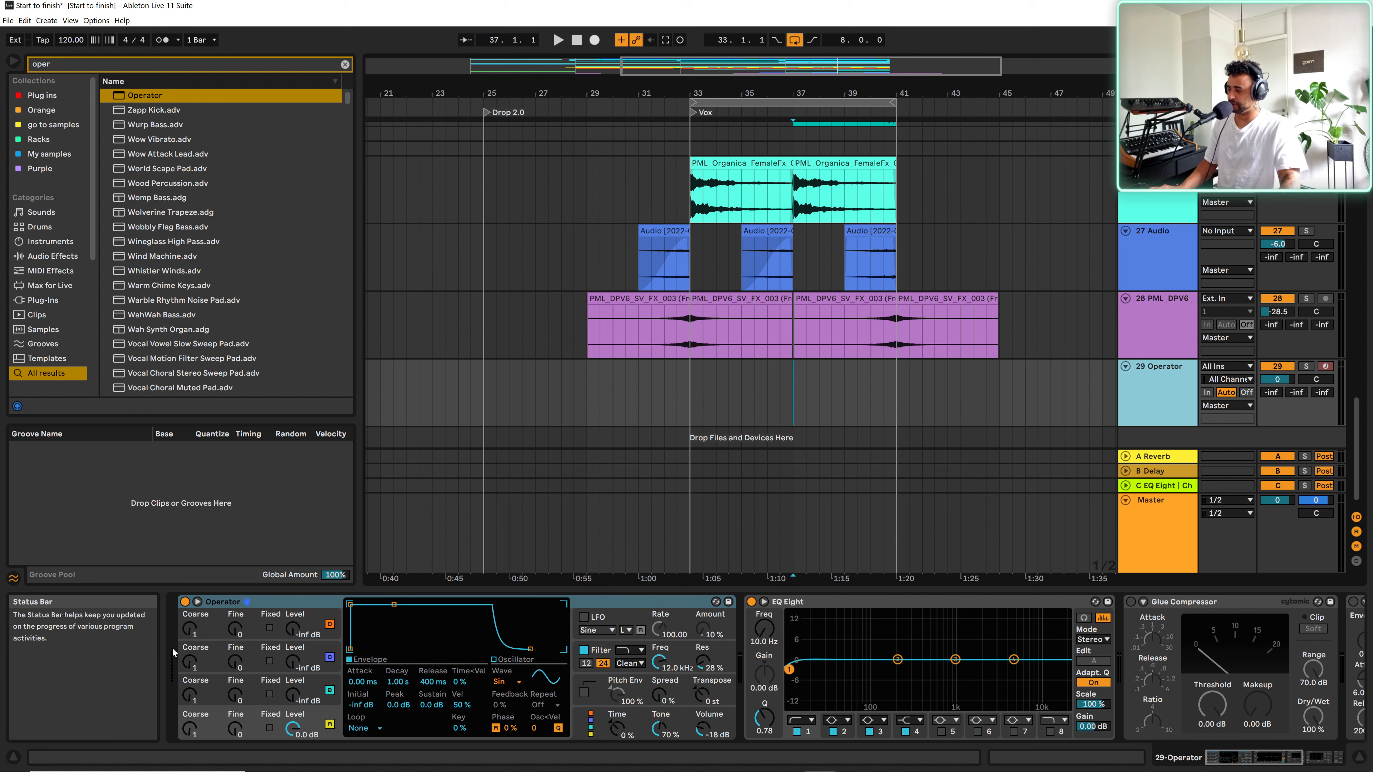
pyautogui.click(252, 711)
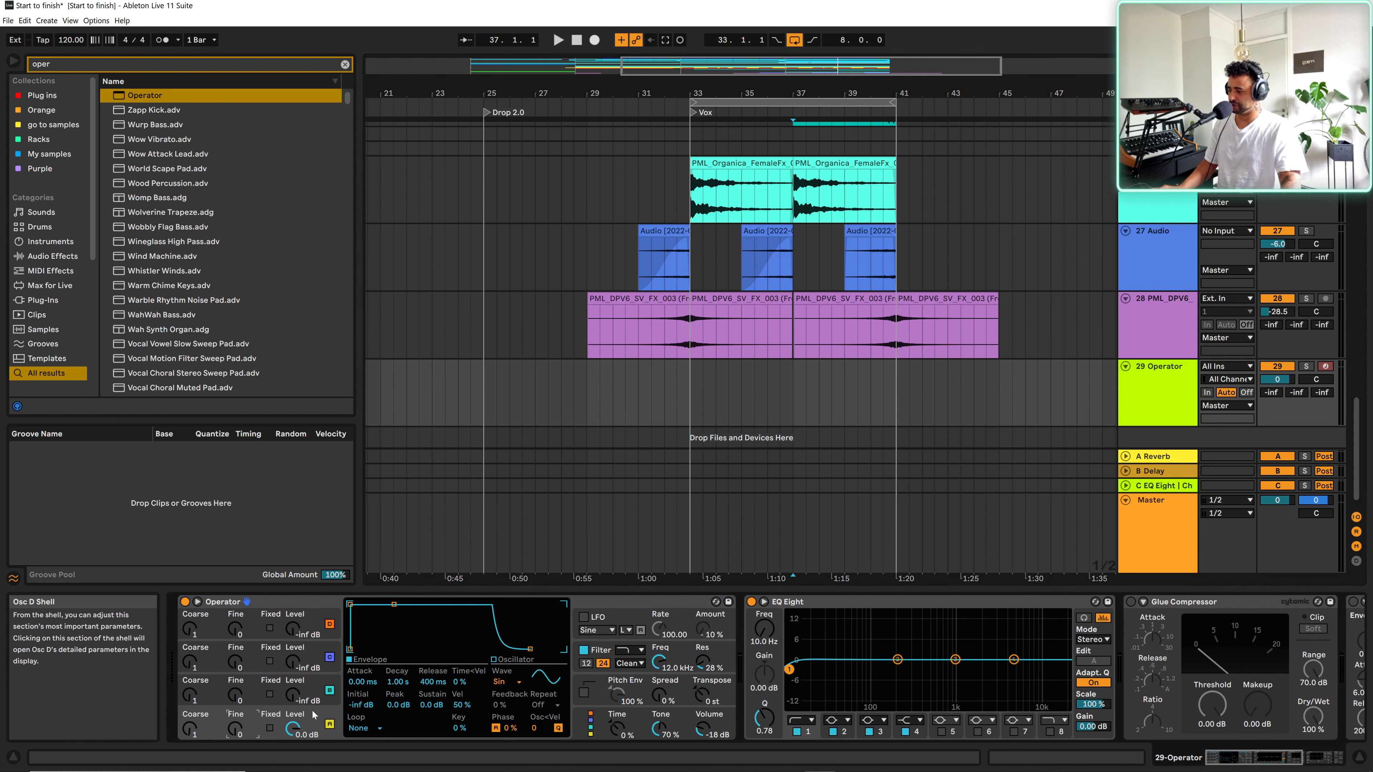
# - Turn off Operator's oscillators B, C and D and return to oscillator A's settings
pyautogui.click(334, 698)
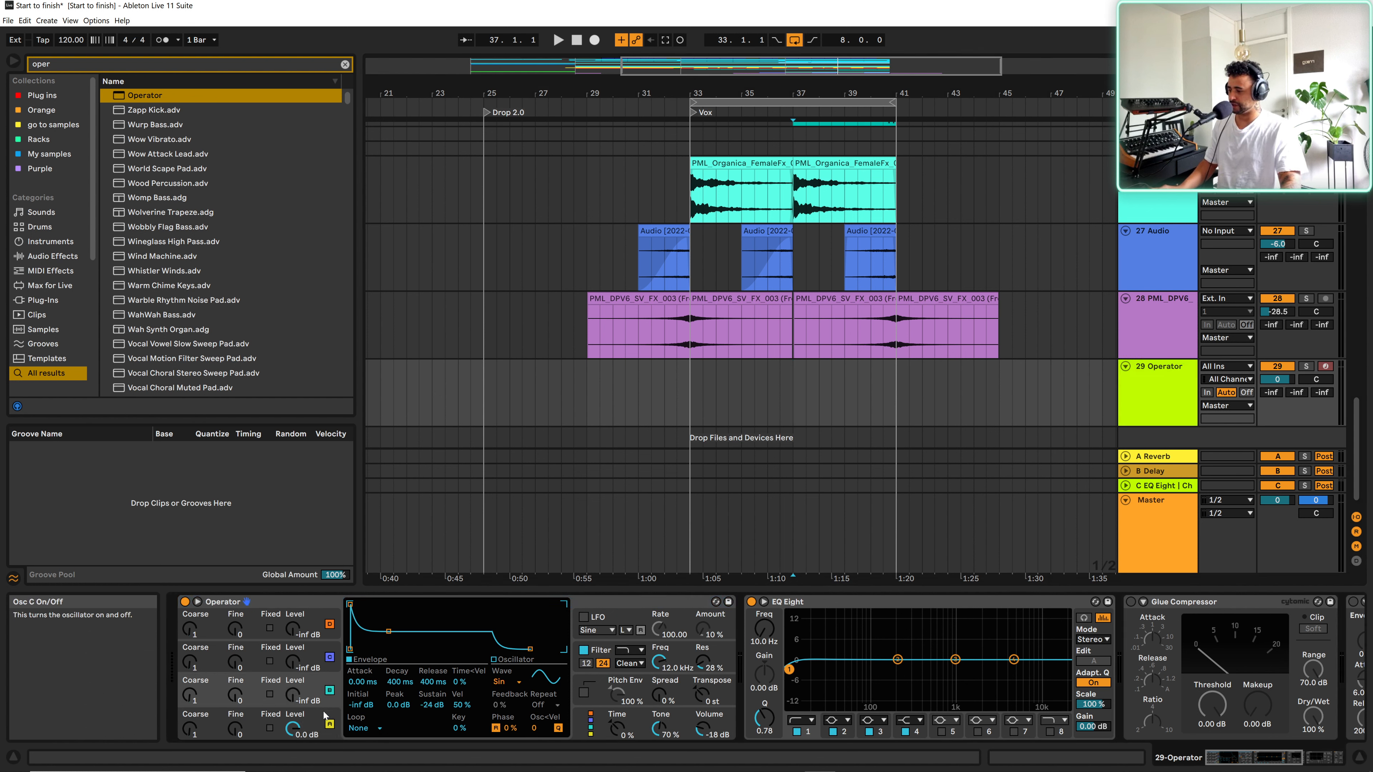
pyautogui.click(329, 651)
pyautogui.click(329, 657)
pyautogui.click(330, 625)
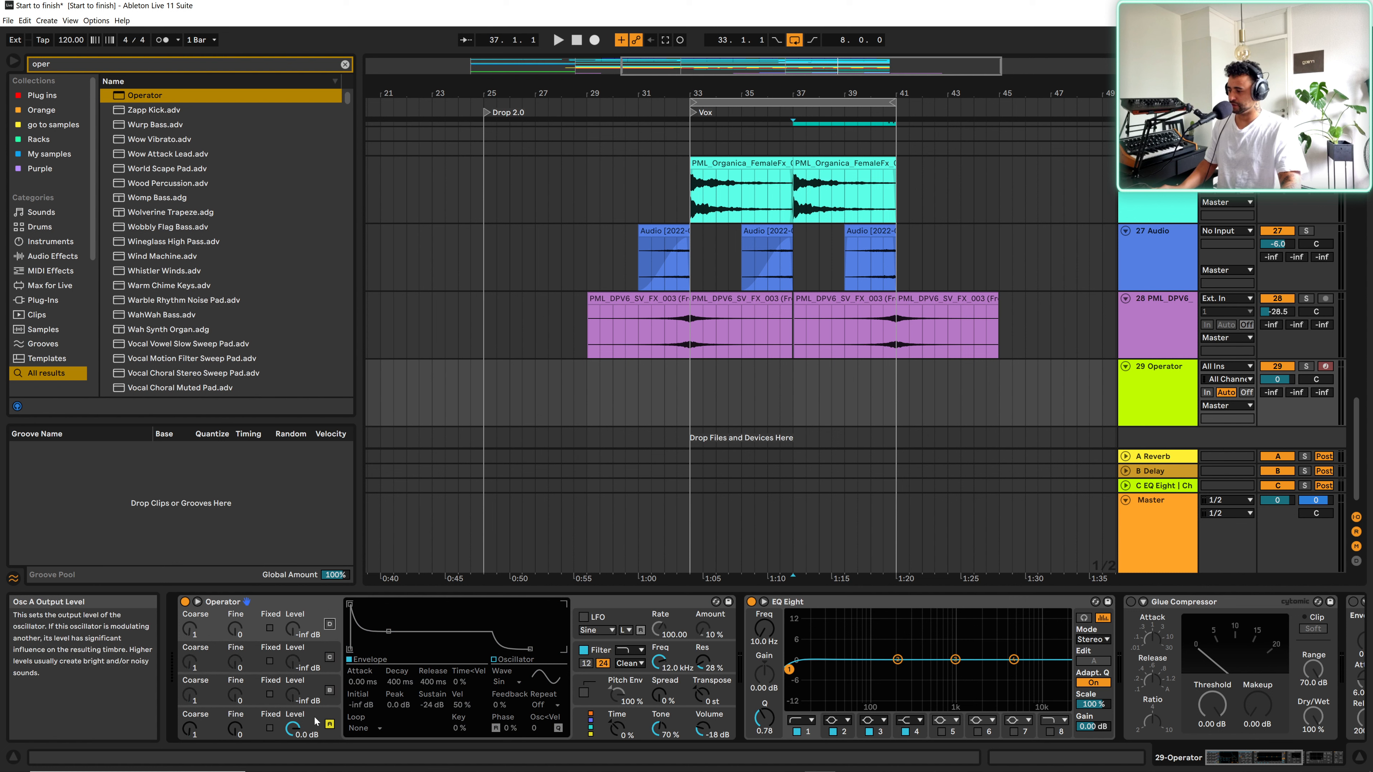
pyautogui.click(313, 717)
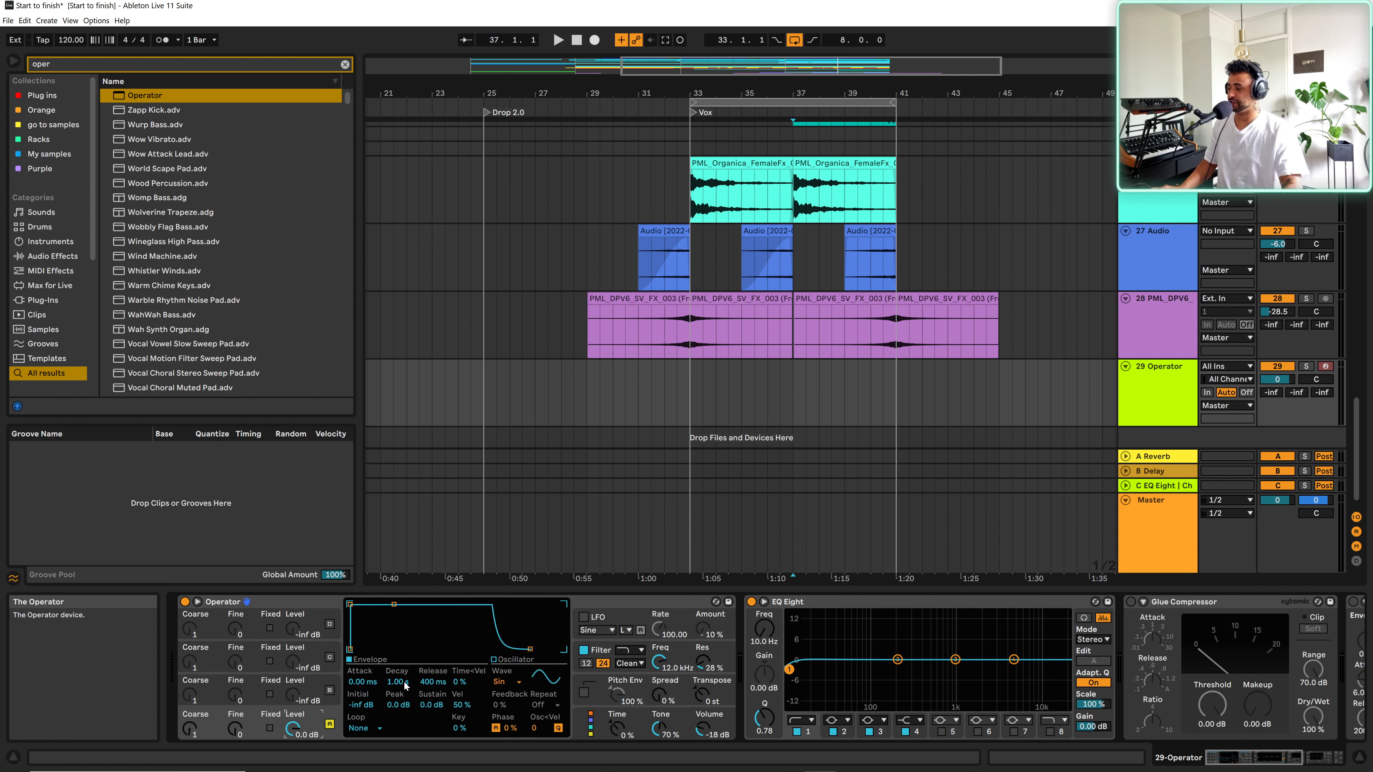
# - Set oscillator A to the NoW noise waveform and shape its envelope with 0.19 ms attack, 810 ms decay, -0.7 dB peak and -inf sustain
pyautogui.click(509, 682)
pyautogui.click(519, 660)
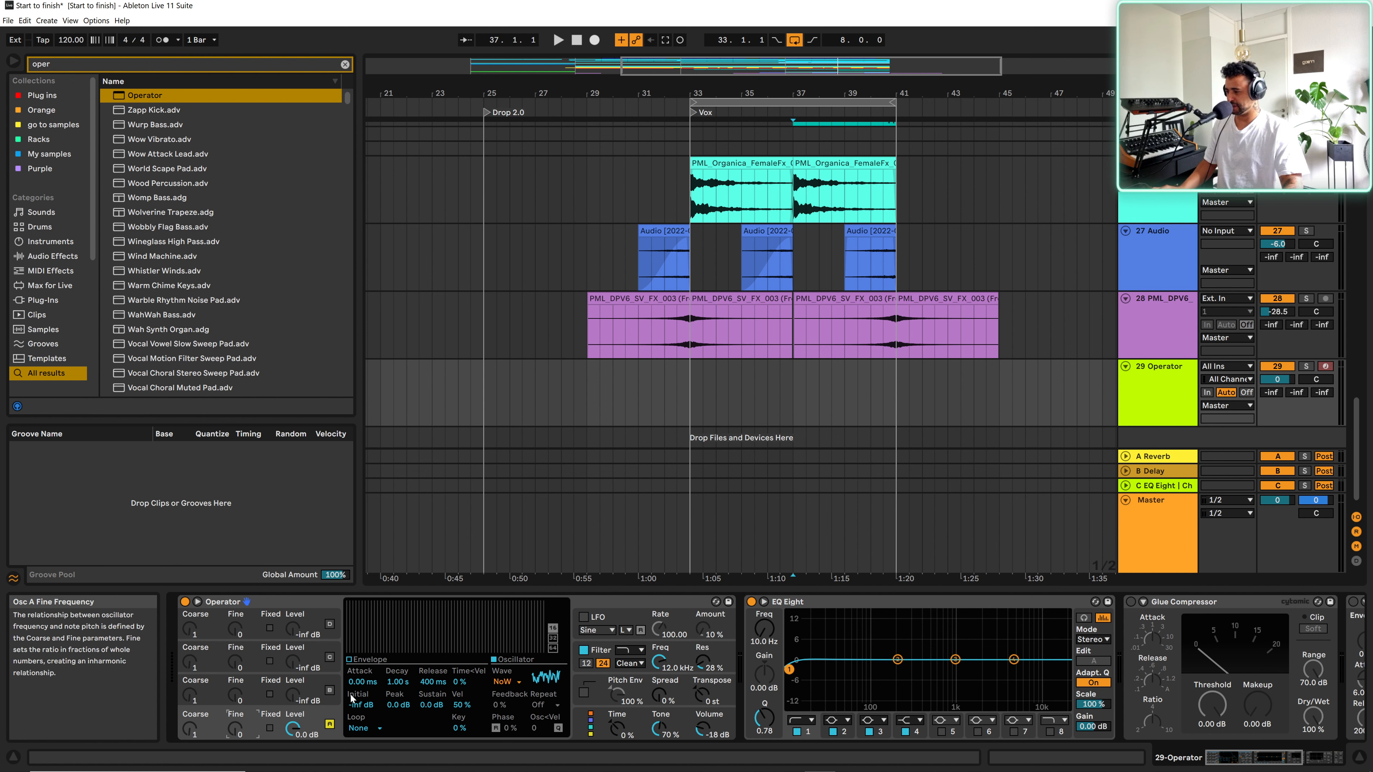
pyautogui.click(349, 659)
pyautogui.click(399, 611)
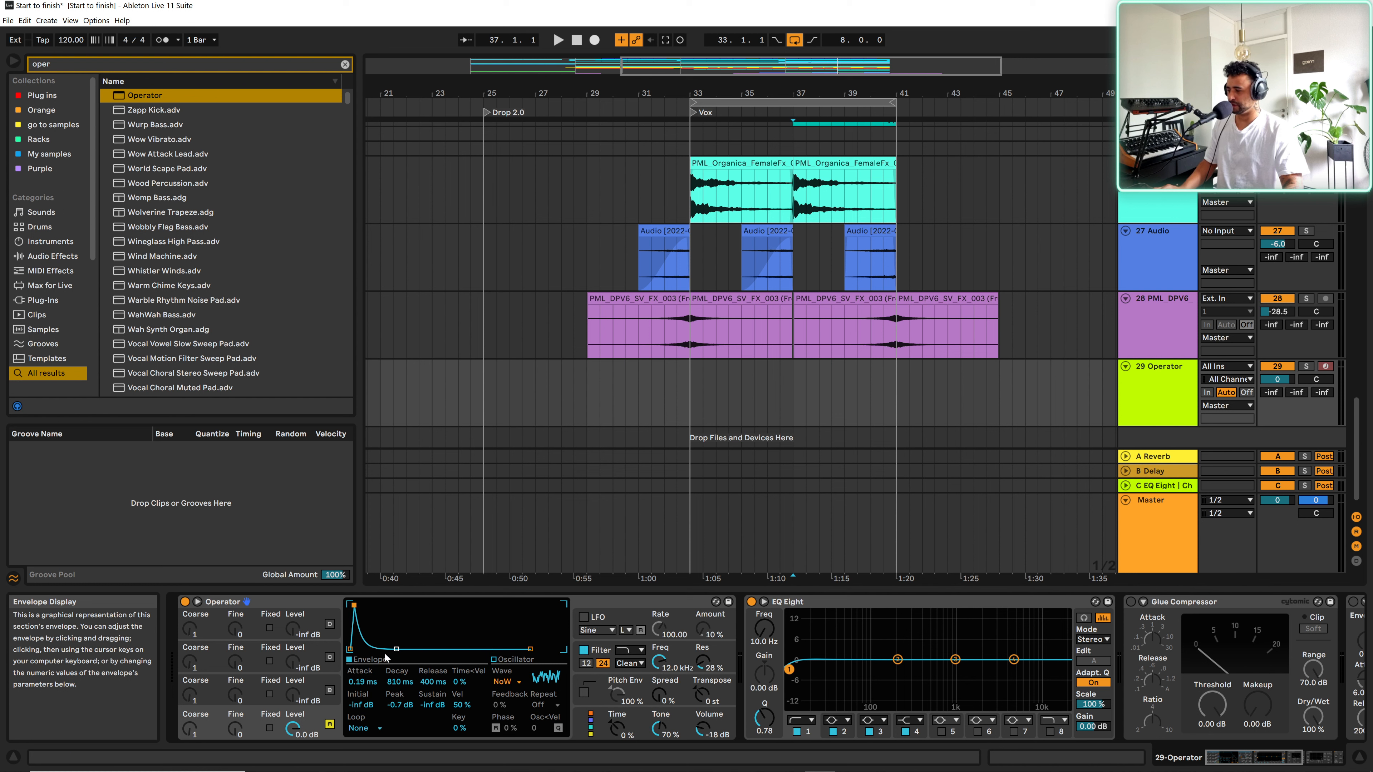
# - Create an empty MIDI clip from 33.1.1 to 34.3.1 on the Operator track and stop limiting its piano roll to scale notes
pyautogui.moveTo(696, 397); pyautogui.dragTo(720, 400)
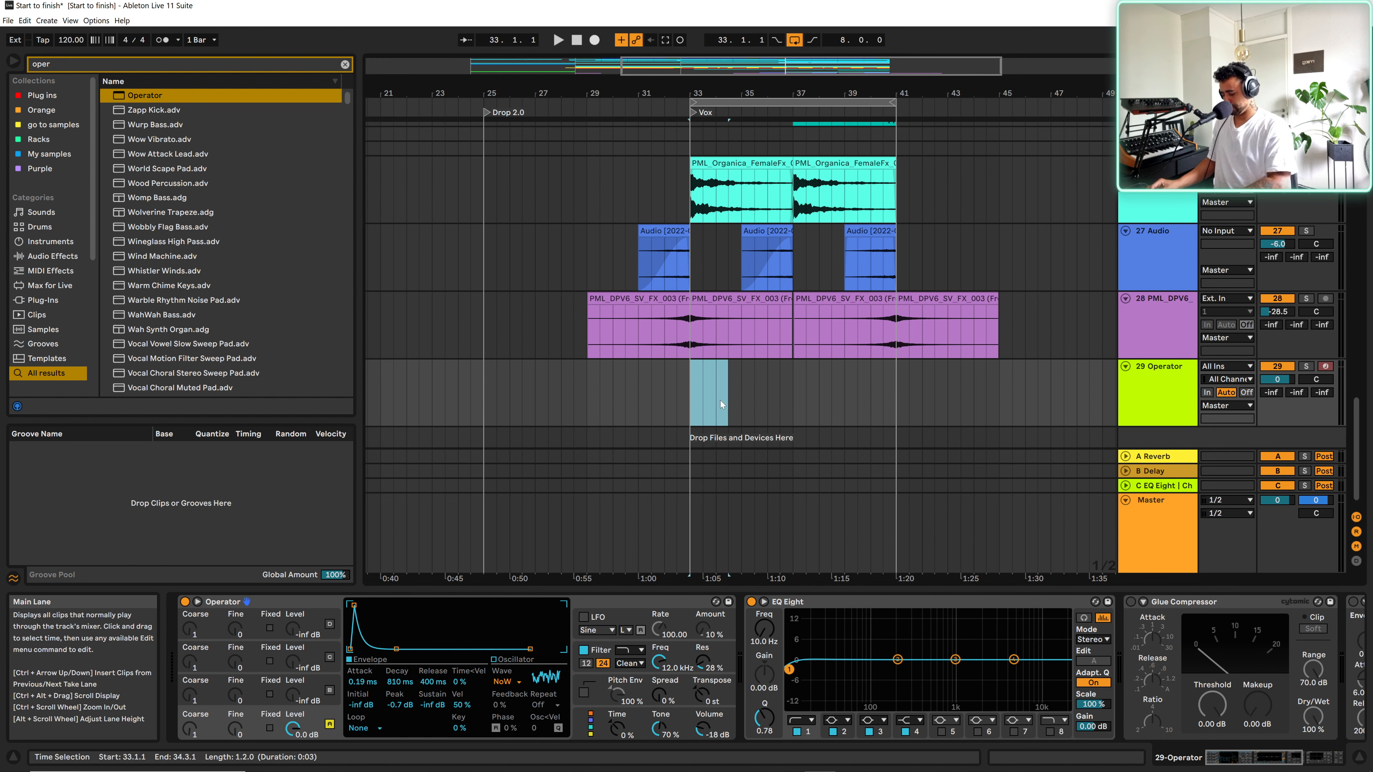
pyautogui.hotkey('ctrl', 'shift', 'm')
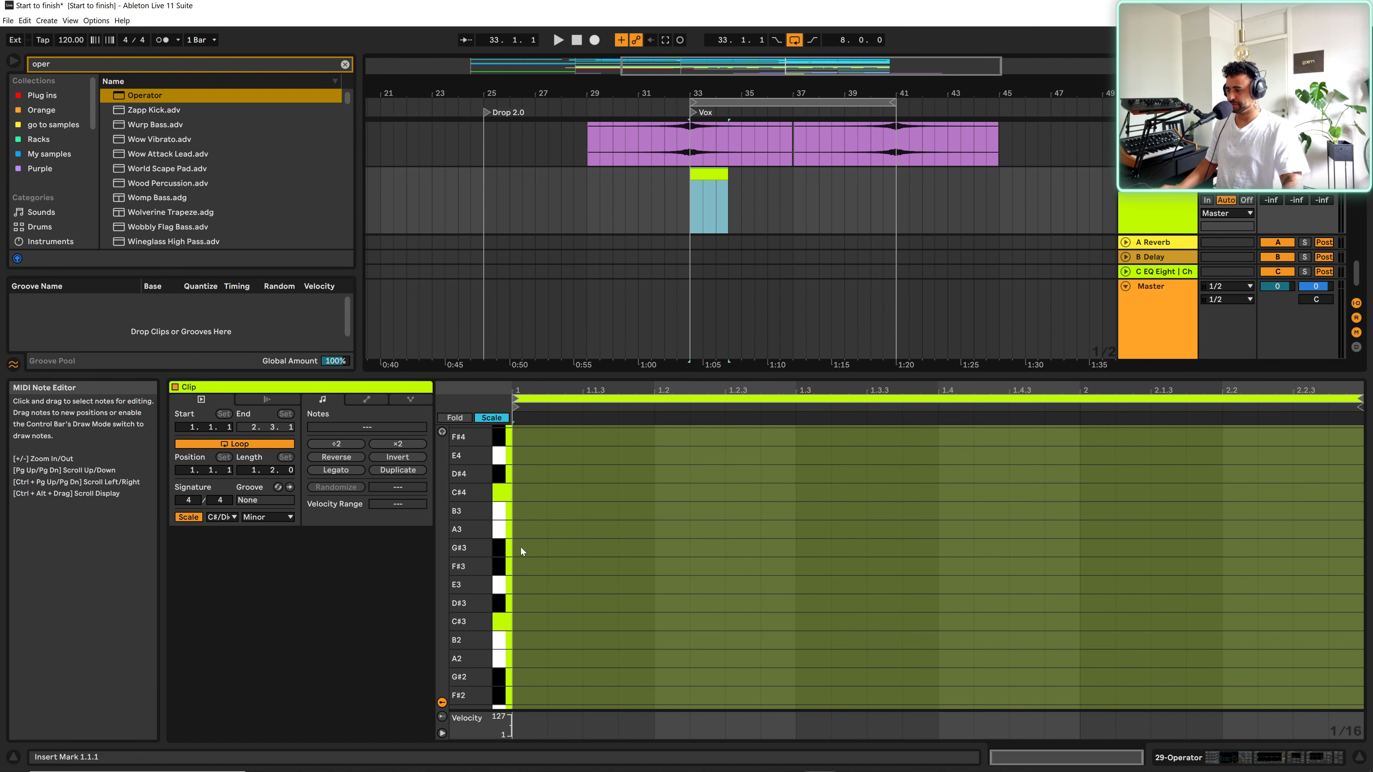
pyautogui.click(491, 418)
pyautogui.scroll(-2, 550, 656)
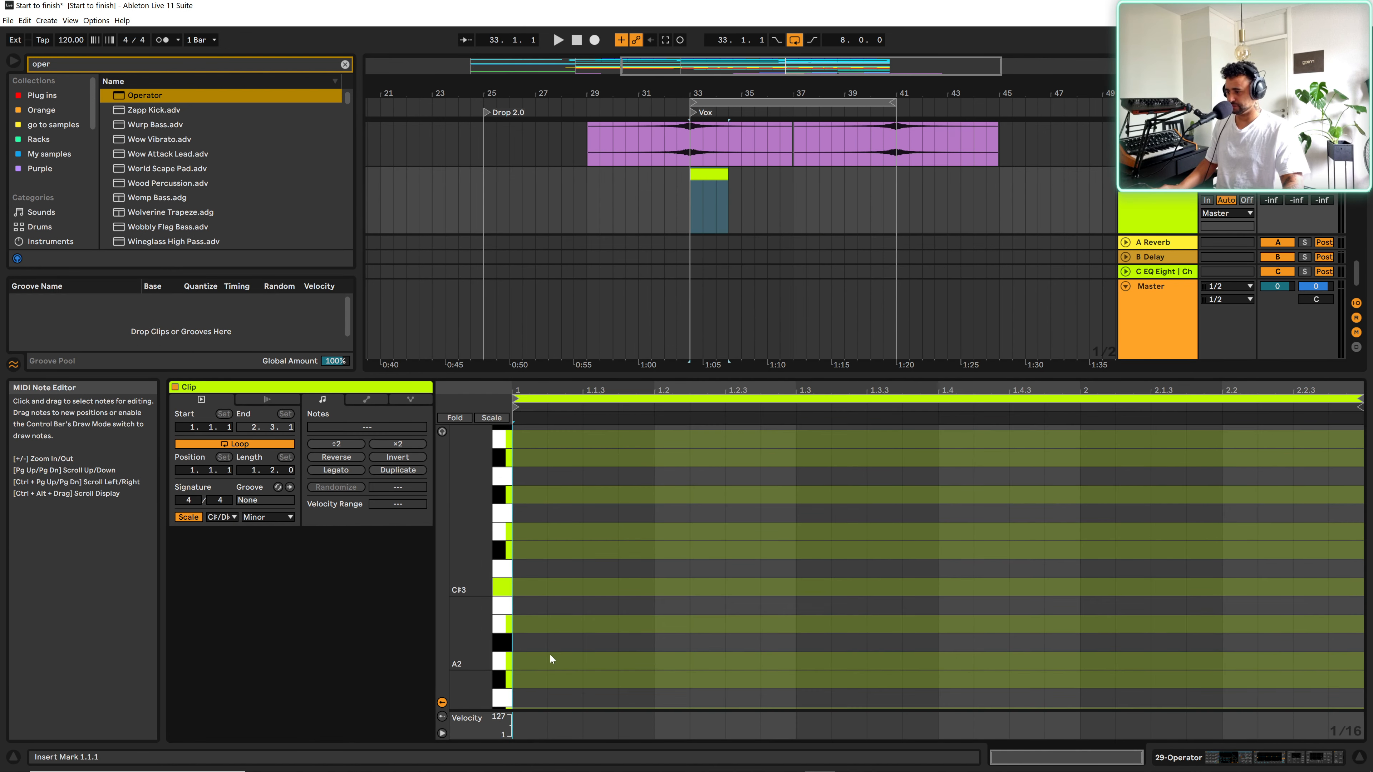
pyautogui.scroll(-2, 547, 652)
pyautogui.scroll(2, 532, 598)
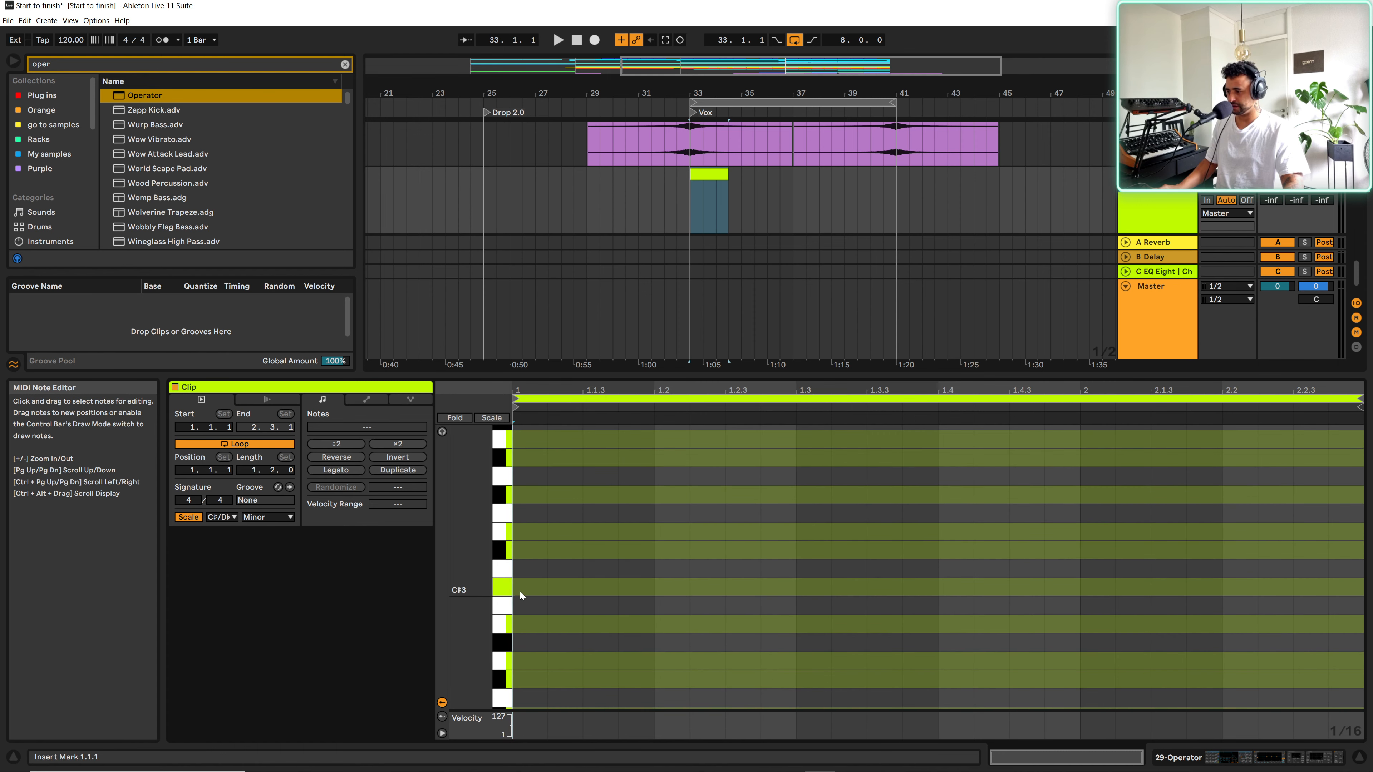
# - Draw sixteenth-long C3 notes at 1.1.3 and 1.2.3 and duplicate the pair until it fills the clip up to 2.3.1
pyautogui.doubleClick(587, 603)
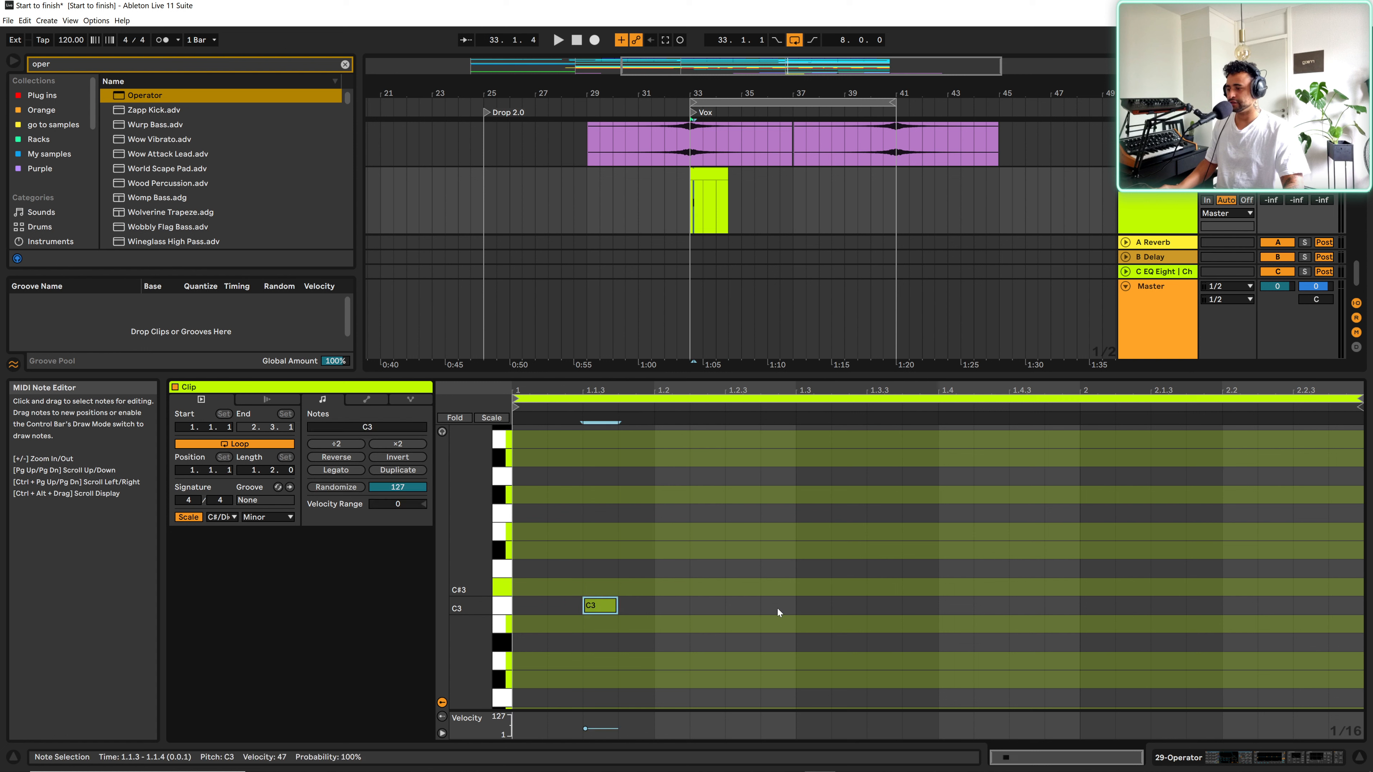
pyautogui.doubleClick(742, 606)
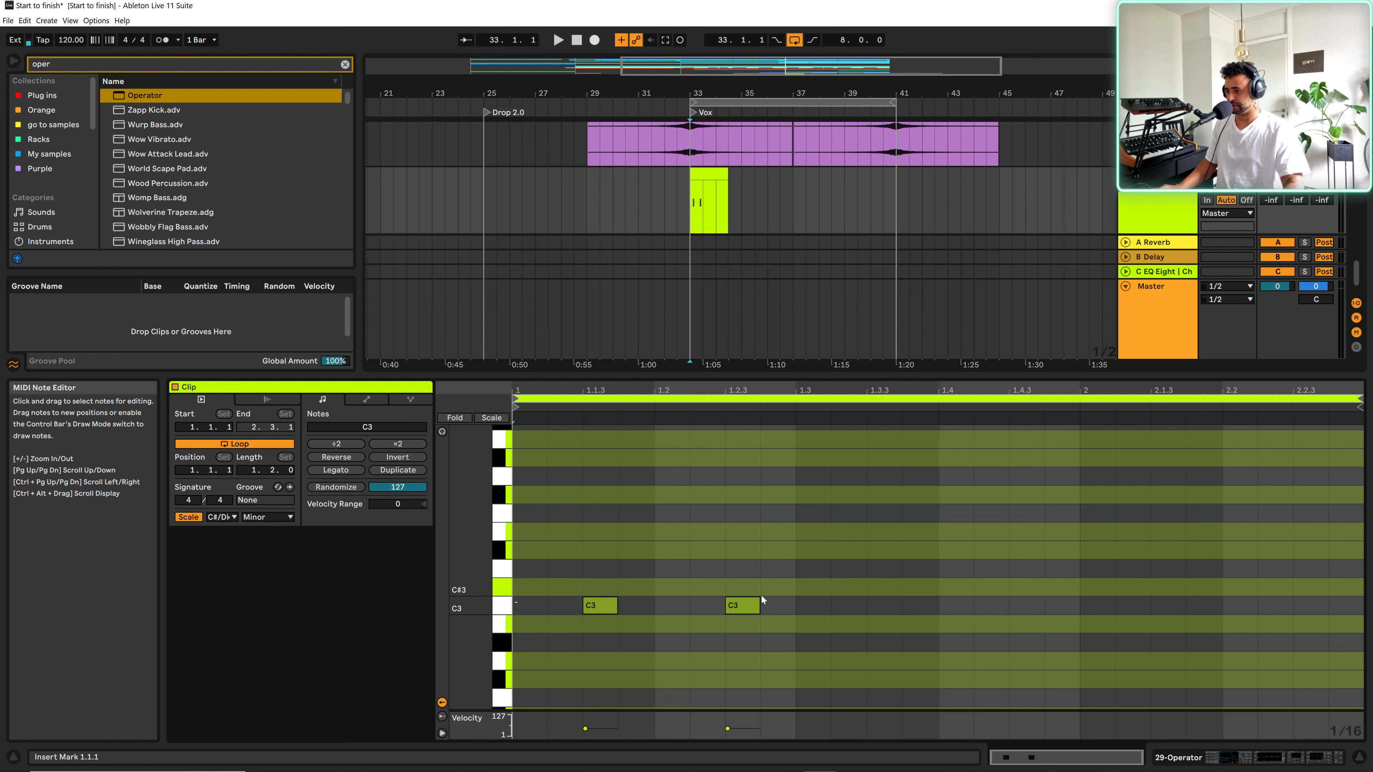
pyautogui.moveTo(516, 597); pyautogui.dragTo(796, 596)
pyautogui.hotkey('ctrl', 'd')
pyautogui.hotkey('ctrl', 'd')
pyautogui.hotkey('ctrl', 'd')
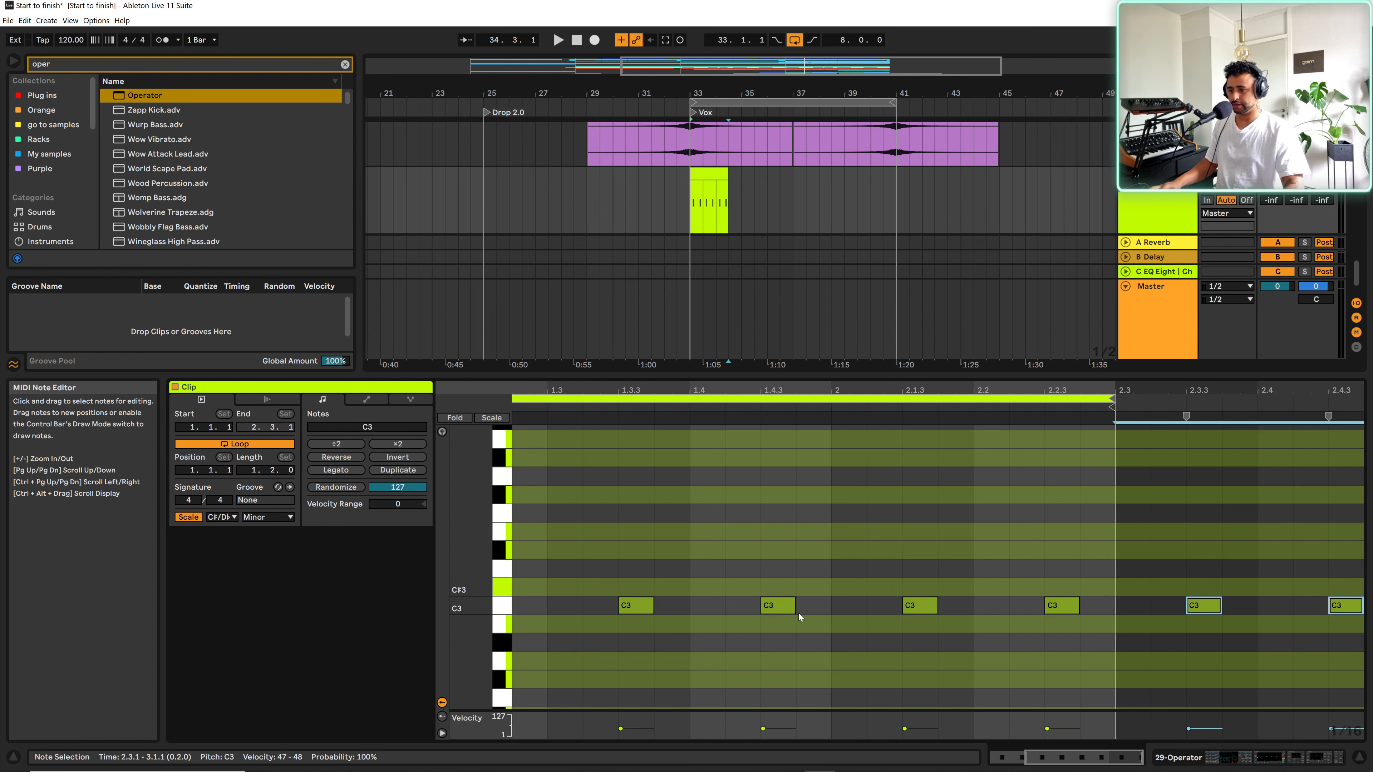
pyautogui.hotkey('ctrl', 'z')
# - Audition the Operator clip, hide its note editor, and extend the looped clip to 37.1.1
pyautogui.press('space')
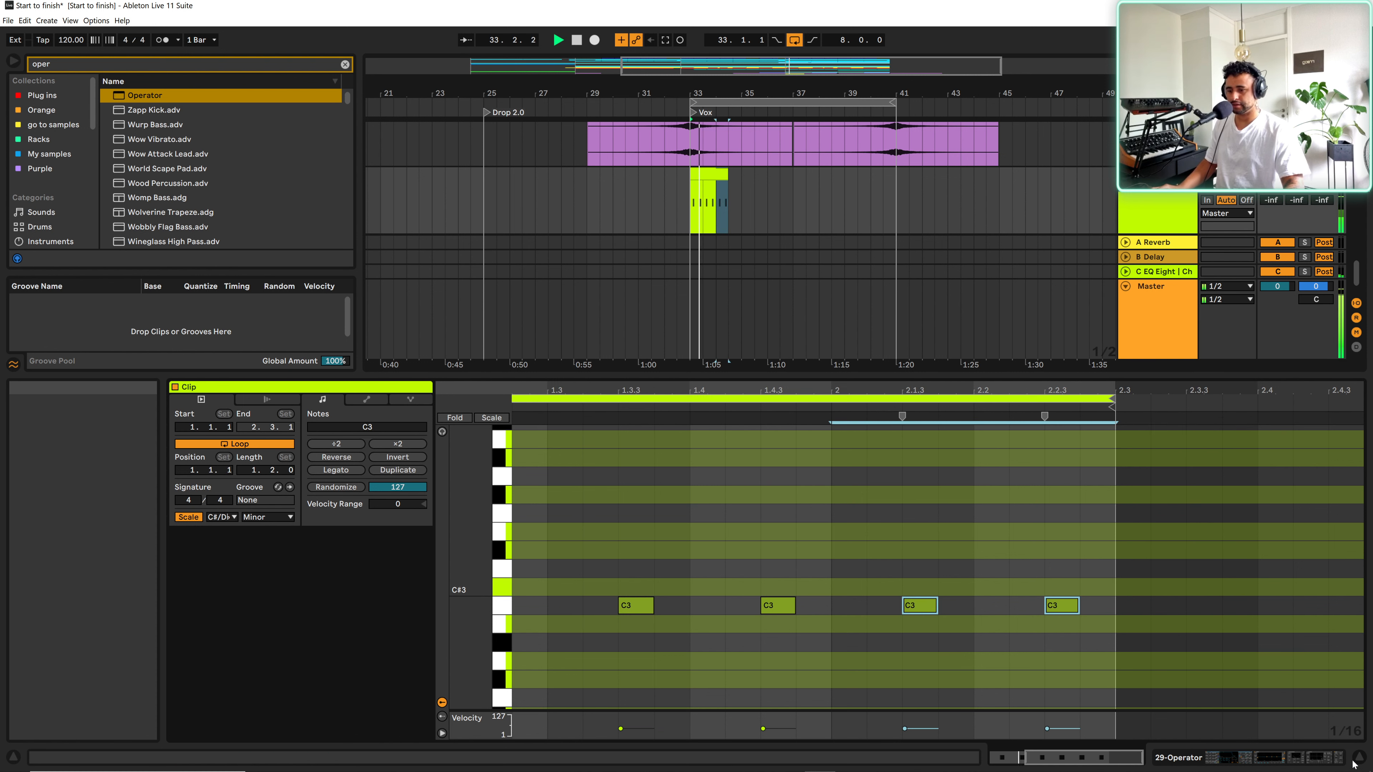
pyautogui.click(1358, 757)
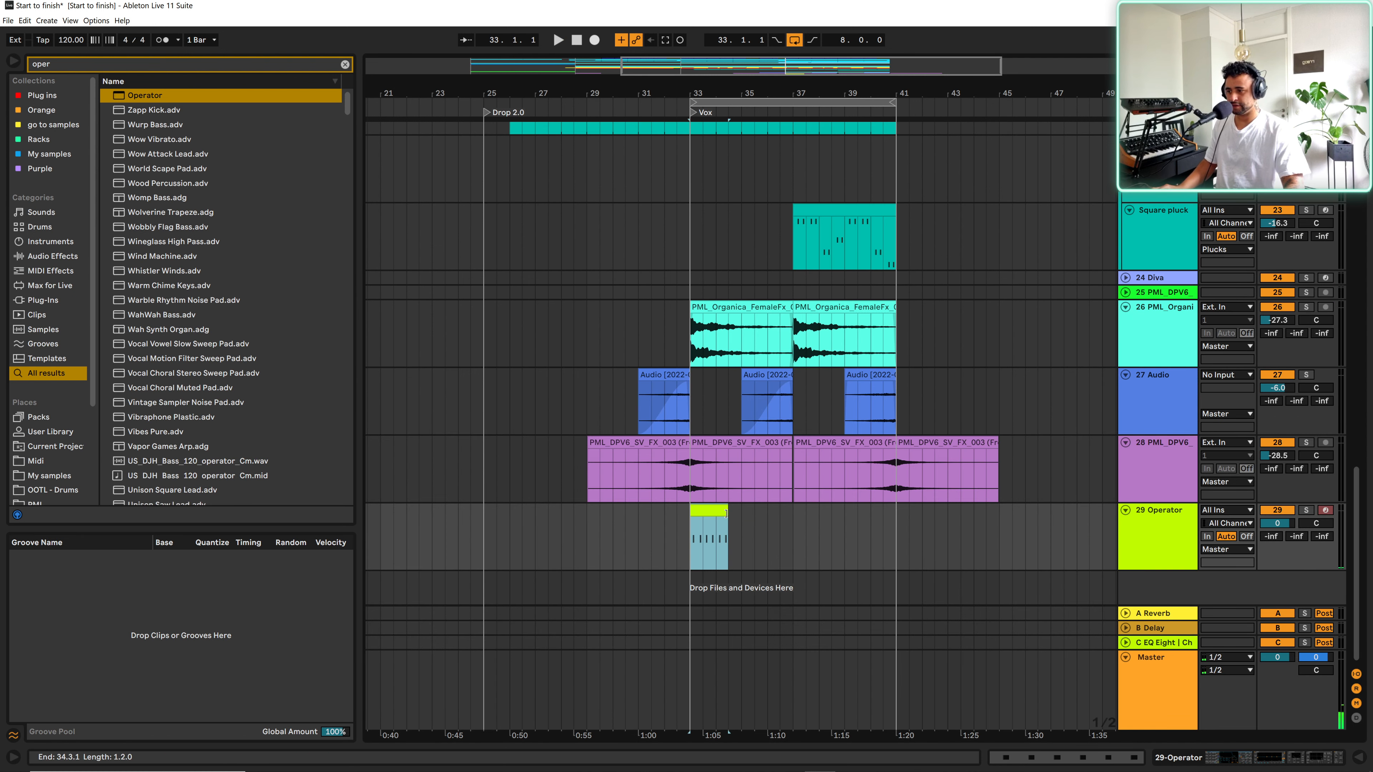
pyautogui.moveTo(726, 513); pyautogui.dragTo(792, 512)
# - Set Operator's filter to 18.5 kHz with a 12 dB slope and low-cut the track at 599 Hz in EQ Eight
pyautogui.click(1147, 540)
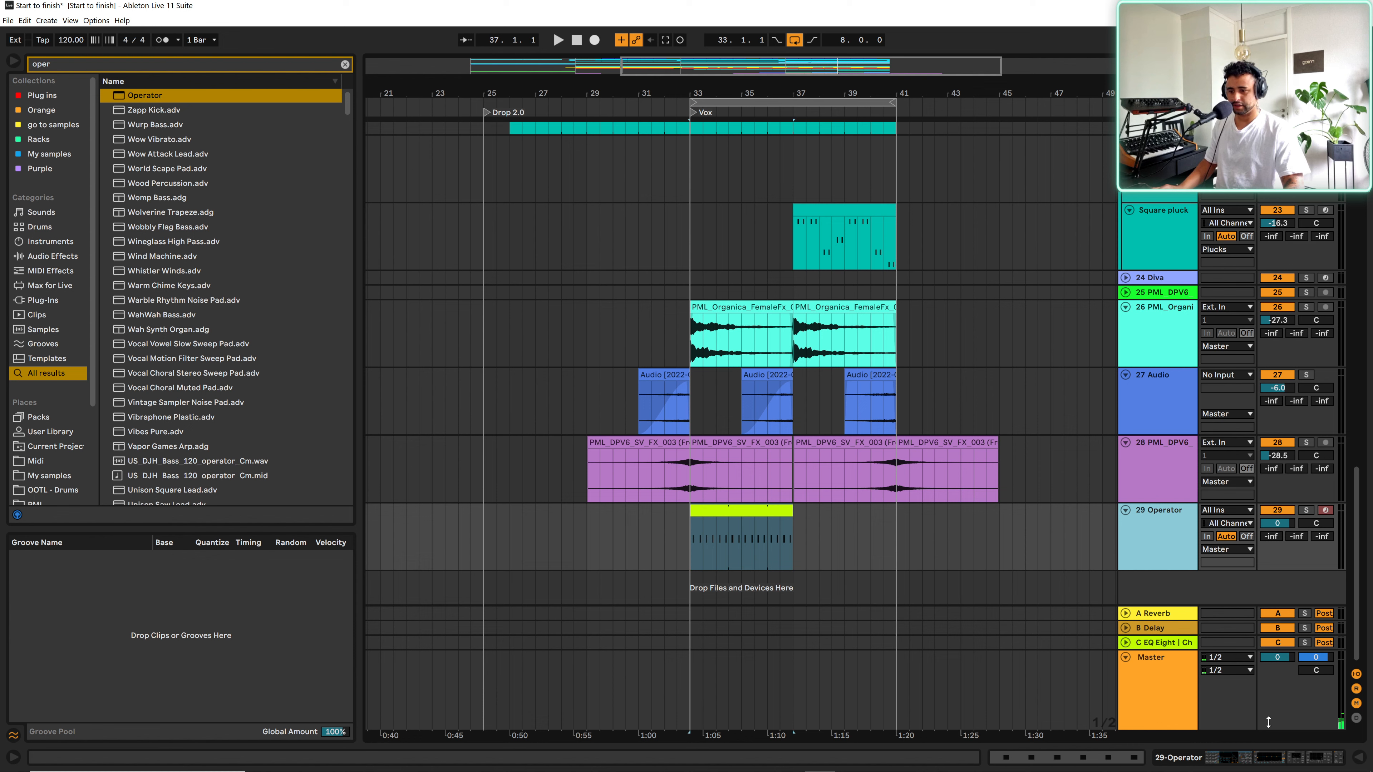
pyautogui.click(1276, 758)
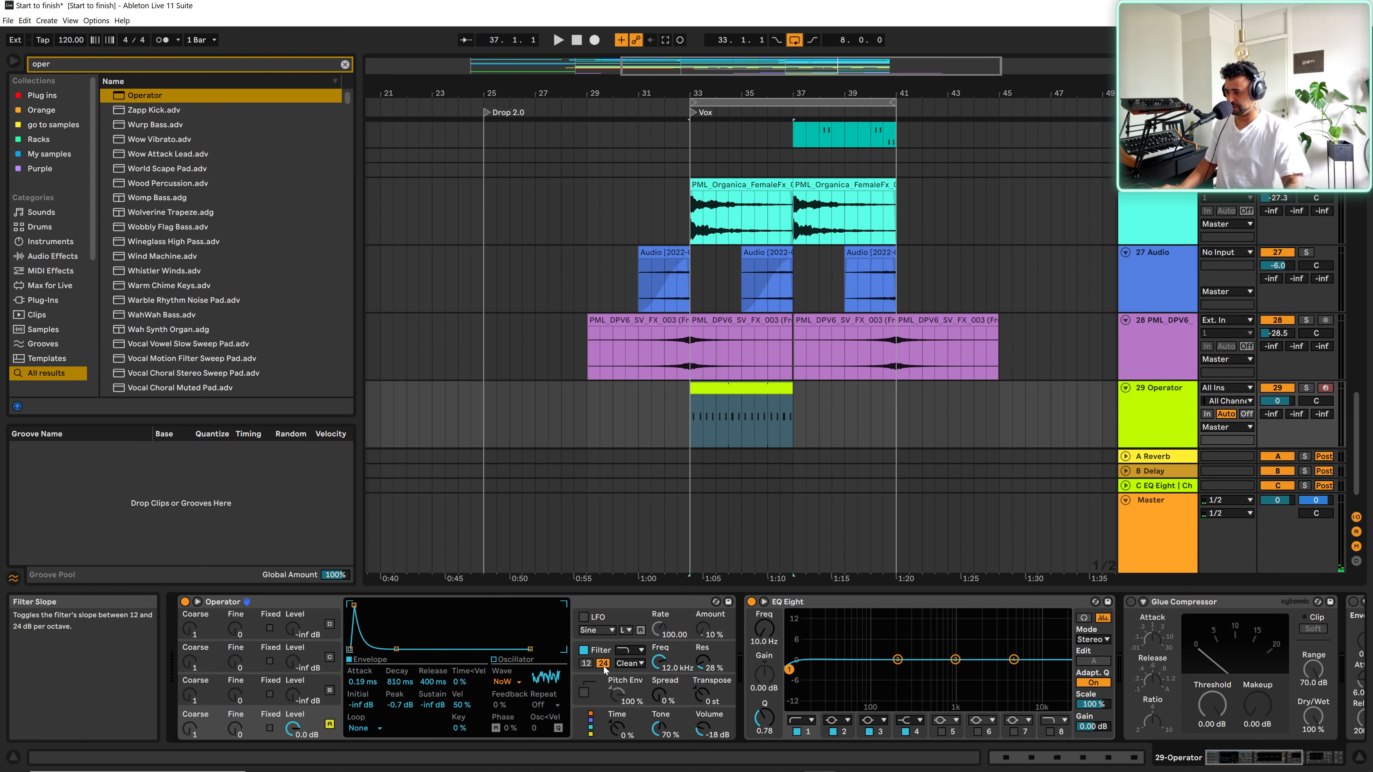
pyautogui.click(652, 664)
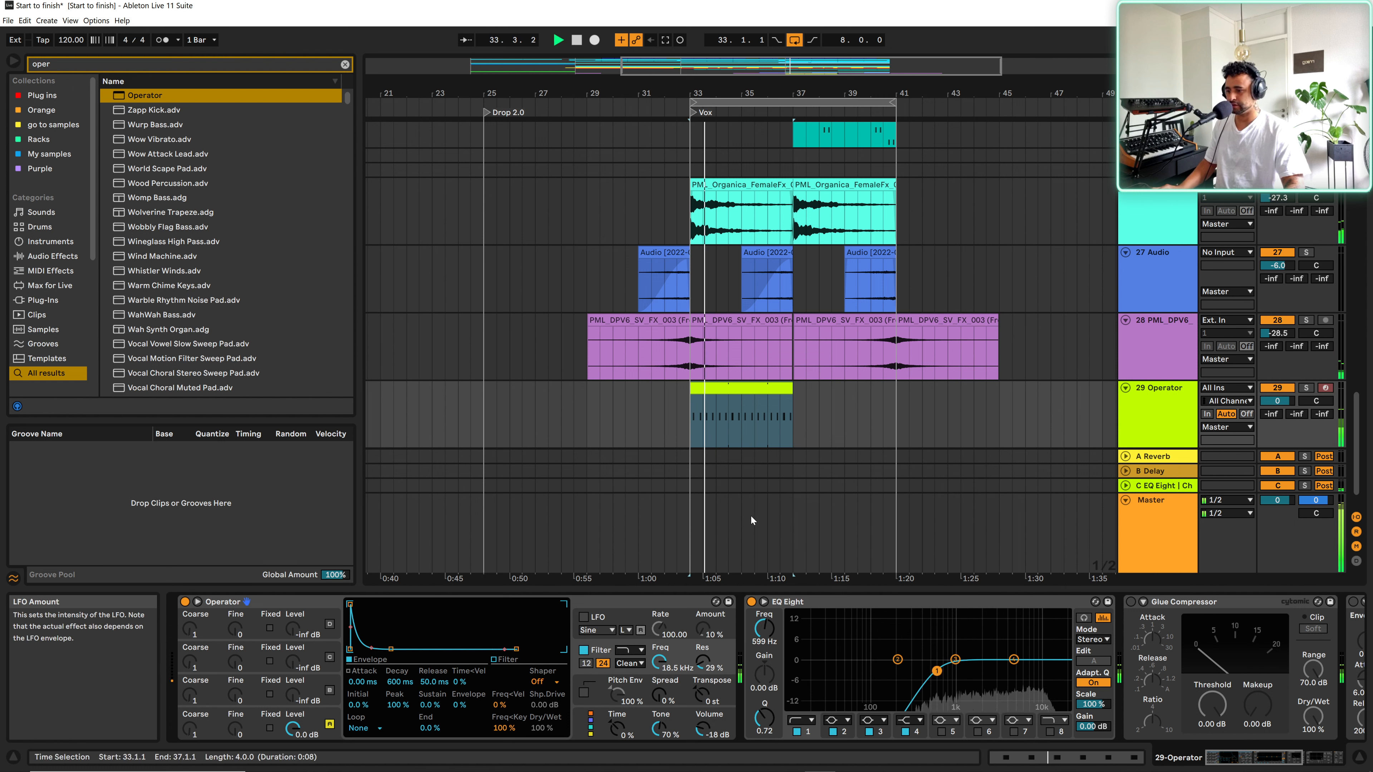
pyautogui.click(627, 663)
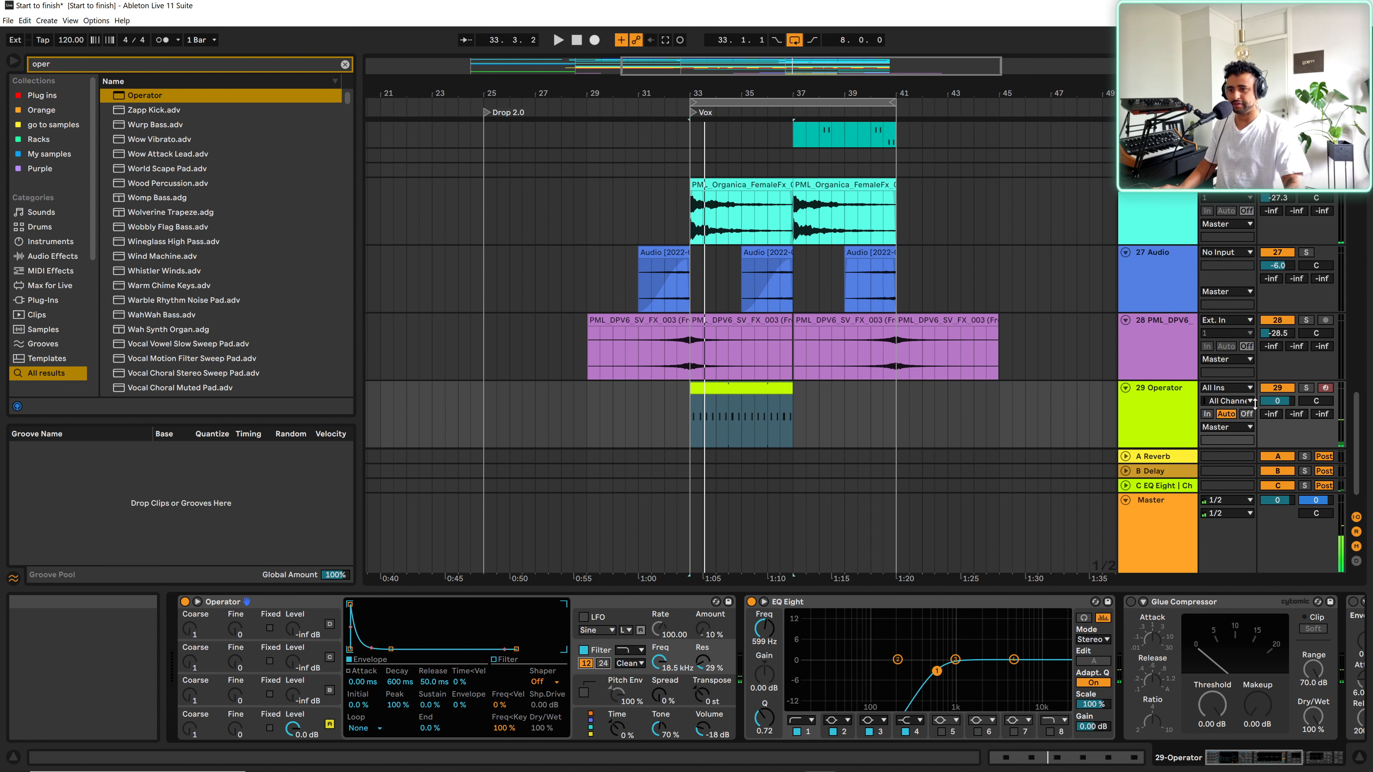
# - Lower the Operator track's volume to -16.4 dB, audition it, and extend the looped clip to 41.1.1
pyautogui.moveTo(1277, 400)
pyautogui.mouseDown()
pyautogui.moveTo(1277, 425)
pyautogui.moveTo(1277, 406)
pyautogui.mouseUp()
pyautogui.press('space')
pyautogui.press('space')
pyautogui.press('space')
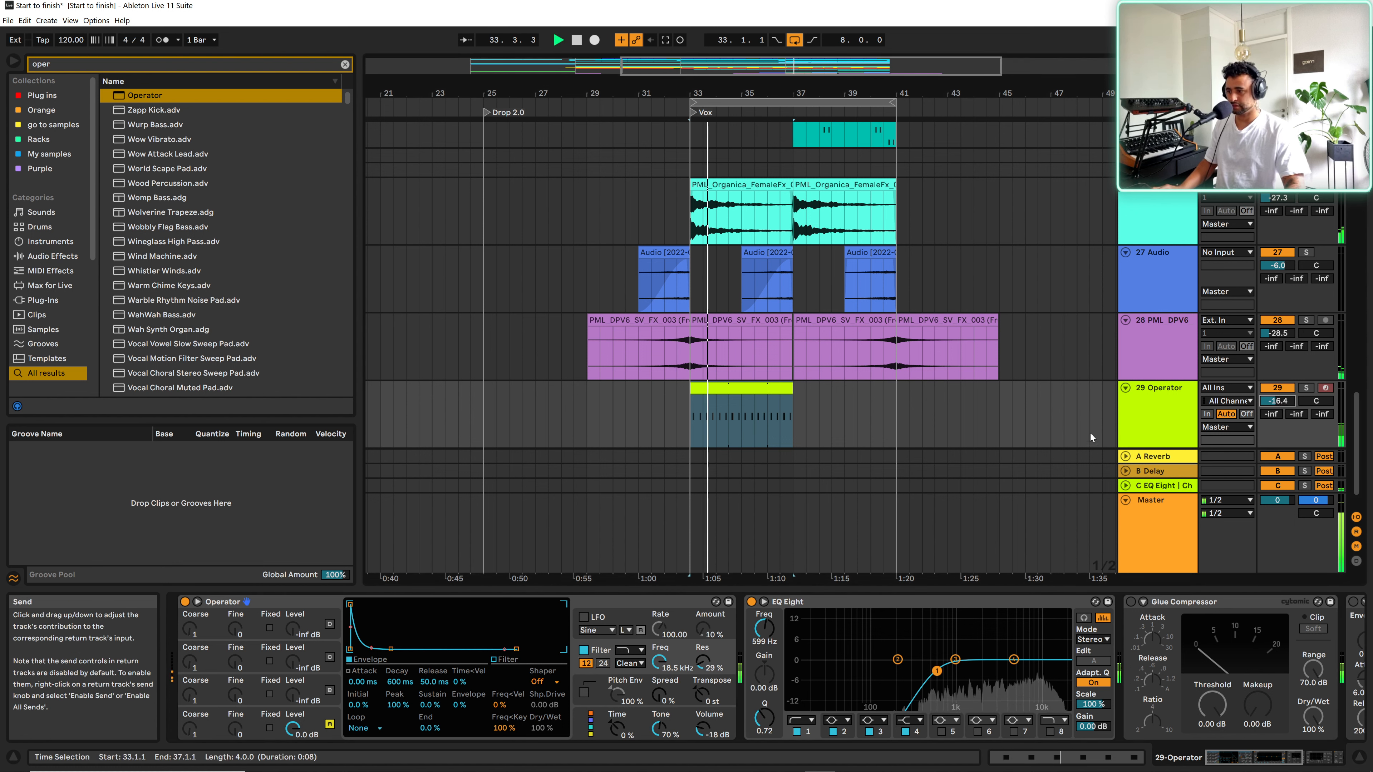
pyautogui.moveTo(788, 390); pyautogui.dragTo(896, 391)
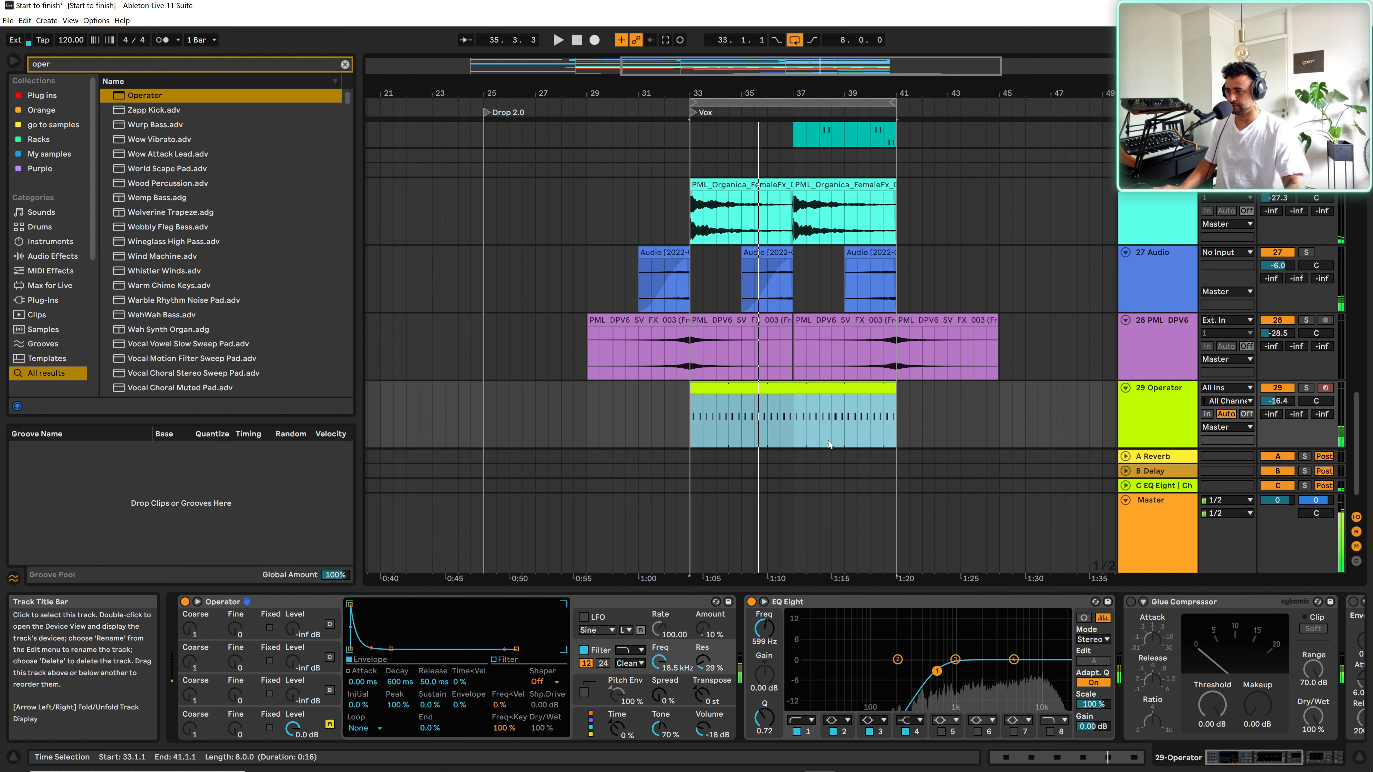
# - Set Operator's filter envelope attack to 0.22 ms and oscillator A's envelope attack to 0.43 ms, and audition the sound
pyautogui.click(1145, 415)
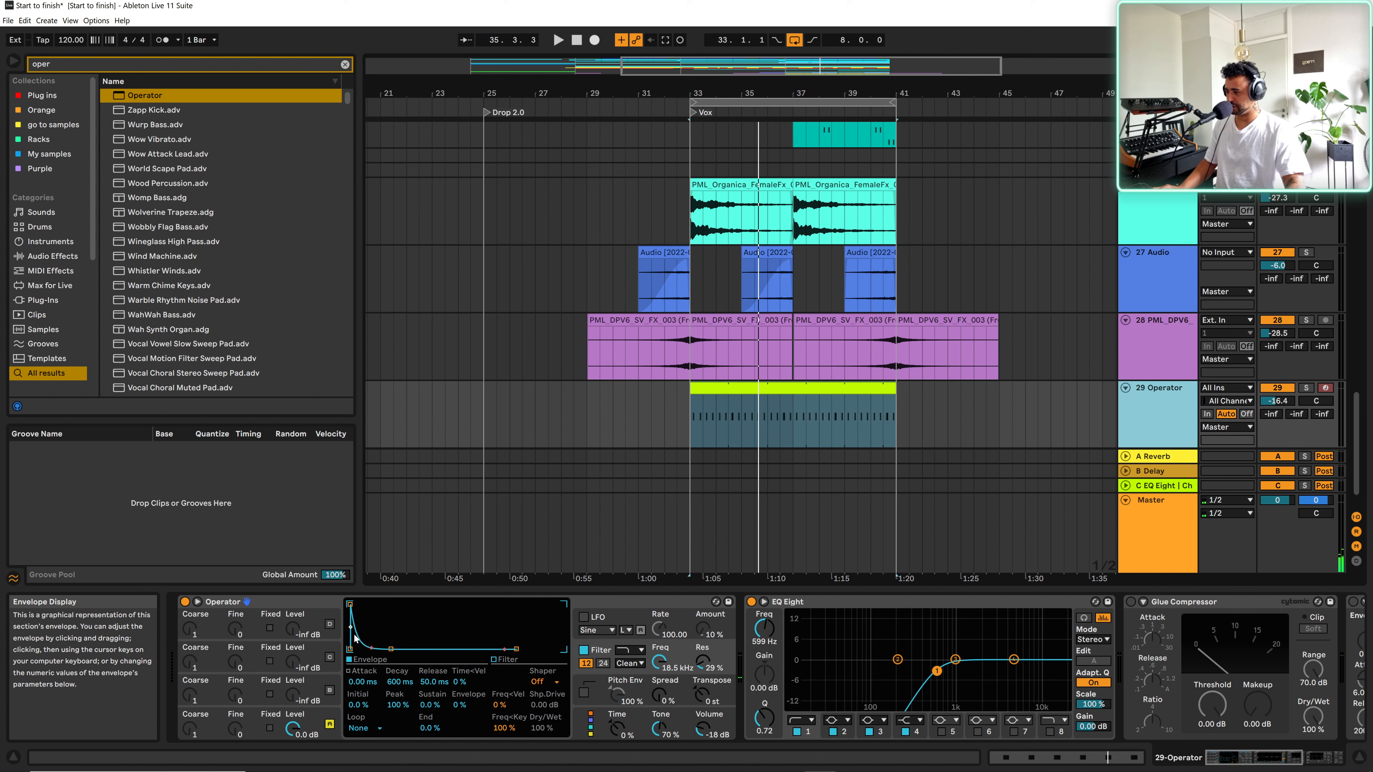
pyautogui.click(350, 605)
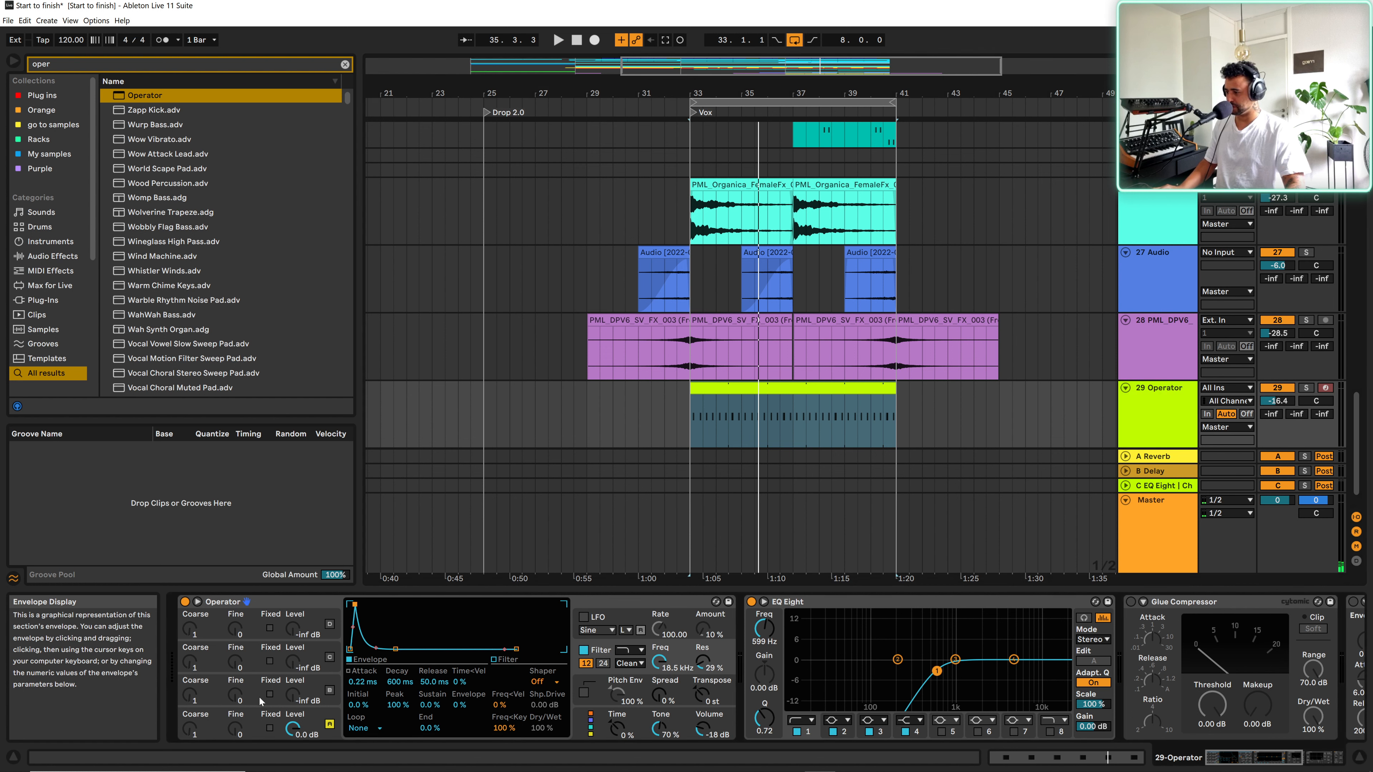
pyautogui.click(252, 710)
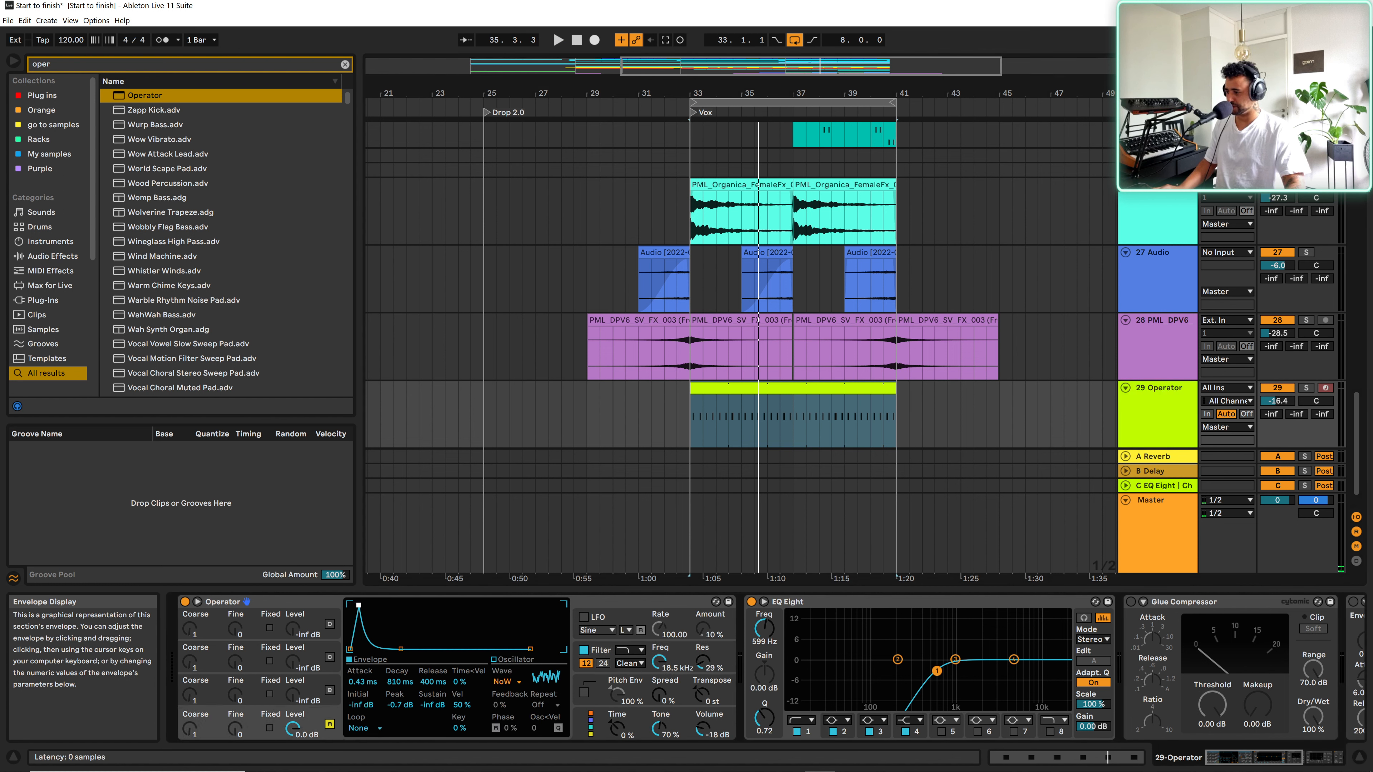
pyautogui.press('space')
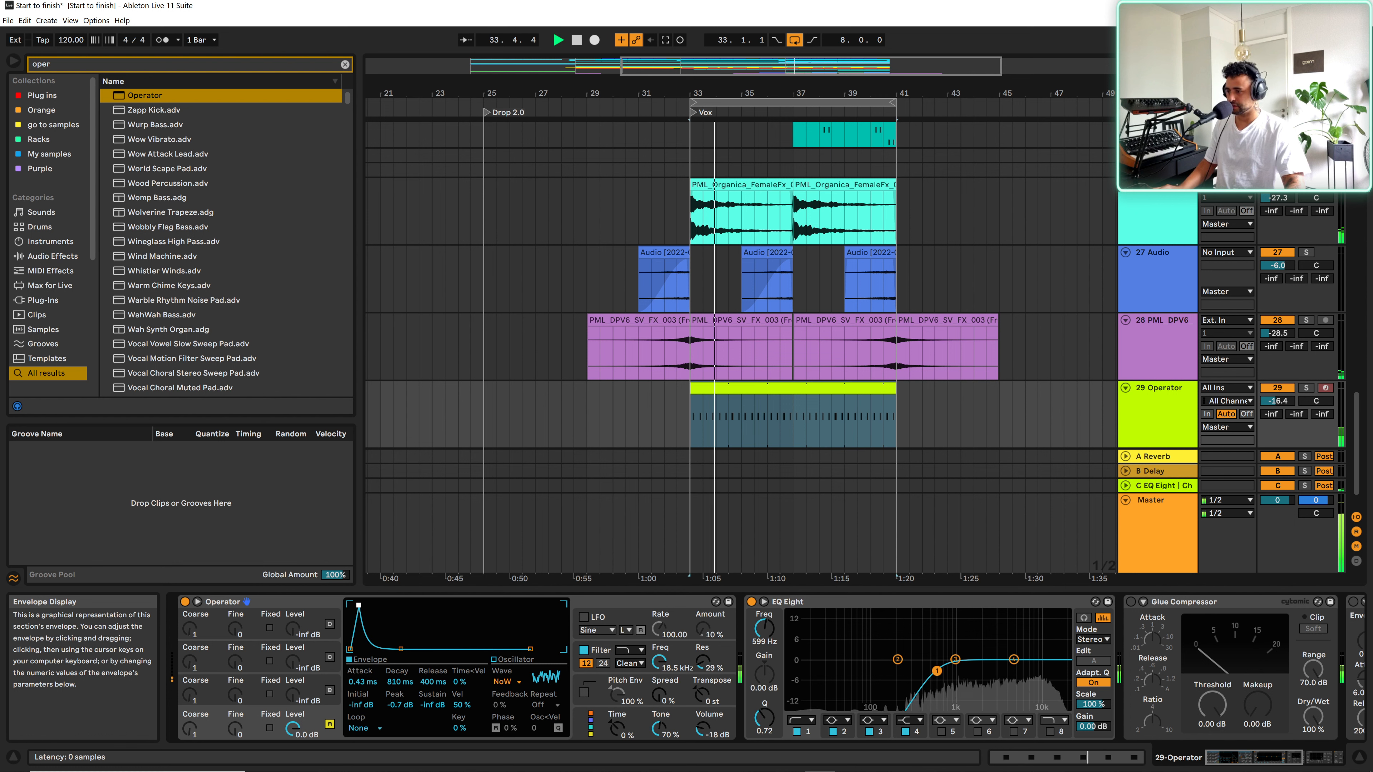
pyautogui.press('space')
# - Raise Operator's filter resonance to 40 % and audition the sound
pyautogui.click(702, 662)
pyautogui.moveTo(702, 661); pyautogui.dragTo(702, 660)
pyautogui.press('space')
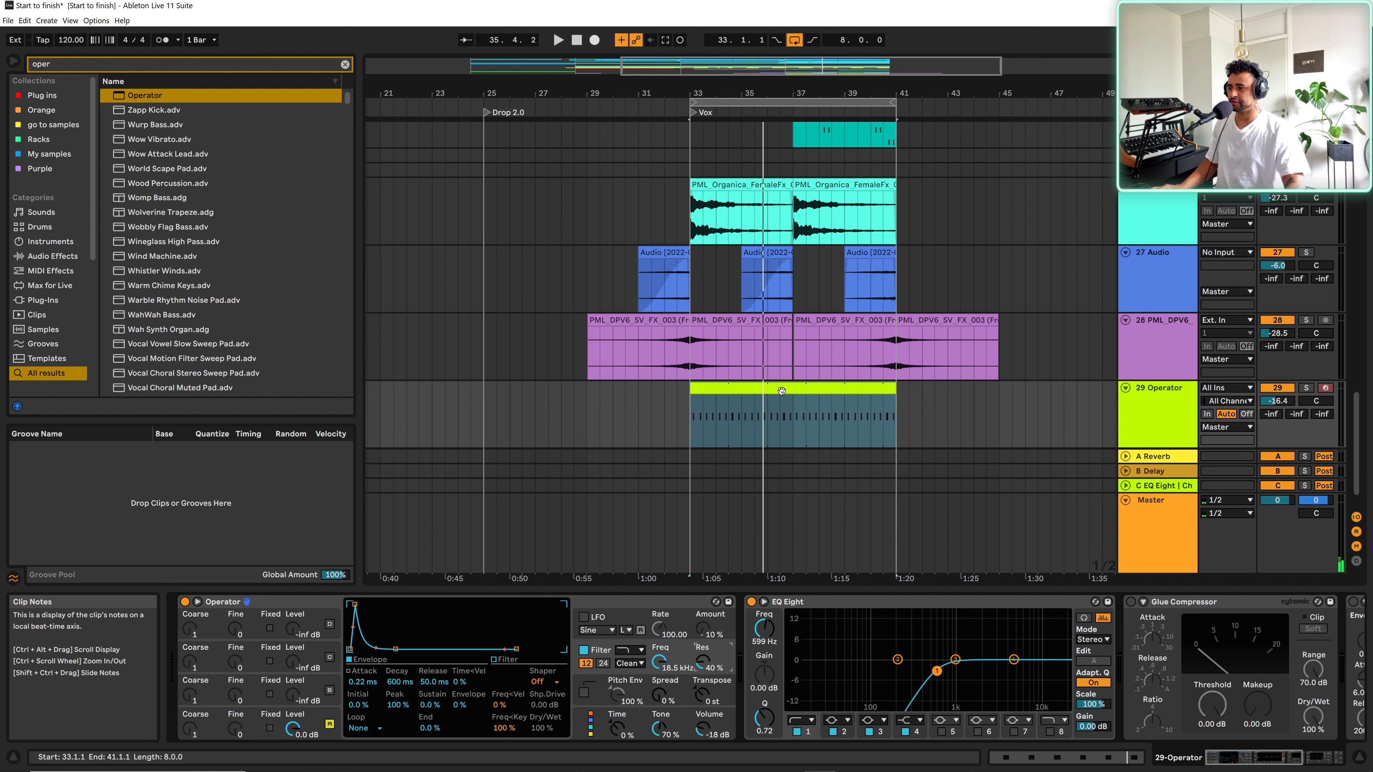
# - Add quiet C3 notes at 1.1.2 and 1.1.4 with velocities of about 15 and 18, and audition the clip
pyautogui.doubleClick(829, 444)
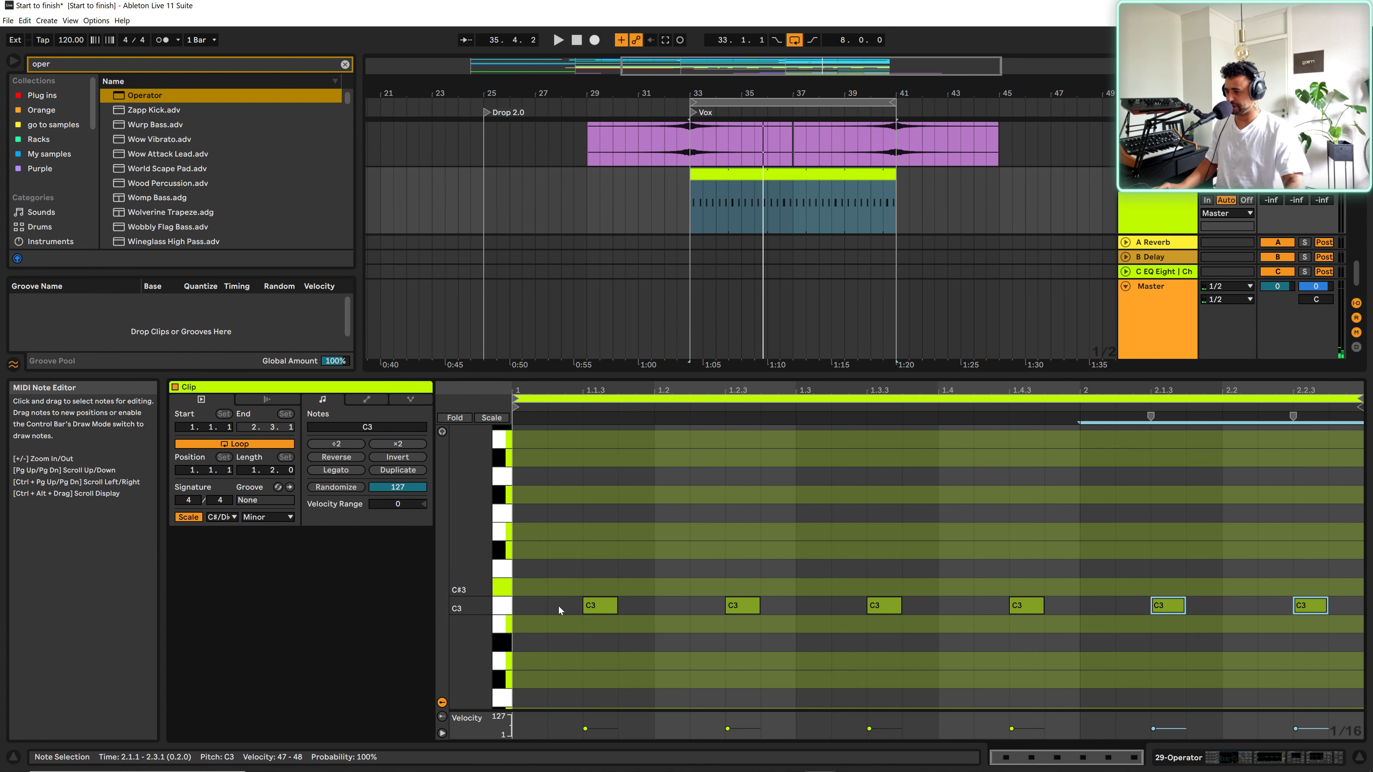
pyautogui.doubleClick(560, 608)
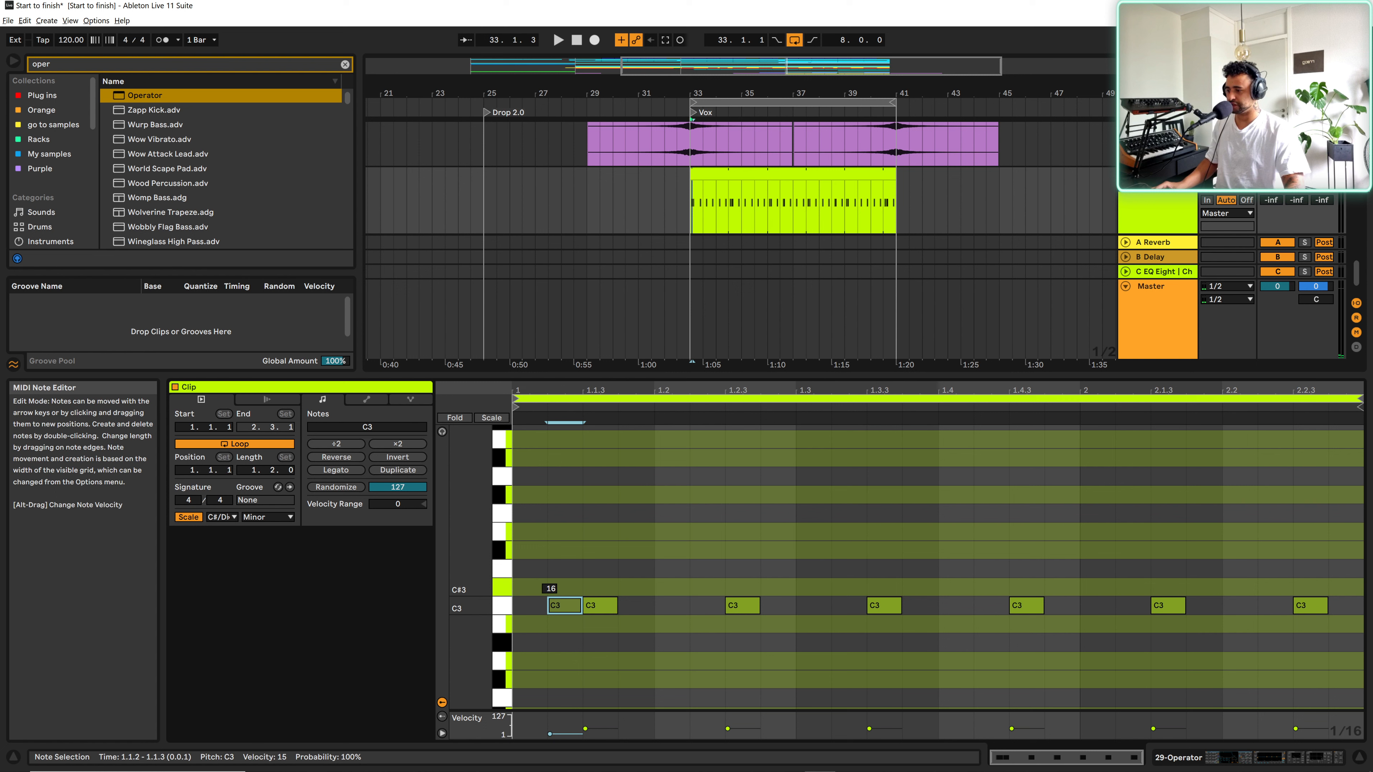
pyautogui.doubleClick(637, 605)
pyautogui.press('space')
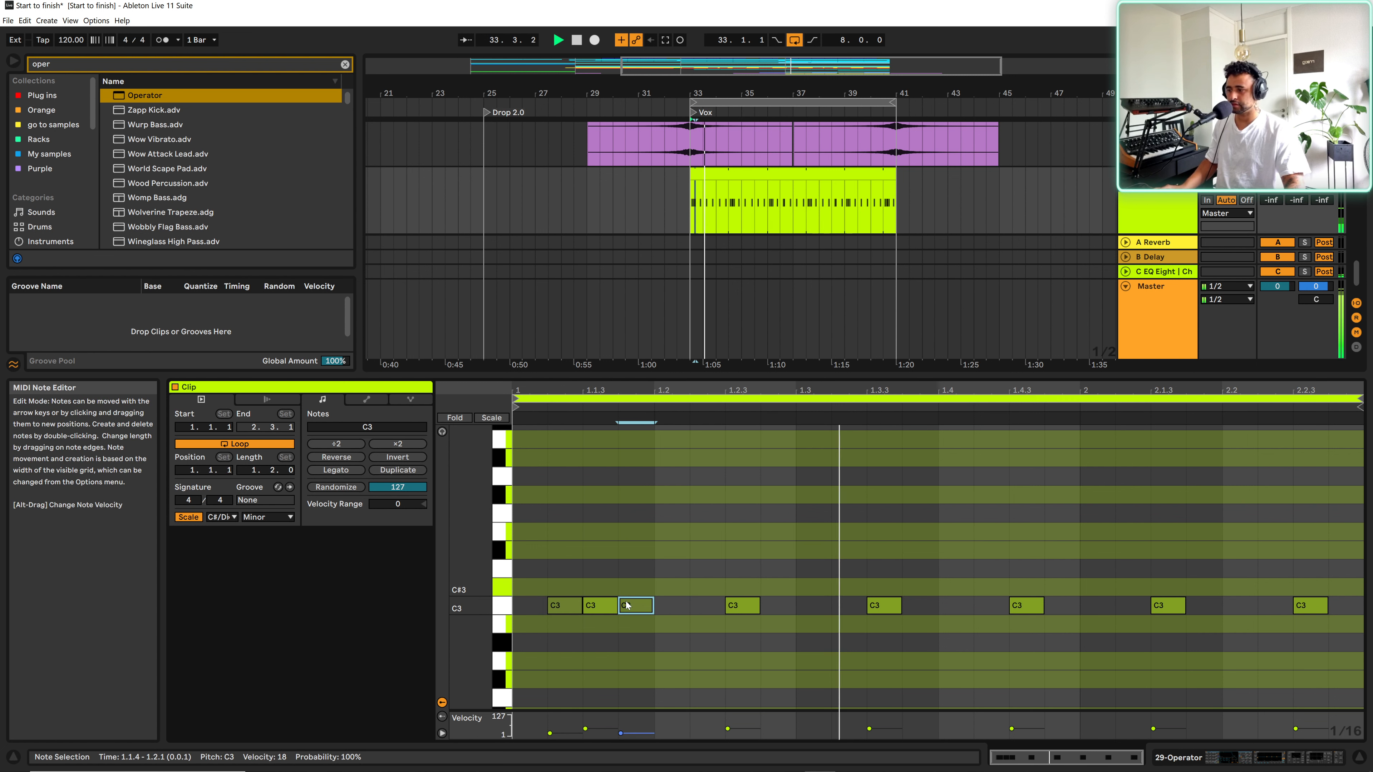
# - Set the velocity modulation of Operator's filter frequency to 14 % and audition it
pyautogui.click(1253, 763)
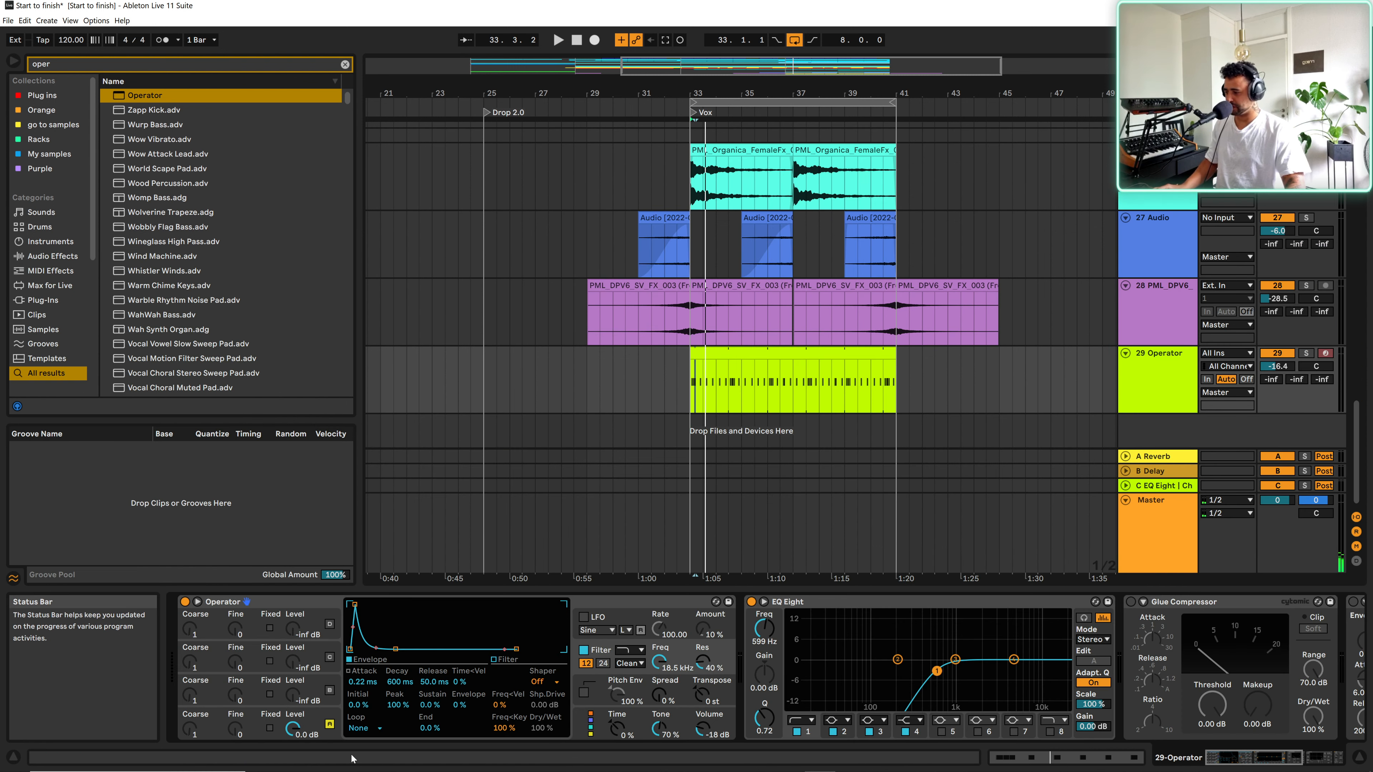
pyautogui.click(498, 705)
pyautogui.moveTo(500, 705); pyautogui.dragTo(501, 702)
pyautogui.press('space')
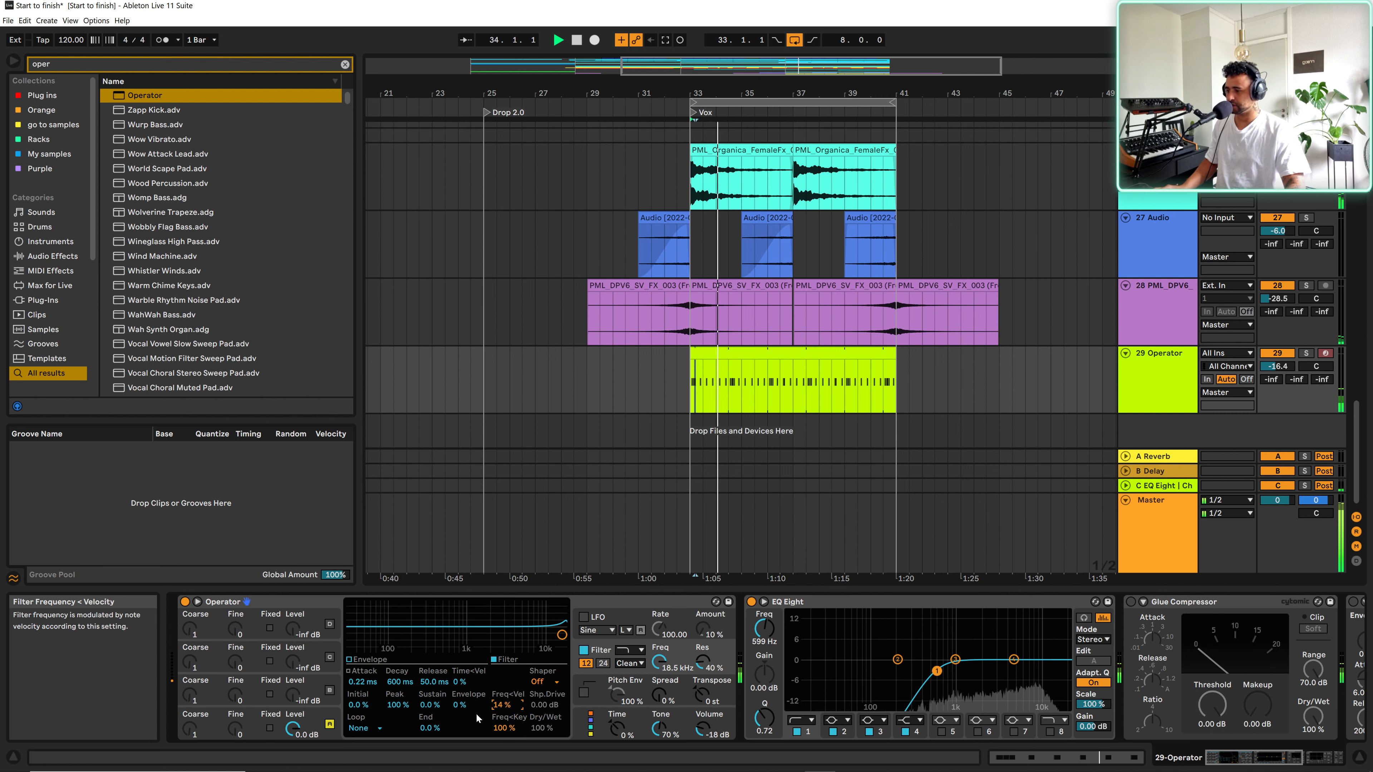
# - Set the velocity sensitivity of oscillator A's output level to 63 % while auditioning it
pyautogui.click(250, 717)
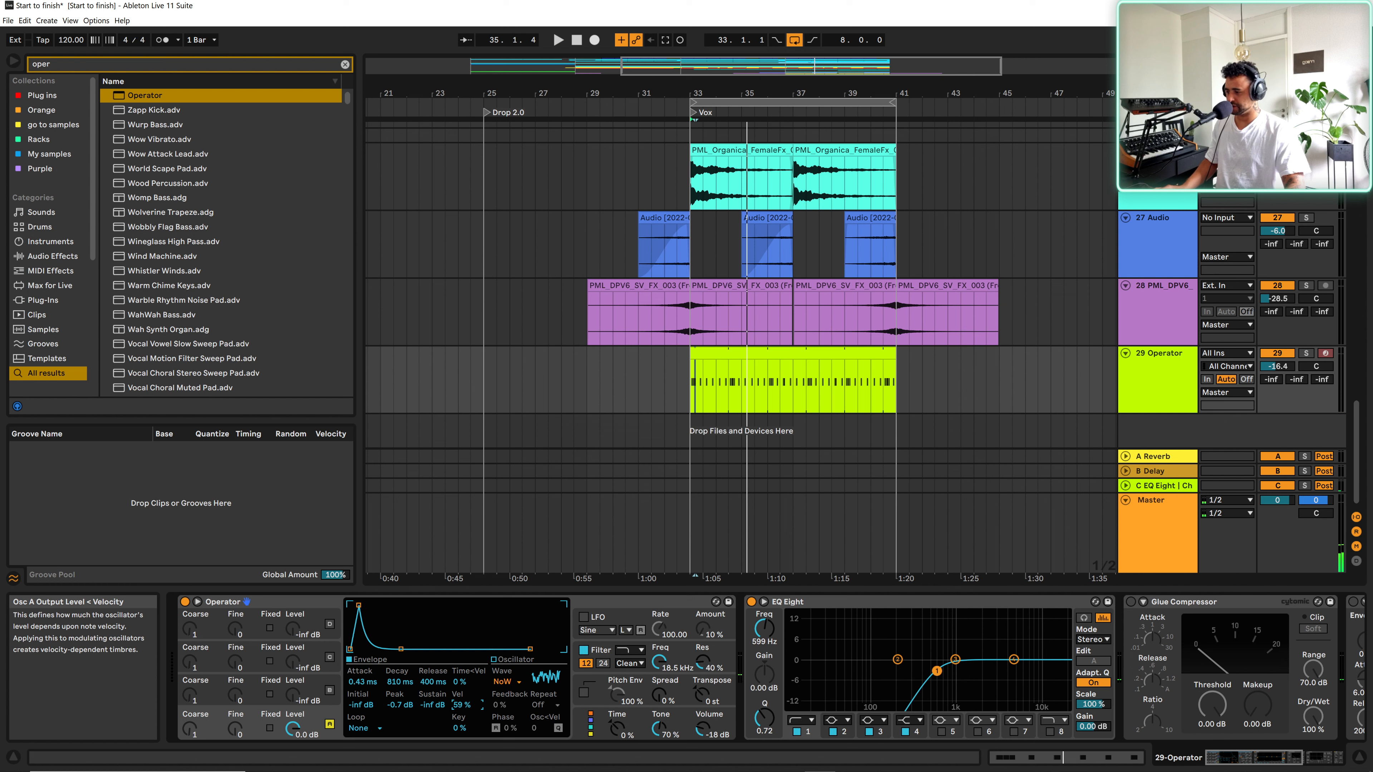
pyautogui.press('space')
pyautogui.moveTo(463, 706); pyautogui.dragTo(462, 703)
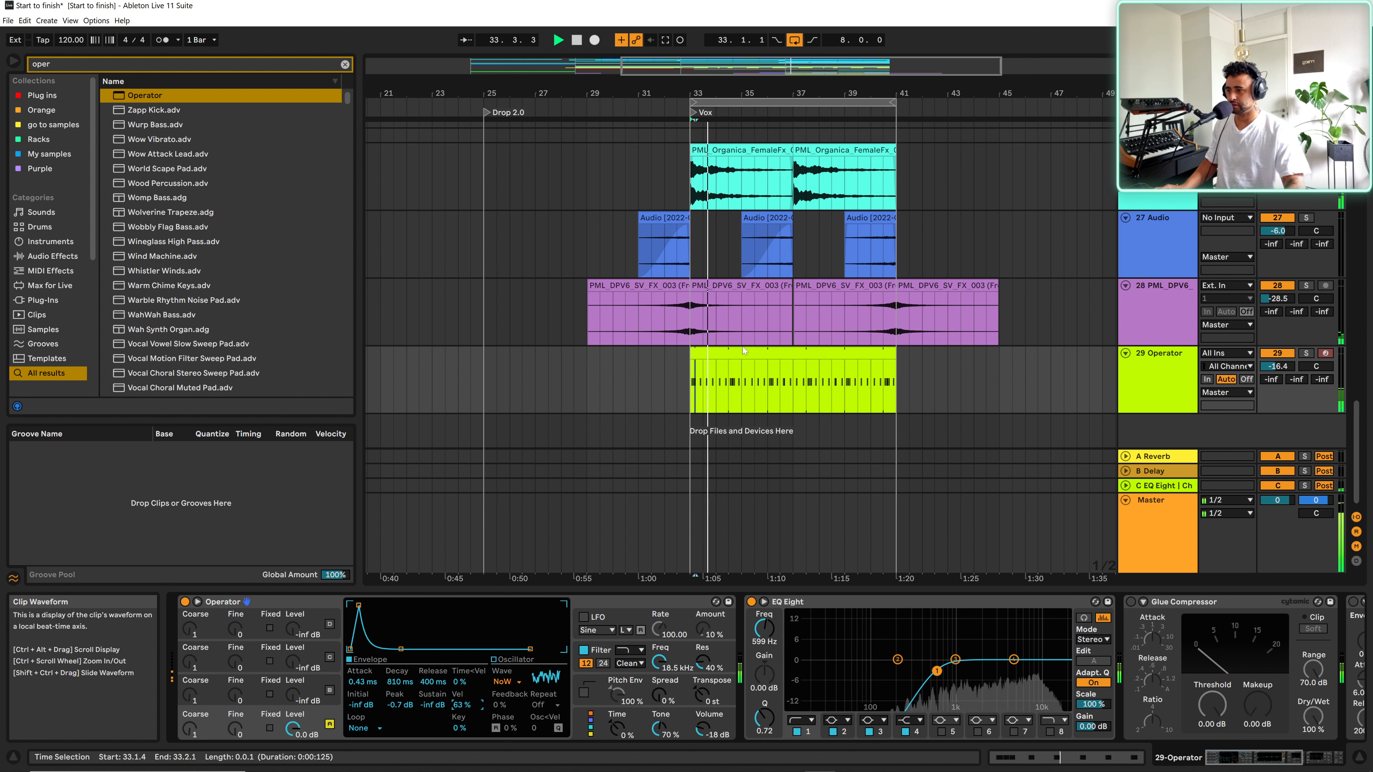
# - Add a C3 note at 1.1.1 with velocity 18 to the Operator clip and hide the note editor
pyautogui.doubleClick(733, 350)
pyautogui.press('space')
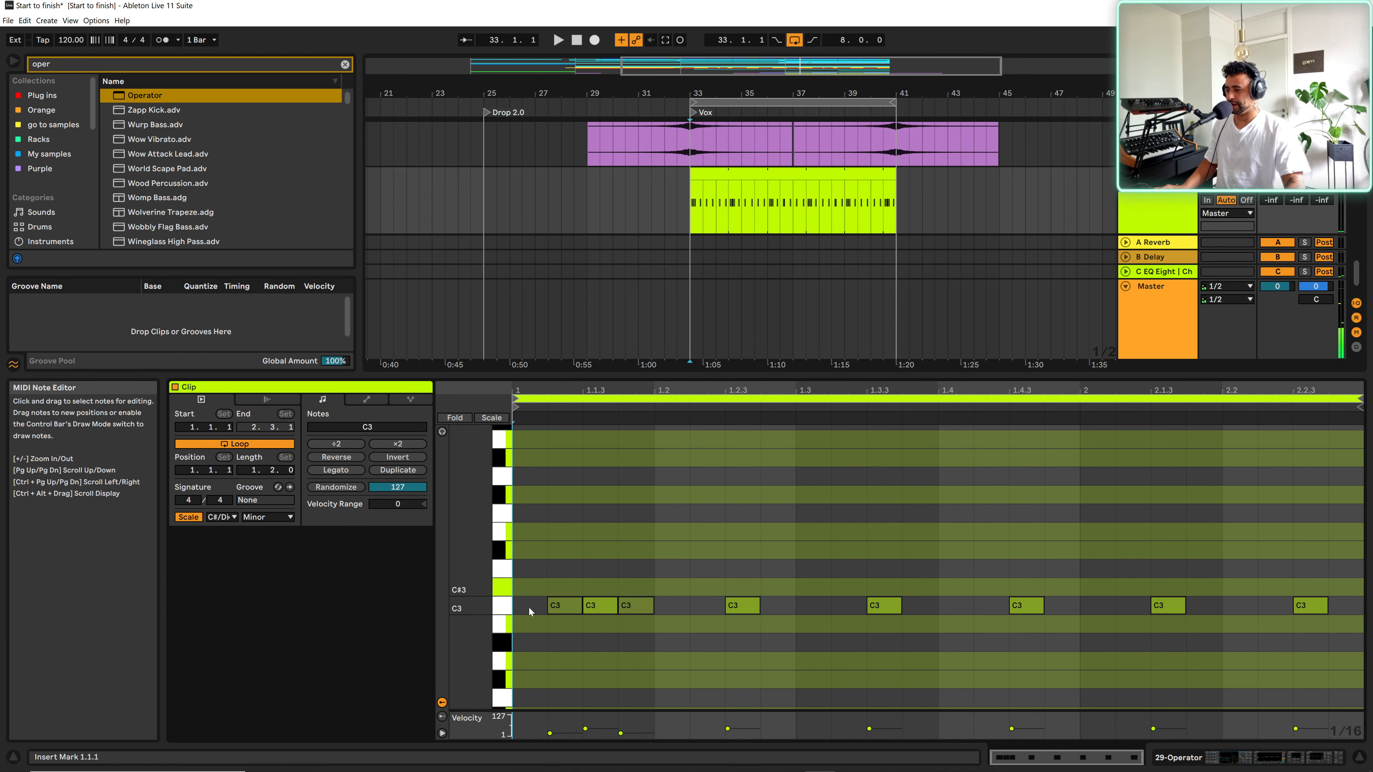
pyautogui.doubleClick(528, 608)
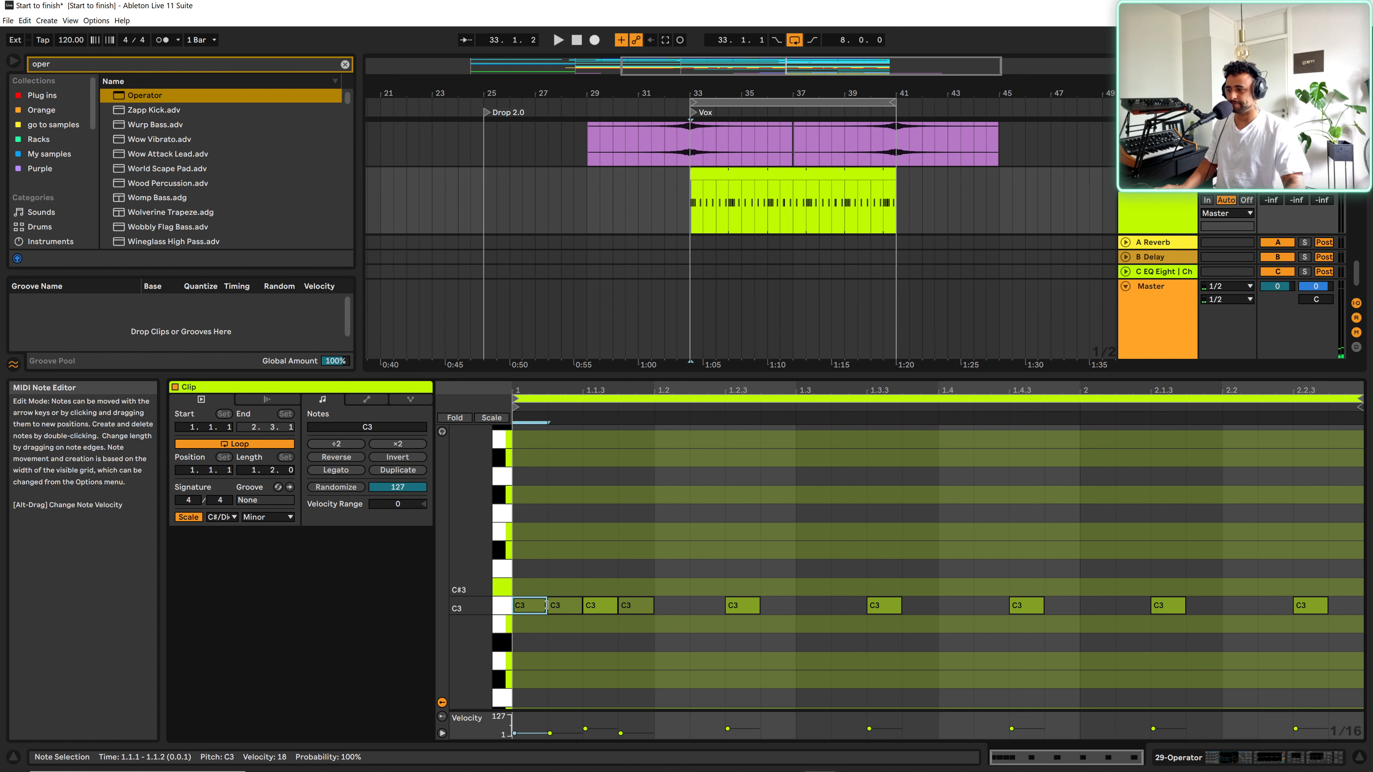
pyautogui.click(1359, 758)
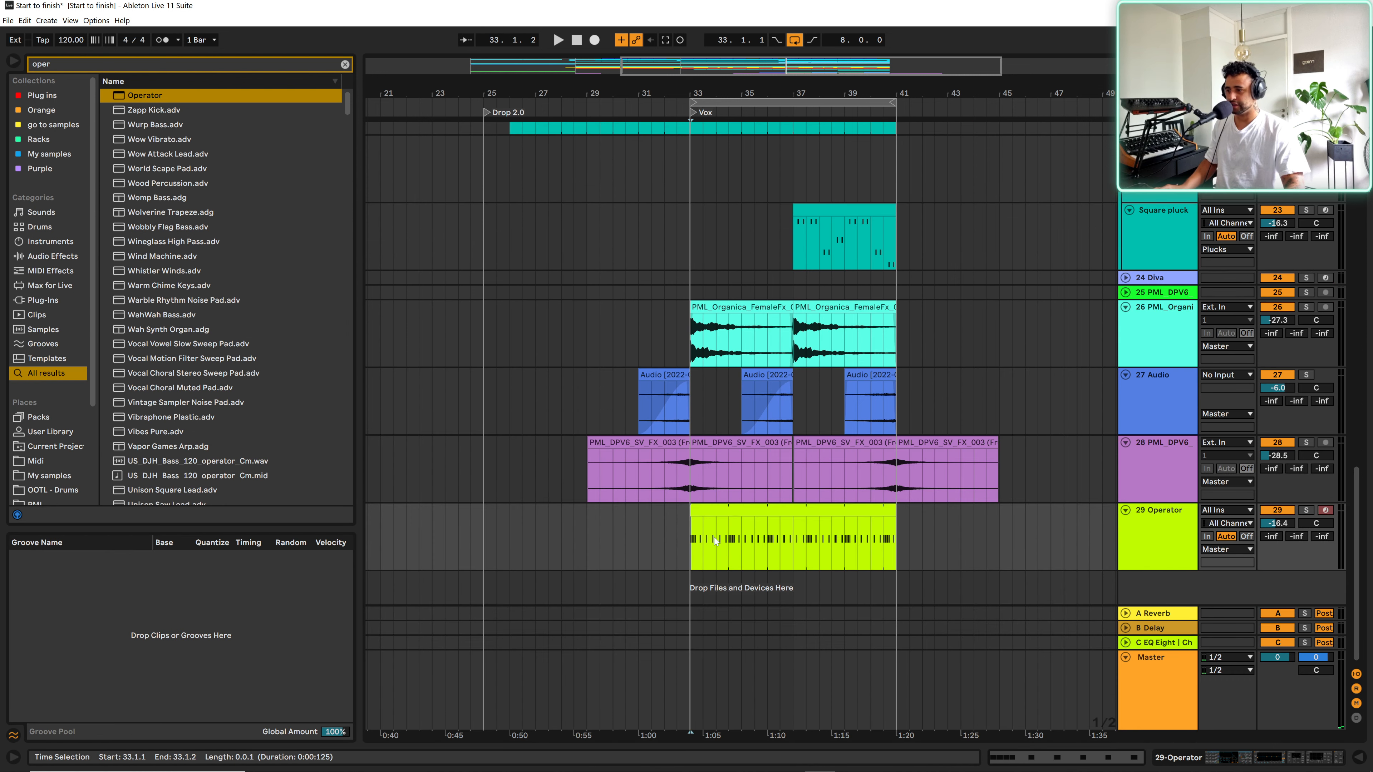
# - Extend the first C3 note in the Operator clip from 1.1.1 to 1.2.1 and delete all remaining notes
pyautogui.doubleClick(713, 521)
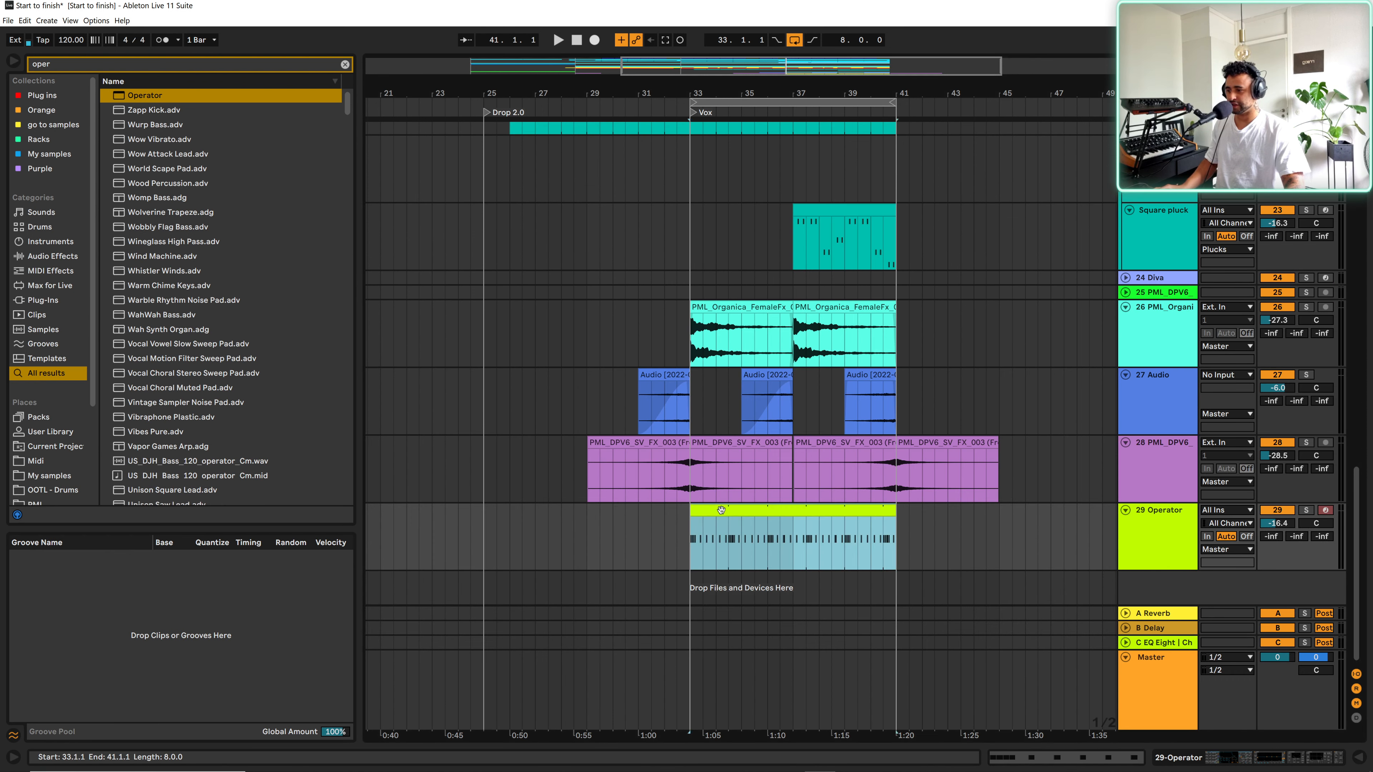
pyautogui.click(545, 606)
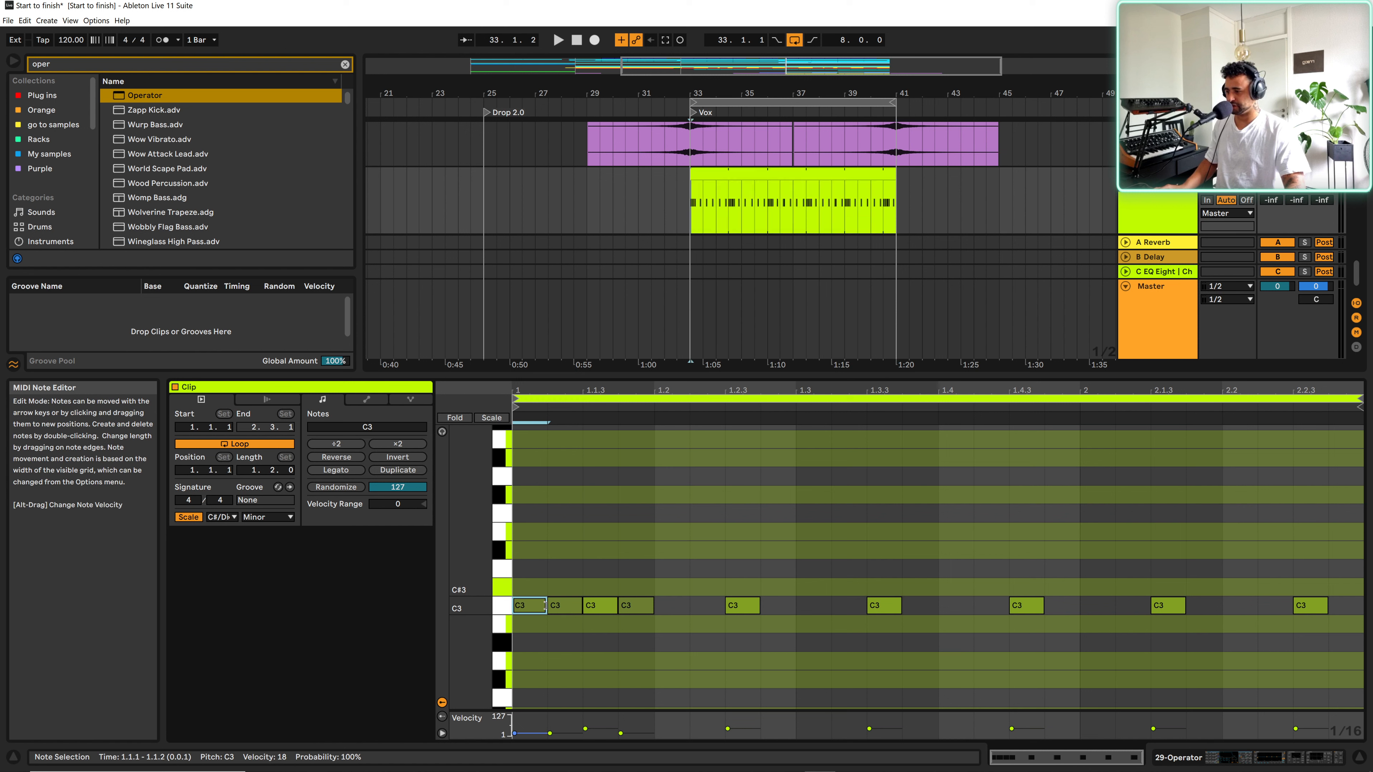
pyautogui.moveTo(547, 606); pyautogui.dragTo(649, 604)
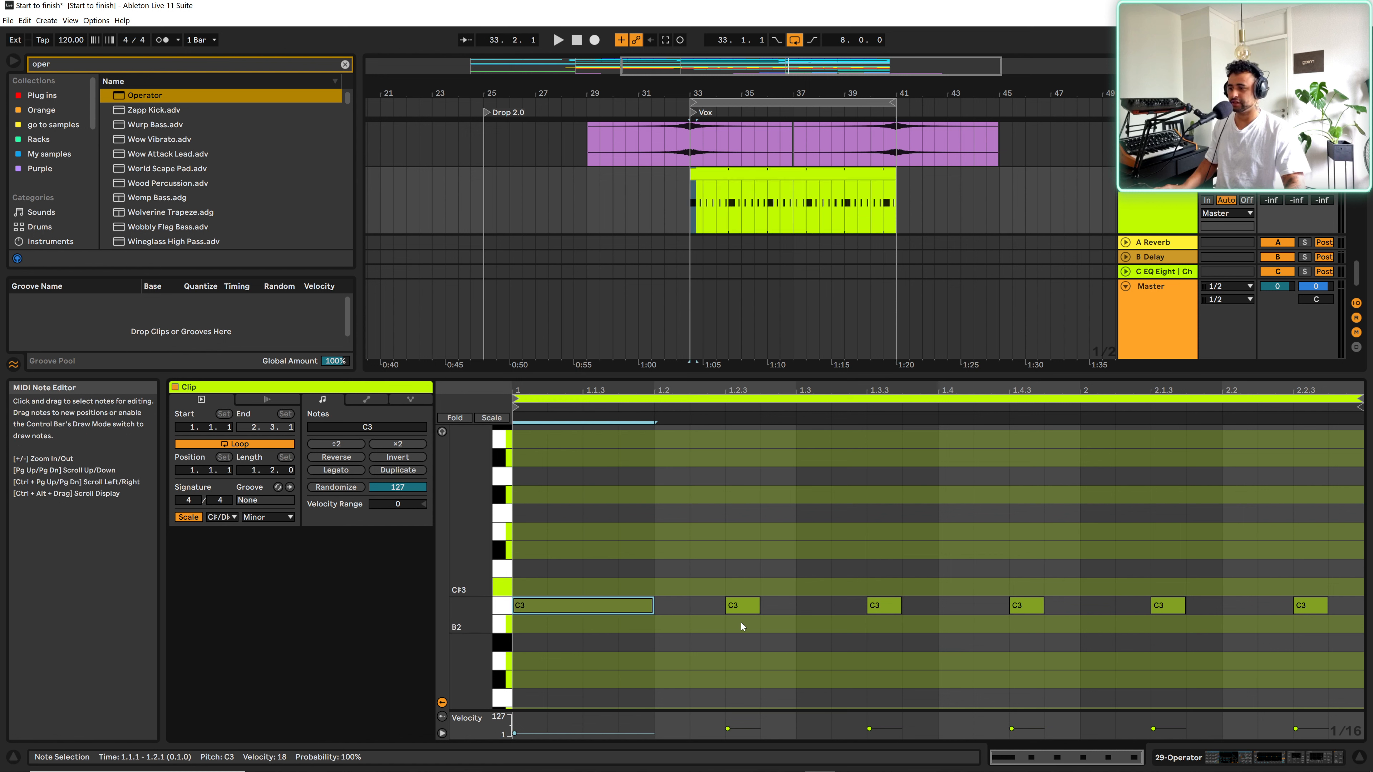
pyautogui.moveTo(689, 538); pyautogui.dragTo(1352, 630)
pyautogui.press('Delete')
# - Set oscillator A's envelope attack to 0.00 ms and its sustain to 0.0 dB, and audition the sound
pyautogui.click(1322, 757)
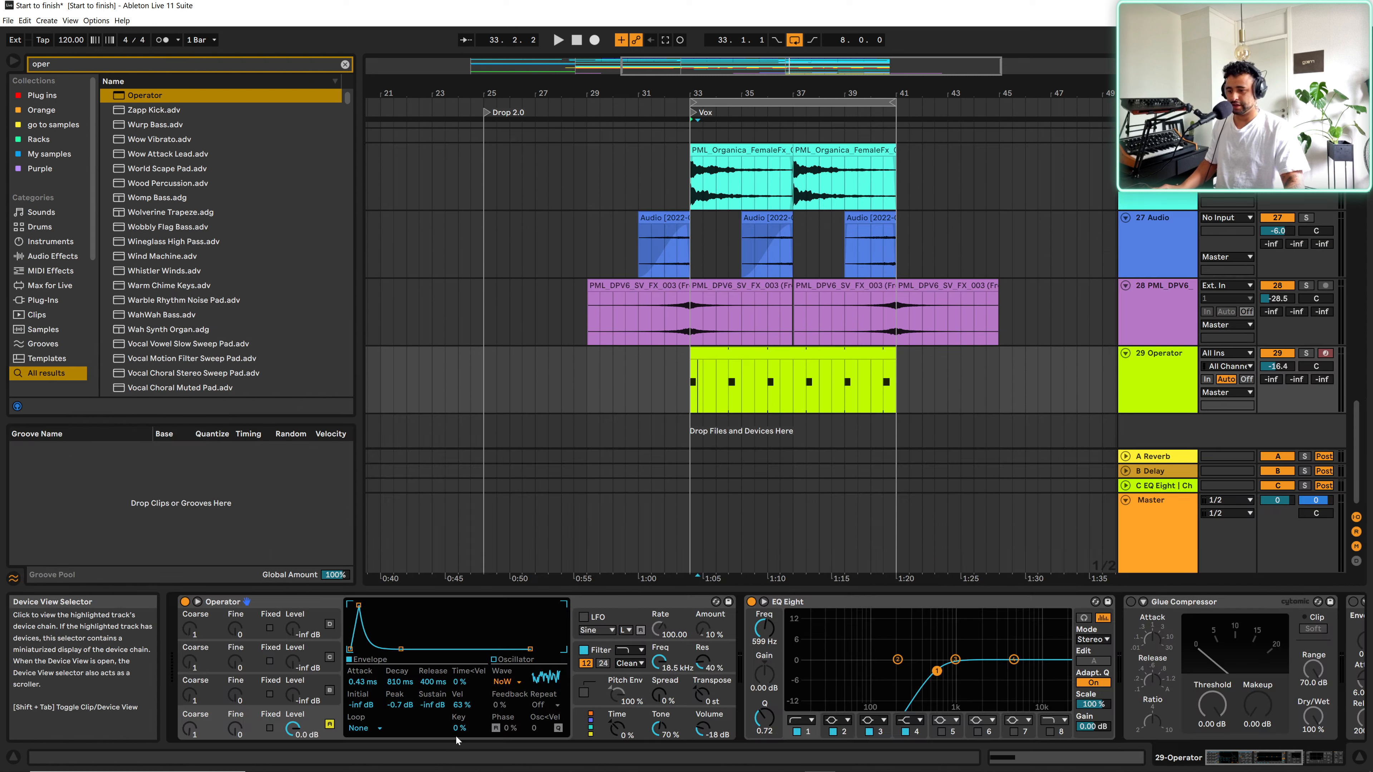
pyautogui.moveTo(358, 606); pyautogui.dragTo(350, 603)
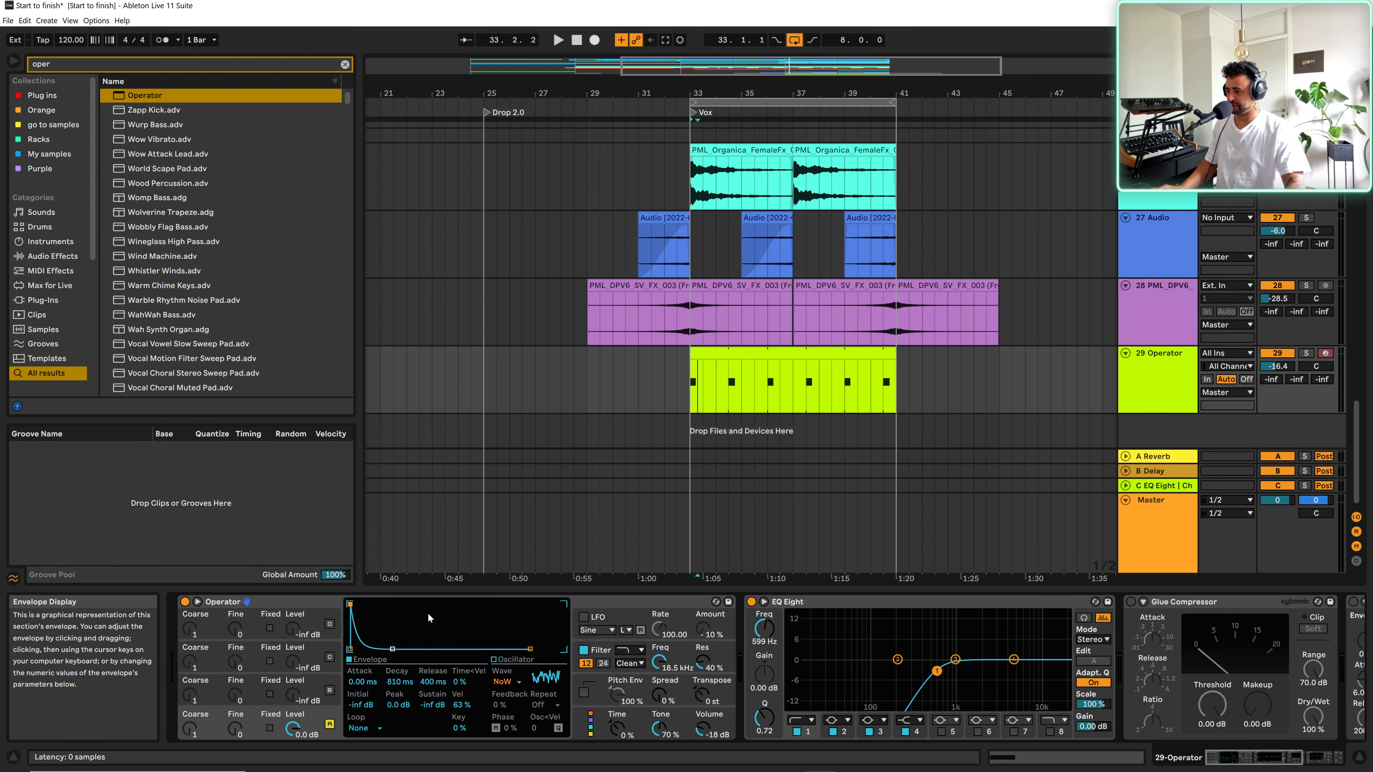
pyautogui.moveTo(429, 704); pyautogui.dragTo(429, 678)
pyautogui.press('space')
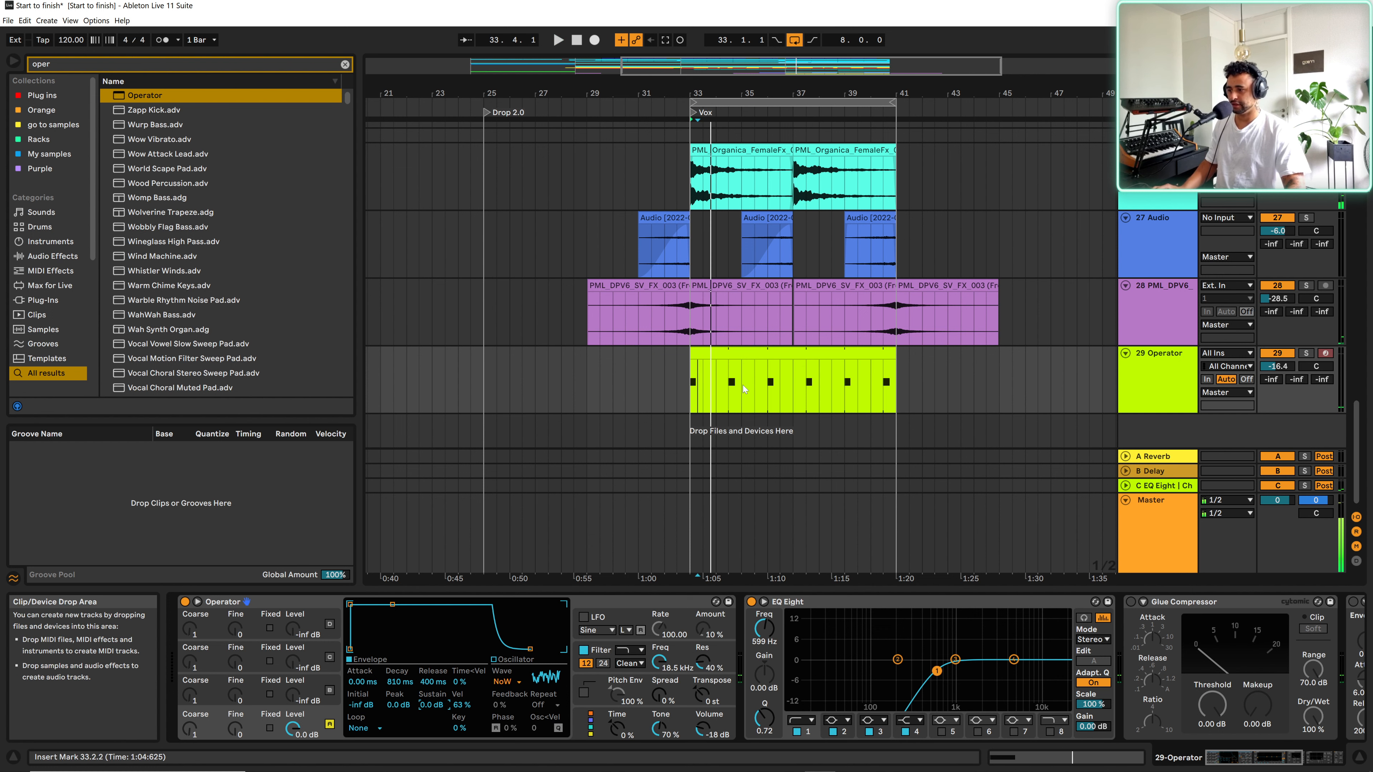
pyautogui.press('space')
# - Check the Operator clip's single note and shorten the clip in the arrangement to half a bar, ending at 33.3.1
pyautogui.click(715, 354)
pyautogui.doubleClick(716, 354)
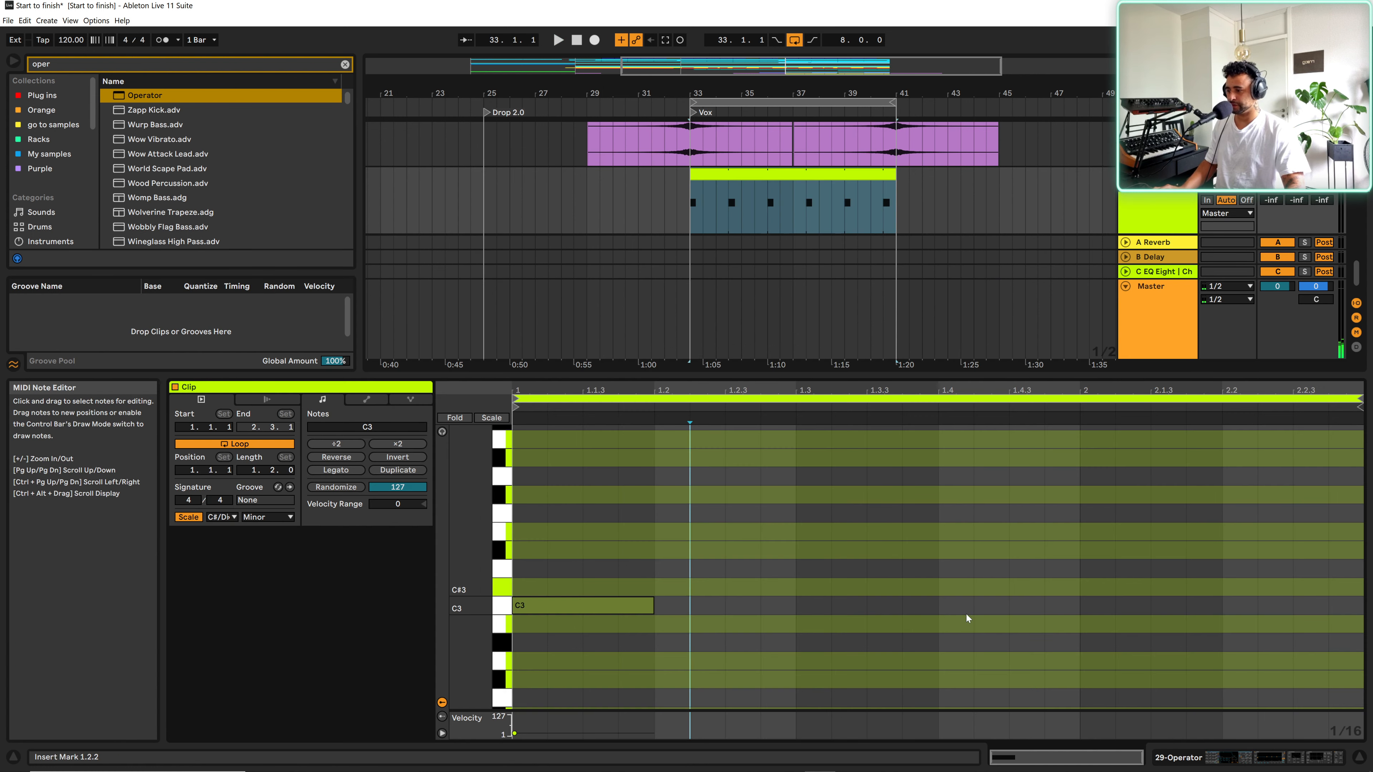
pyautogui.click(1359, 757)
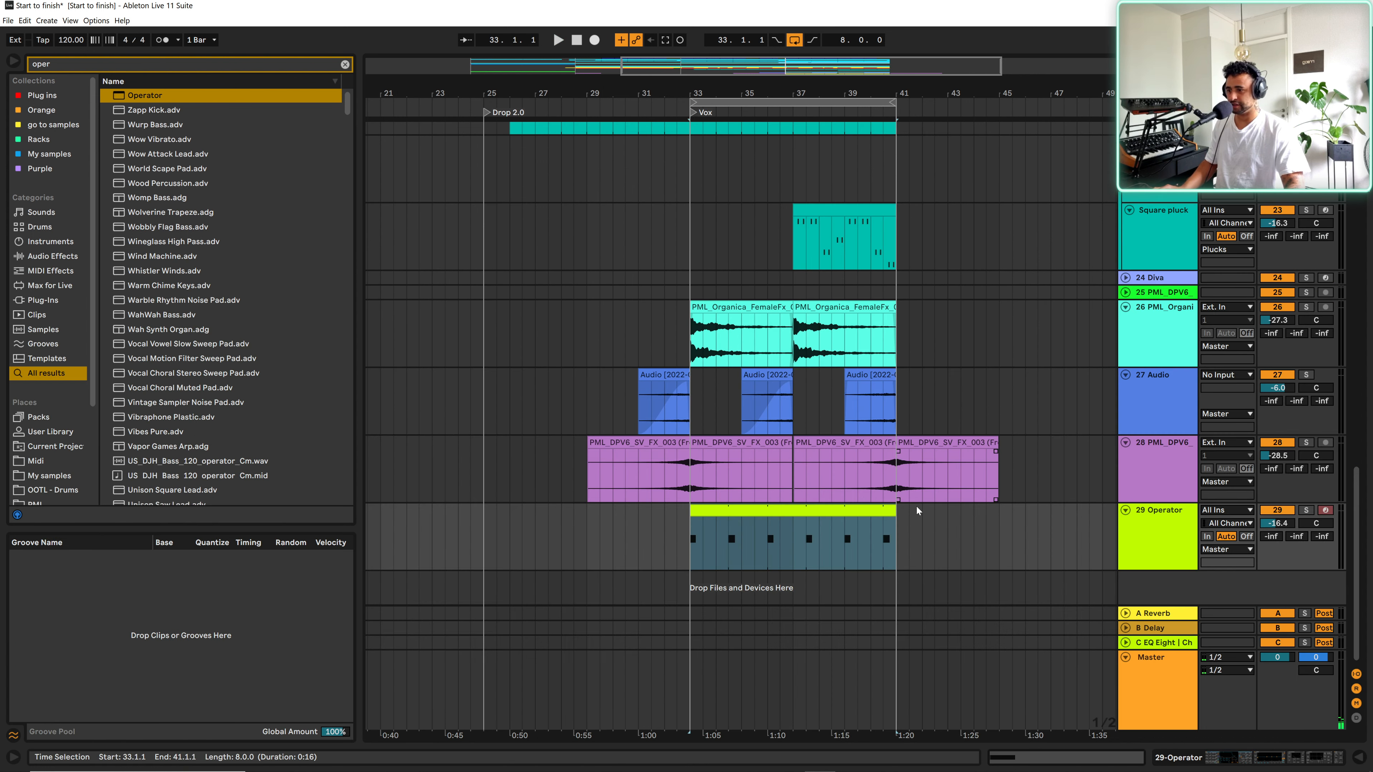
pyautogui.moveTo(894, 510); pyautogui.dragTo(702, 511)
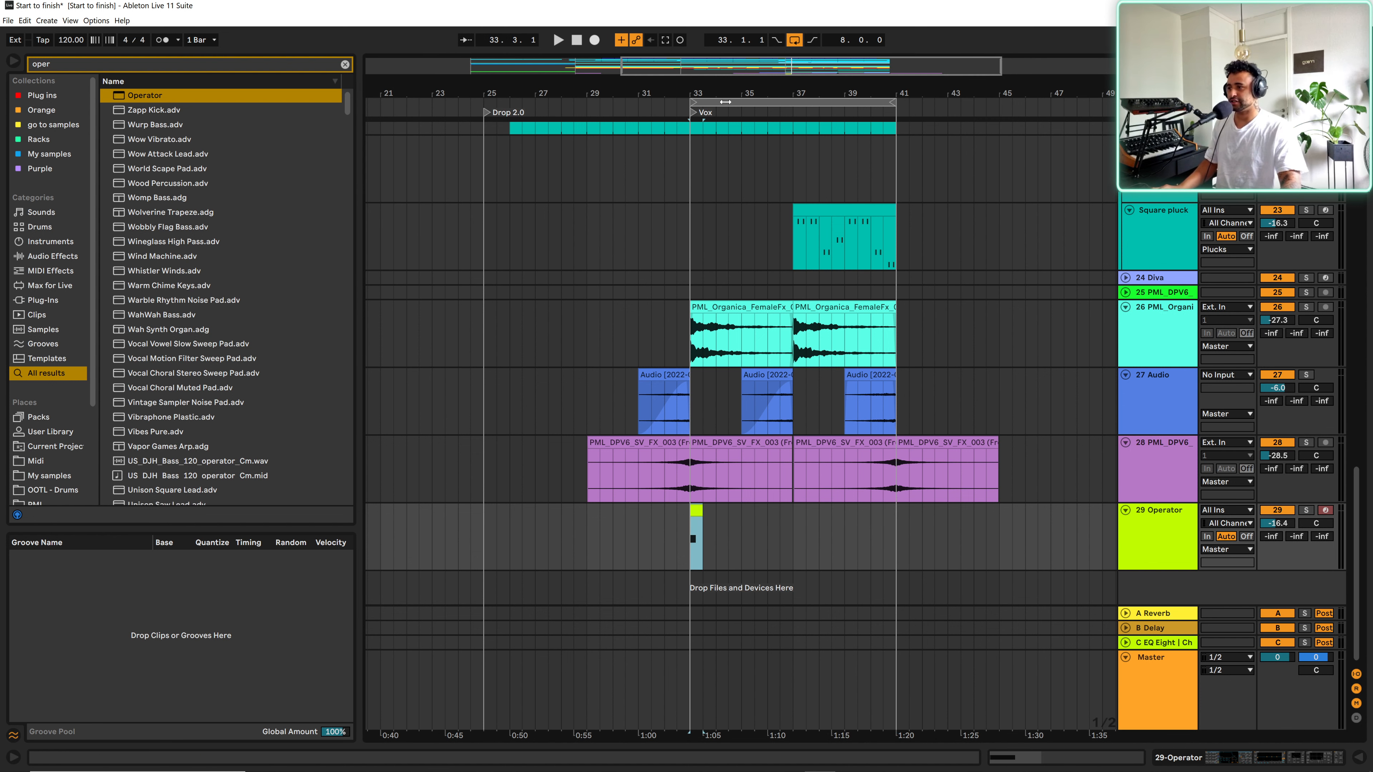
# - Raise the Operator track's volume to -14.3 dB while auditioning the start of the Vox section
pyautogui.moveTo(708, 86); pyautogui.dragTo(707, 206)
pyautogui.press('space')
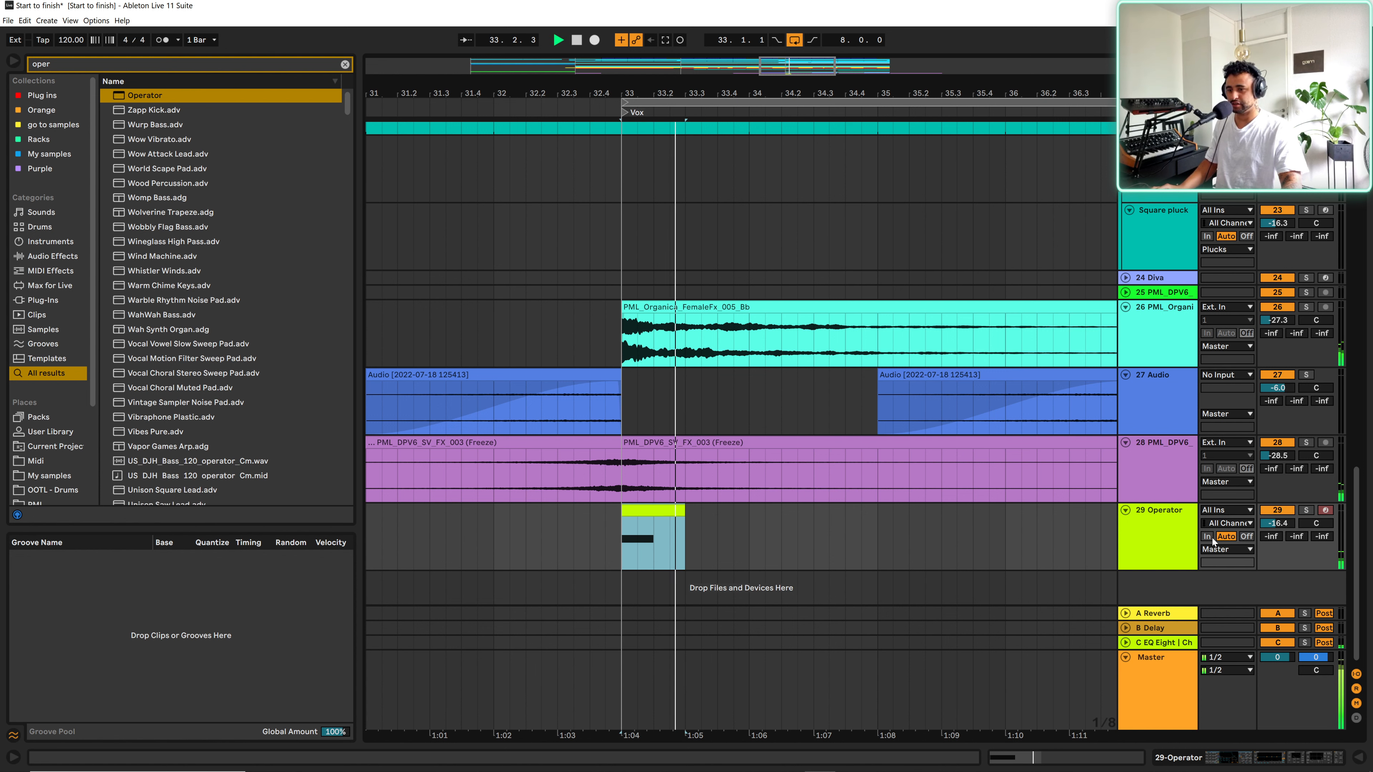
pyautogui.moveTo(1276, 524); pyautogui.dragTo(1275, 518)
pyautogui.press('space')
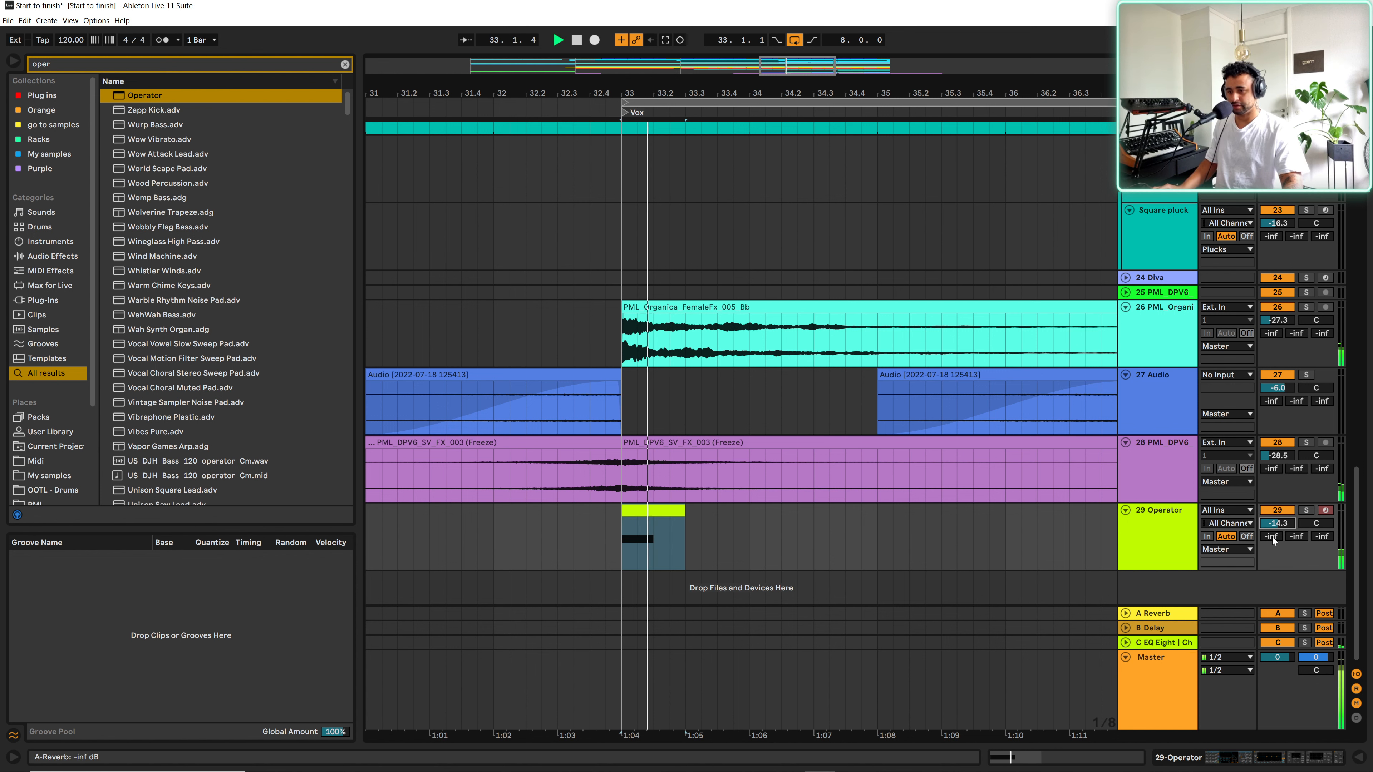
# - Find the Reverb effect by searching "rev", add it to the Operator track's device chain and start playback
pyautogui.click(1289, 754)
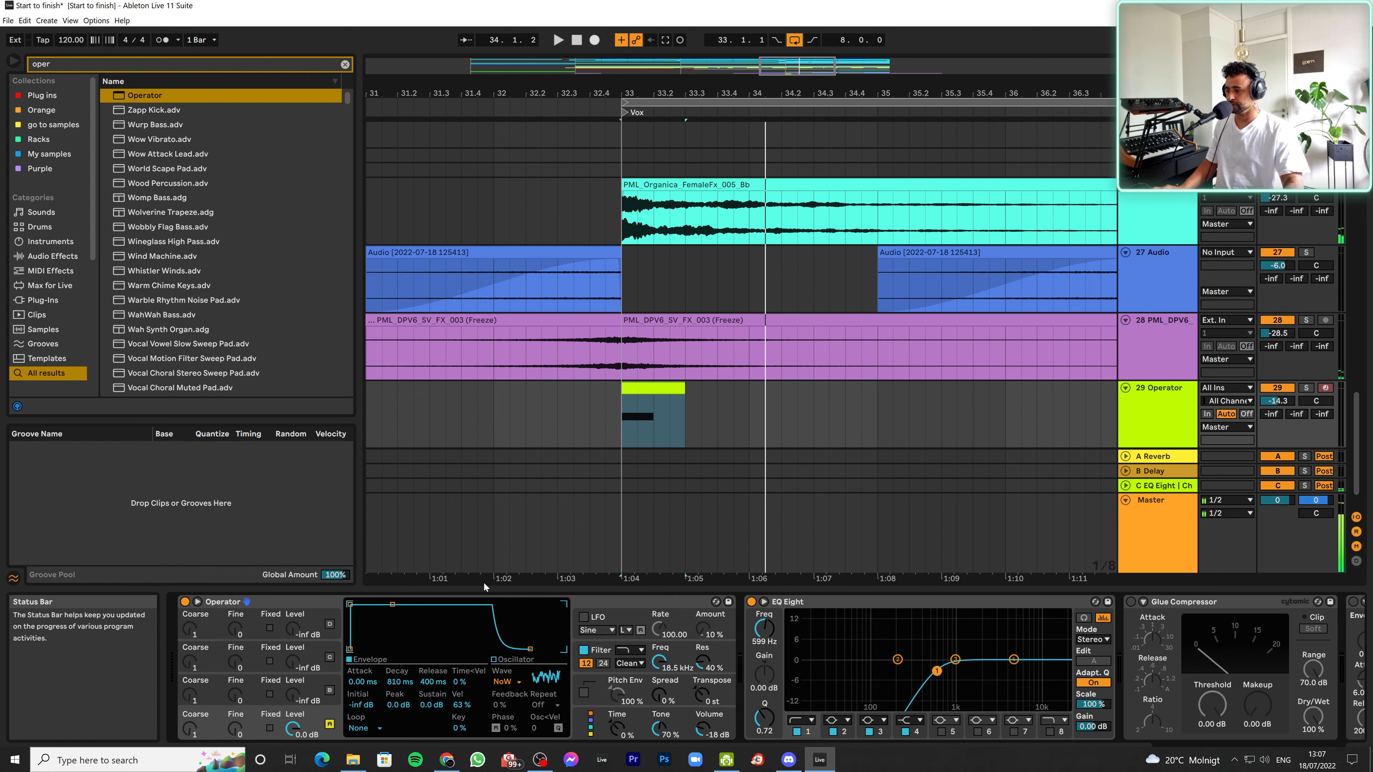
pyautogui.scroll(-3, 1176, 400)
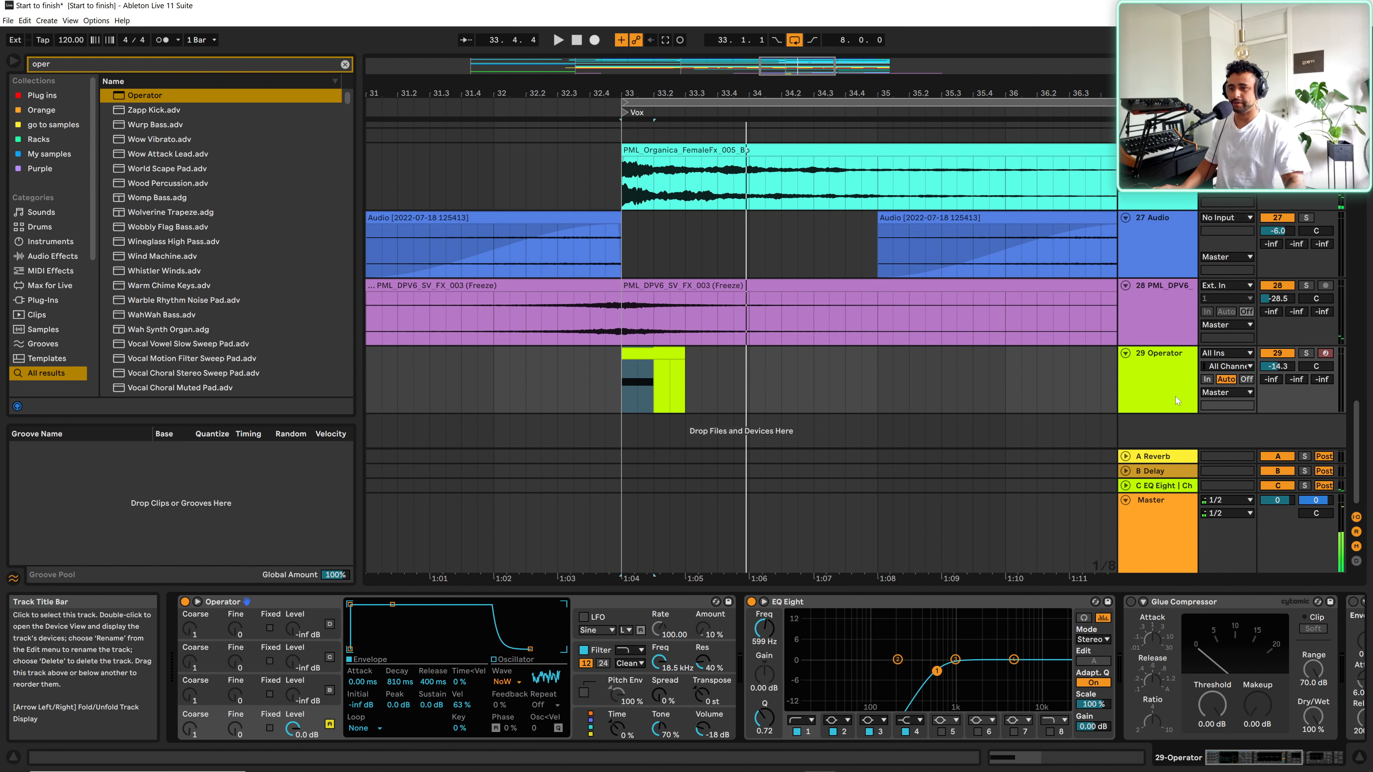
pyautogui.click(343, 65)
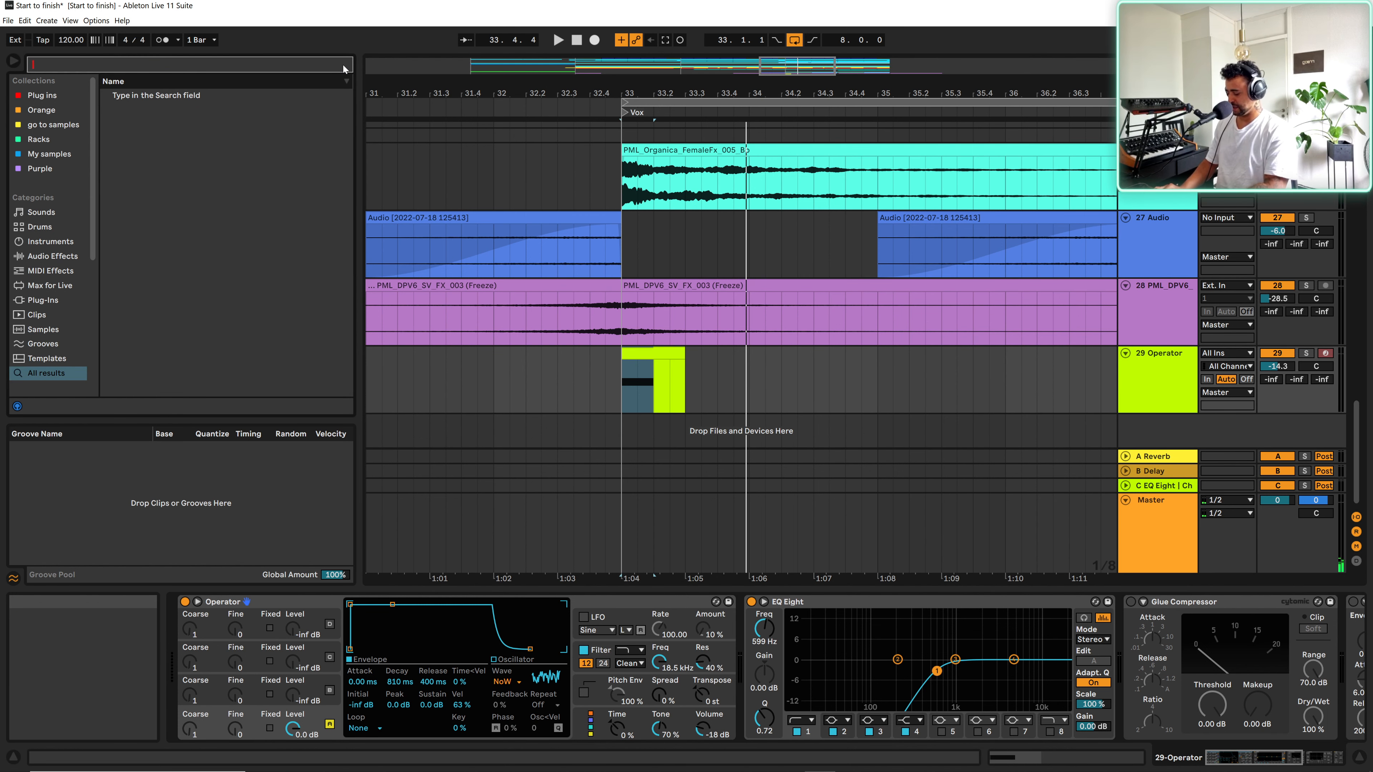
pyautogui.write('rev')
pyautogui.click(150, 95)
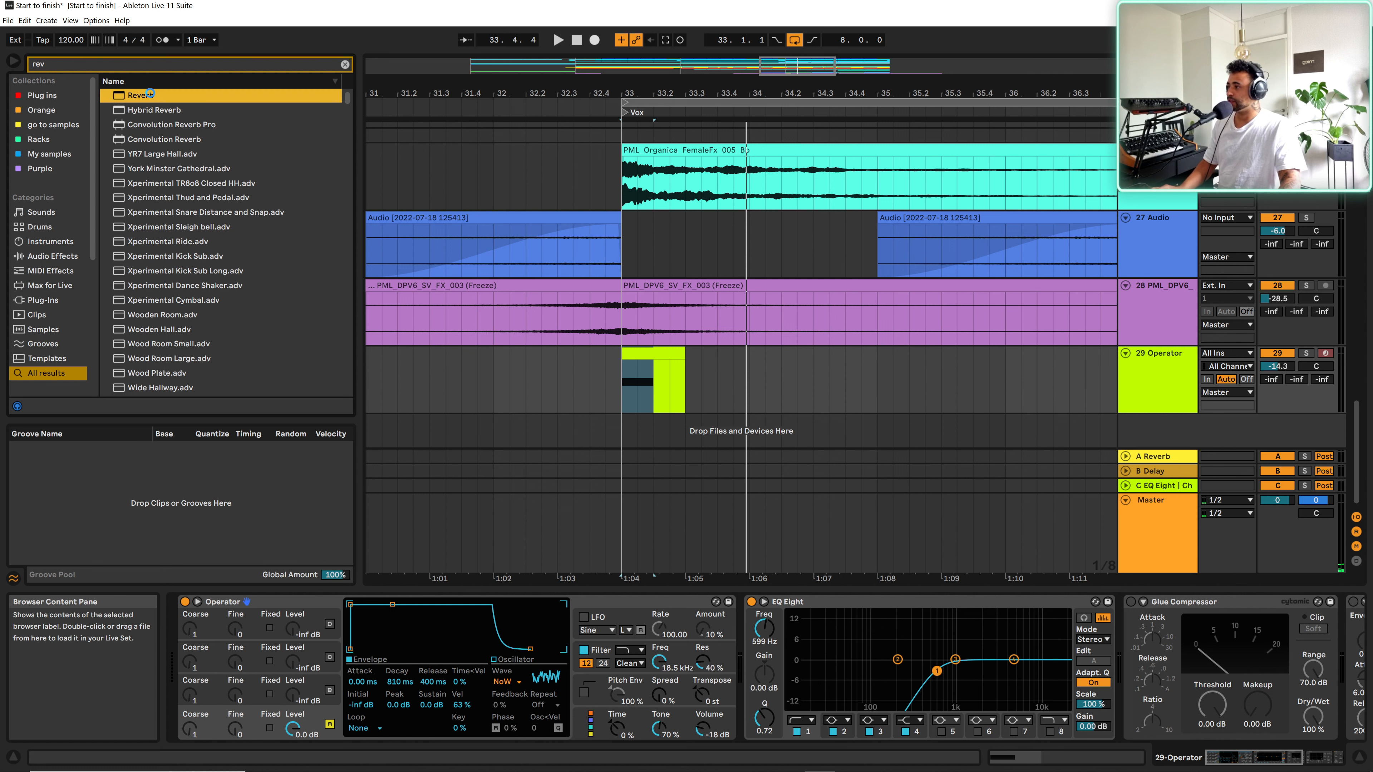
pyautogui.doubleClick(150, 95)
pyautogui.press('space')
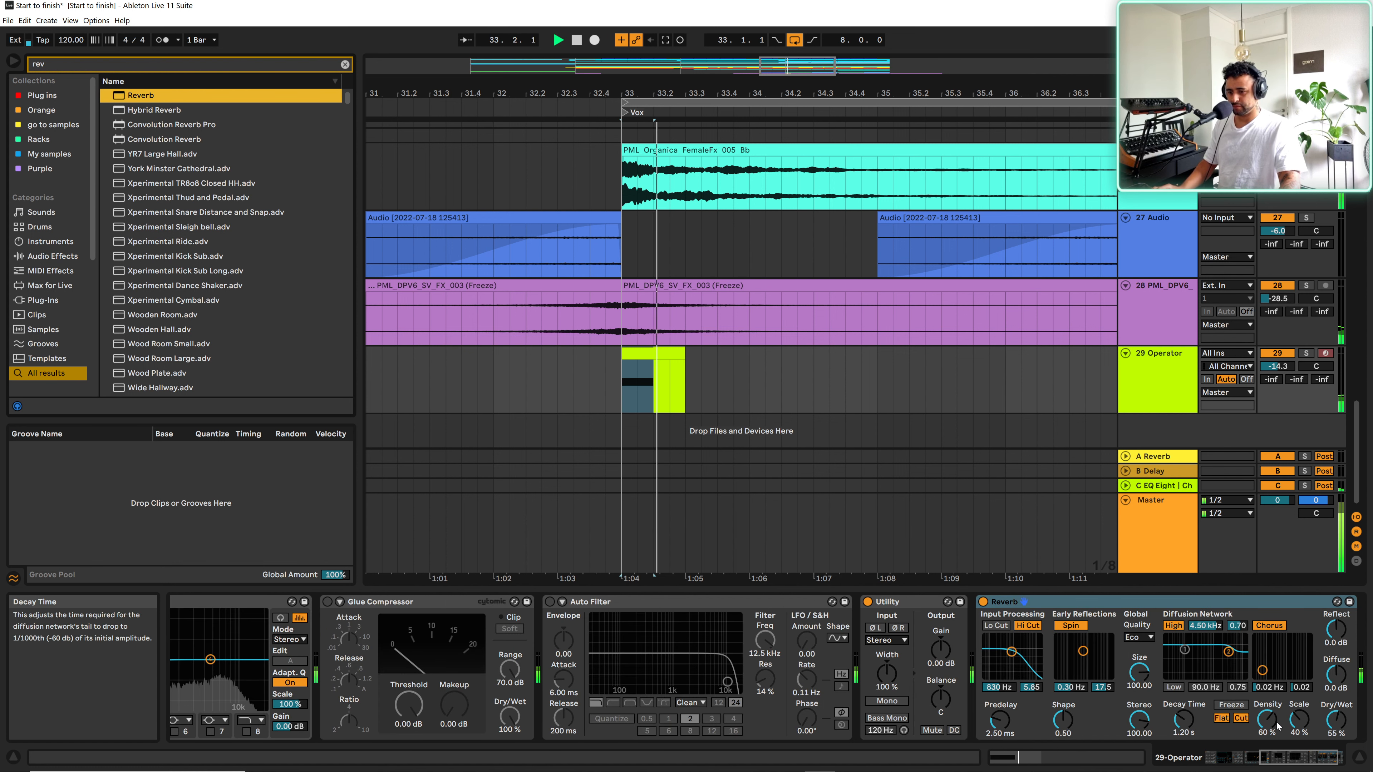
# - Set the Reverb's dry/wet to 31 % and its decay time to 3.31 s, and replay the section
pyautogui.moveTo(1343, 723); pyautogui.dragTo(1339, 733)
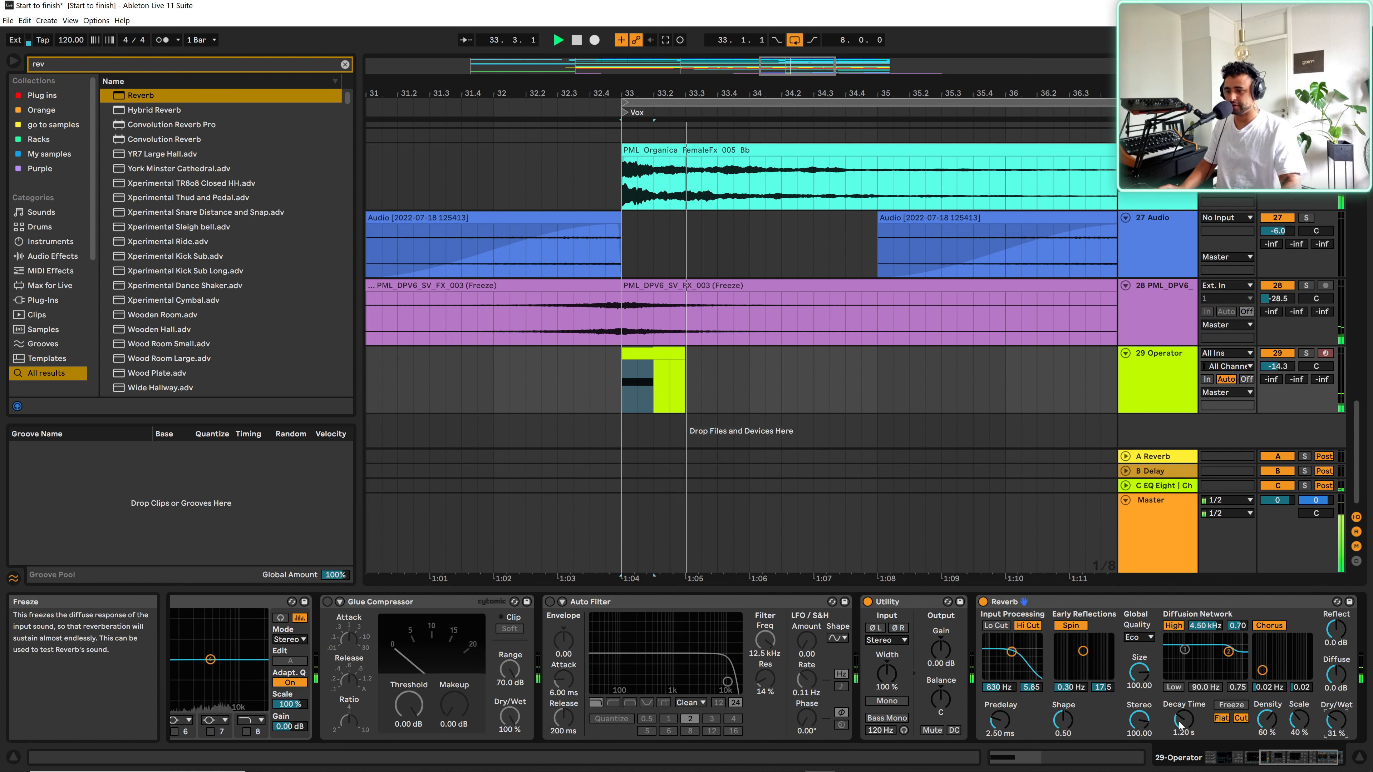
pyautogui.moveTo(1183, 720); pyautogui.dragTo(1183, 691)
pyautogui.press('space')
pyautogui.press('space')
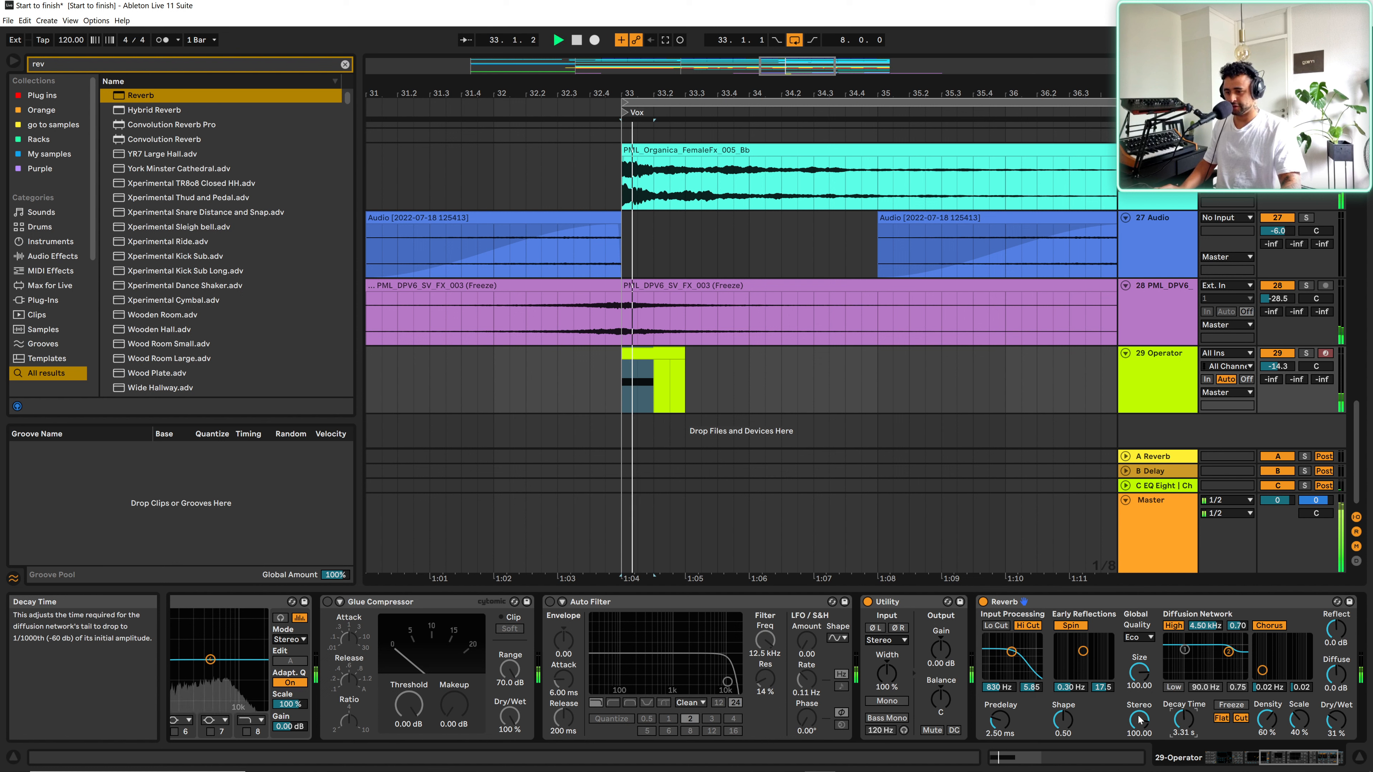
# - Set the Reverb's quality to High, enable its input low cut and set the input filter to 1.94 kHz with a 5.46 bandwidth
pyautogui.click(1140, 637)
pyautogui.click(1139, 671)
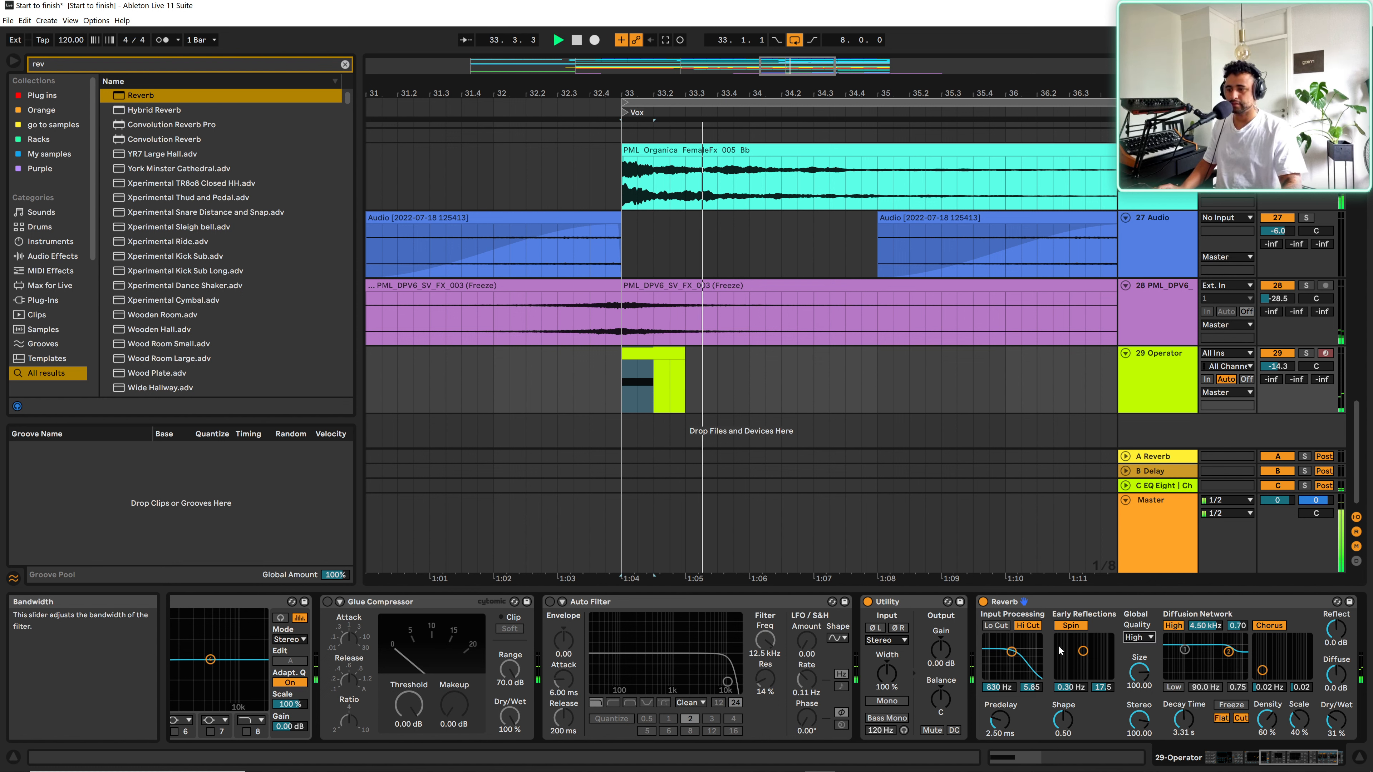
pyautogui.click(997, 628)
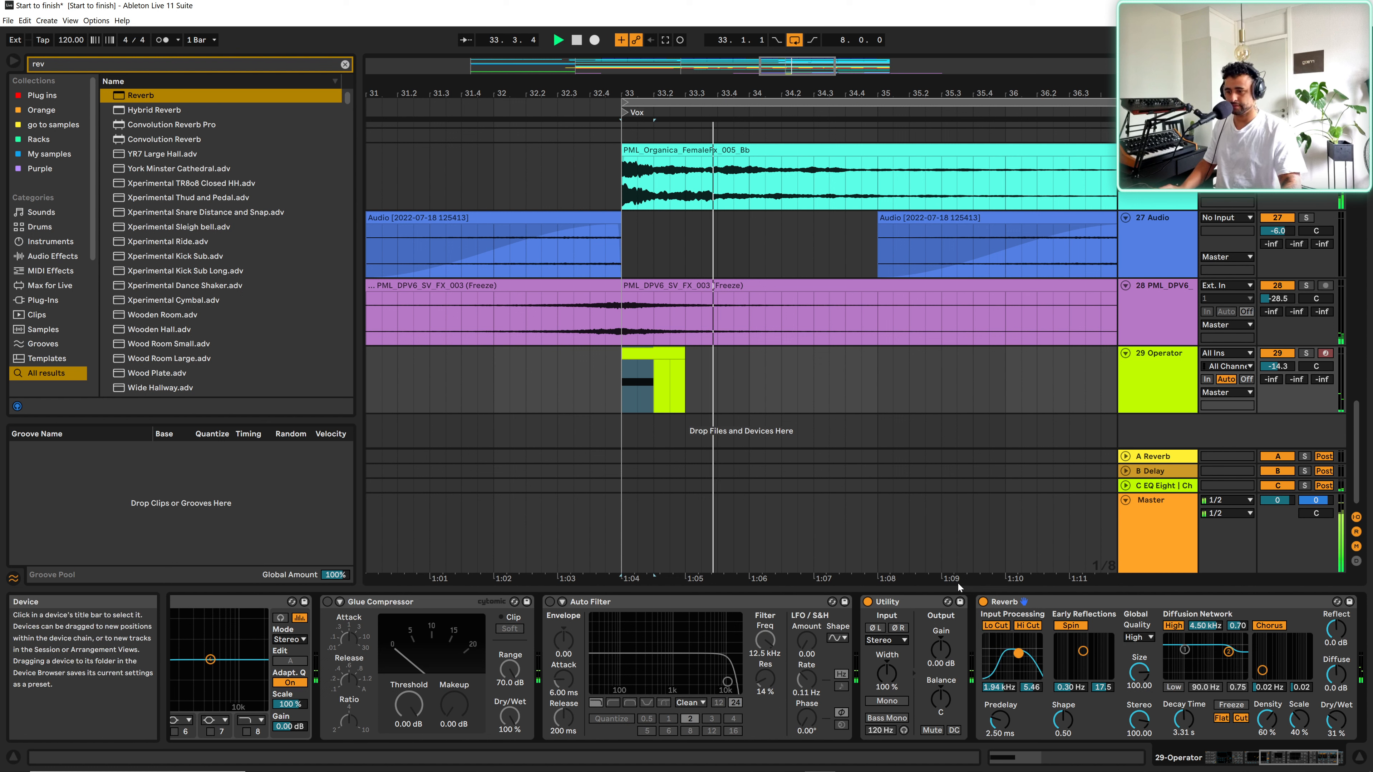
# - Freeze the Operator track and flatten it to audio
pyautogui.click(1156, 384)
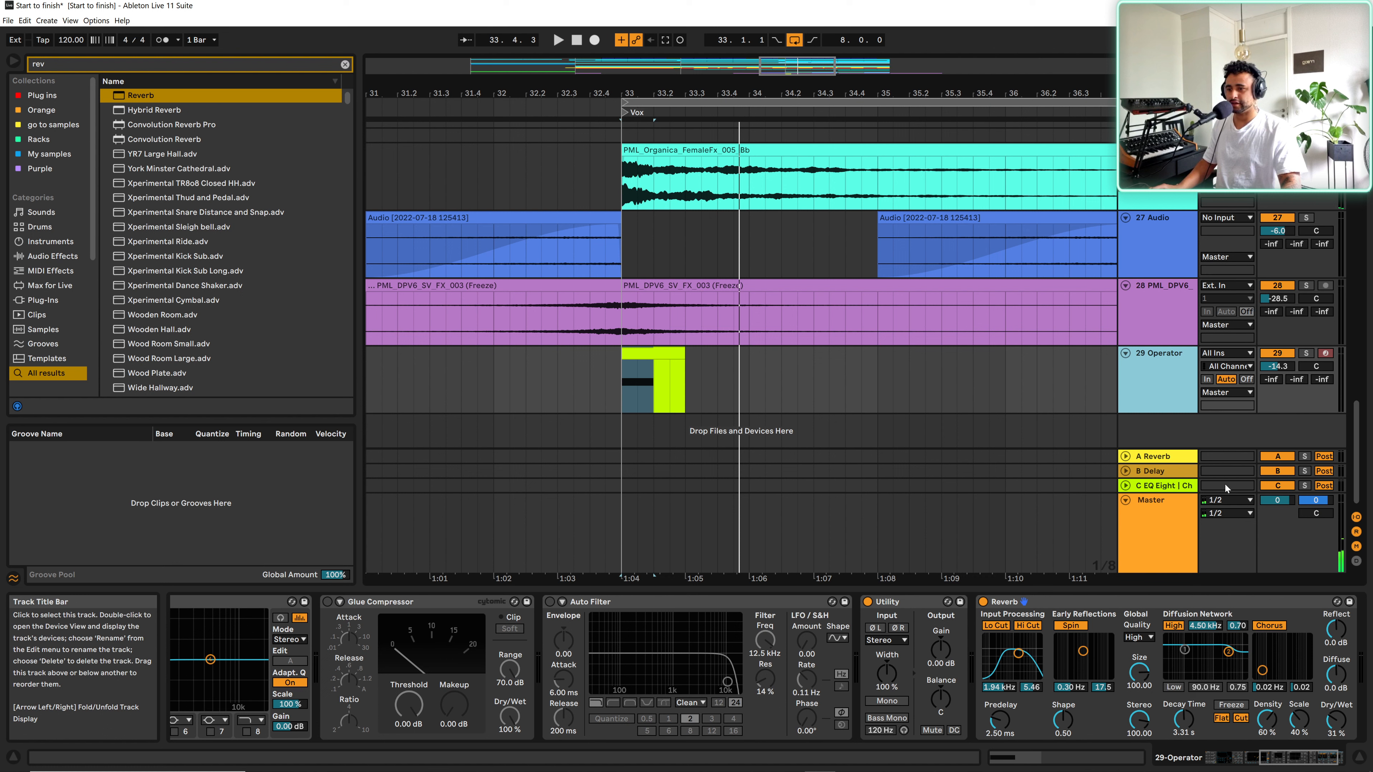
pyautogui.rightClick(1155, 380)
pyautogui.click(1199, 475)
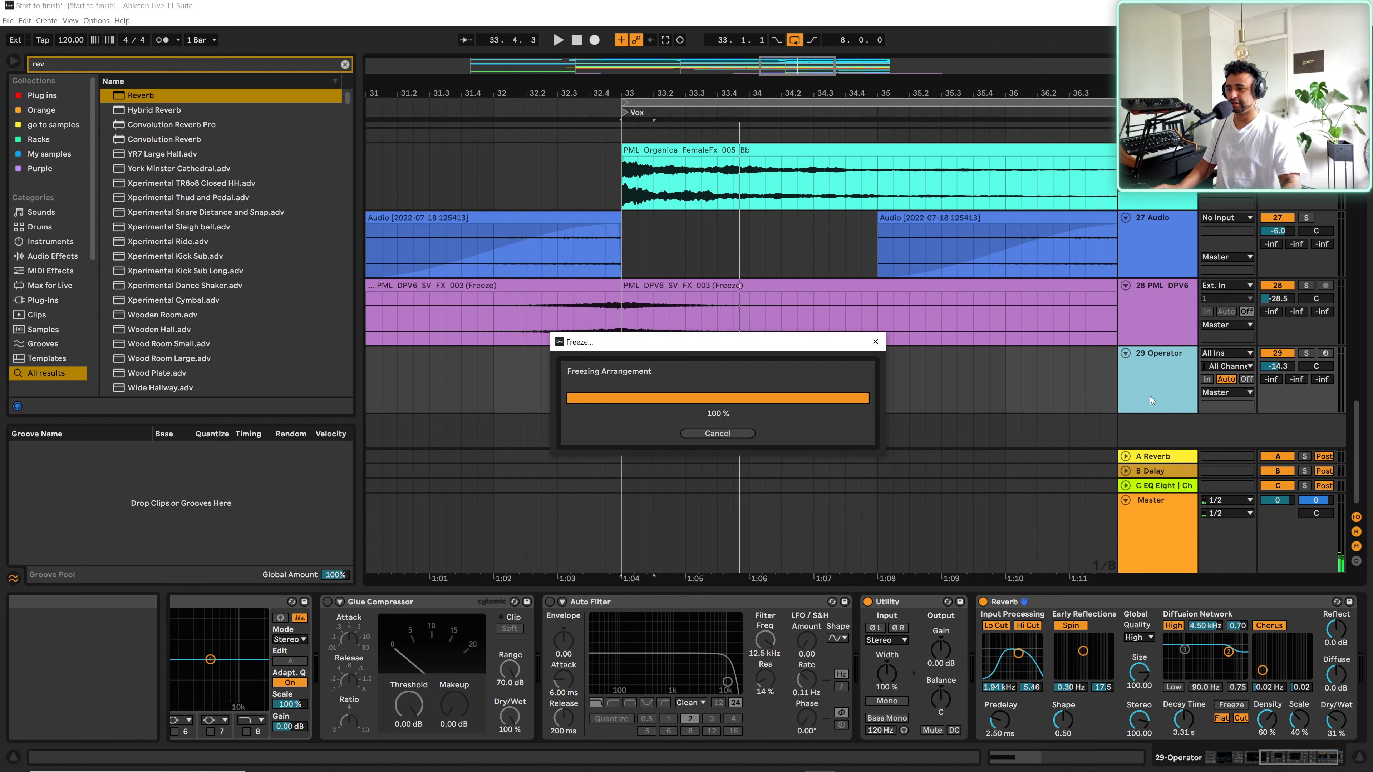
pyautogui.rightClick(1177, 382)
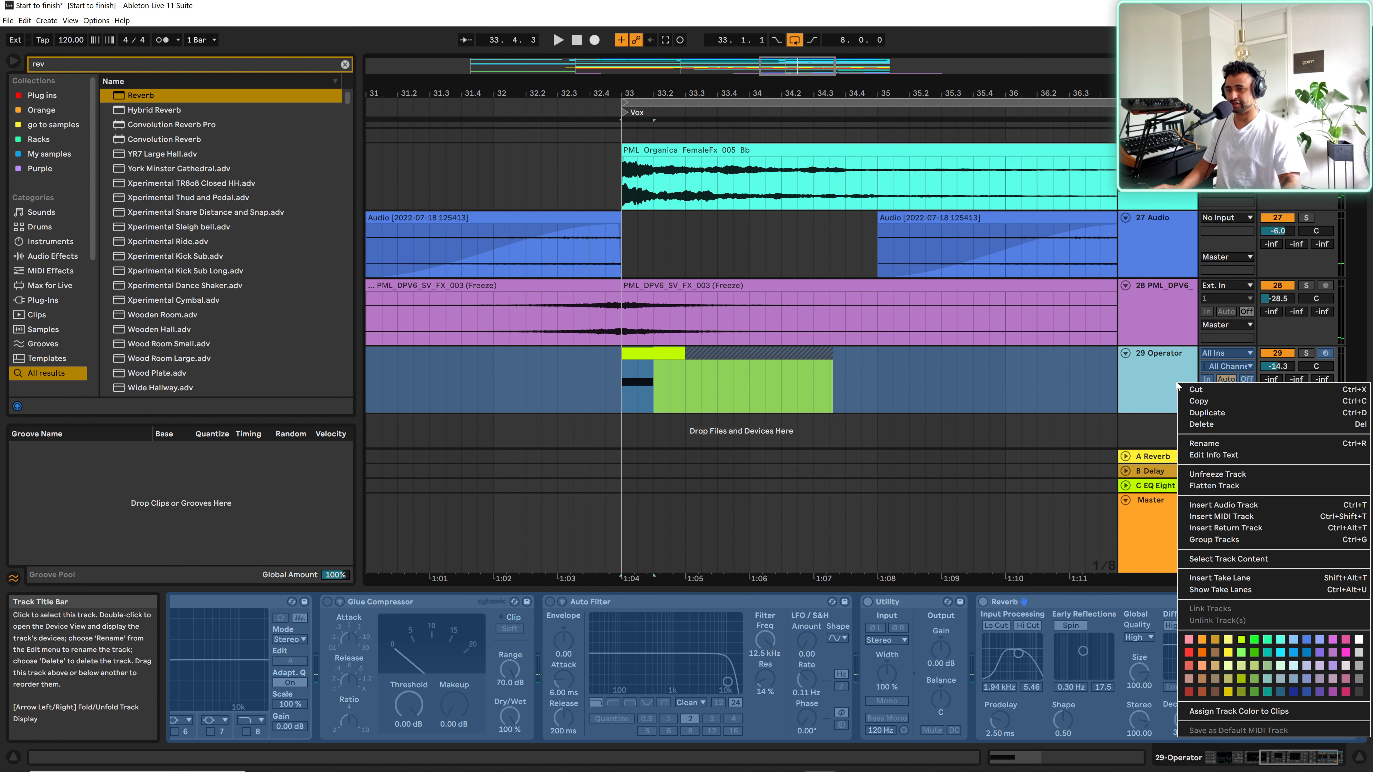
pyautogui.click(1212, 487)
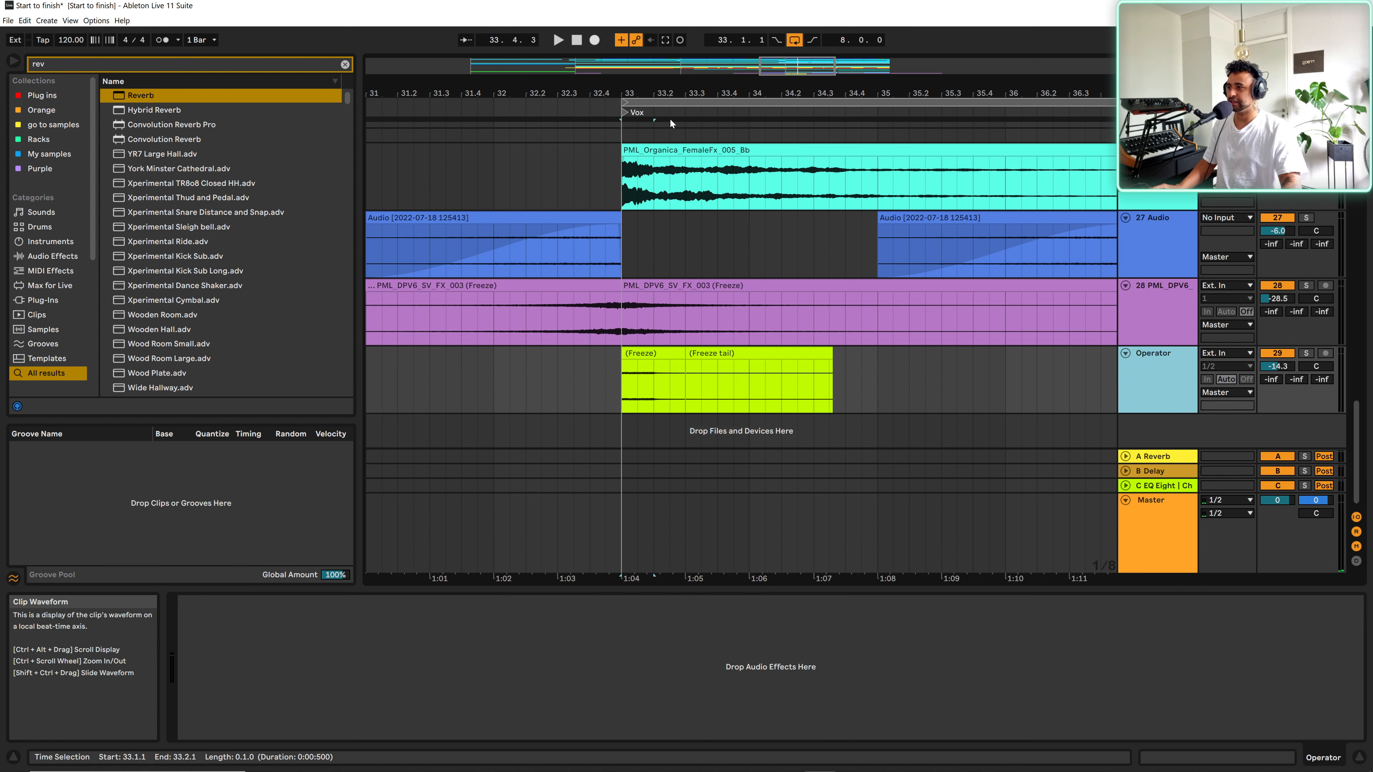
# - Delete the flattened Operator audio after 33.2.1, including the freeze tail, and audition the cut from 33.1.1
pyautogui.moveTo(667, 94); pyautogui.dragTo(691, 157)
pyautogui.moveTo(694, 385); pyautogui.dragTo(1067, 389)
pyautogui.press('Delete')
pyautogui.click(633, 397)
pyautogui.press('space')
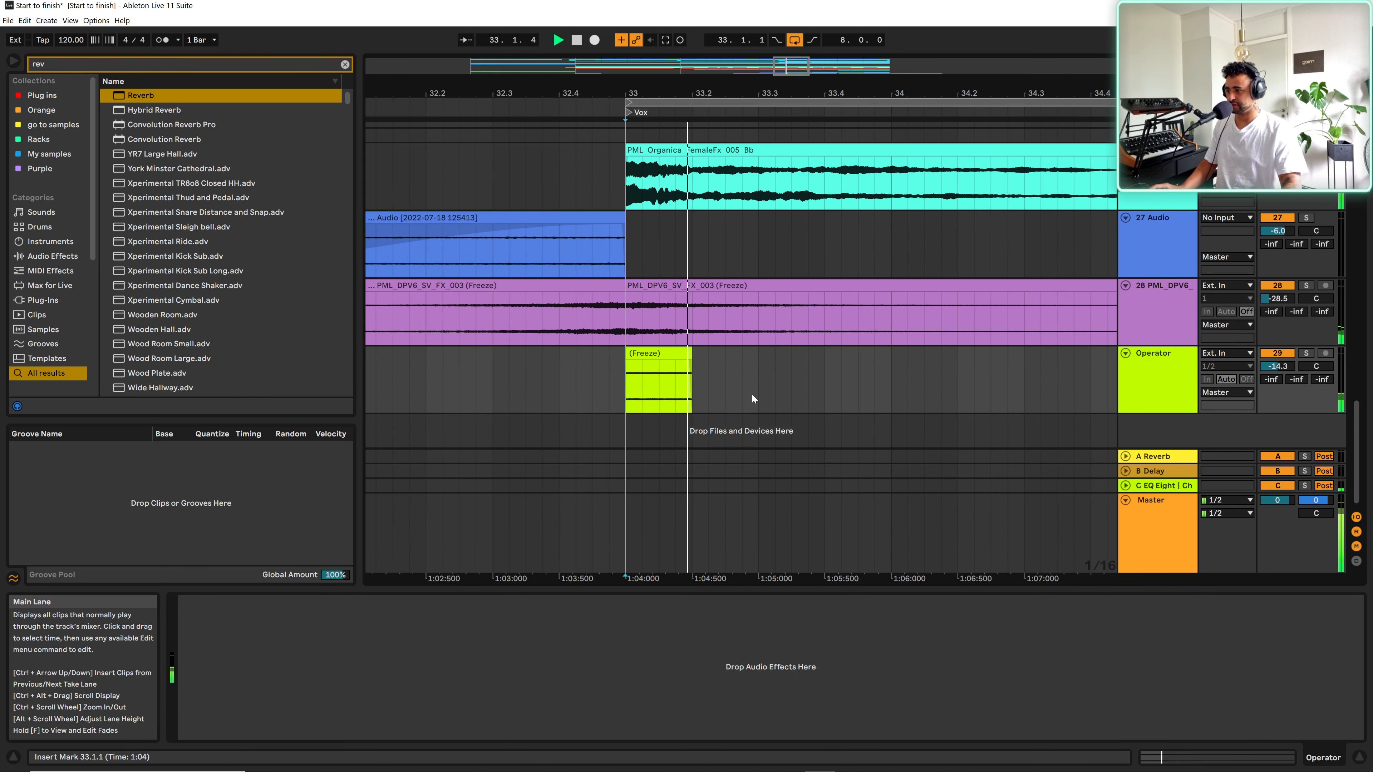
# - Rename the flattened Operator track to "White noise blast" and audition it in the Vox section
pyautogui.scroll(3, 734, 279)
pyautogui.scroll(15, 734, 279)
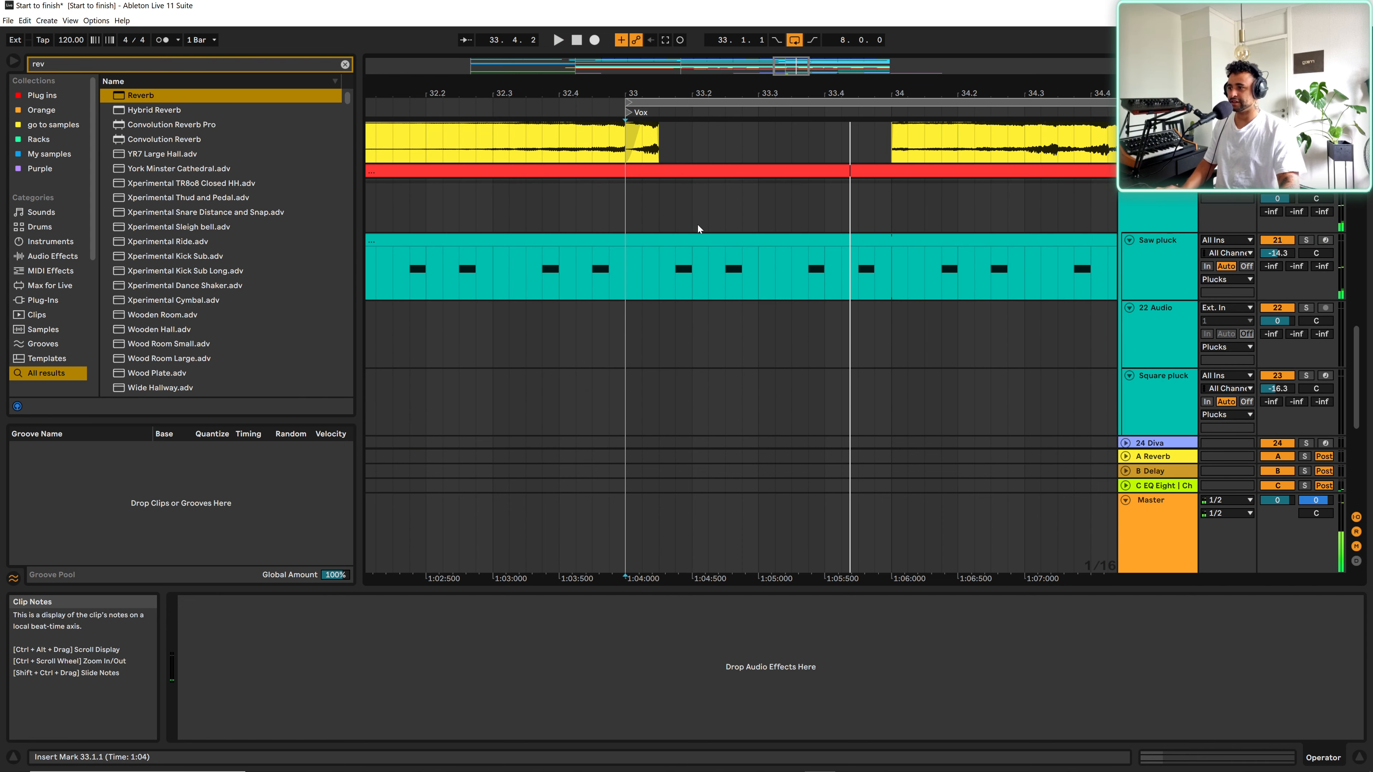
pyautogui.scroll(-15, 700, 256)
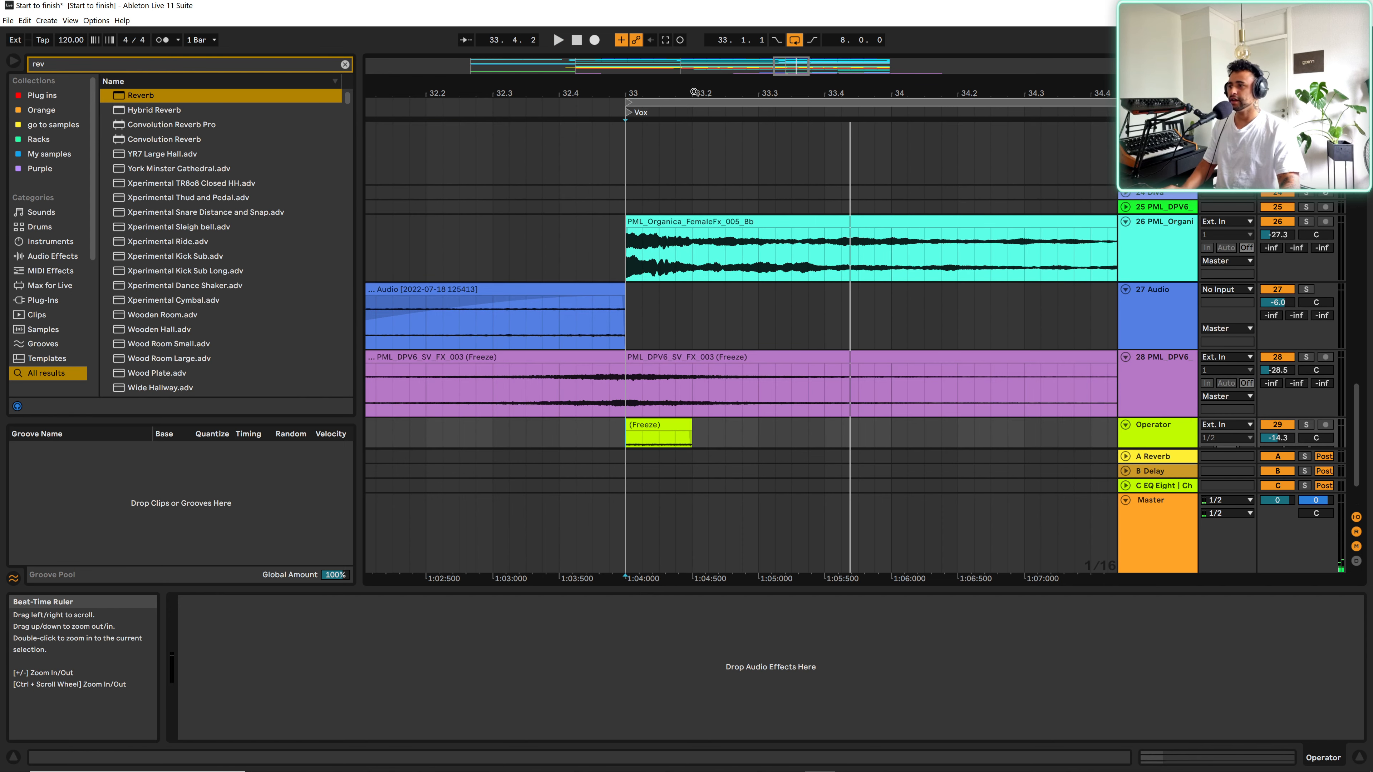
pyautogui.moveTo(693, 94); pyautogui.dragTo(693, 54)
pyautogui.scroll(-3, 782, 330)
pyautogui.click(1176, 388)
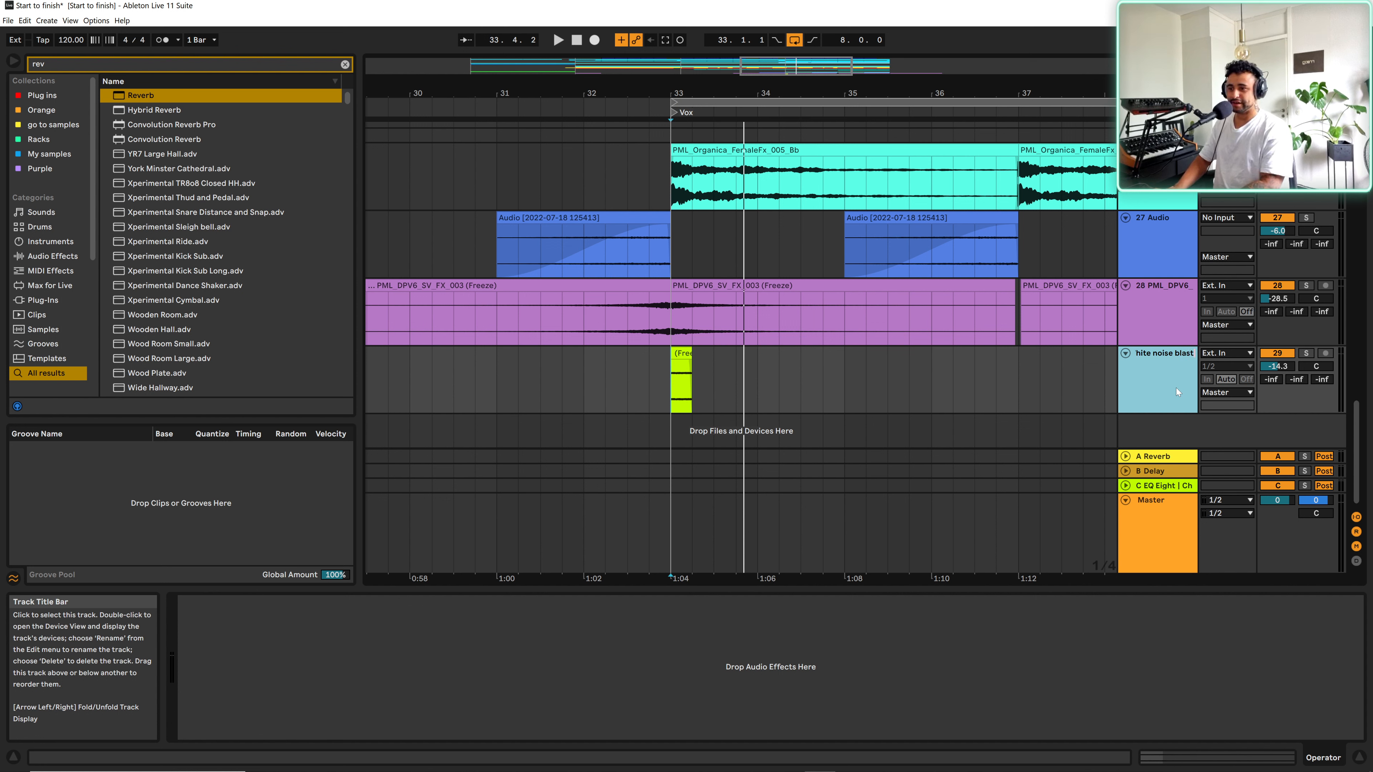
pyautogui.press('Return')
pyautogui.press('space')
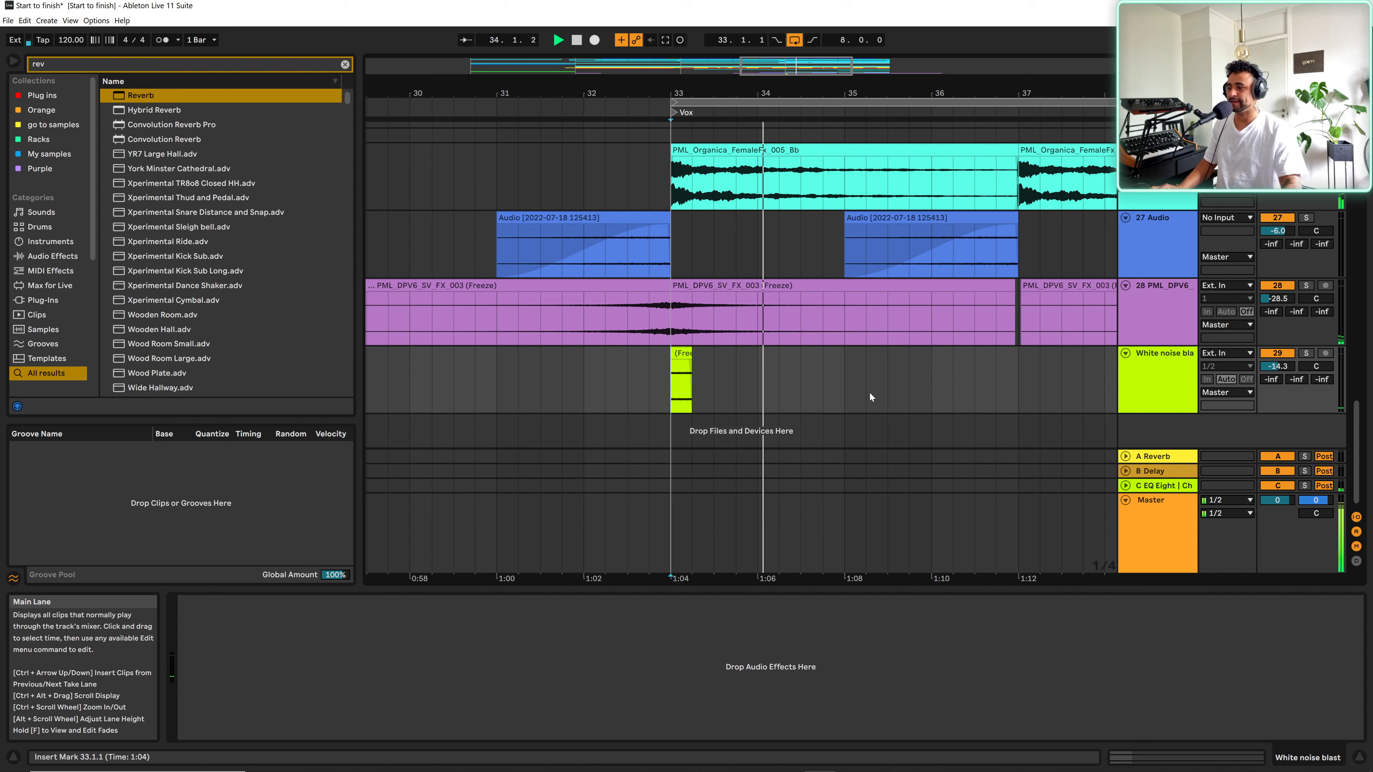
pyautogui.press('space')
# - Group the FX tracks from 26 PML_Organica_FemaleFx through White noise blast
pyautogui.moveTo(824, 93); pyautogui.dragTo(816, 86)
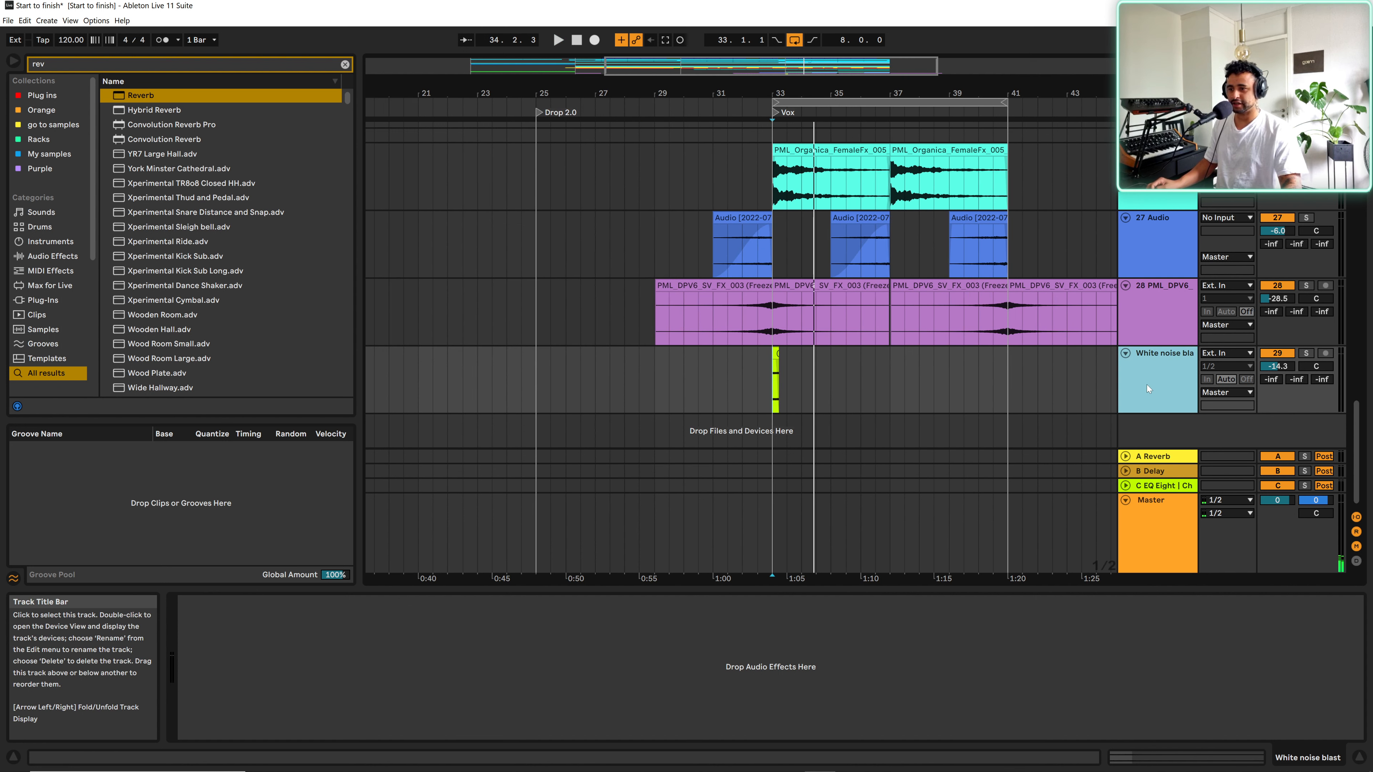
pyautogui.scroll(3, 1147, 384)
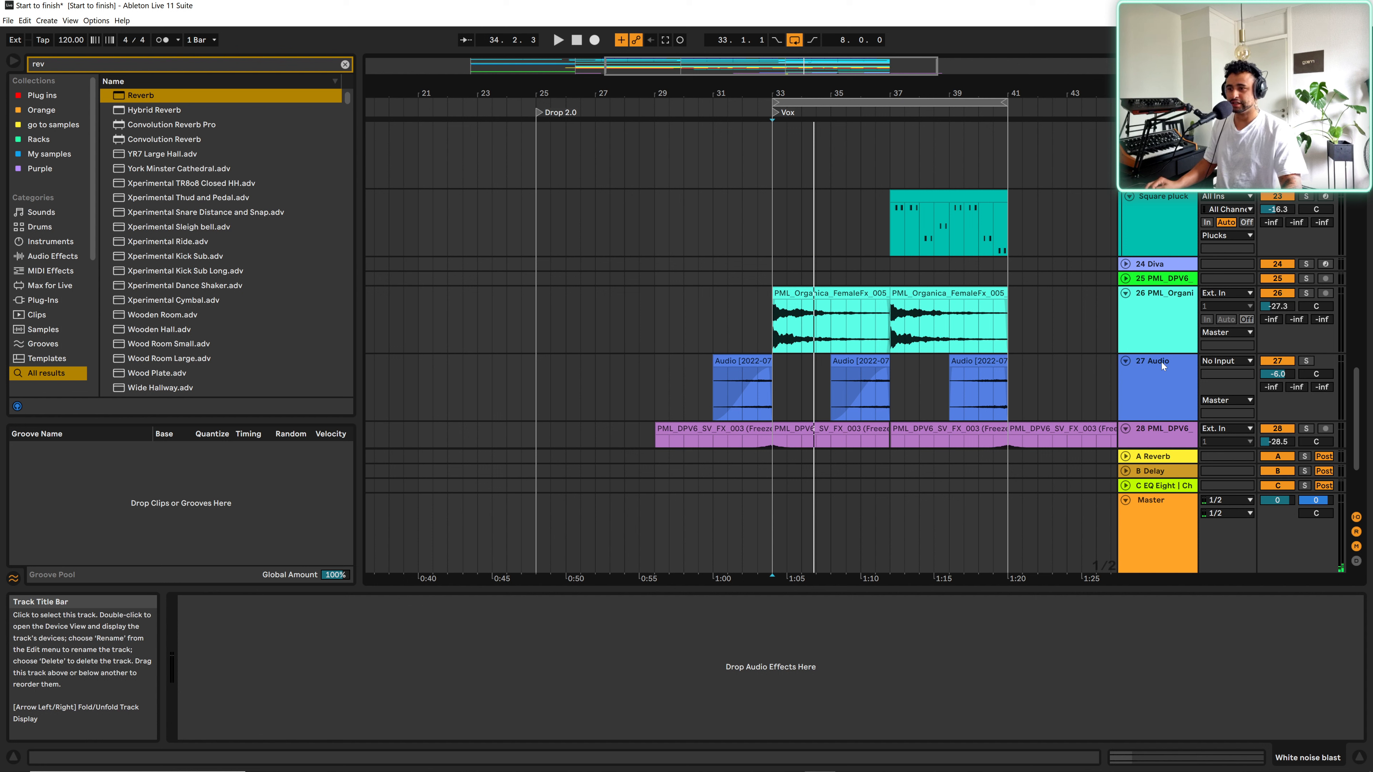
pyautogui.click(1158, 336)
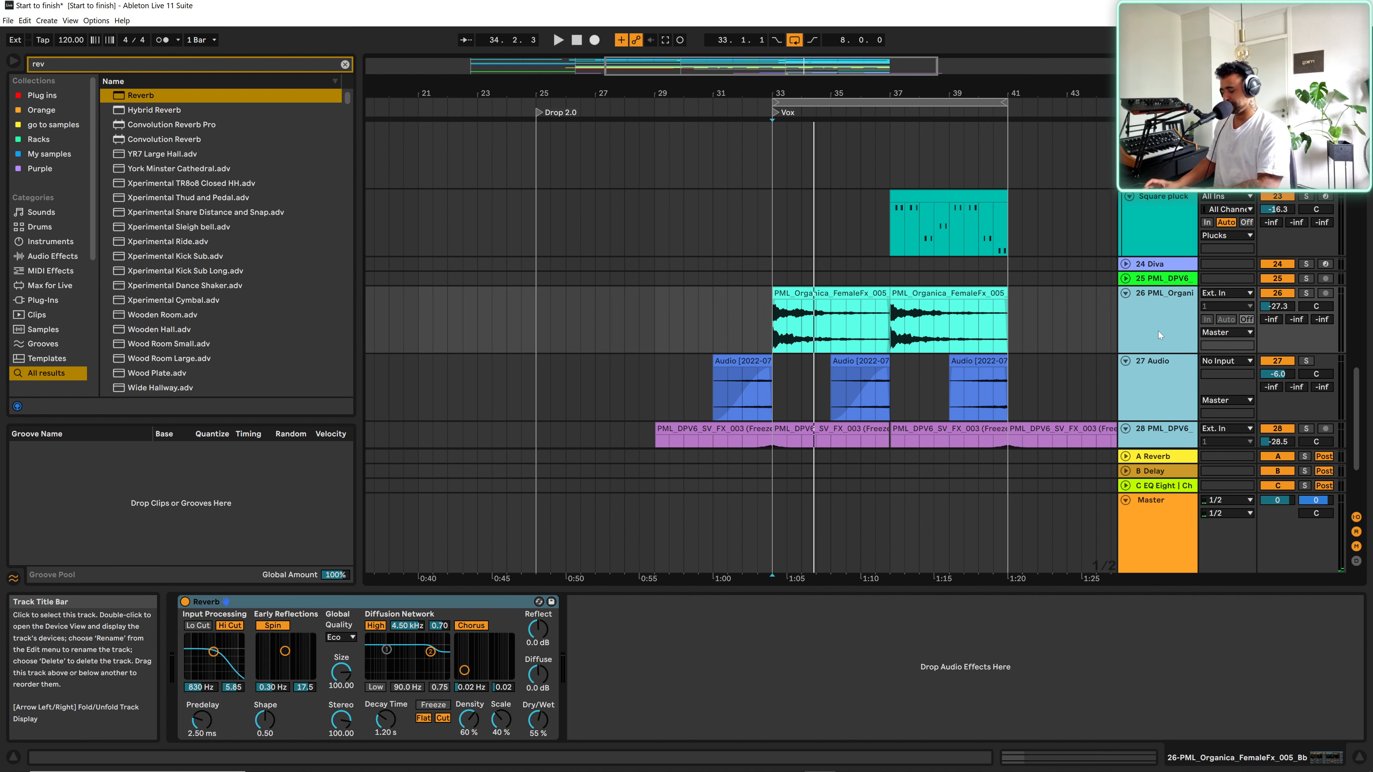
pyautogui.hotkey('ctrl', 'g')
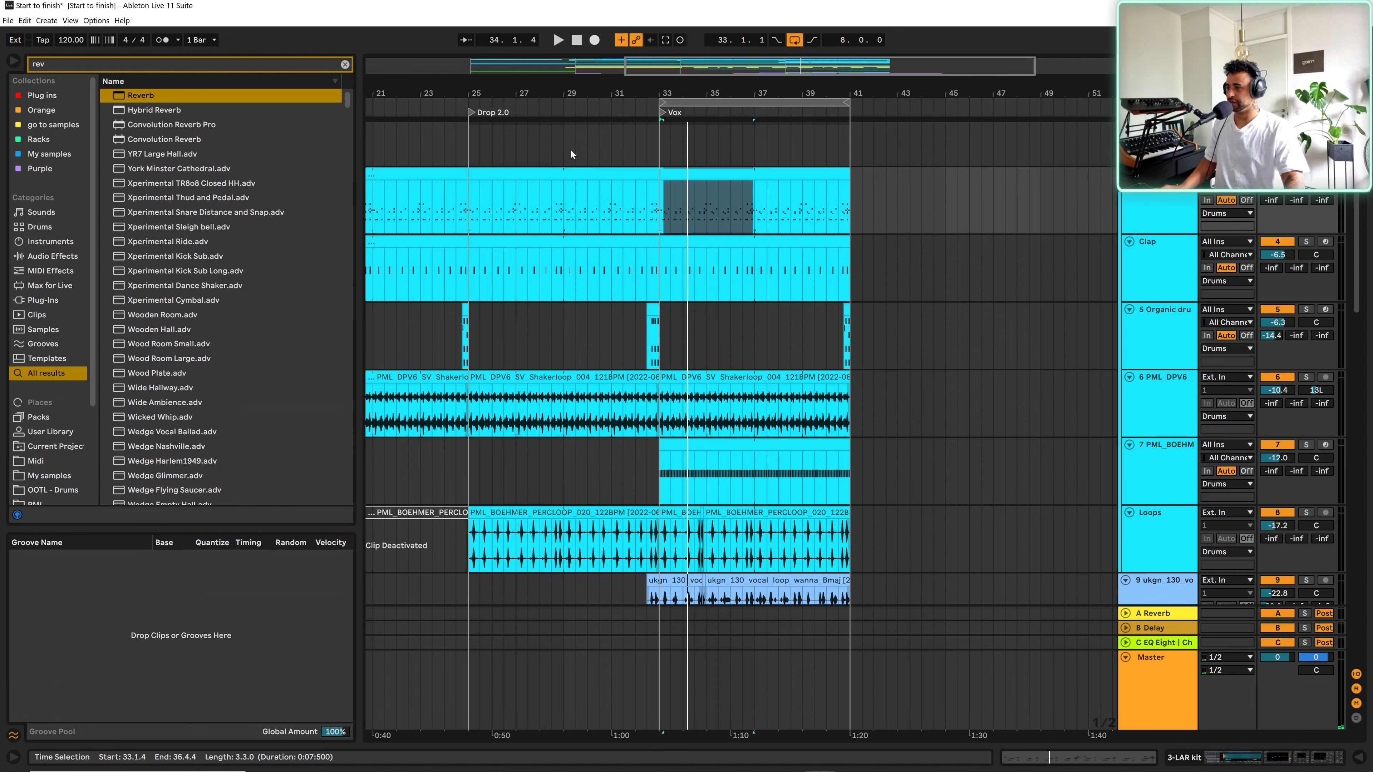
# - Play the arrangement from 29.1.1 into the Vox section and review the overall track layout
pyautogui.click(569, 158)
pyautogui.press('space')
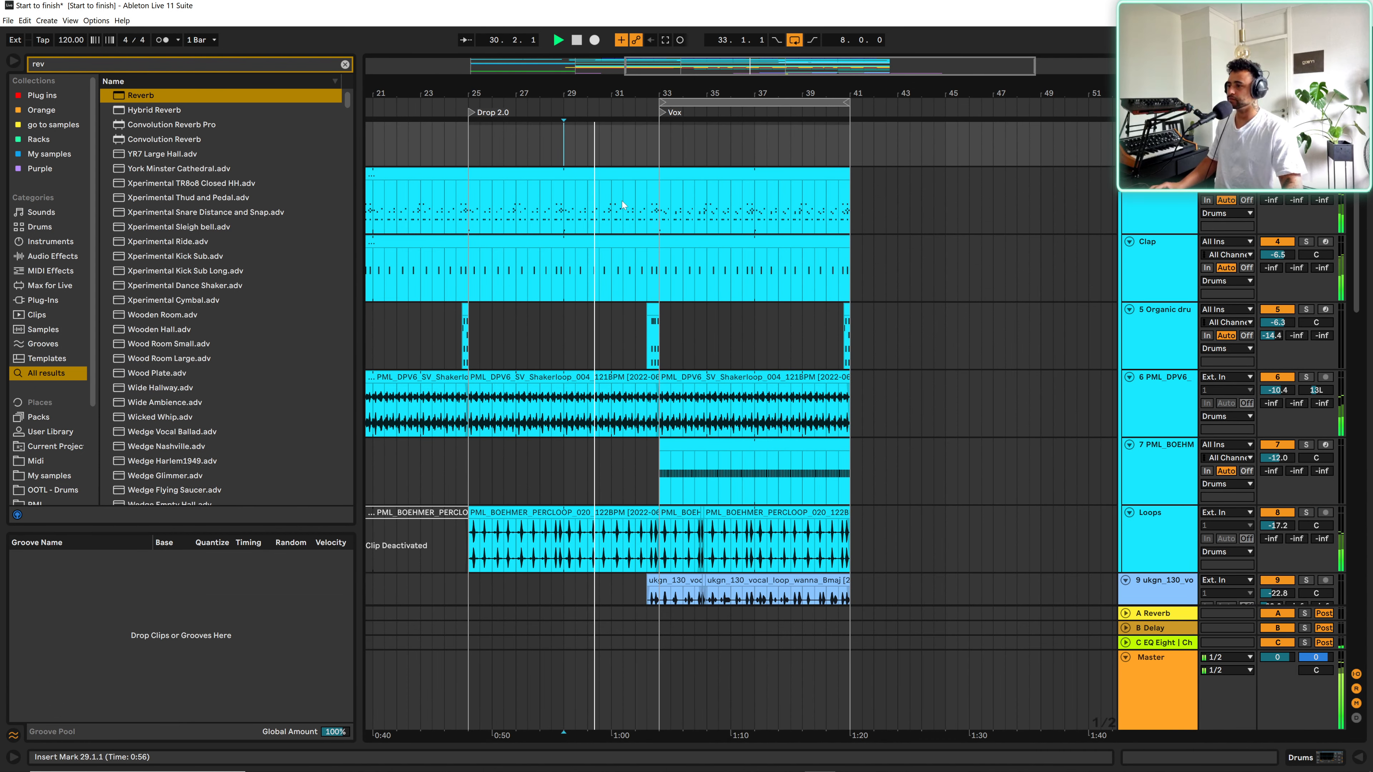
pyautogui.moveTo(599, 87); pyautogui.dragTo(672, 60)
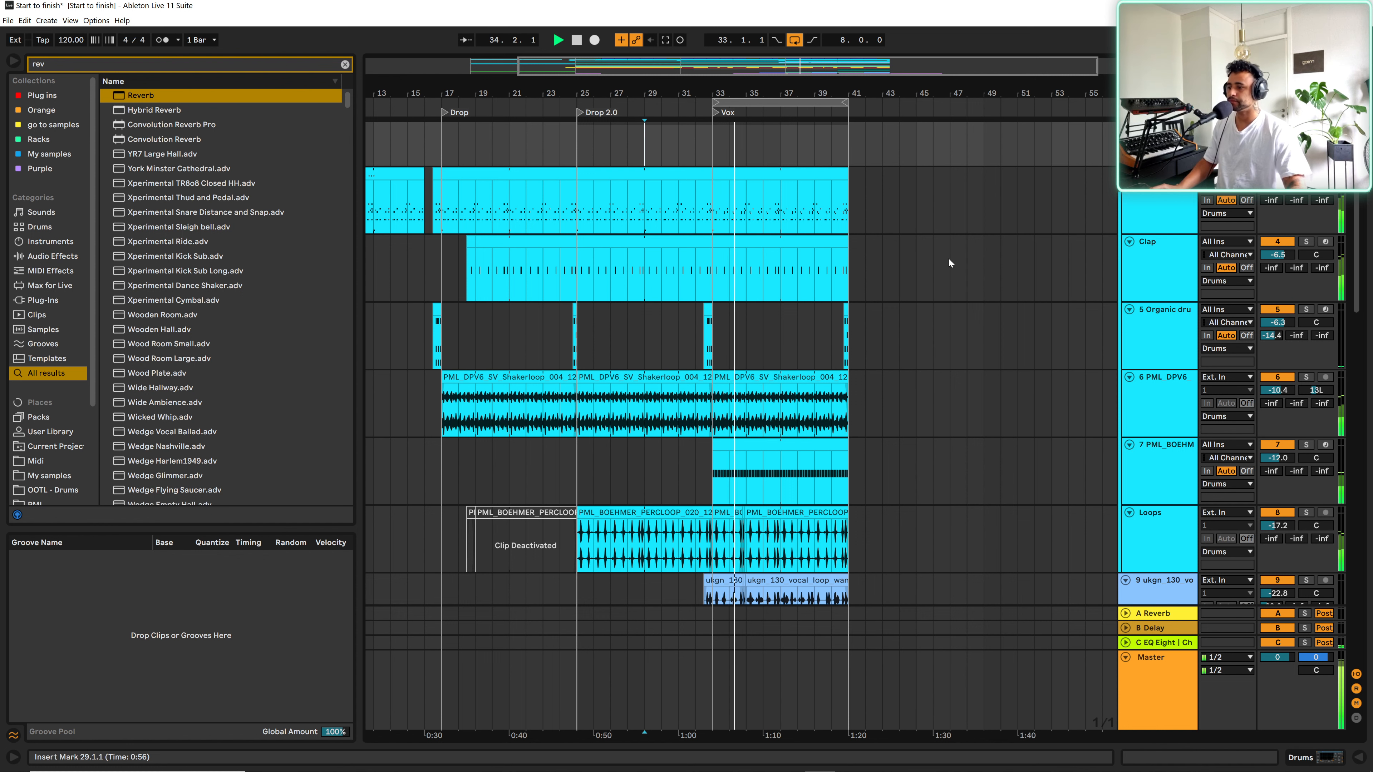
pyautogui.scroll(-5, 954, 291)
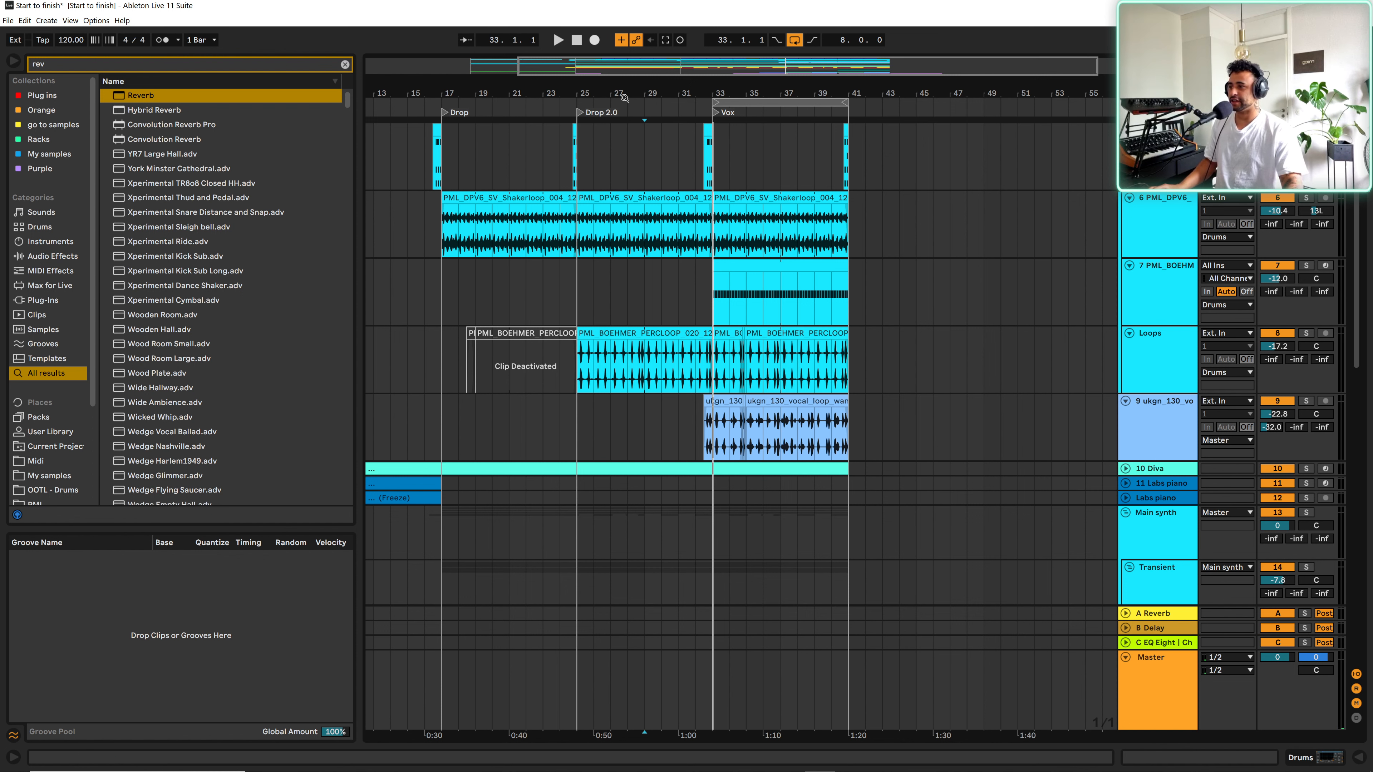
pyautogui.moveTo(631, 98); pyautogui.dragTo(653, 101)
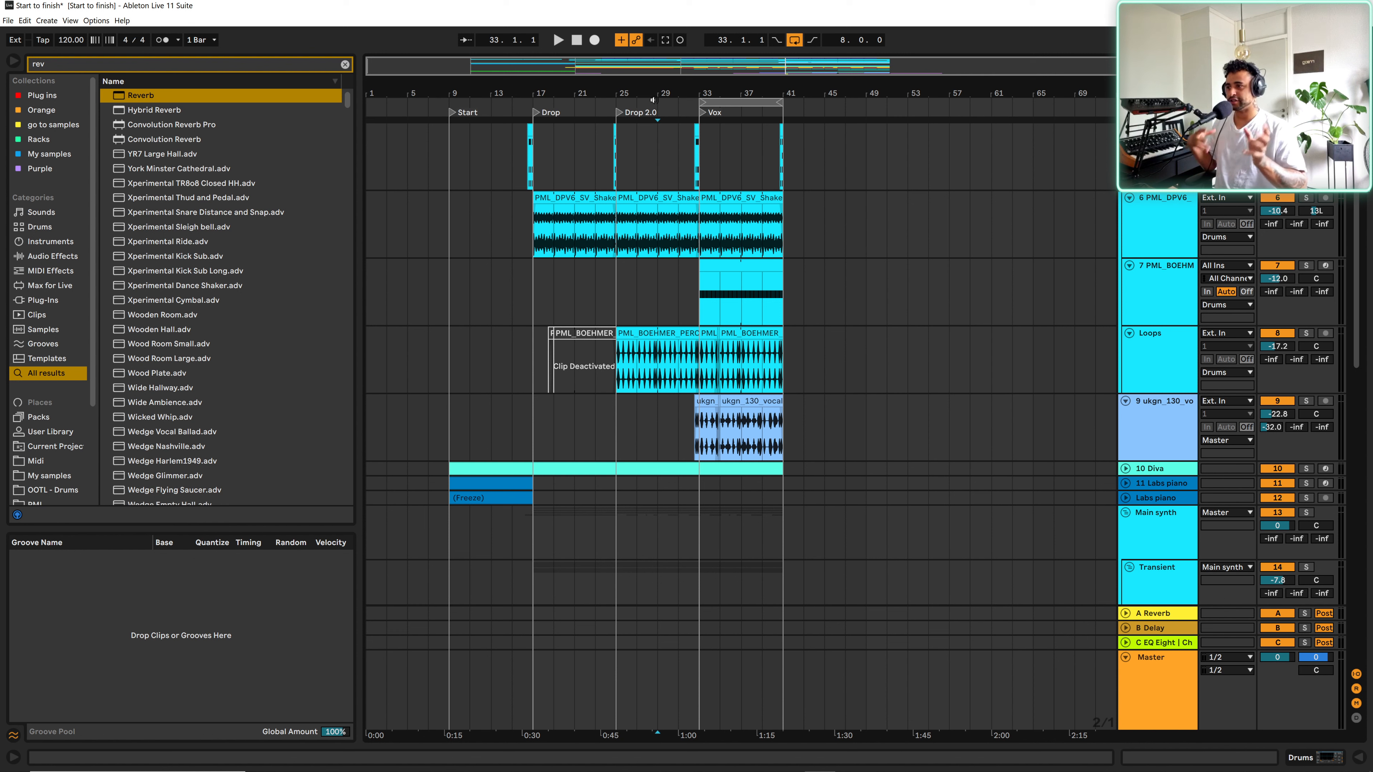